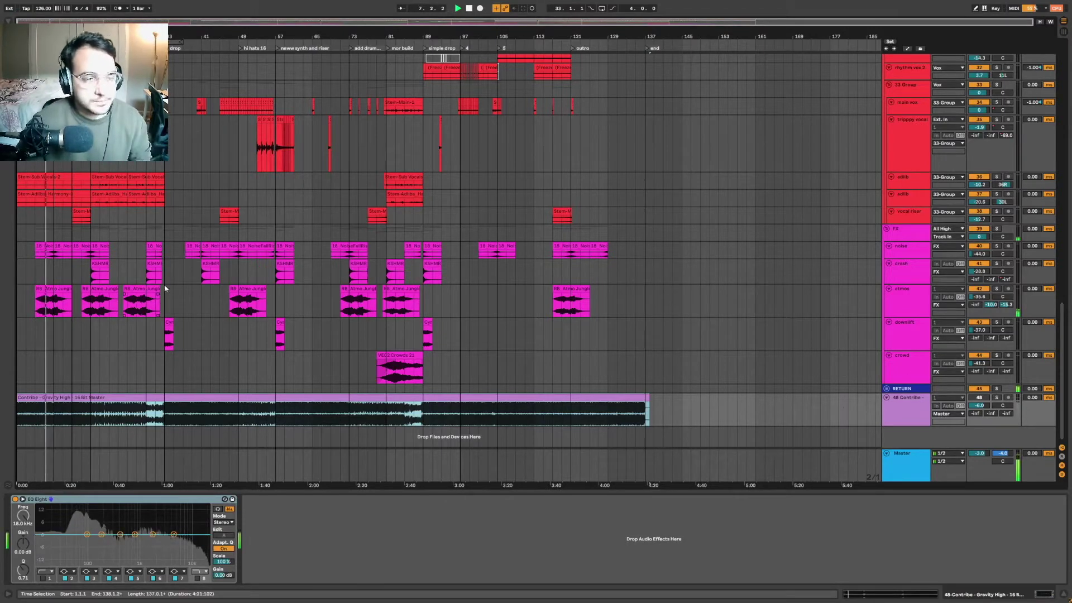
Examine the arrangement before the drop during playback, covering the kick, bass and drum tracks as well as the vocals and FX.
drag(1062, 318, 1061, 81)
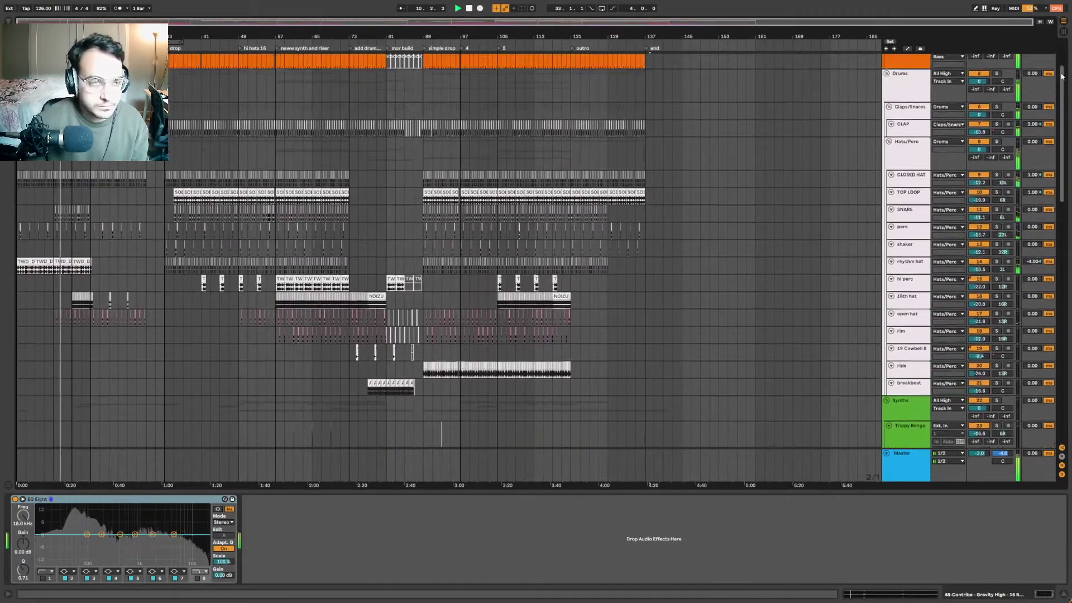
scroll(702, 126, up, 5)
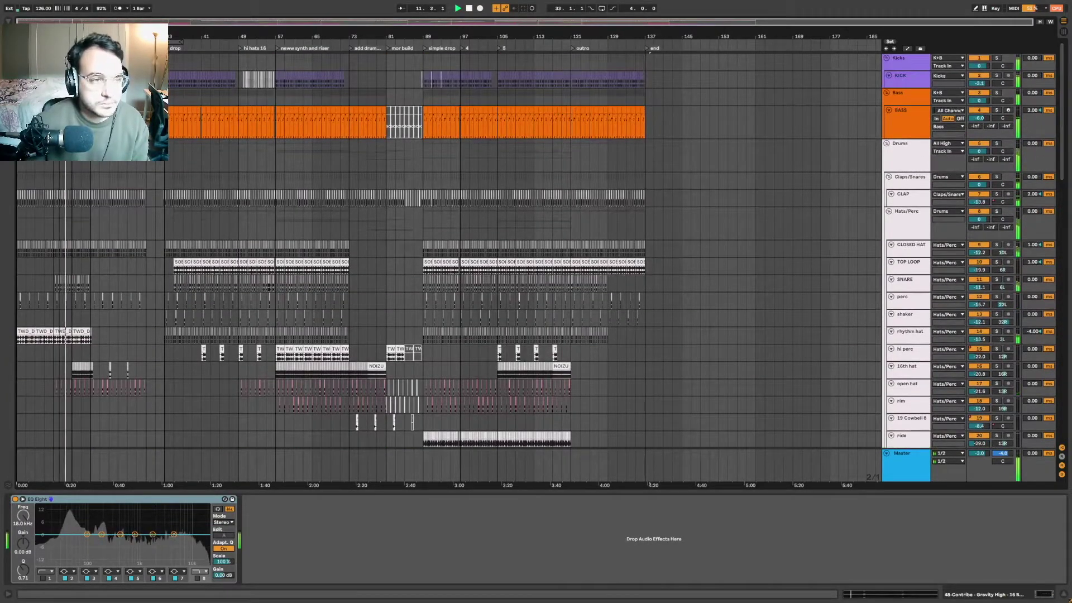
key(plus)
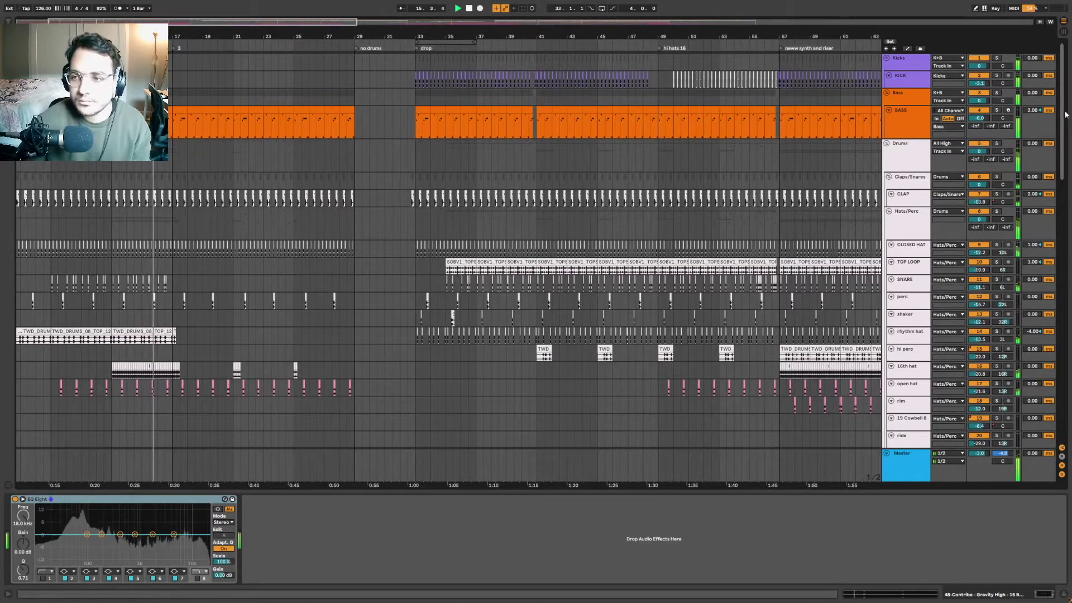
scroll(1065, 115, down, 10)
scroll(1065, 115, up, 8)
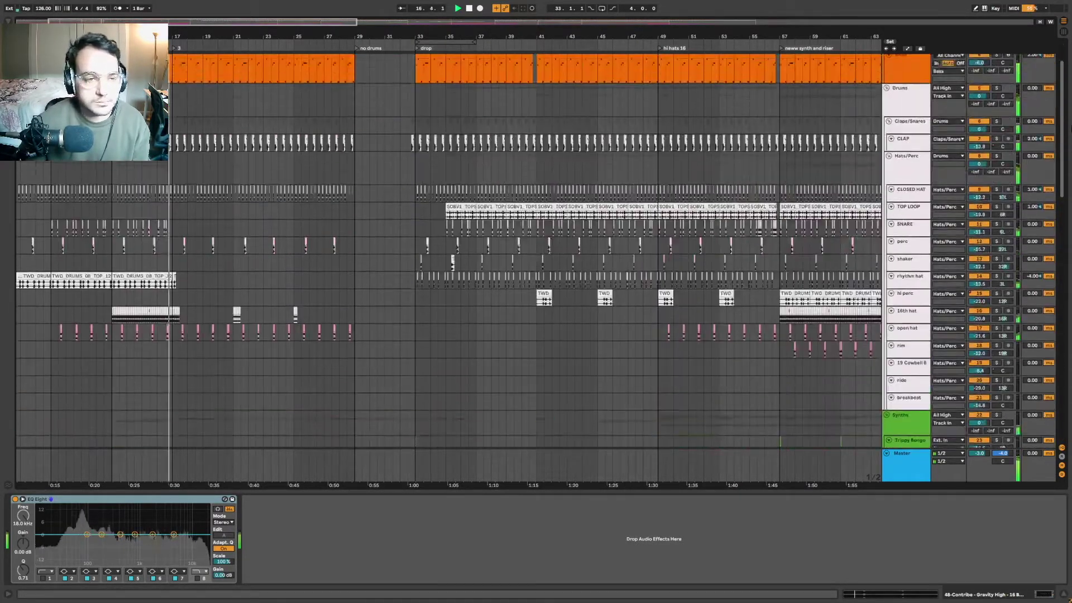
drag(1065, 128, 1070, 362)
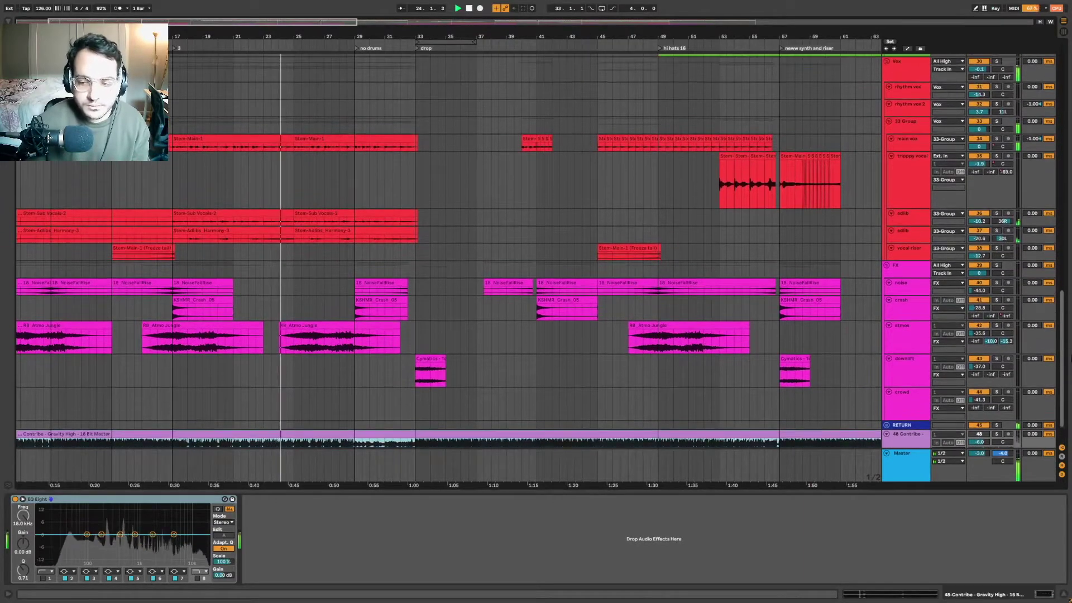
drag(1070, 361, 1070, 129)
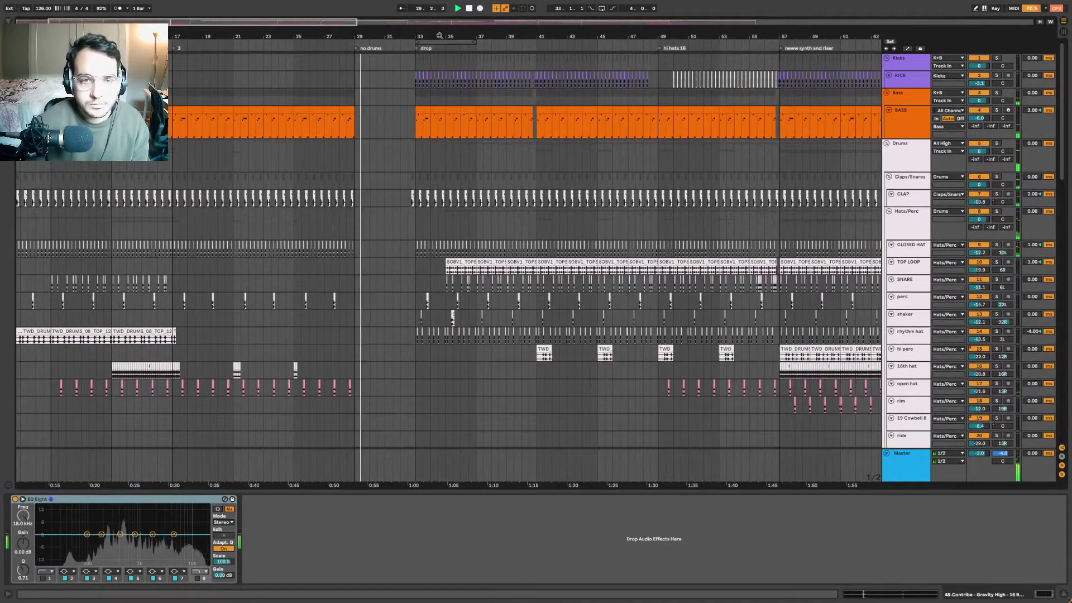
Examine the drop section during playback, comparing its drum, synth and vocal tracks with the rest of the arrangement.
scroll(267, 99, down, 8)
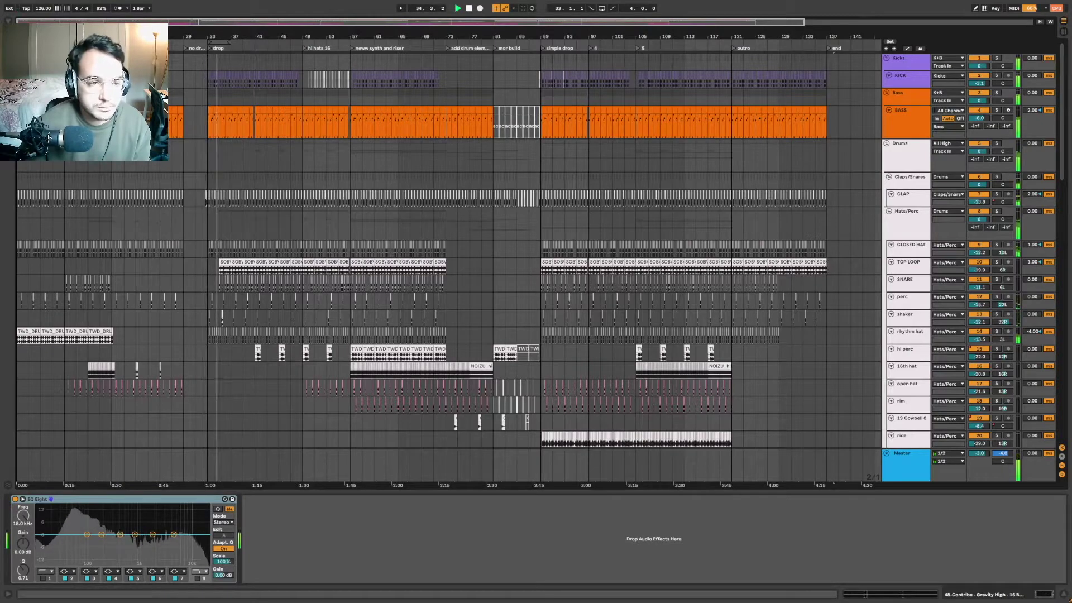
scroll(293, 108, up, 3)
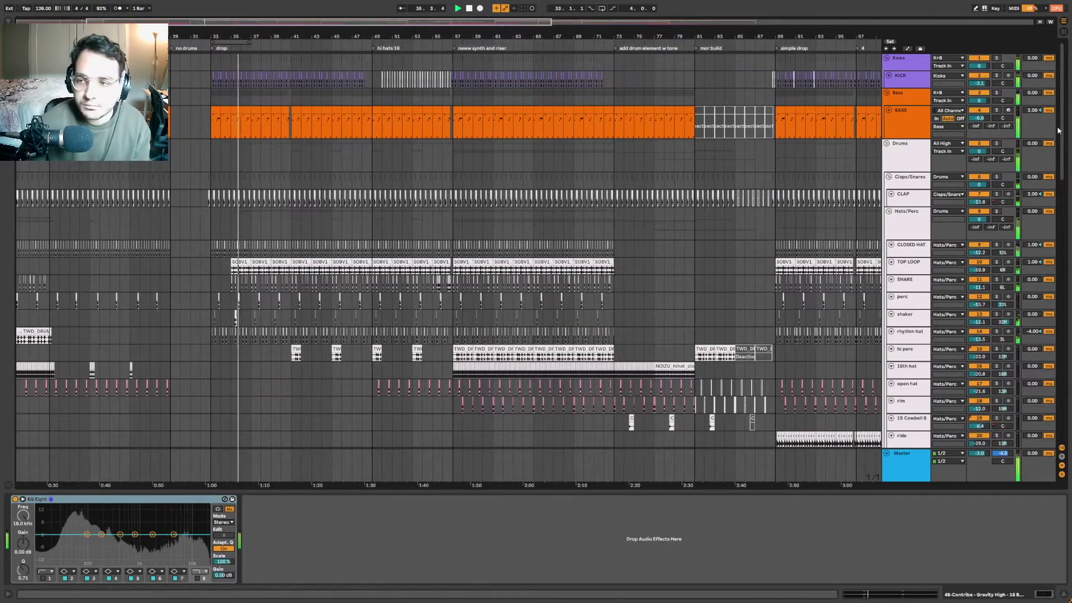
scroll(1064, 123, down, 15)
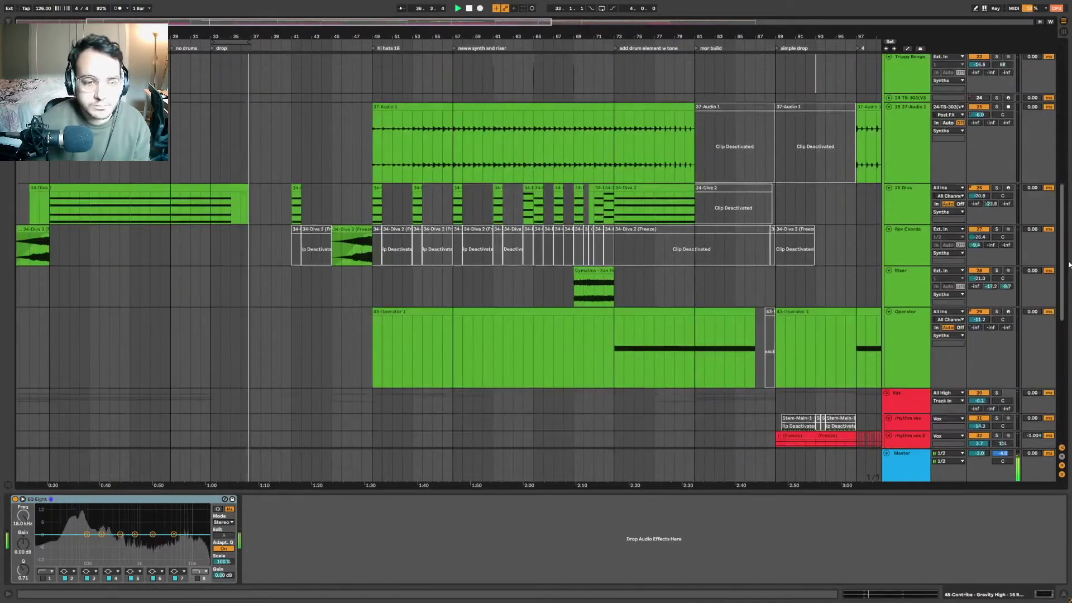
scroll(535, 268, down, 3)
scroll(534, 268, up, 7)
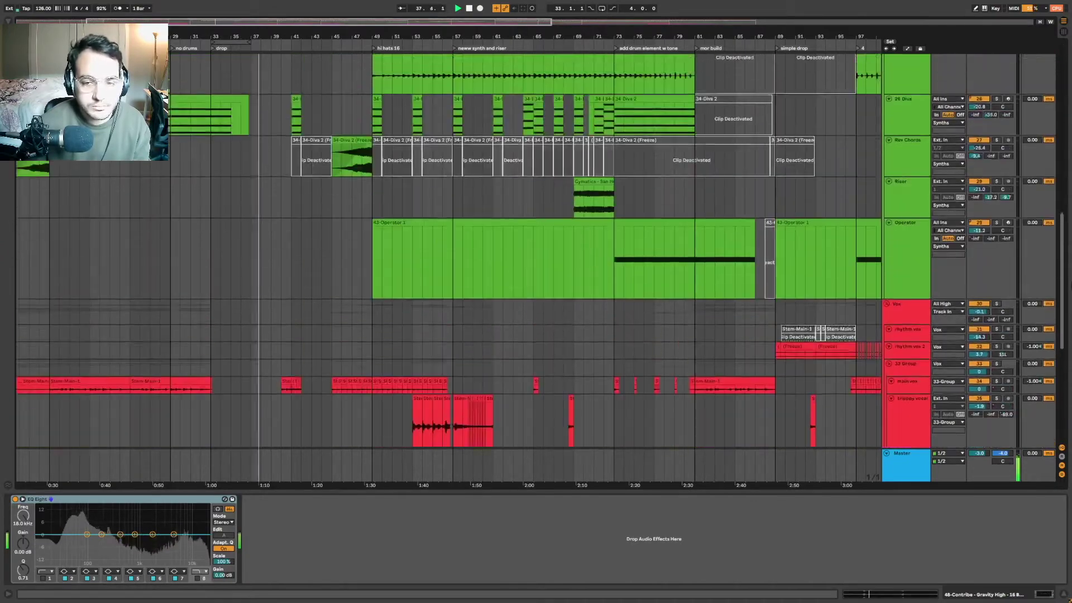
scroll(535, 268, up, 10)
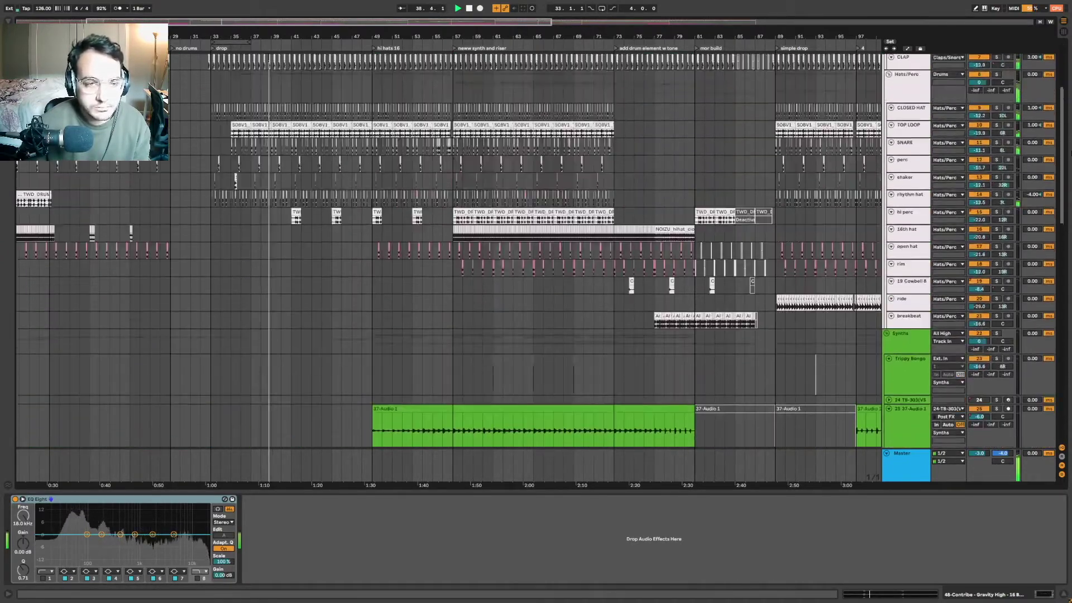
scroll(269, 94, up, 3)
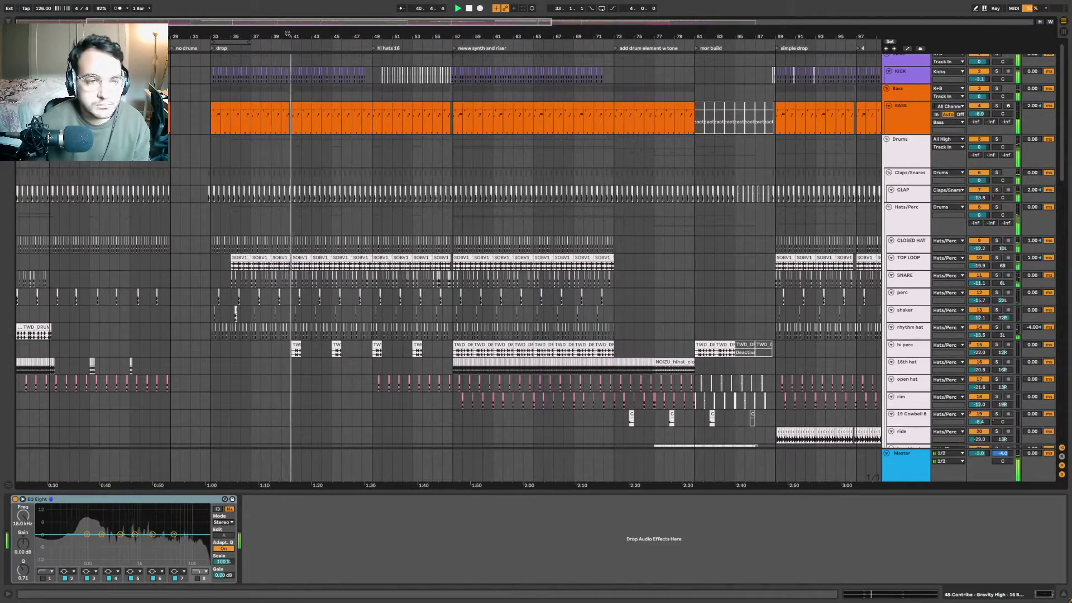
Examine the transition from the drop into the hi hats section around bar 49, from the drum tracks down to the synths.
drag(287, 37, 287, 84)
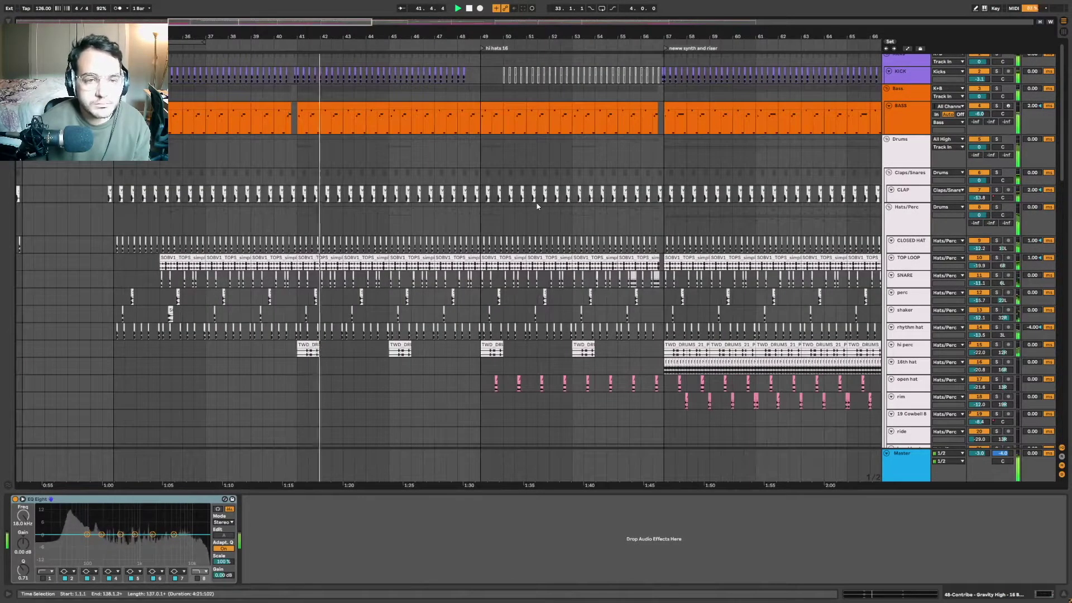
scroll(501, 147, up, 1)
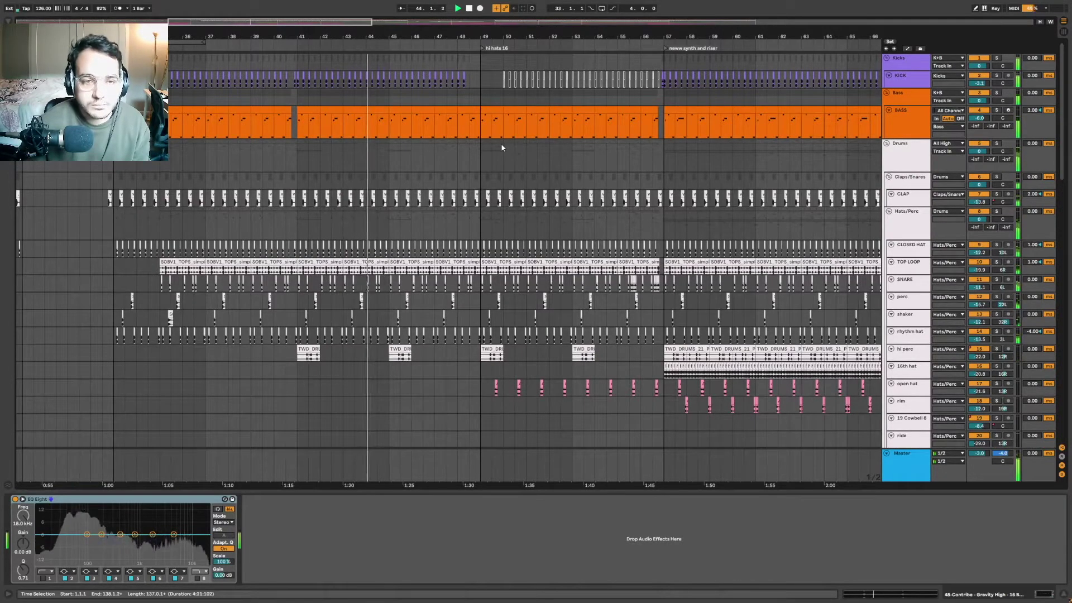
drag(470, 43, 377, 49)
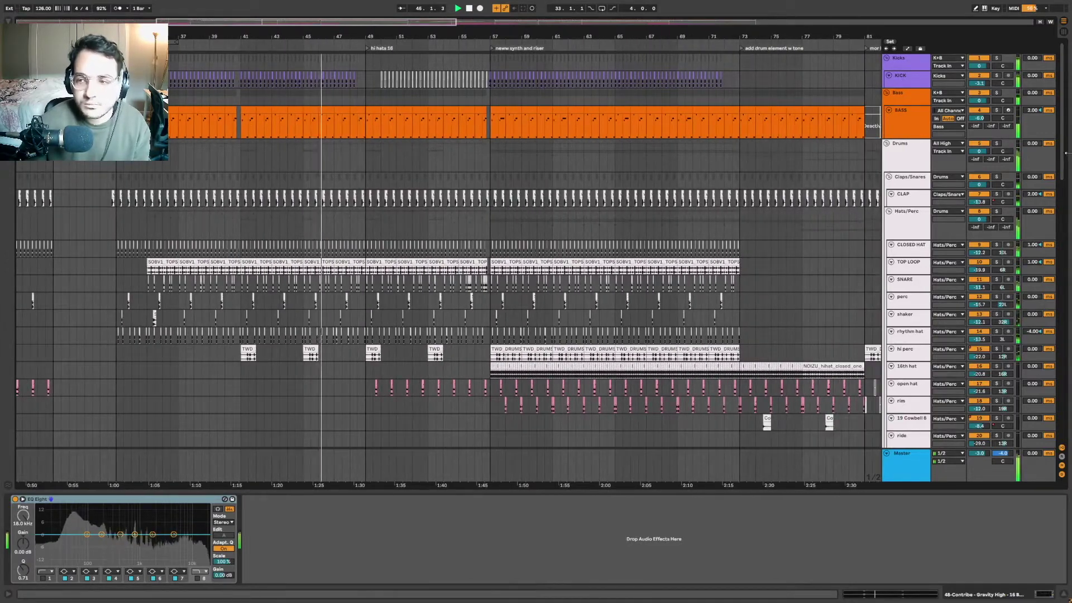
scroll(1063, 149, down, 3)
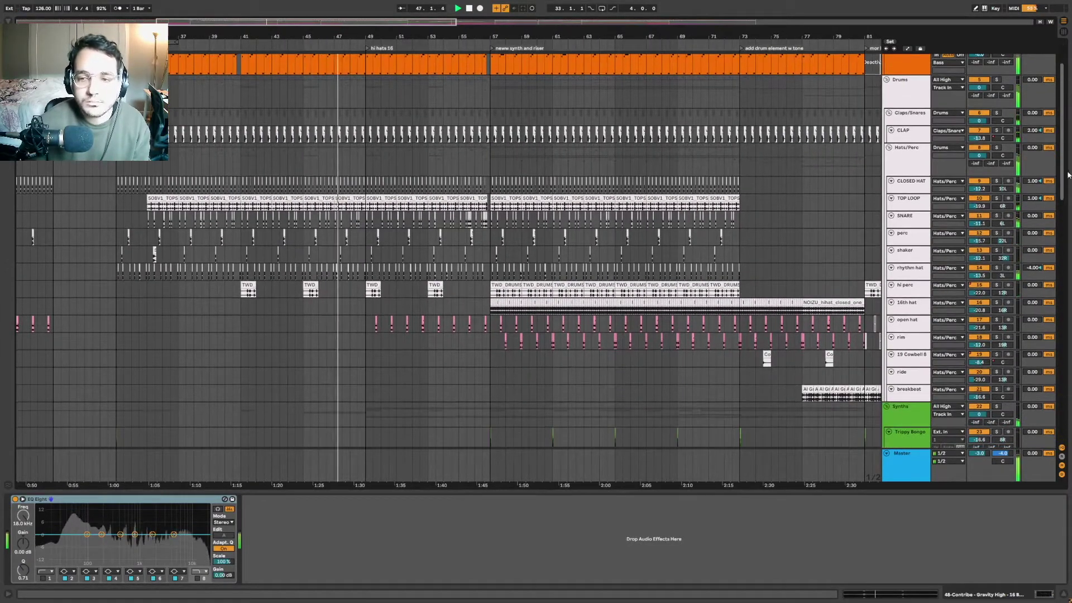
scroll(1063, 179, down, 2)
scroll(1063, 179, down, 6)
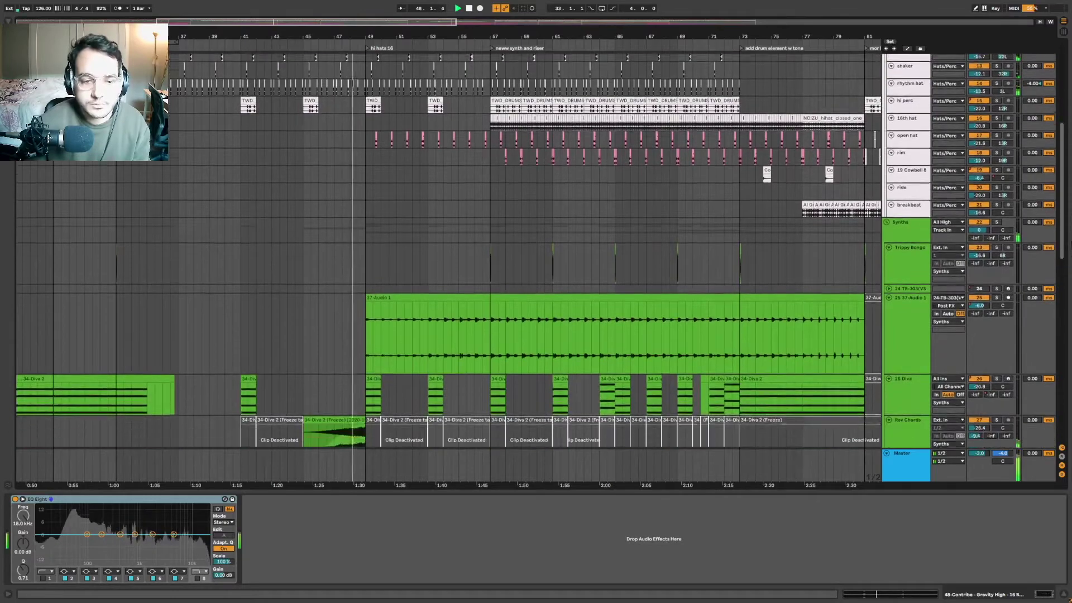
scroll(1064, 179, down, 4)
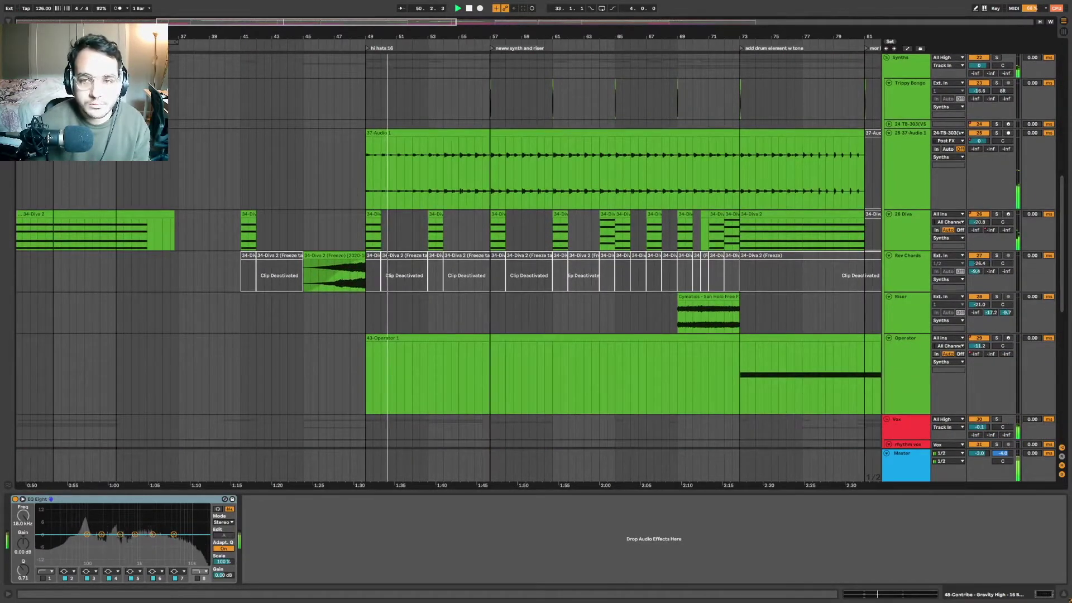
Examine the synth, vocal and FX layers around bars 49 to 73, returning to the kick and drum tracks.
drag(490, 36, 434, 34)
scroll(1067, 232, down, 11)
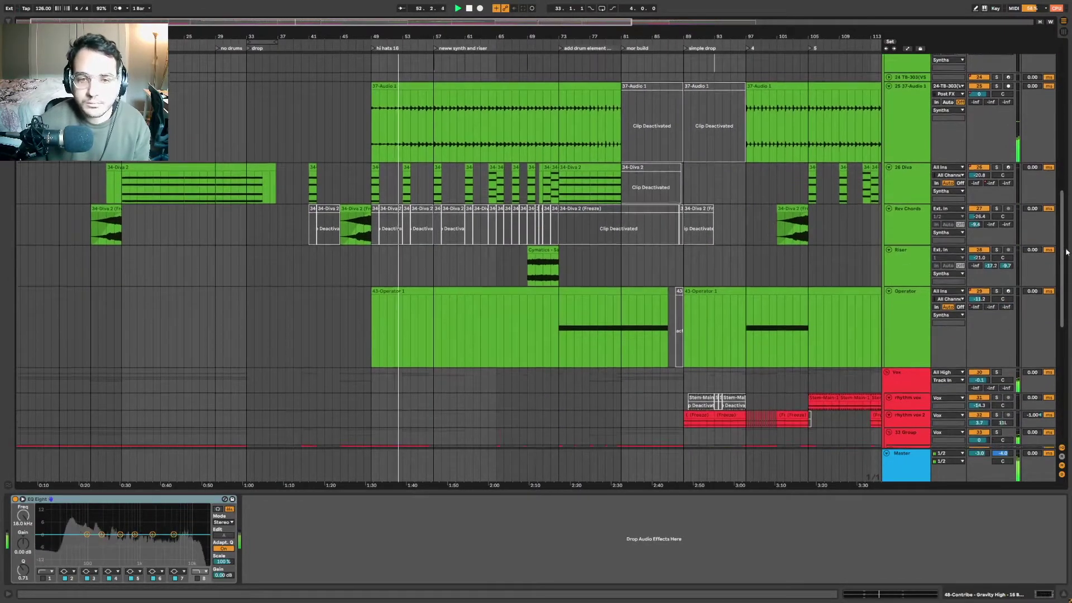
scroll(1066, 252, down, 4)
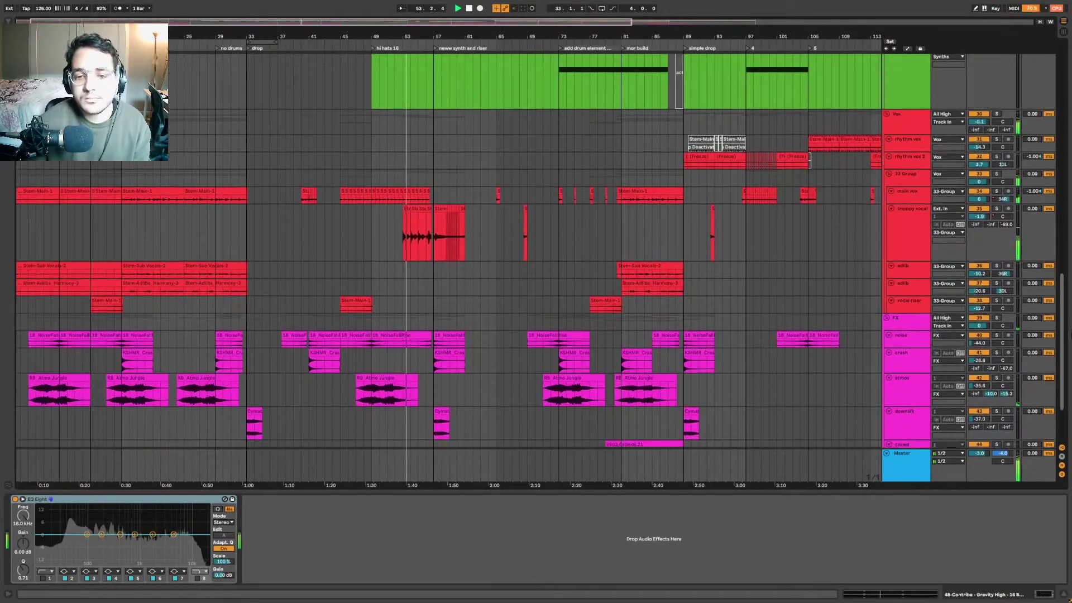
scroll(1068, 317, up, 3)
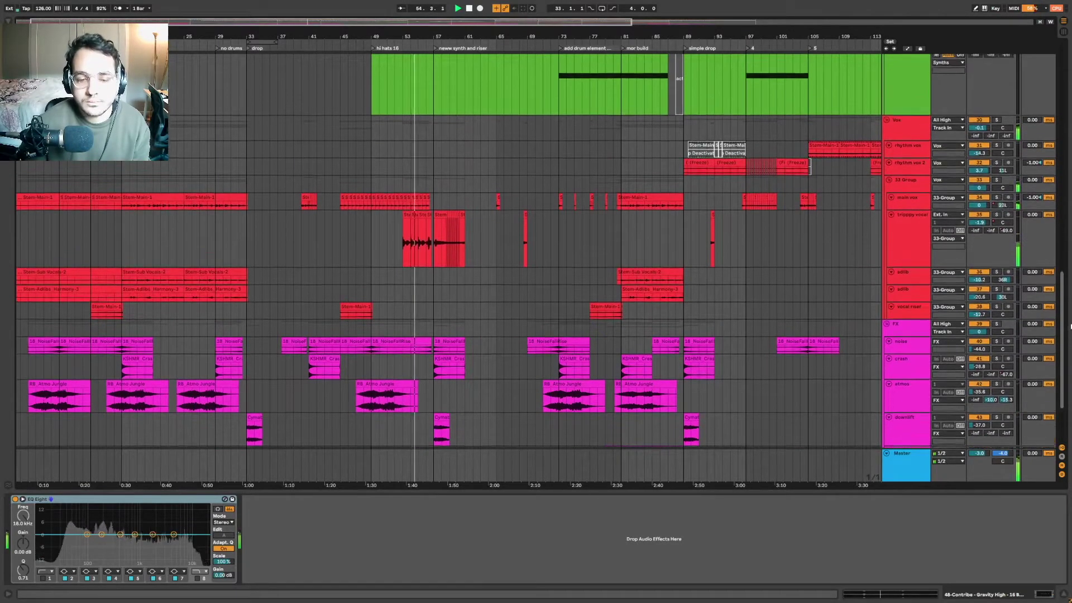
scroll(1067, 317, up, 15)
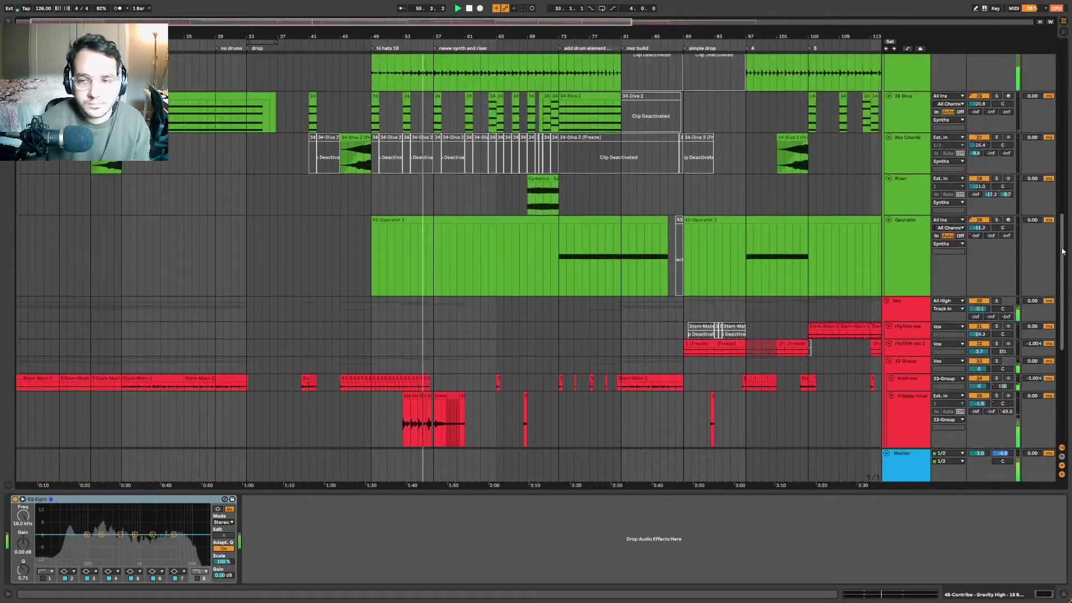
scroll(1068, 318, up, 7)
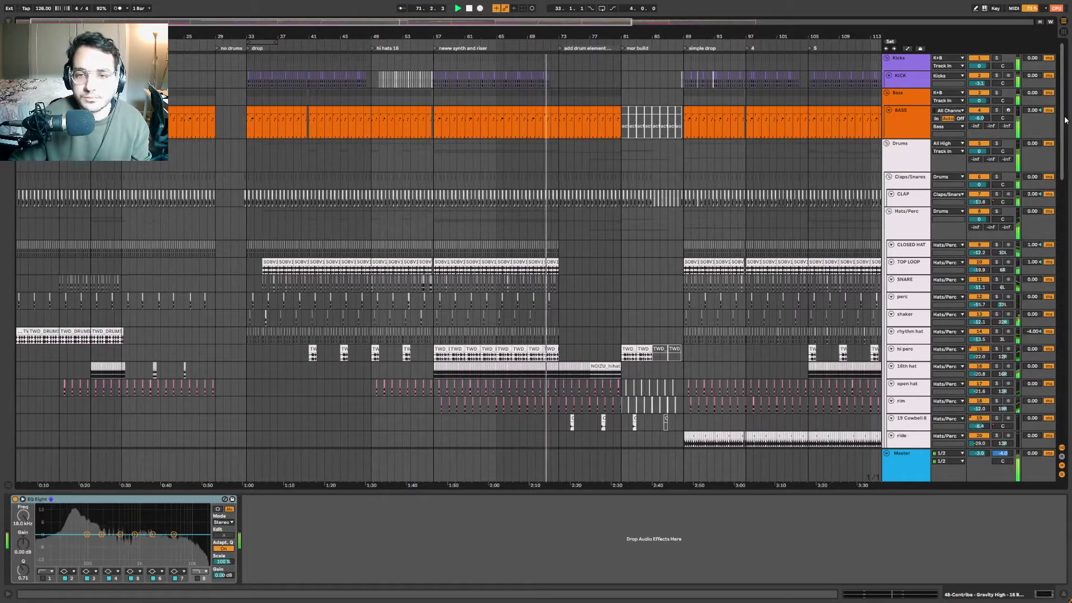
Display the Operator track's device chain and examine the build section's synth, vocal, FX and drum tracks.
drag(1065, 117, 1062, 214)
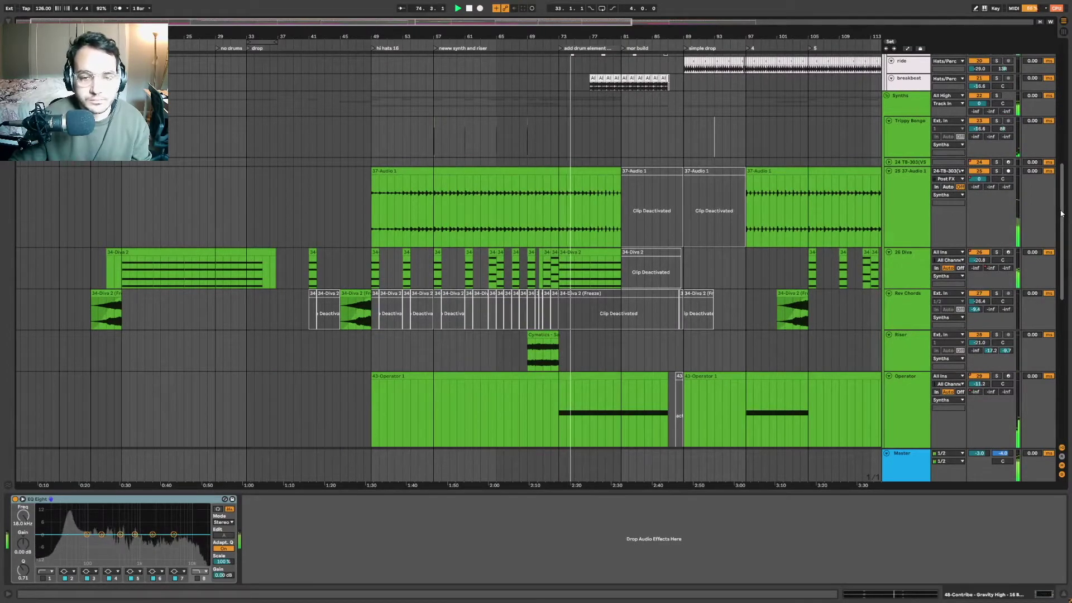
drag(1063, 213, 1070, 348)
click(912, 209)
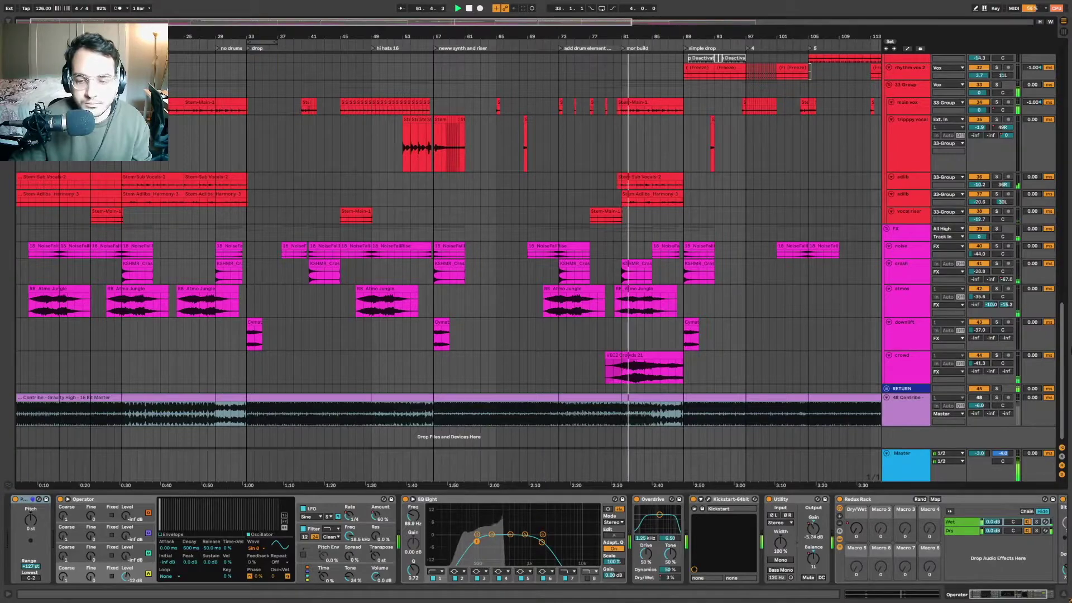
drag(1071, 349, 1071, 343)
scroll(502, 251, up, 5)
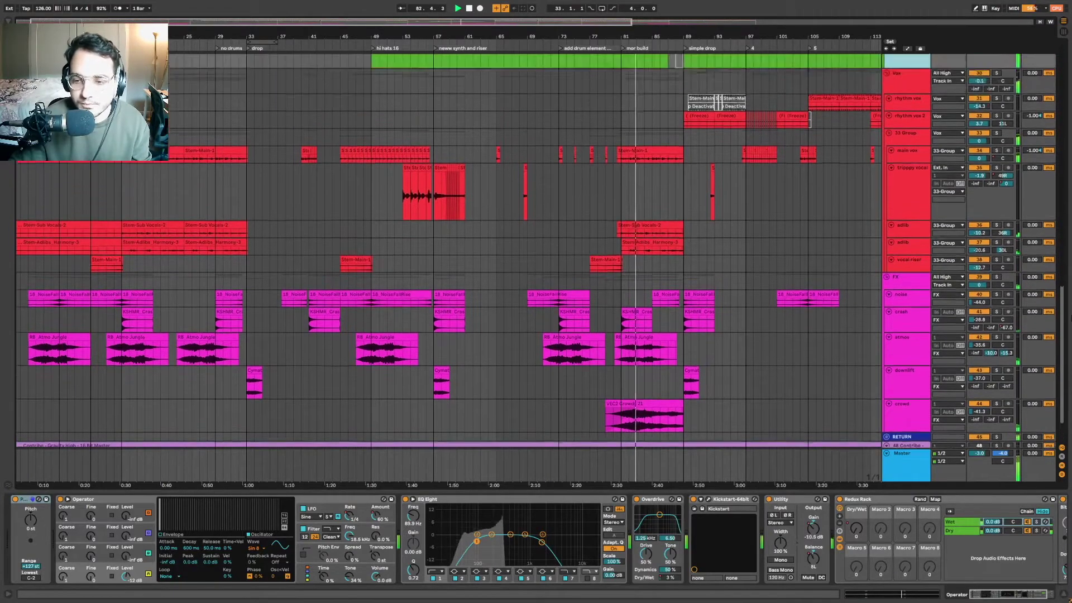
scroll(537, 252, up, 5)
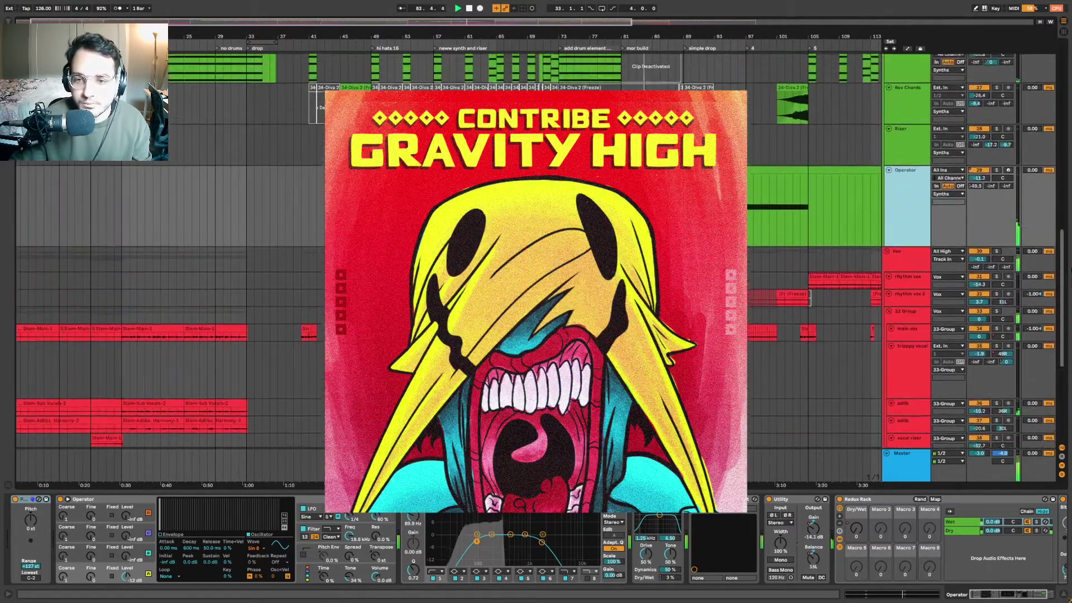
scroll(536, 251, up, 10)
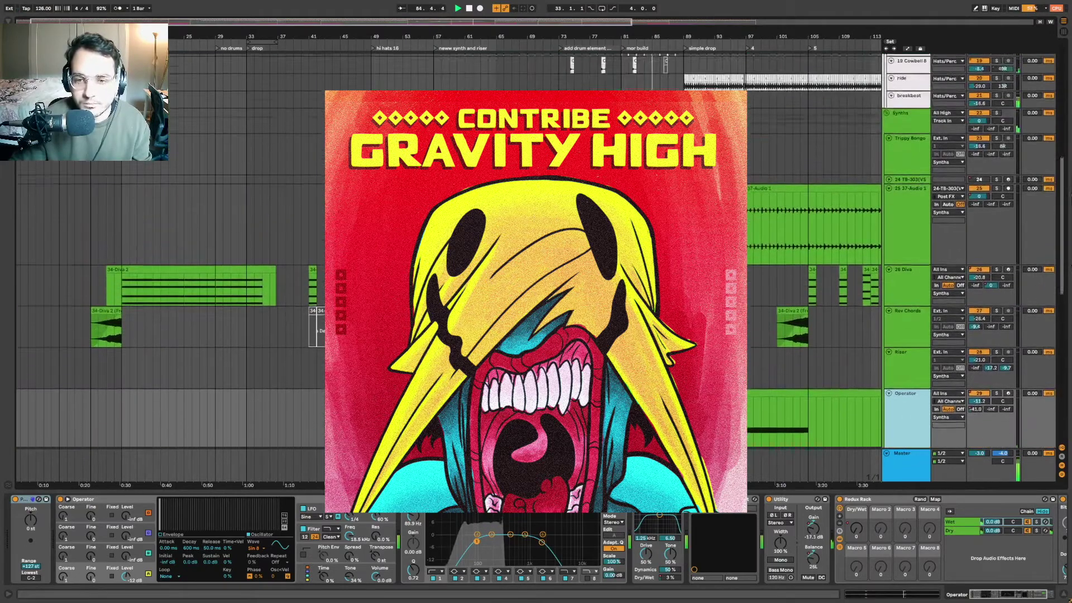
scroll(536, 252, up, 1)
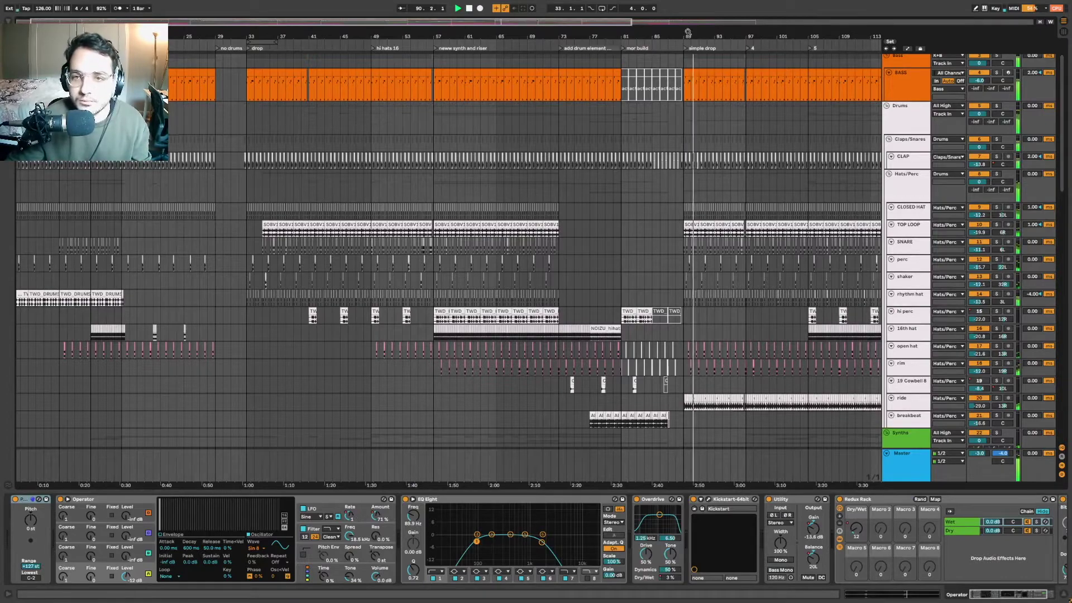
Select the main vox track in the vocal group and increase its height to show the clip waveforms.
drag(1060, 114, 1067, 305)
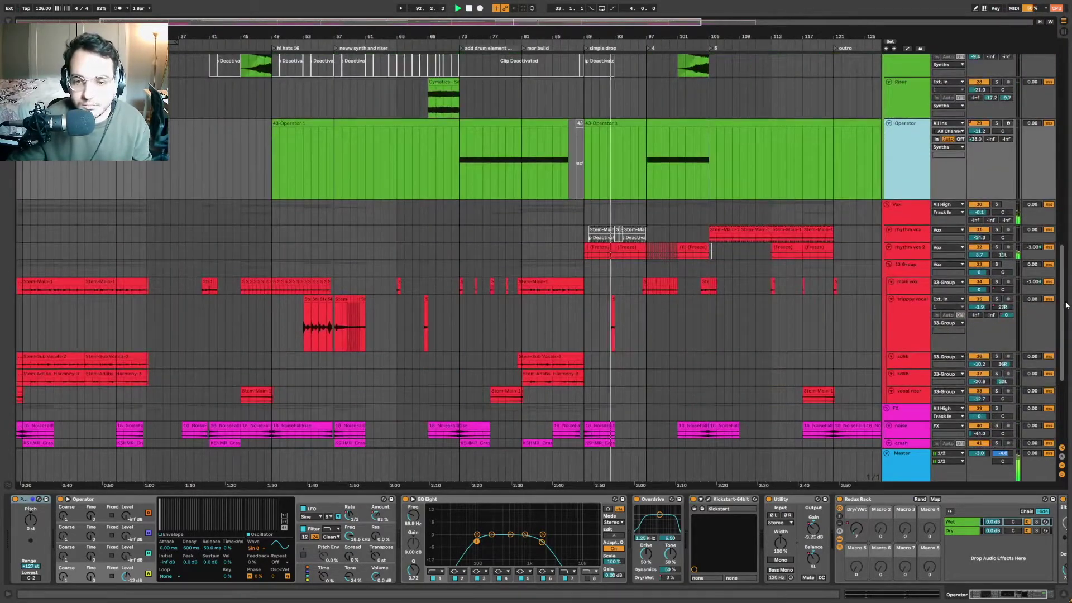
drag(1067, 304, 1070, 382)
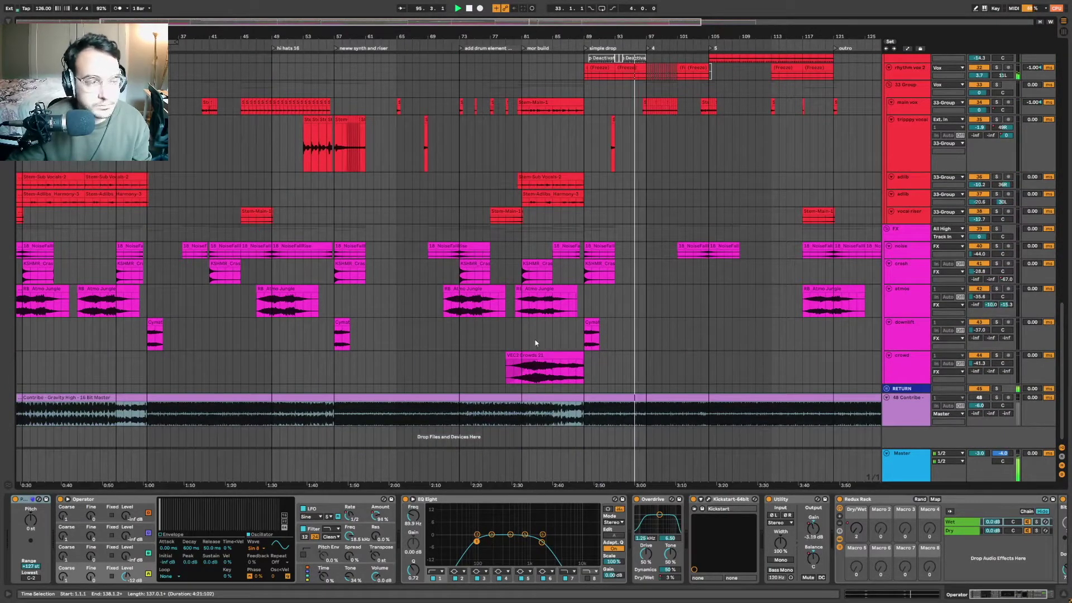
scroll(535, 343, left, 6)
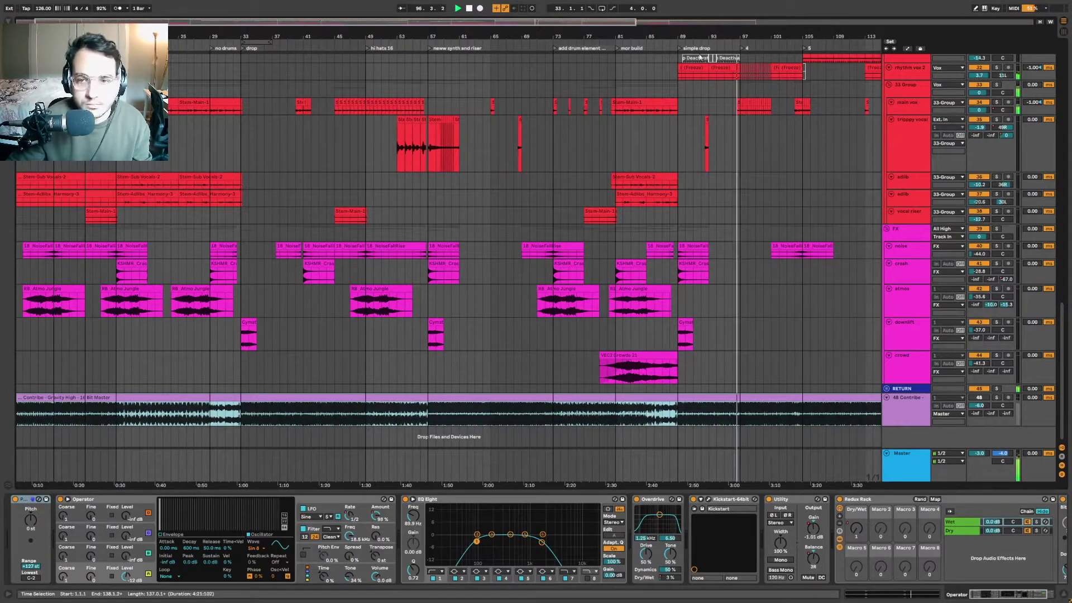
scroll(699, 56, right, 14)
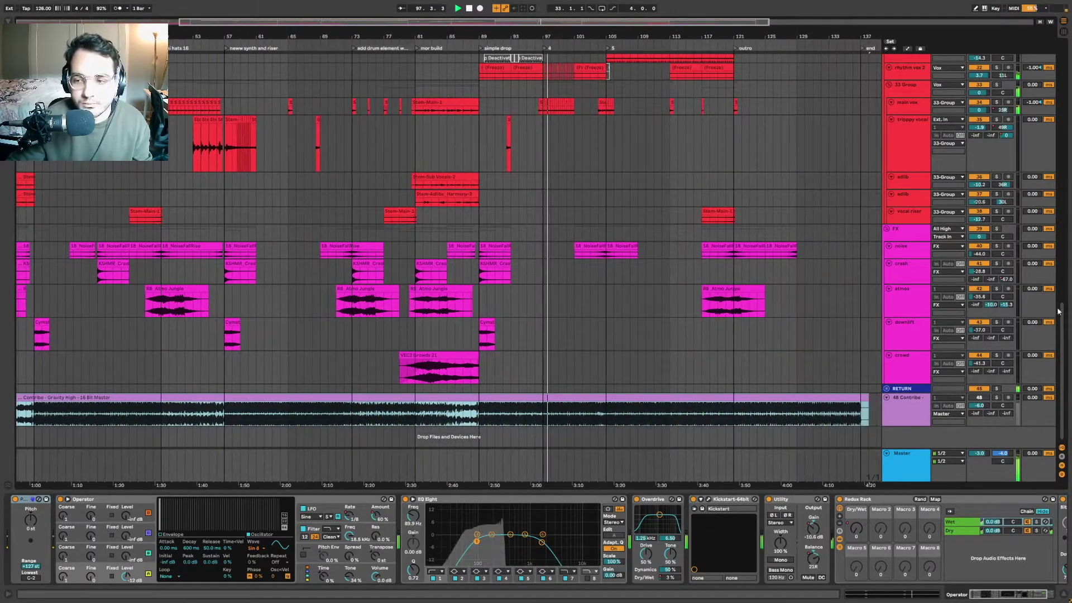
scroll(1059, 311, up, 5)
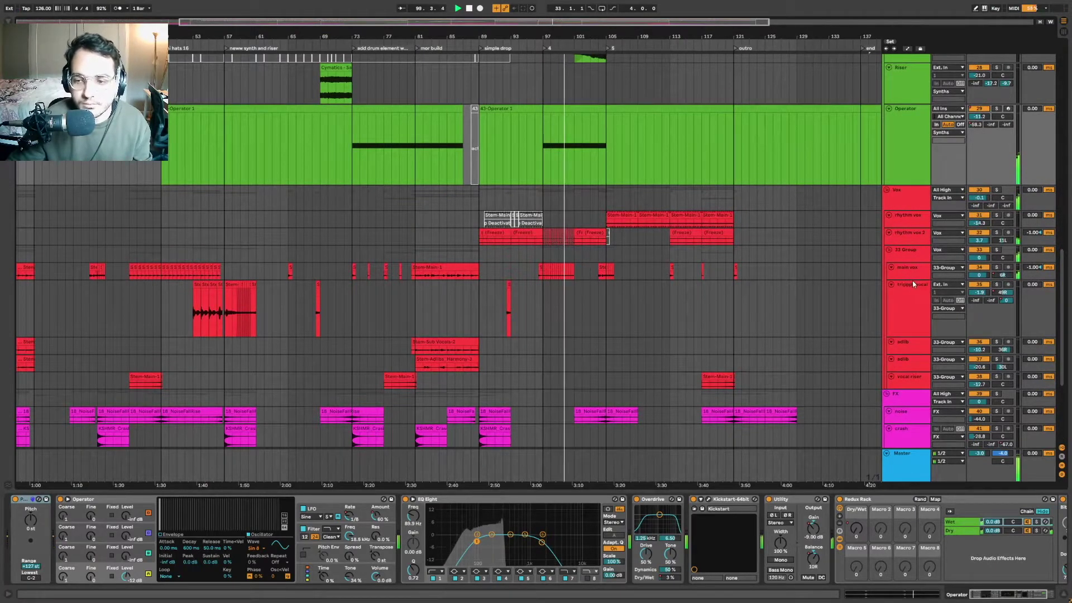
drag(913, 281, 913, 305)
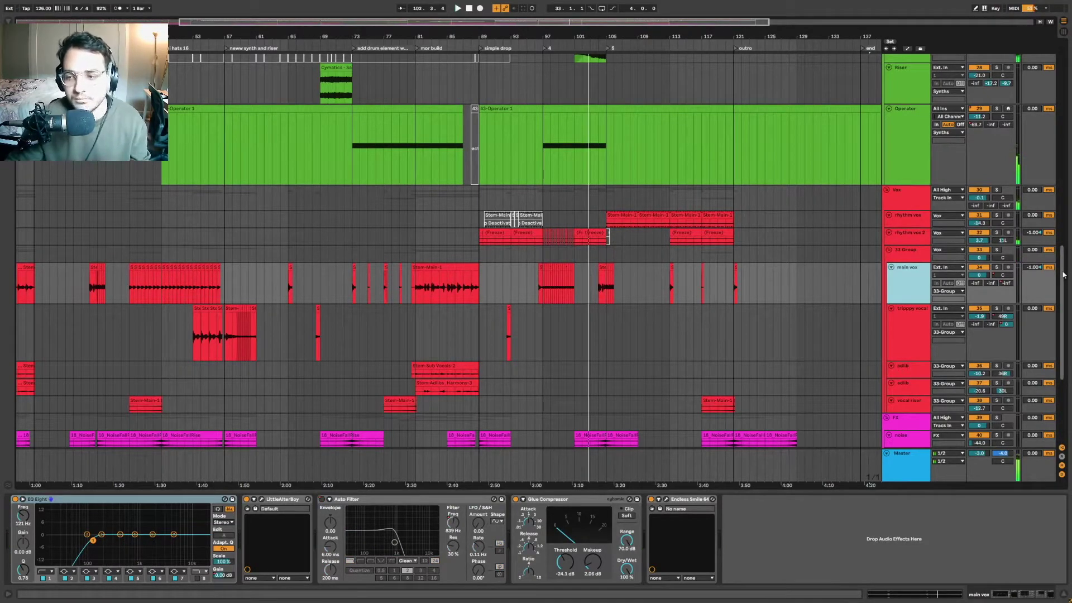
Place the insert marker at bar 57 on the KICK track and examine the kick, bass and drum tracks around the neww synth and riser section.
scroll(471, 195, left, 5)
scroll(580, 194, up, 5)
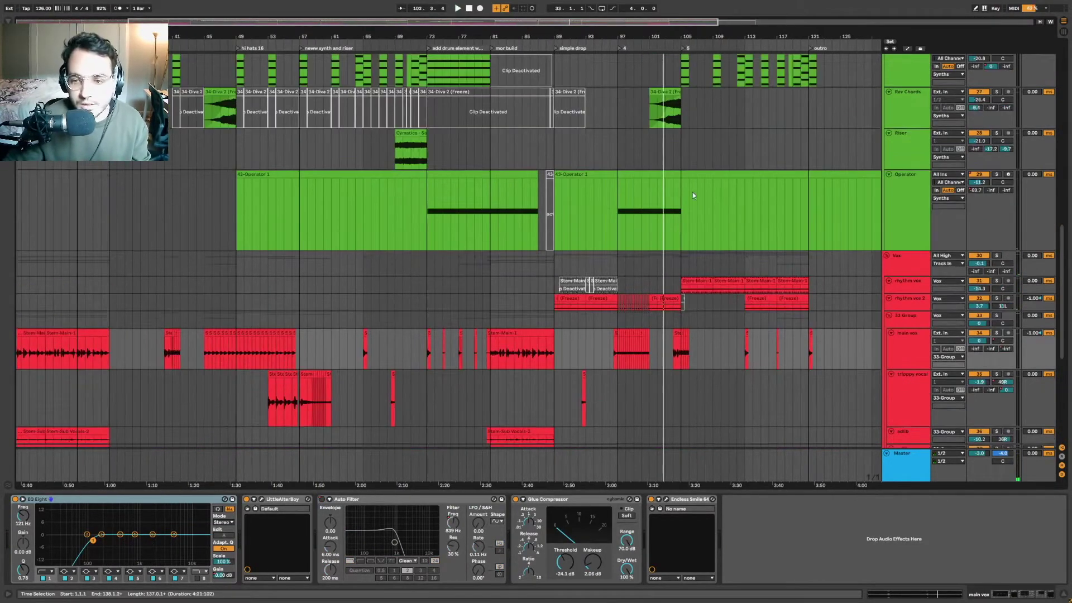
scroll(824, 125, up, 10)
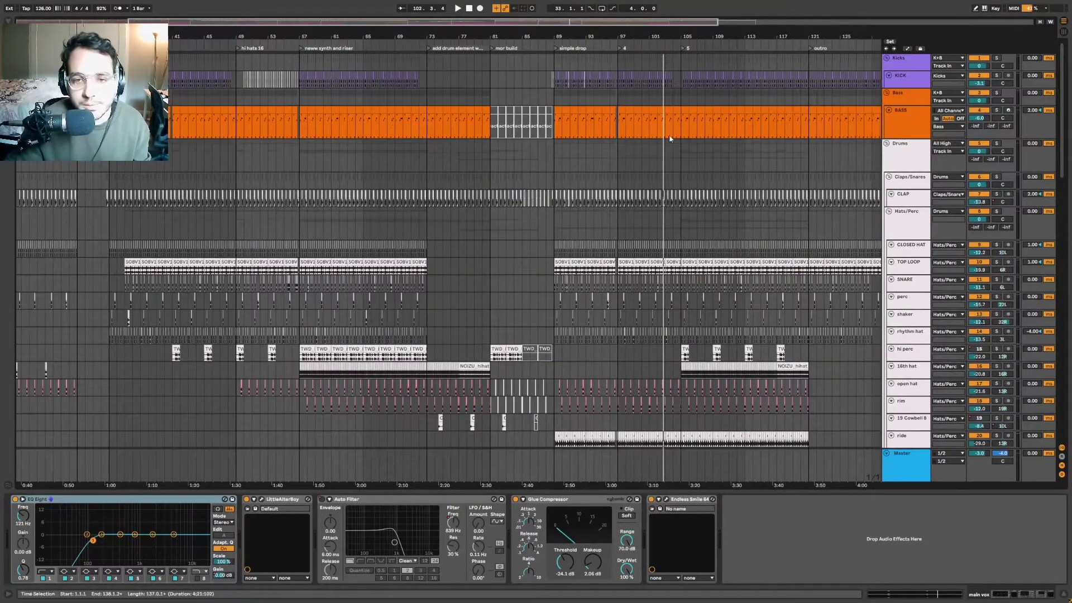
click(301, 84)
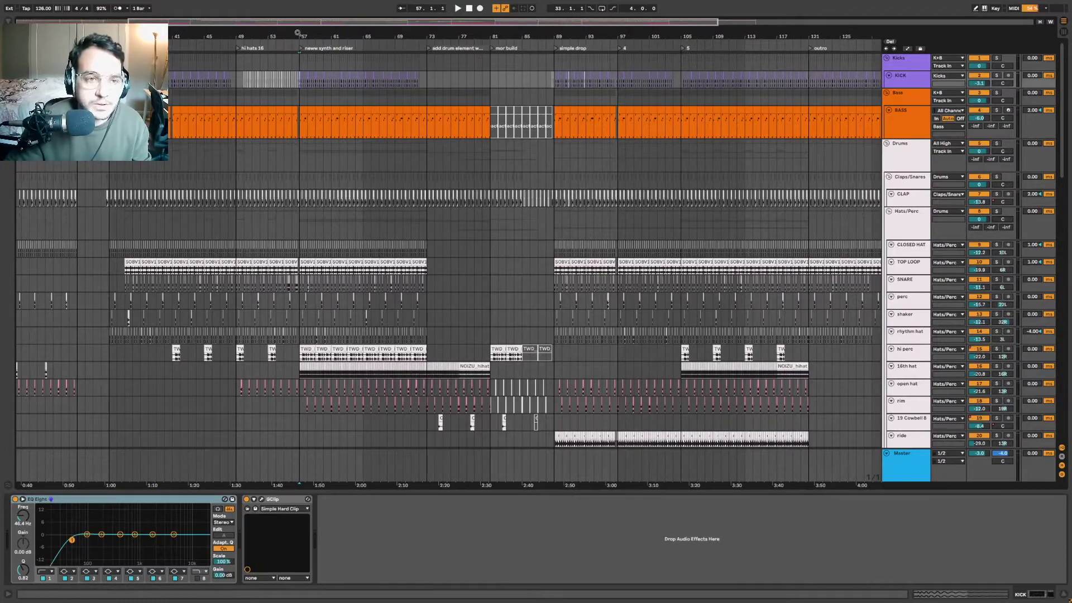
drag(297, 33, 338, 84)
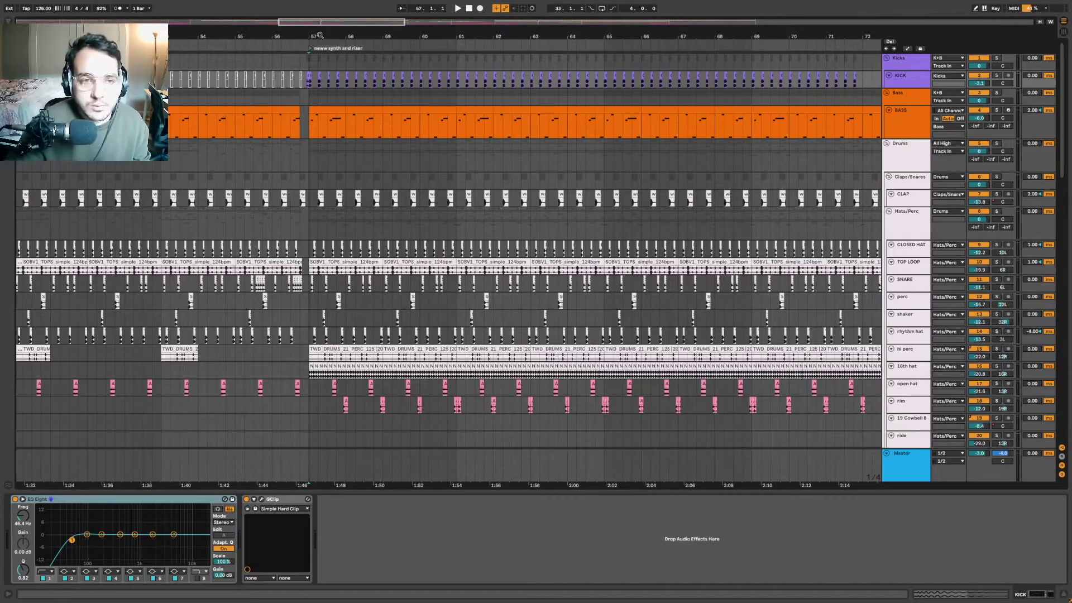
drag(320, 35, 325, 40)
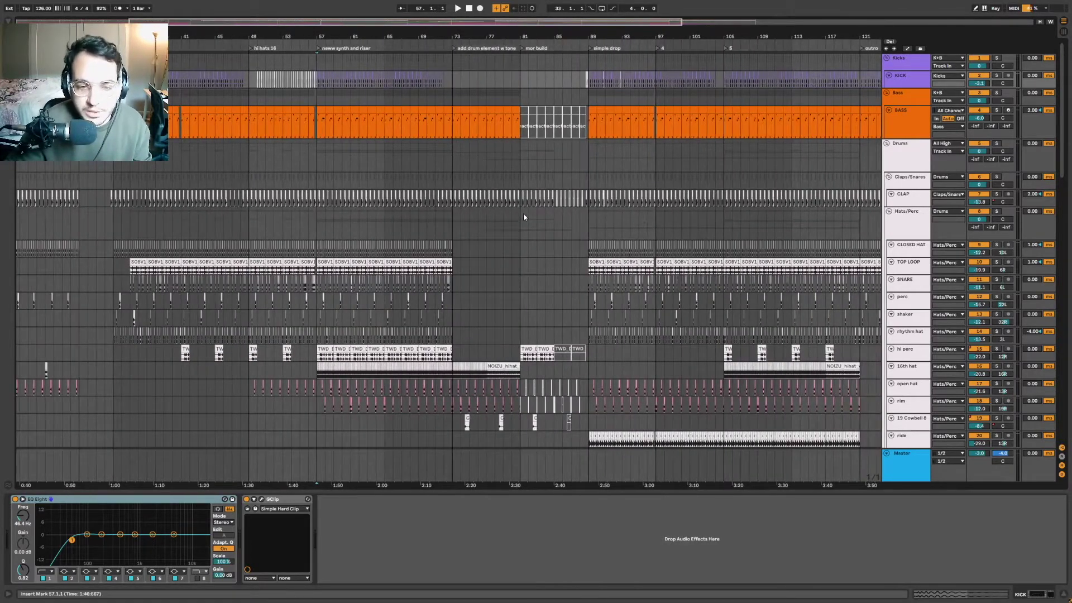
scroll(524, 213, down, 5)
scroll(416, 246, down, 6)
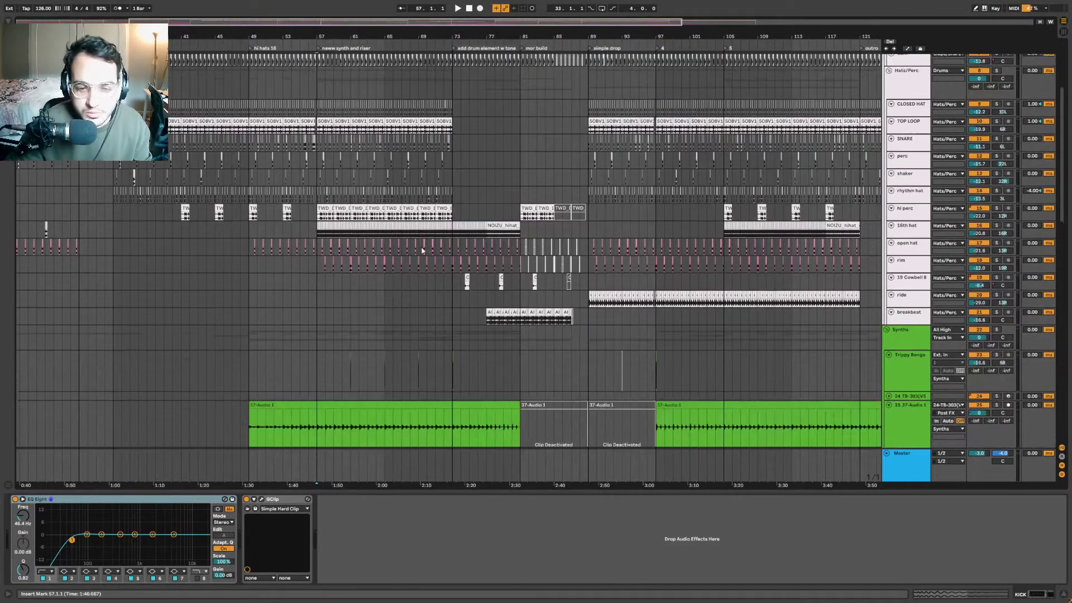
drag(1068, 226, 1069, 141)
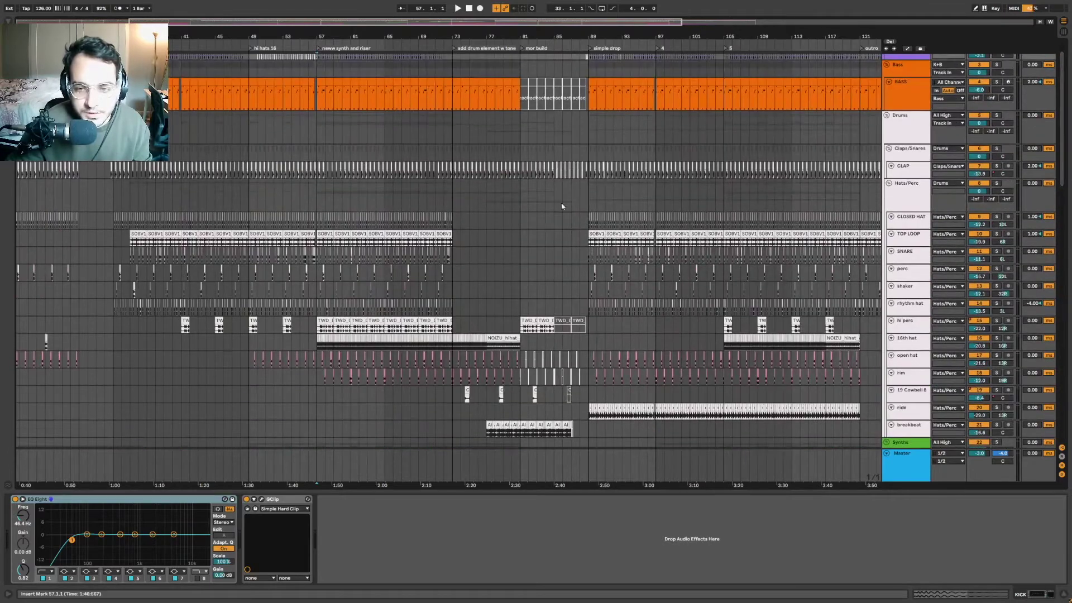
scroll(391, 224, up, 1)
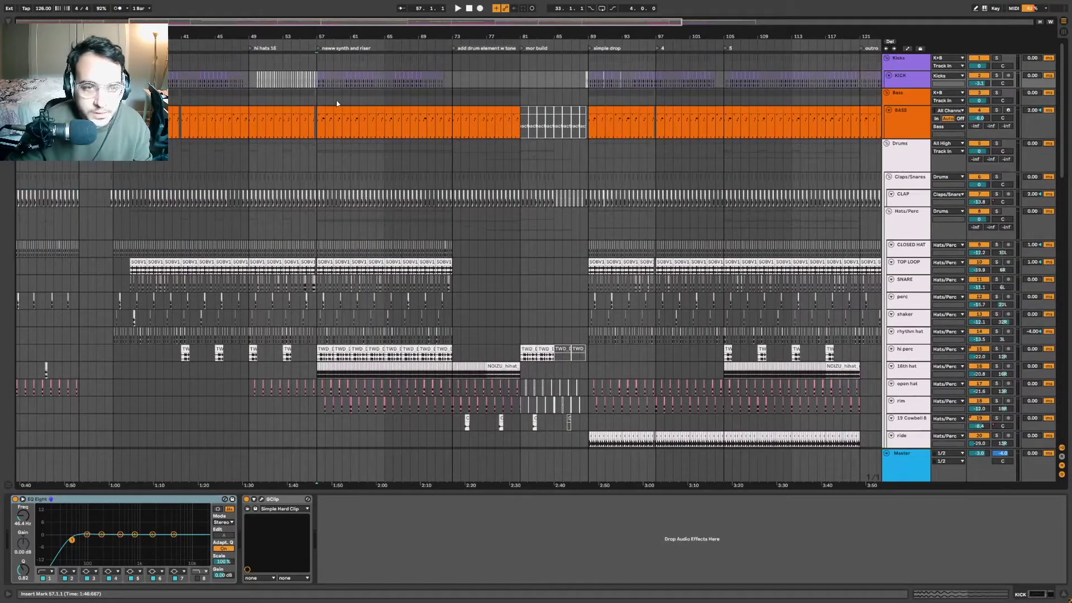
Solo the Kicks and Bass groups and play them from bar 57, at the start of the neww synth and riser section.
drag(318, 34, 357, 123)
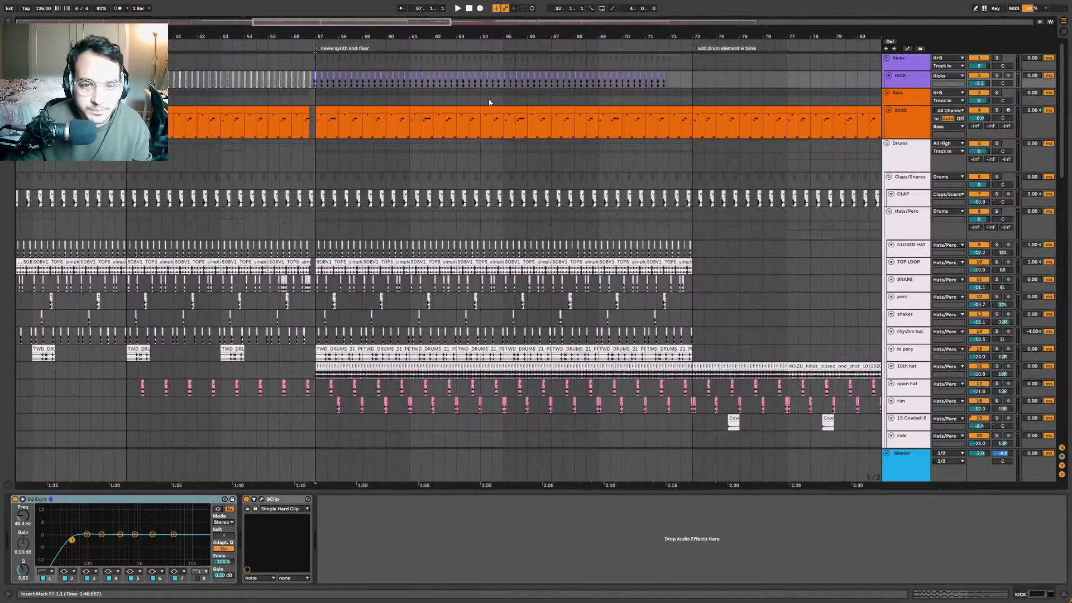
click(998, 59)
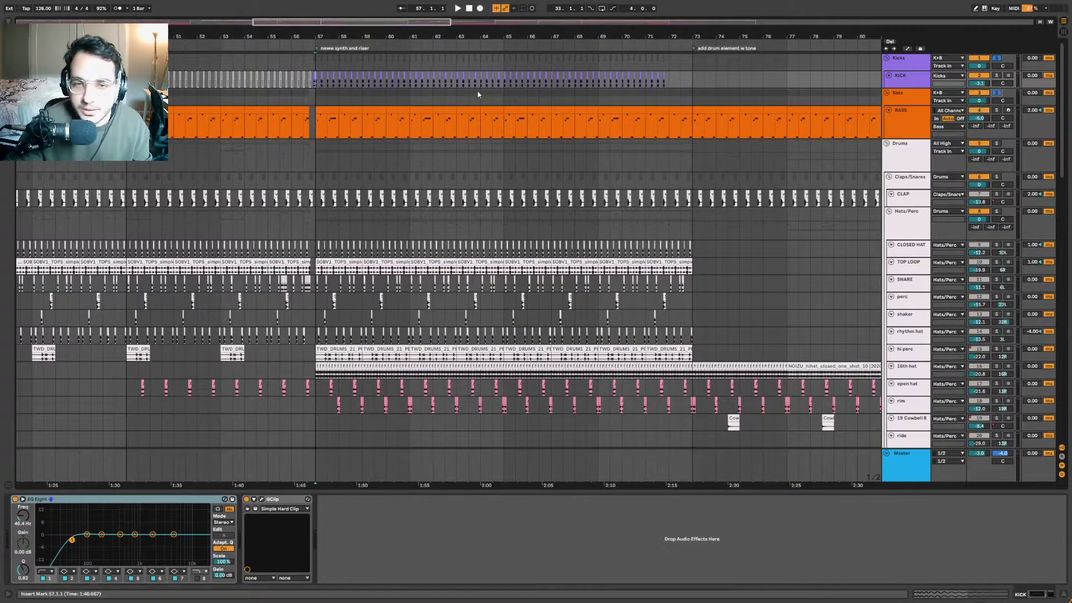
click(317, 63)
key(space)
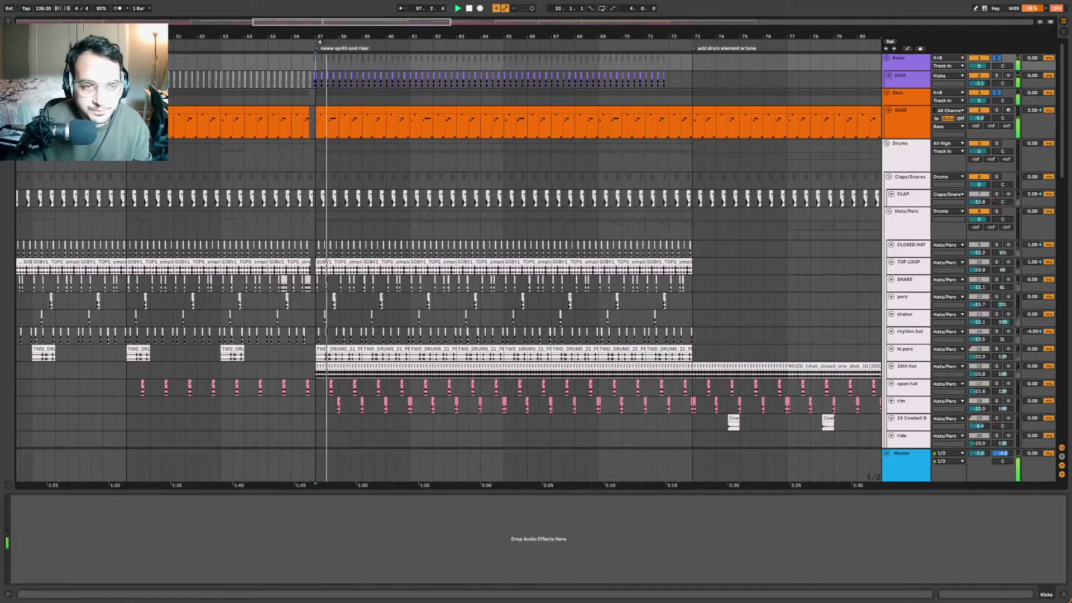
drag(323, 35, 322, 56)
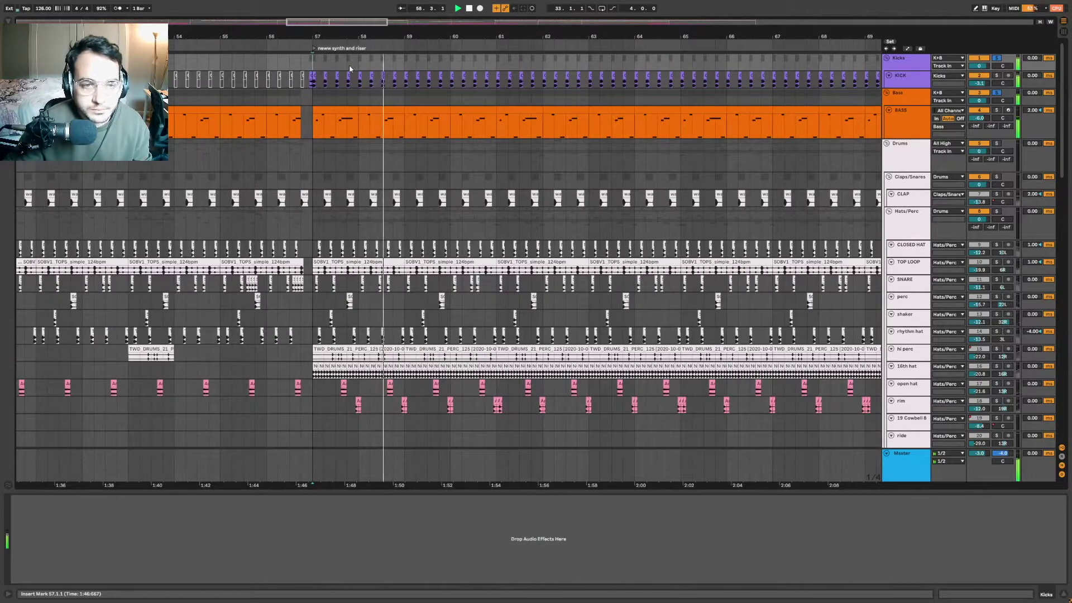
Loop bars 57 to 61 across the start of the neww synth and riser section.
drag(316, 61, 499, 66)
key(ctrl+l)
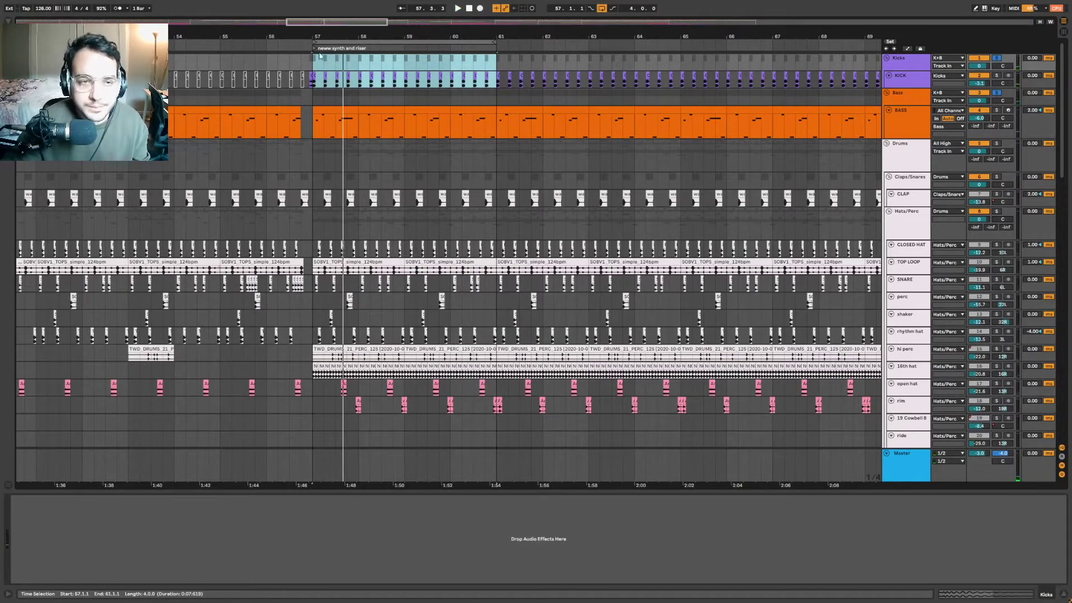
scroll(313, 37, up, 5)
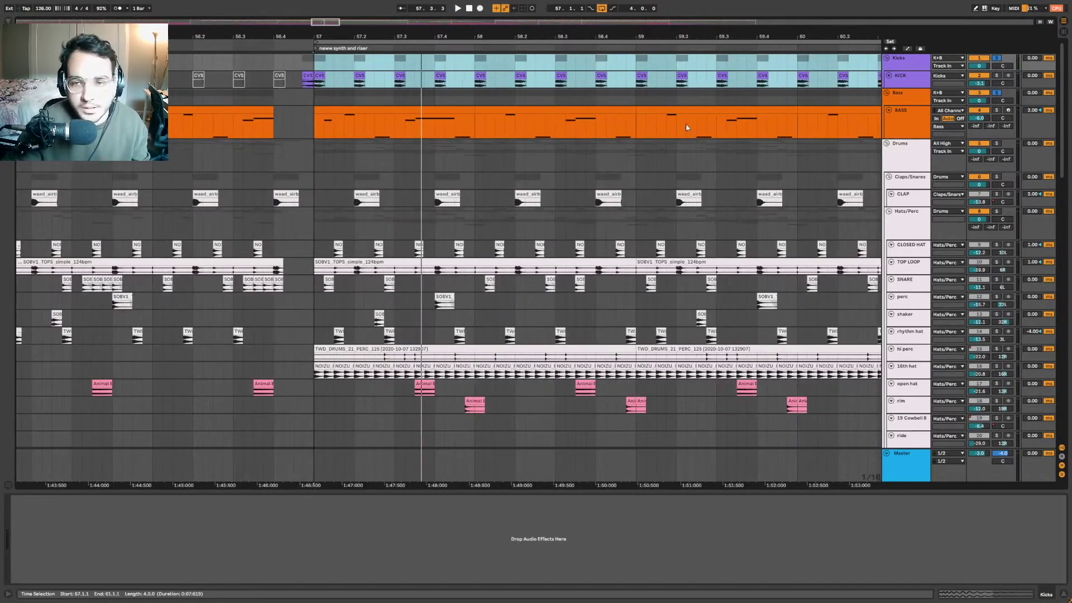
Expand the KICK track to show its waveforms and select its kicks from bar 57 to just past bar 58.
click(924, 89)
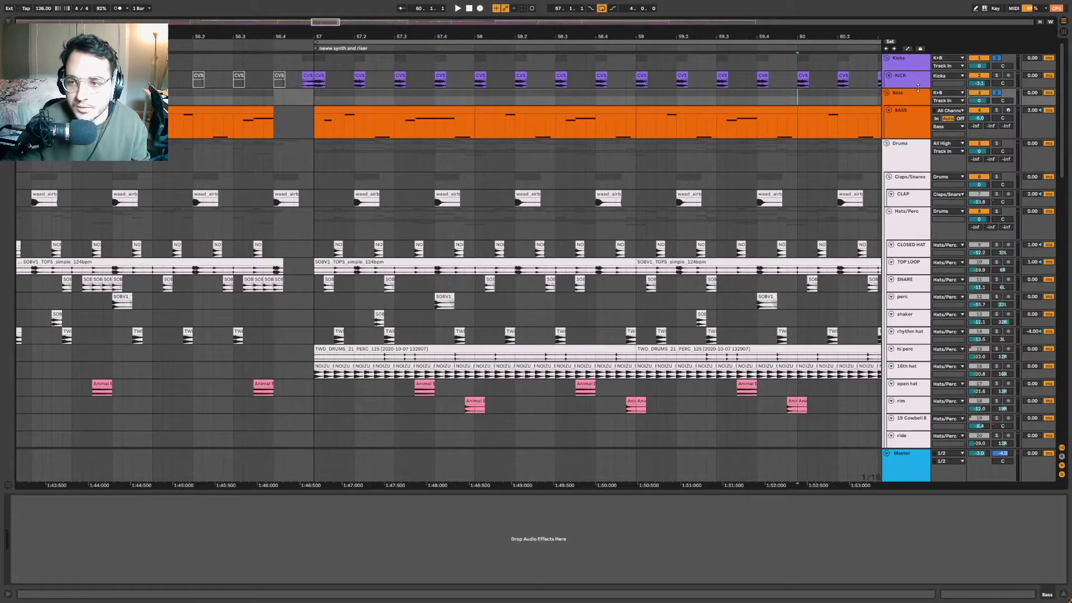
click(892, 75)
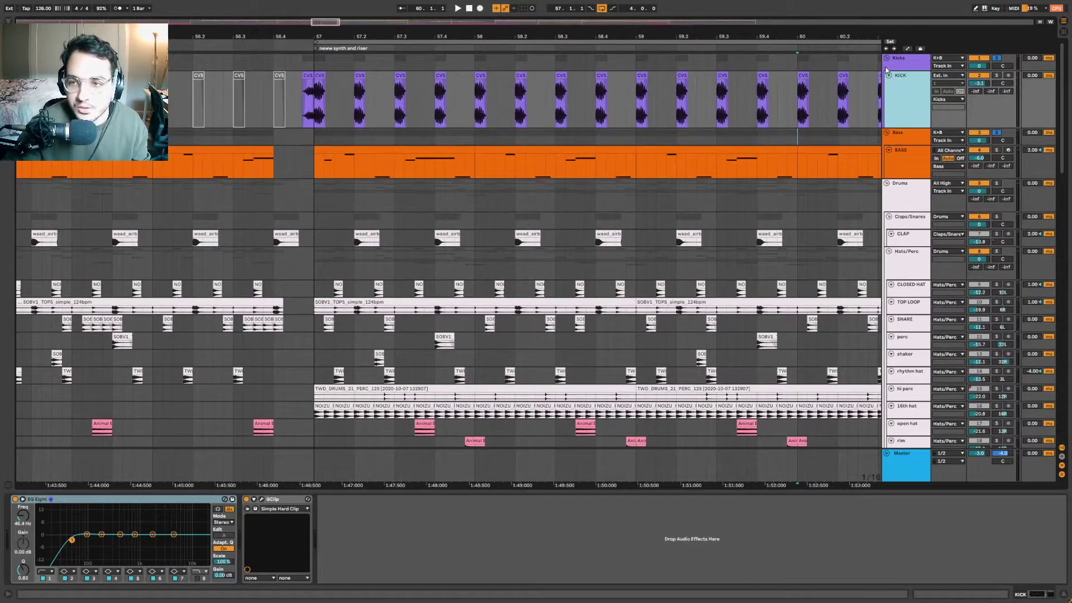
click(314, 114)
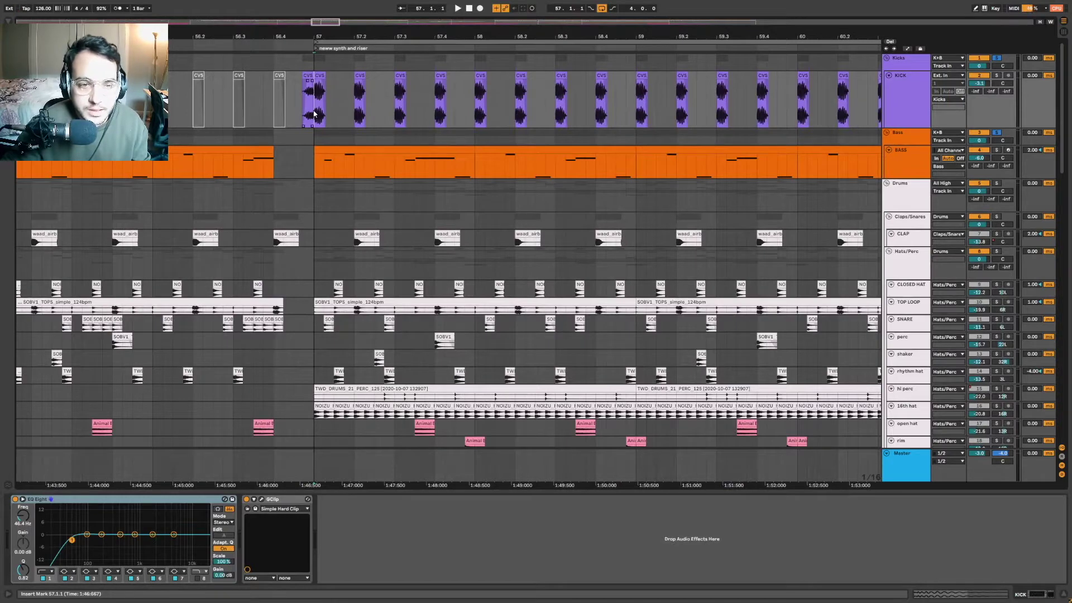
drag(315, 114, 477, 126)
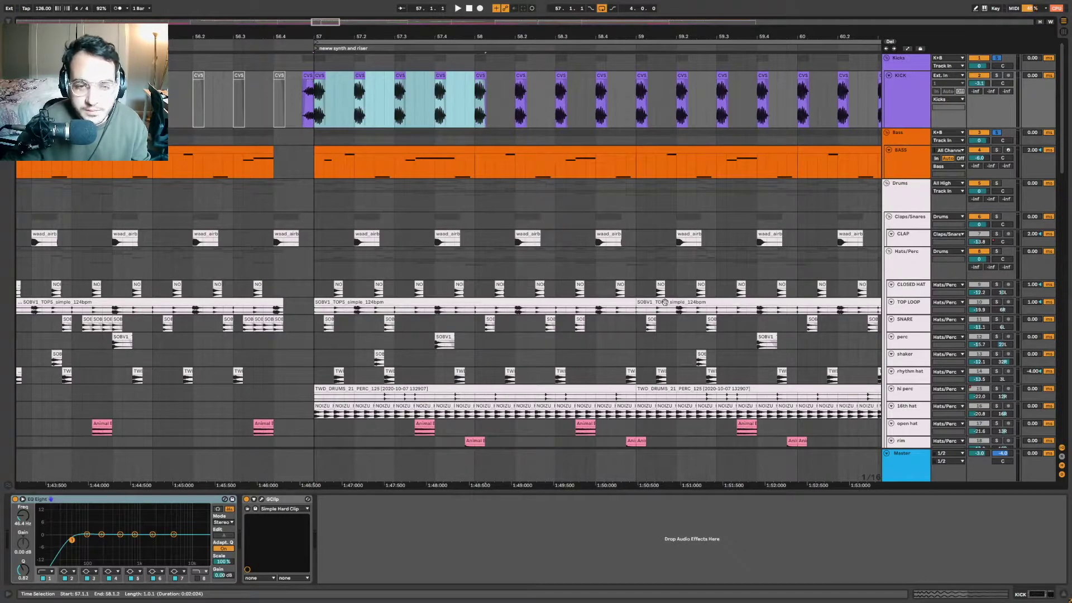
Return the insert marker to bar 57 on the KICK track and examine the first kicks above the bass clip up close.
click(315, 106)
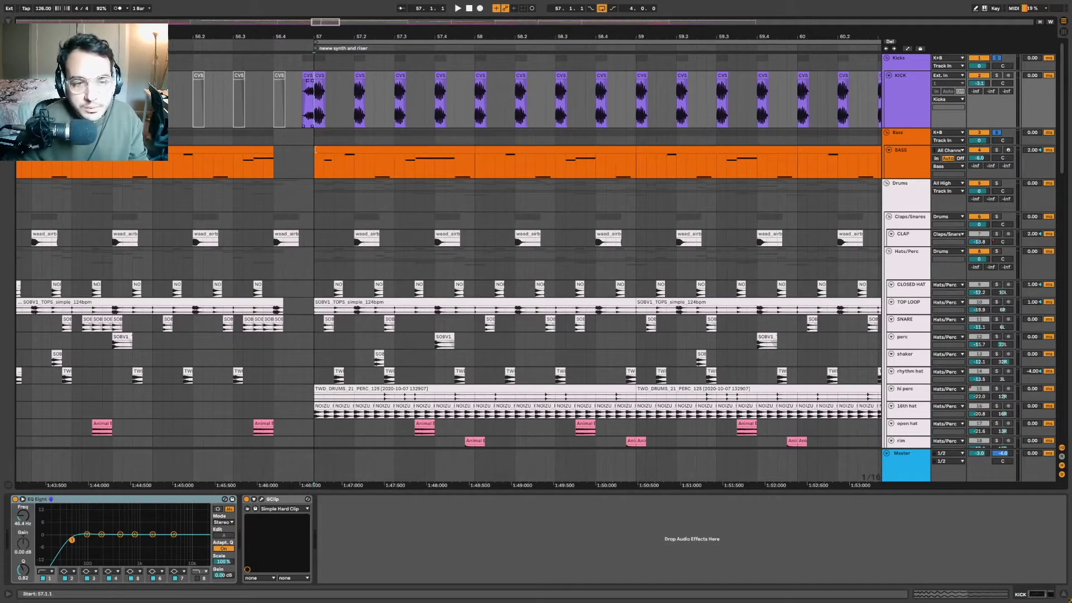
click(312, 100)
click(320, 168)
click(321, 114)
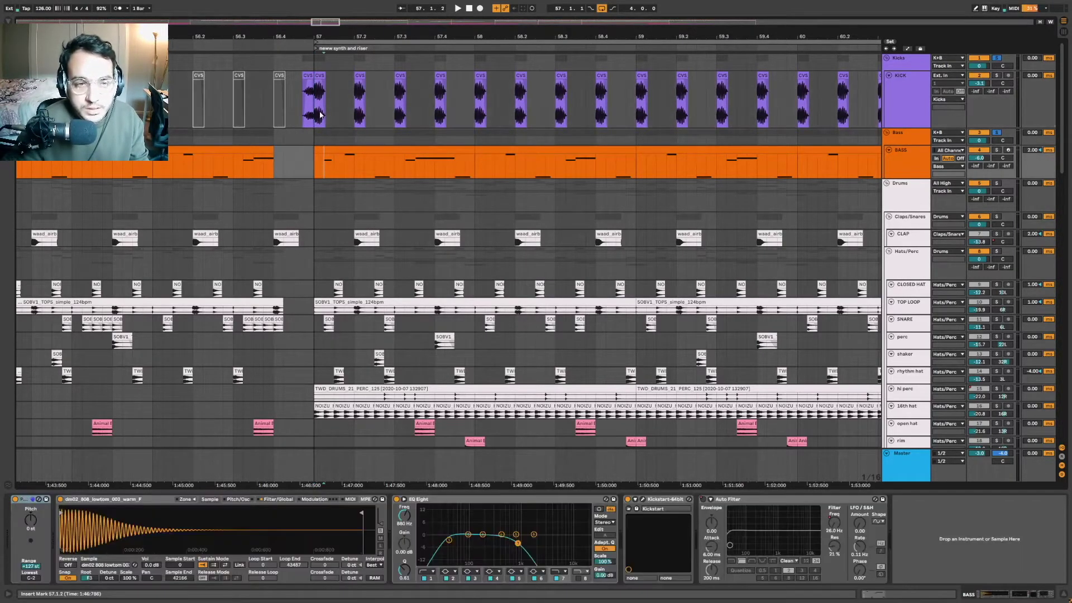
click(316, 111)
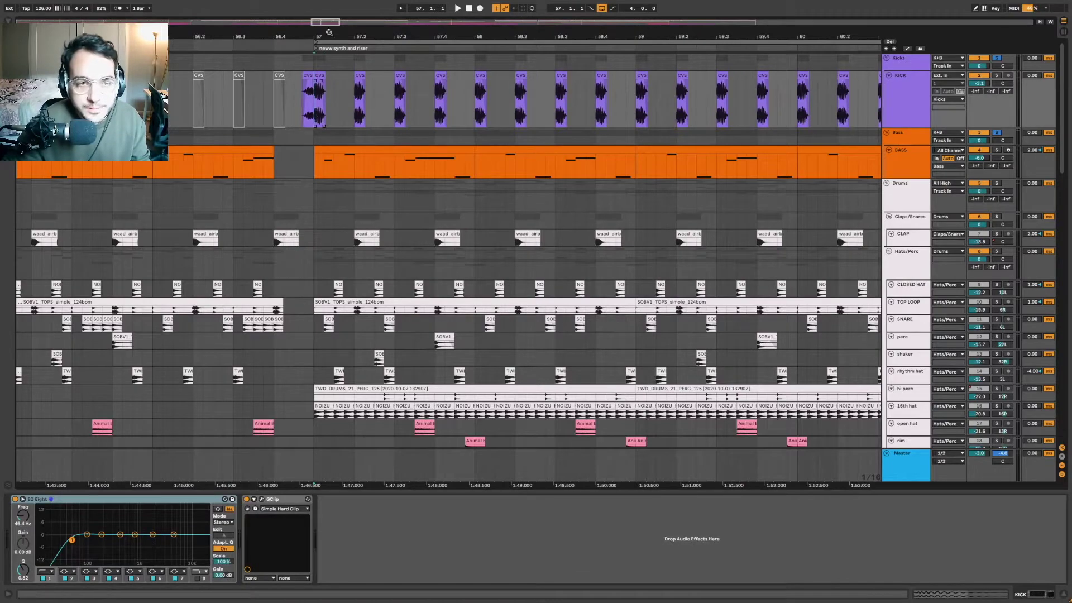
drag(329, 32, 322, 45)
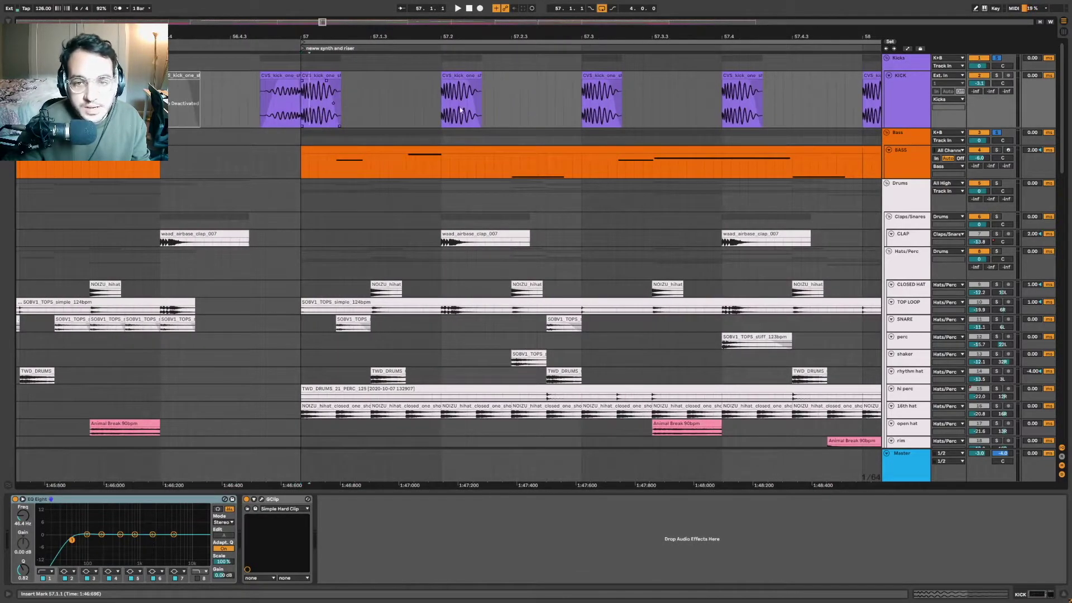
Select bar 57 to 58 on the BASS track and arm the track for recording.
shift+click(558, 110)
click(558, 162)
key(minus)
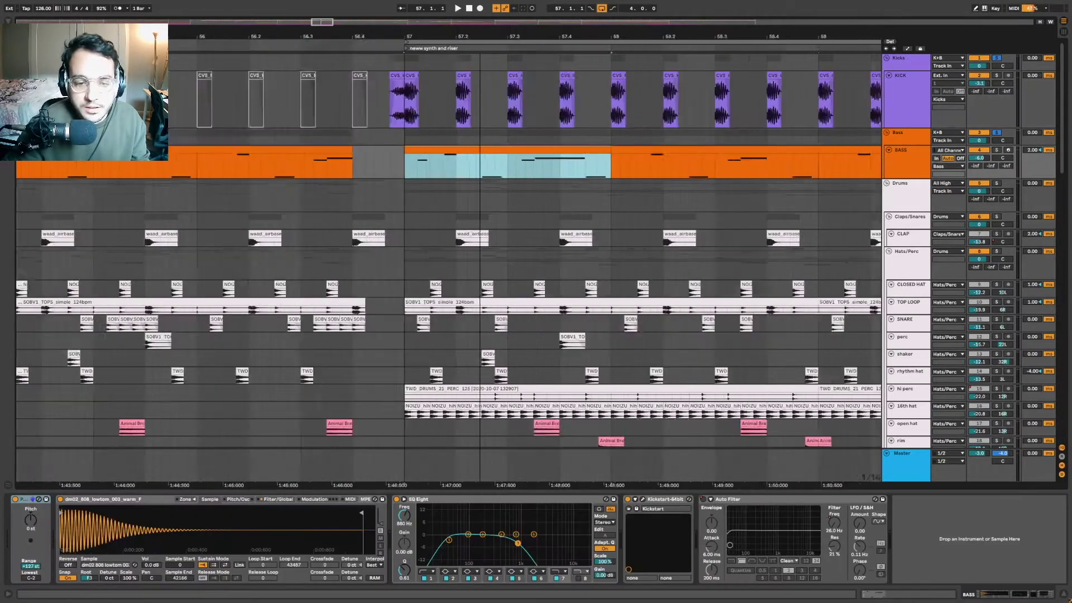
key(minus)
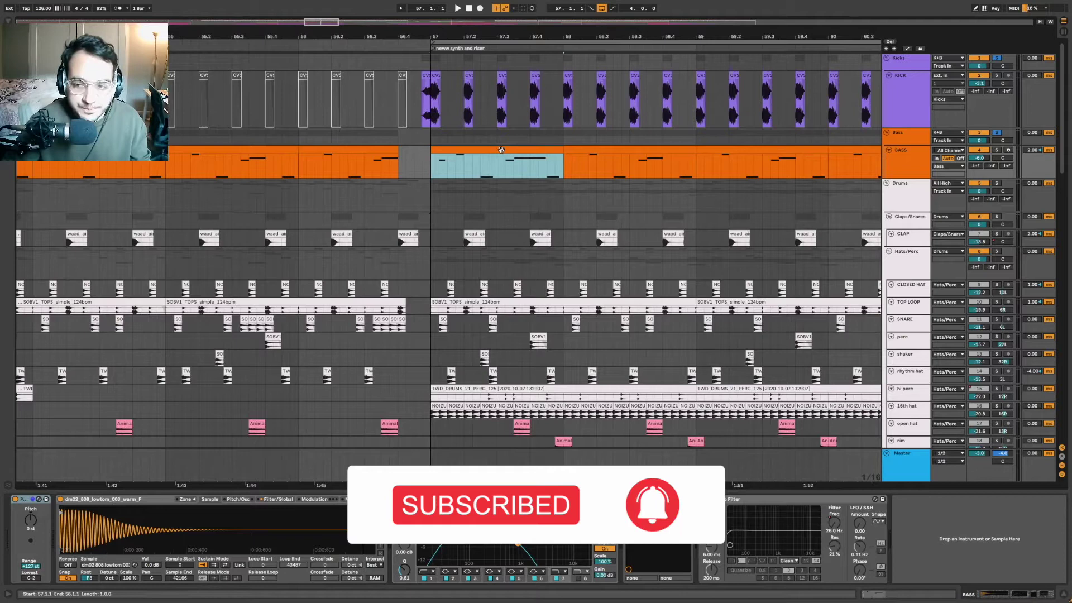
click(1008, 149)
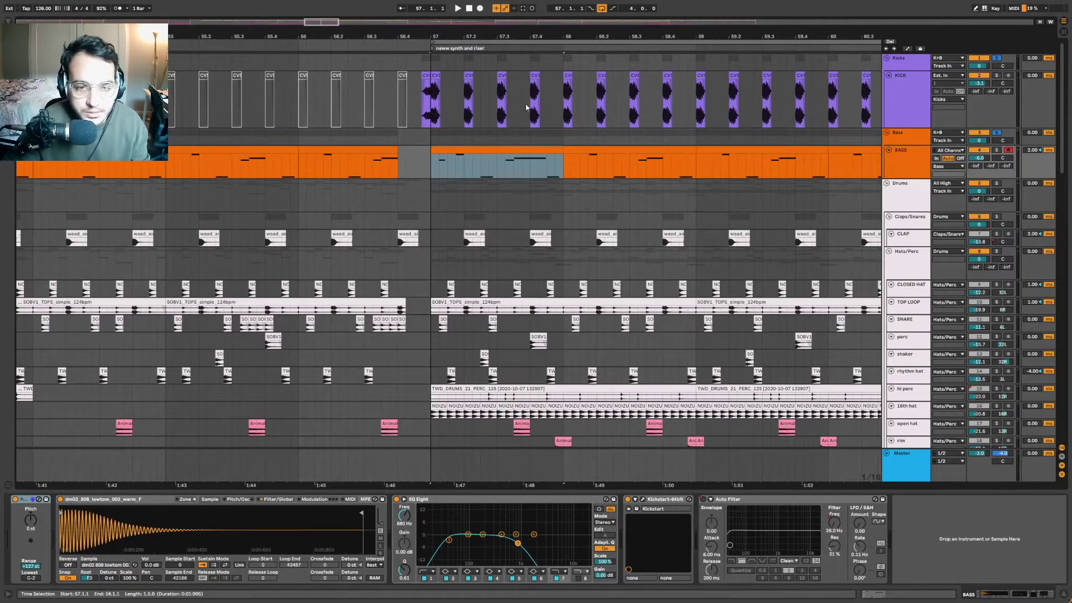
Open the bass clip at bar 57 in an enlarged note editor, examine its MIDI notes, and hide the editor.
double_click(497, 164)
drag(402, 491, 402, 344)
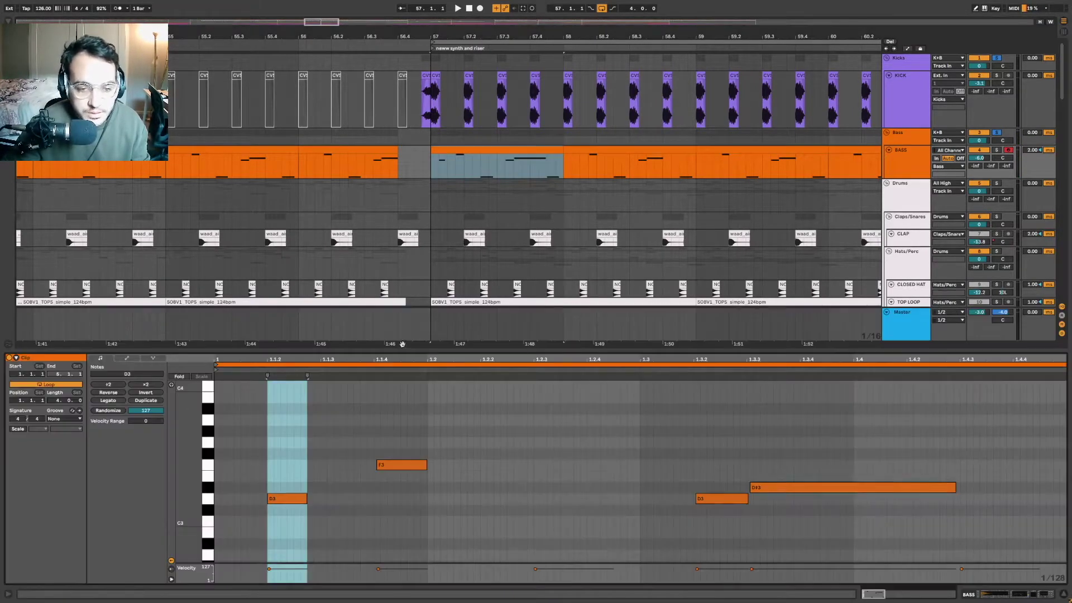
key(ctrl+alt+l)
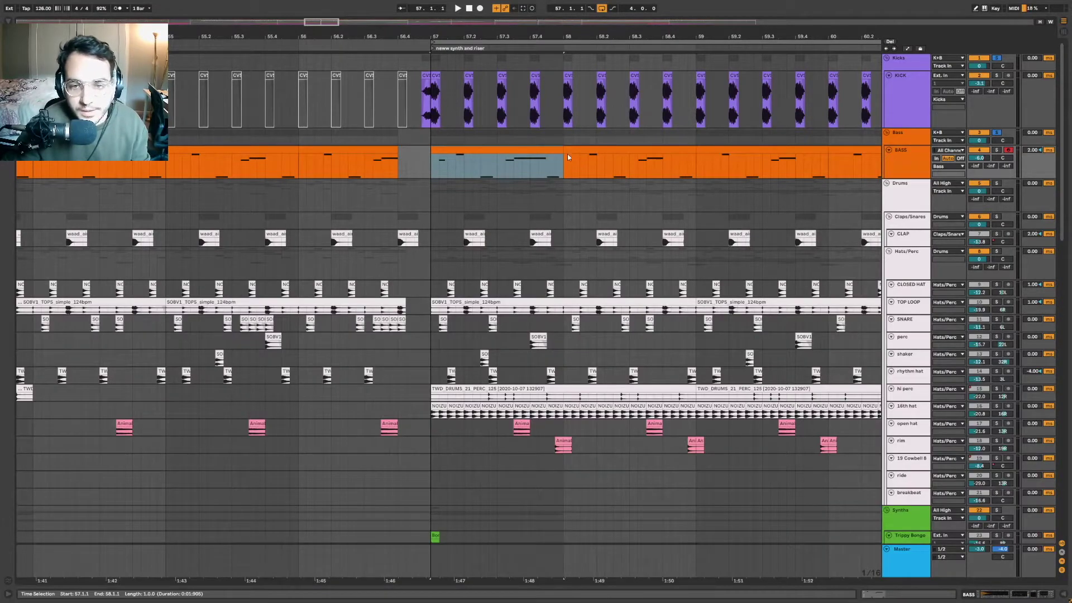
key(ctrl+alt+l)
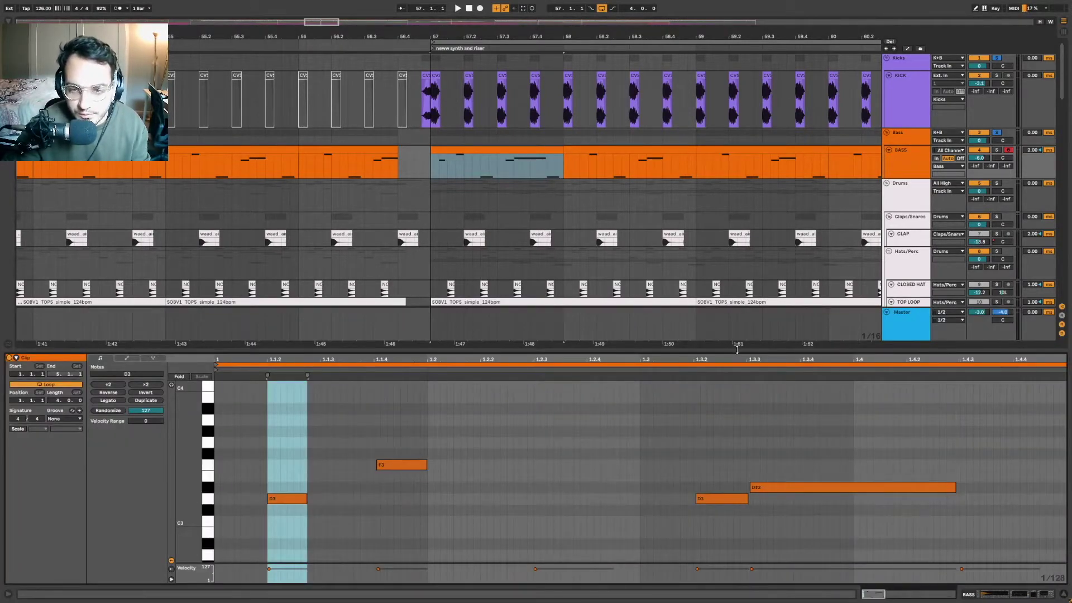
key(ctrl+alt+l)
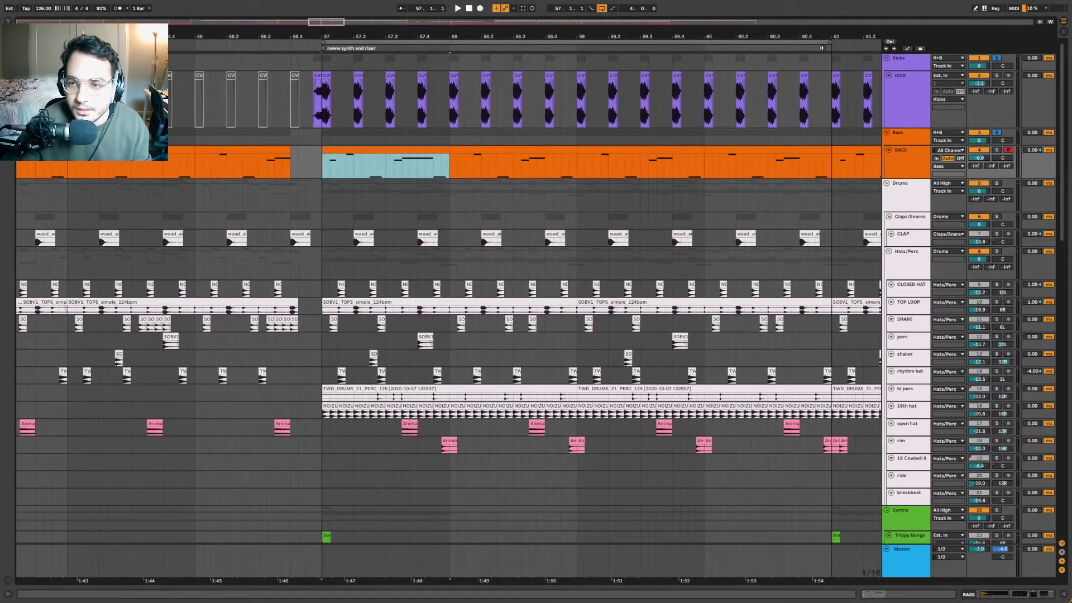
Shorten the loop to bars 57 to 59 and display the BASS track's device chain.
drag(453, 49, 577, 49)
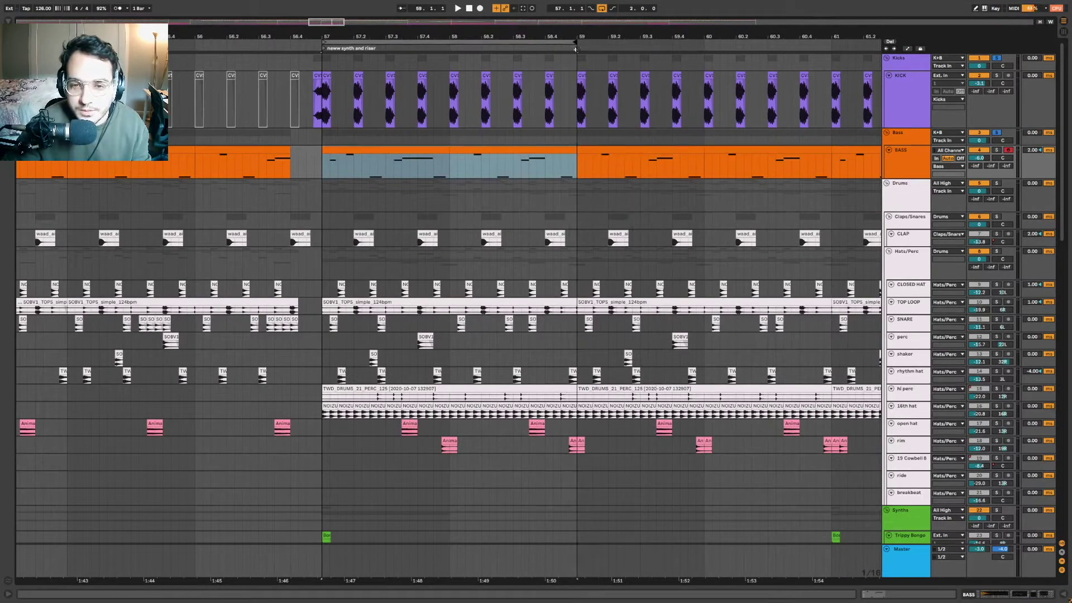
double_click(912, 166)
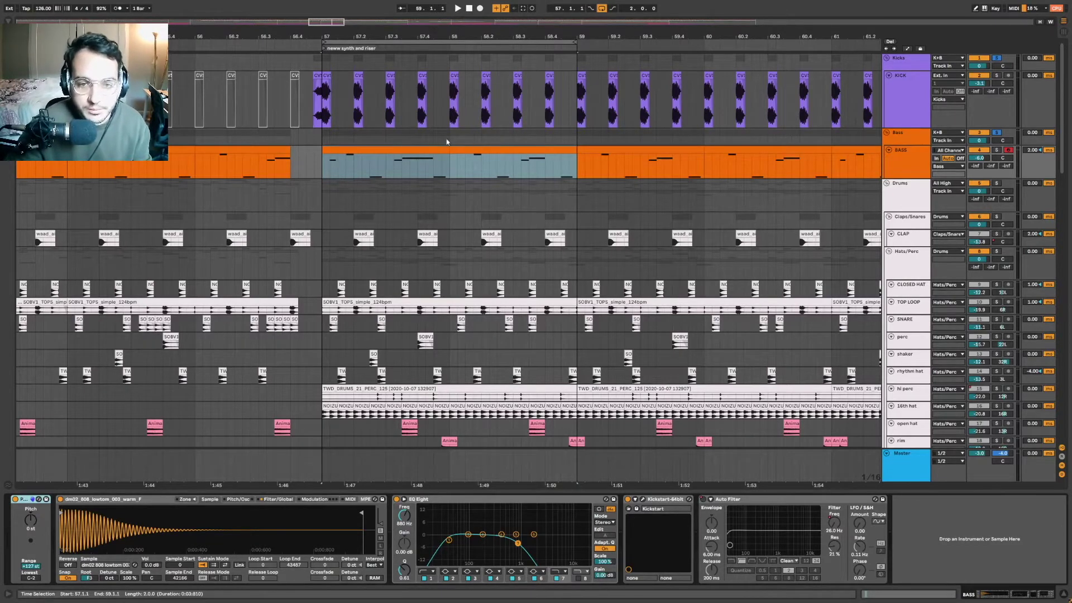
Extend the loop to bar 61 and play the soloed kick and bass from bar 57 with the BASS devices displayed.
key(minus)
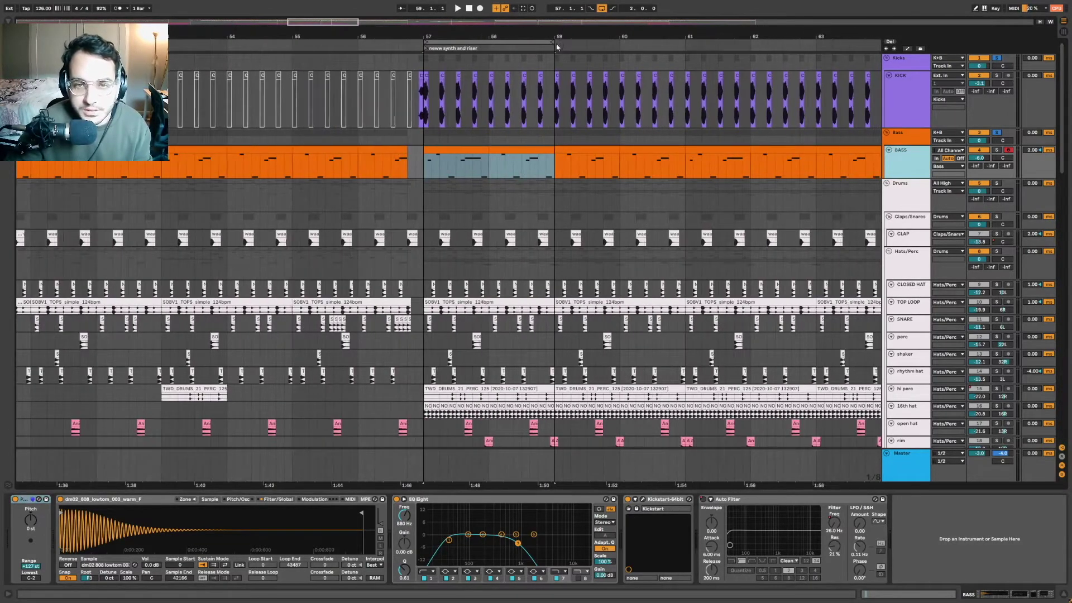
drag(551, 33, 728, 53)
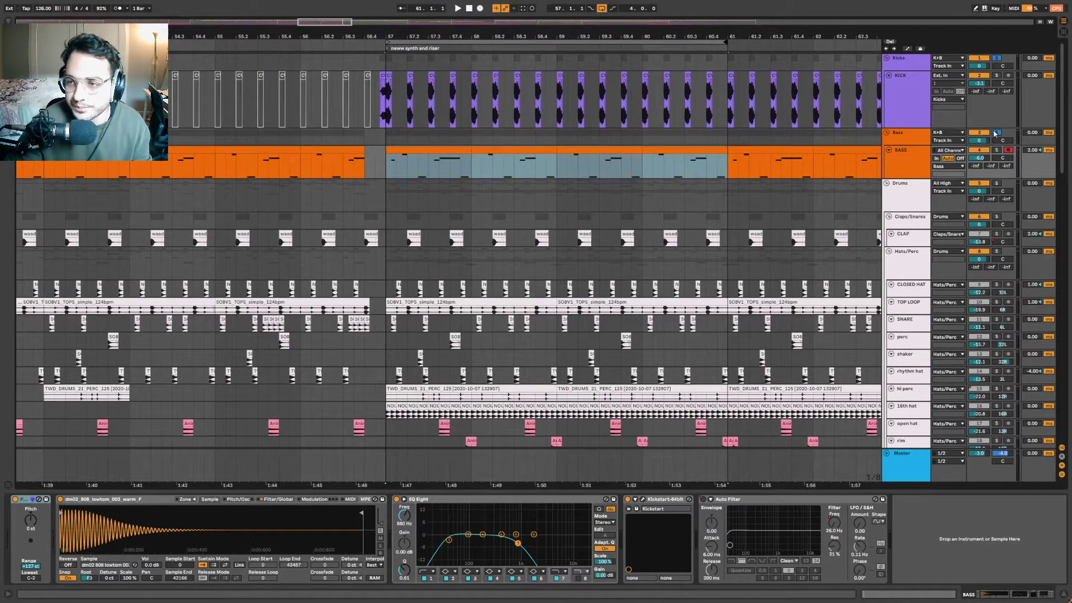
click(388, 110)
key(space)
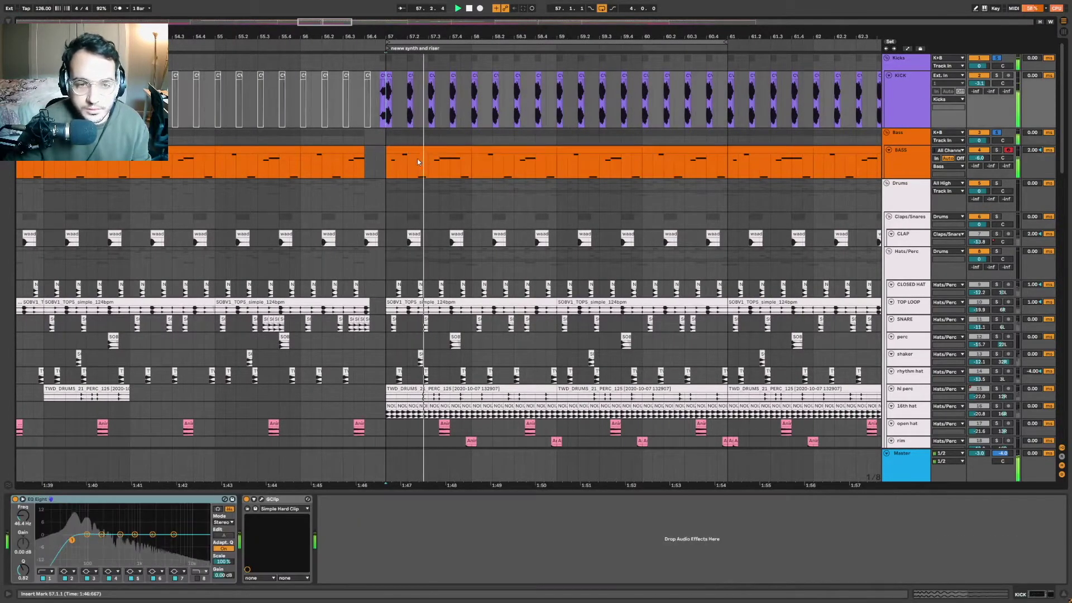
click(388, 170)
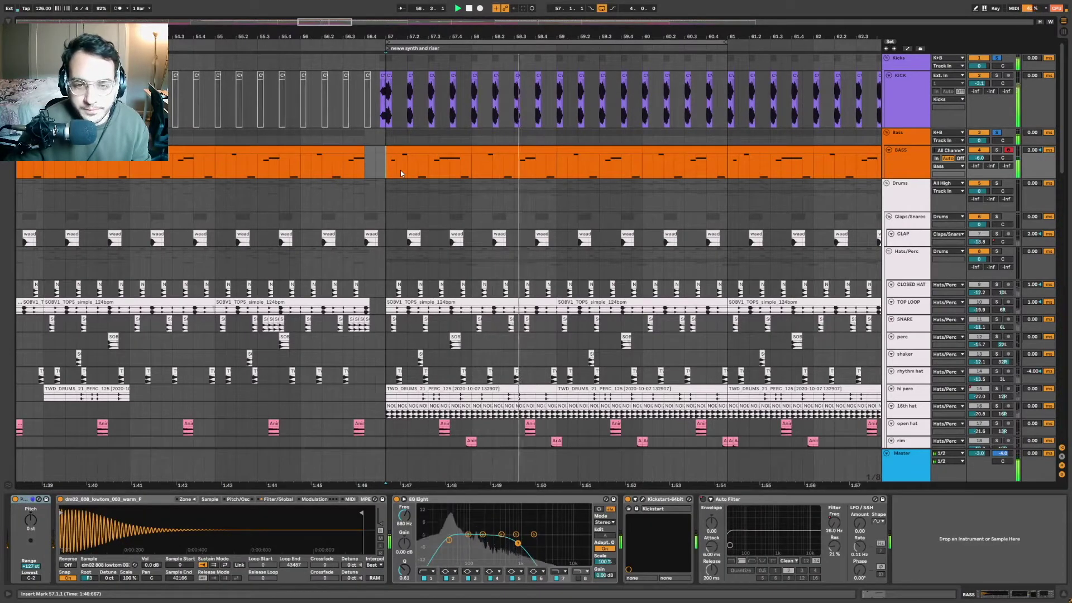
Stop playback and compare the kick hits with the bass notes in bar 57, marking the first kick and the bass around beat 3.
ctrl+scroll(400, 170, up, 2)
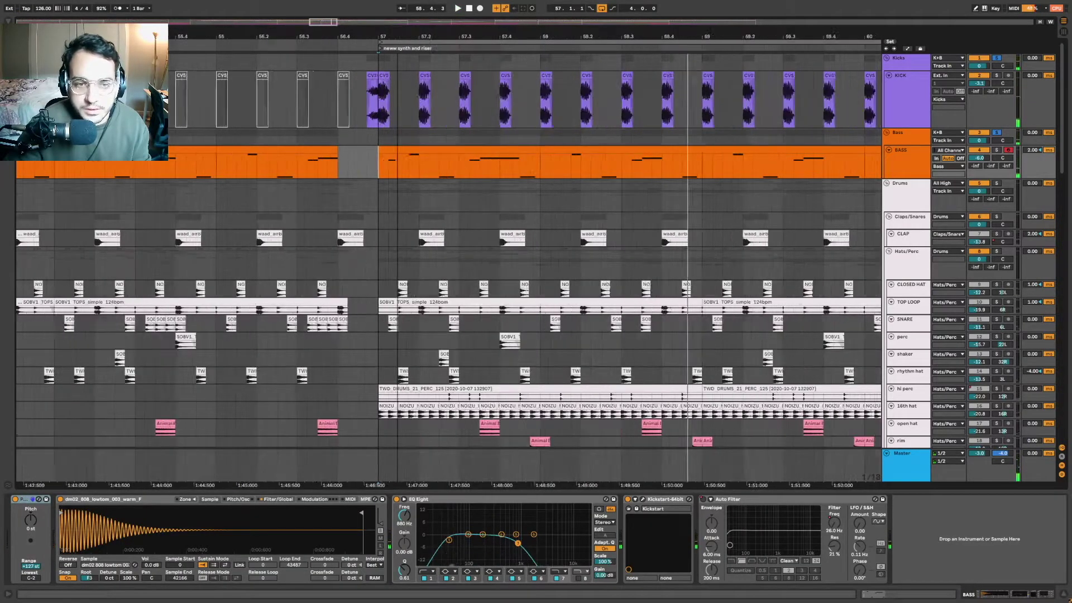
ctrl+scroll(403, 171, up, 1)
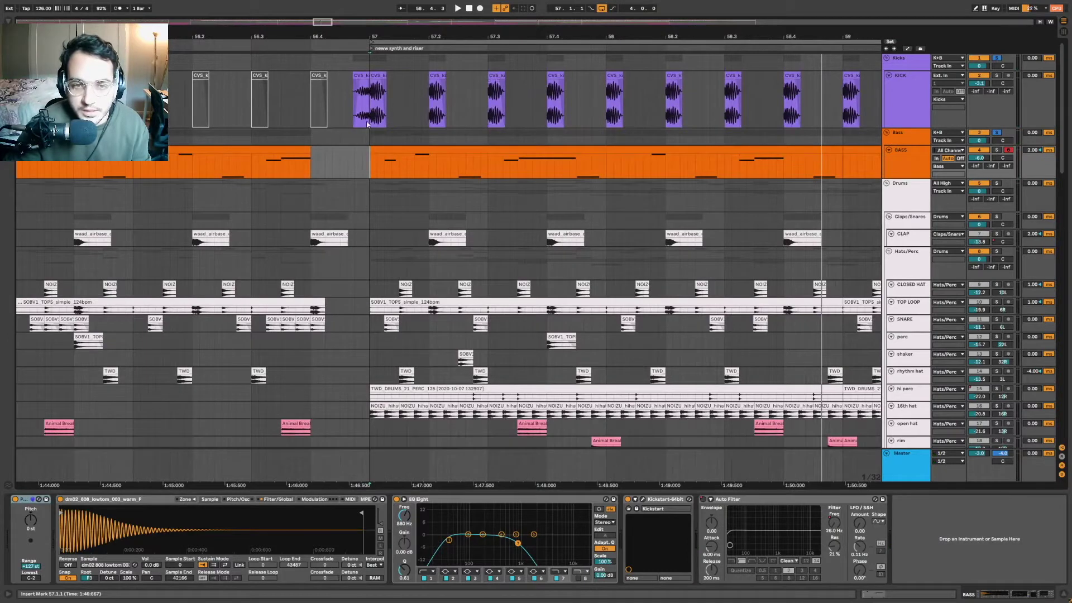
drag(370, 120, 393, 120)
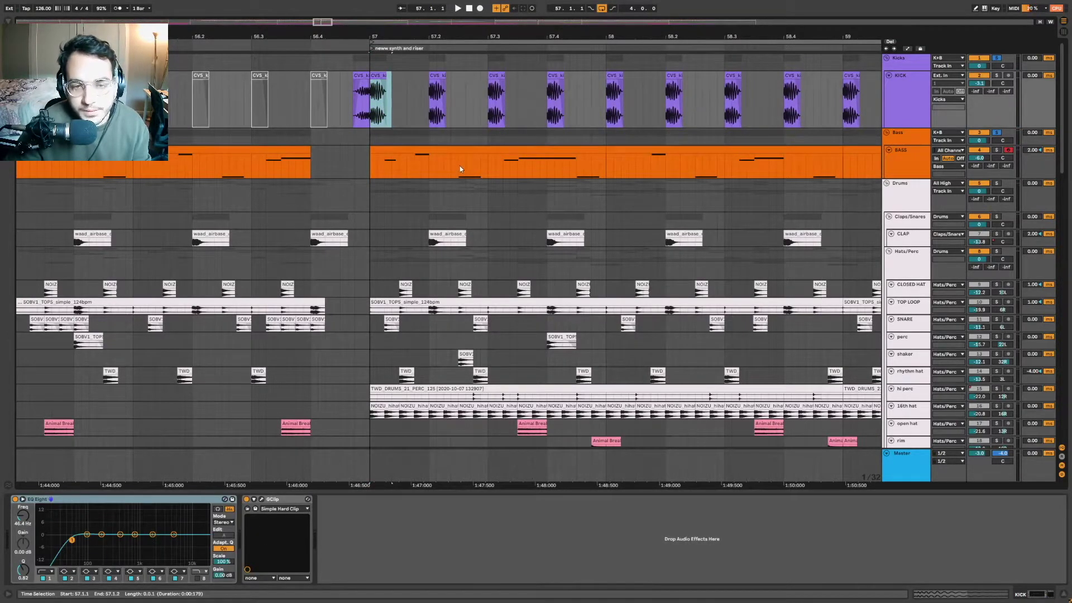
drag(459, 166, 517, 168)
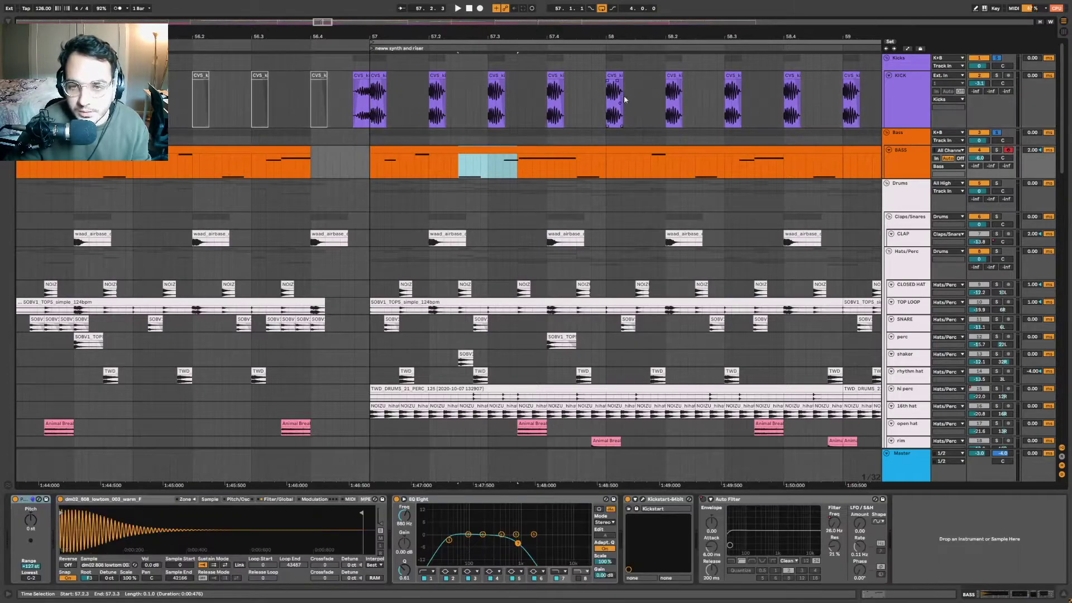
click(613, 106)
click(583, 174)
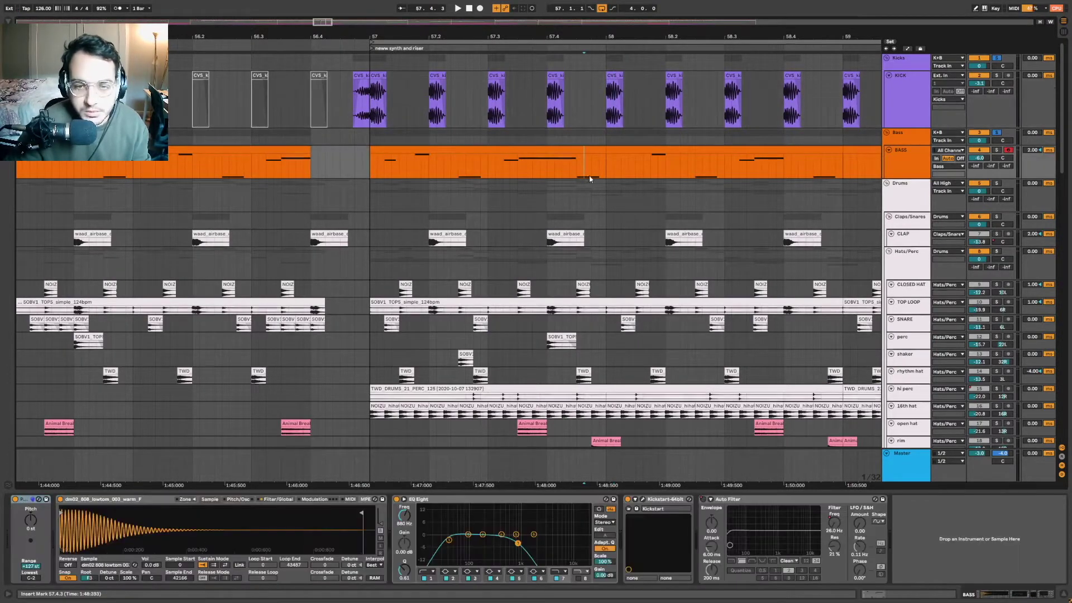
right_click(450, 148)
key(Escape)
View the Kickstart volume curve on the BASS track, close it, and examine how the bass clip starts against the kick at bar 57.
click(374, 165)
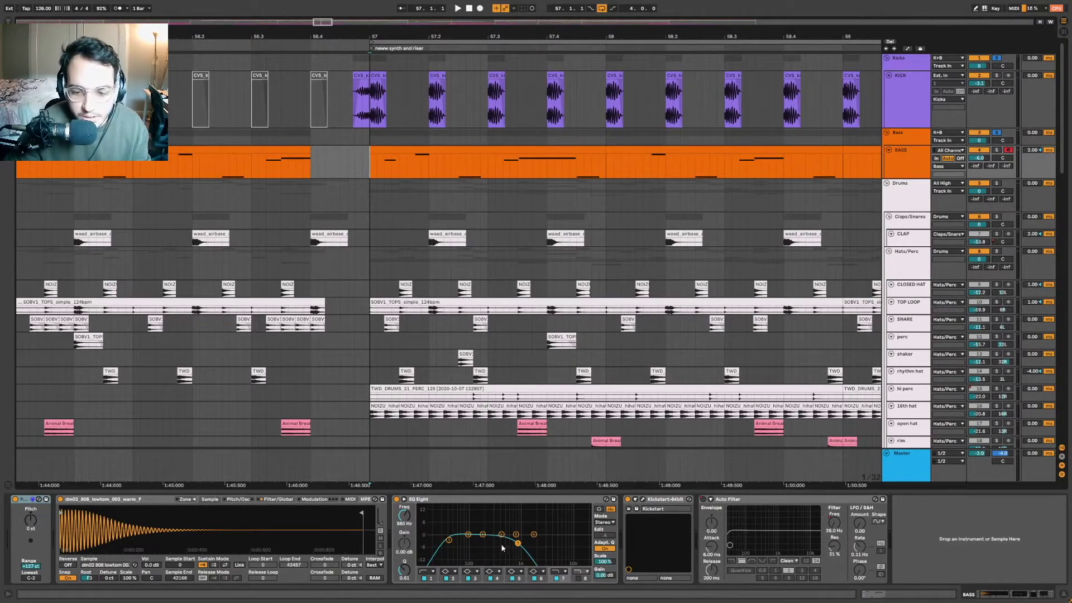
click(644, 500)
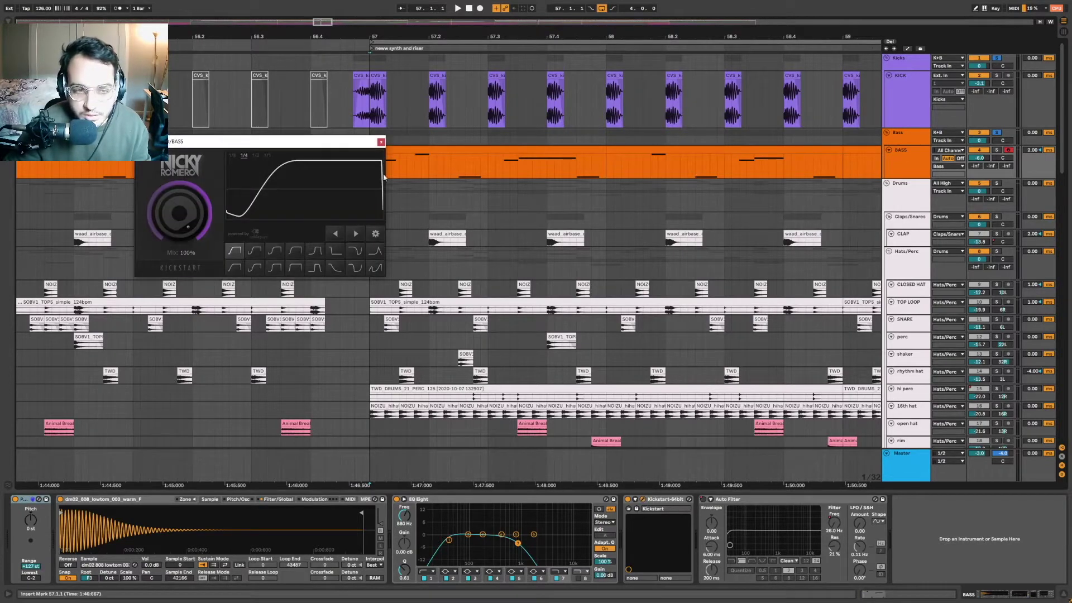
click(380, 142)
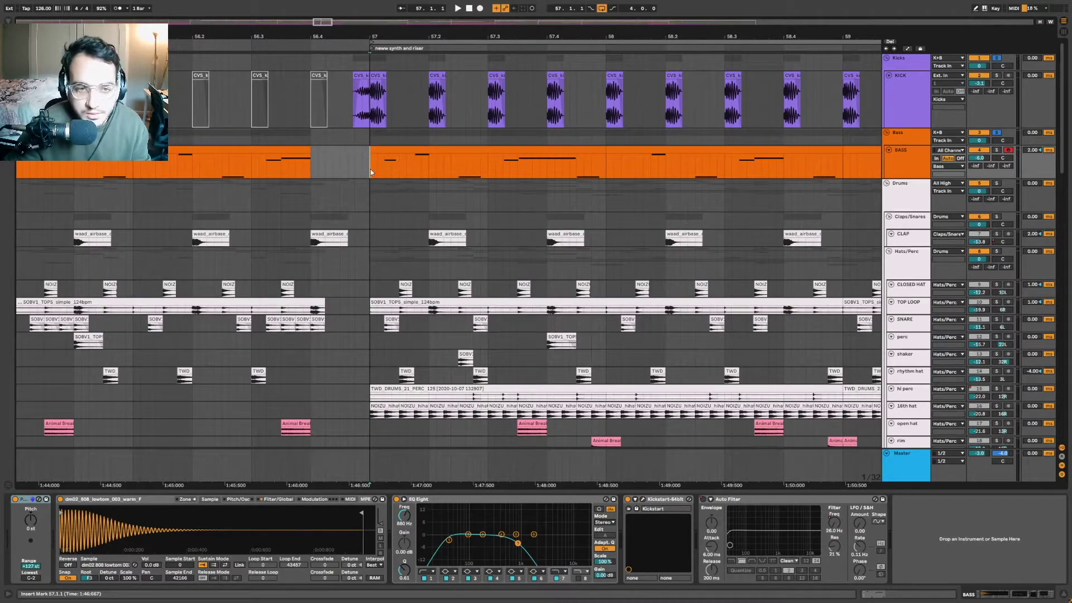
key(plus)
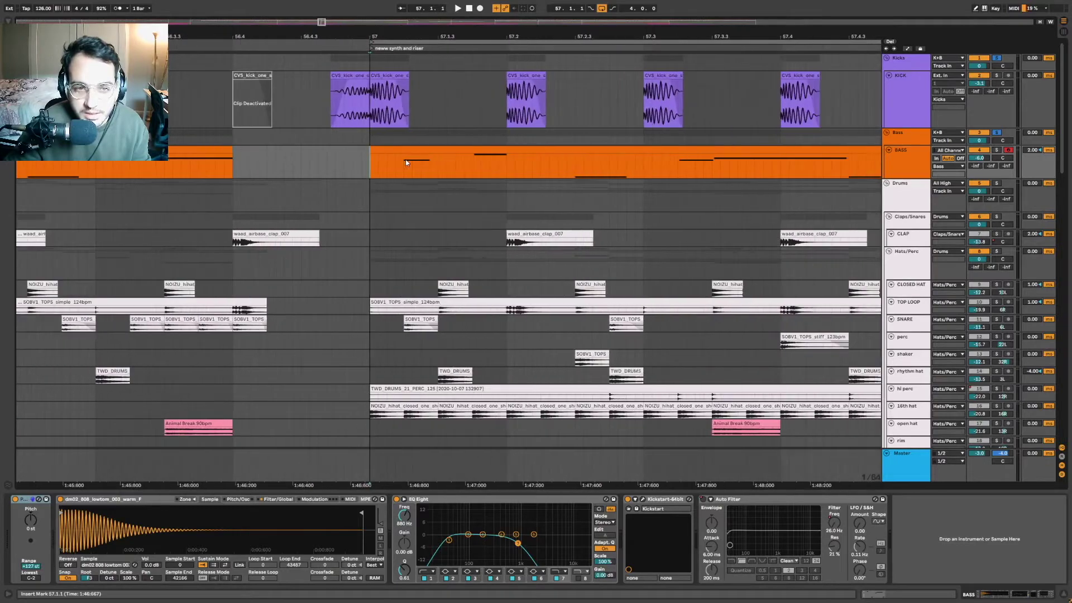
mouse_move(373, 171)
mouse_down()
mouse_move(506, 167)
mouse_move(373, 170)
mouse_up()
key(minus)
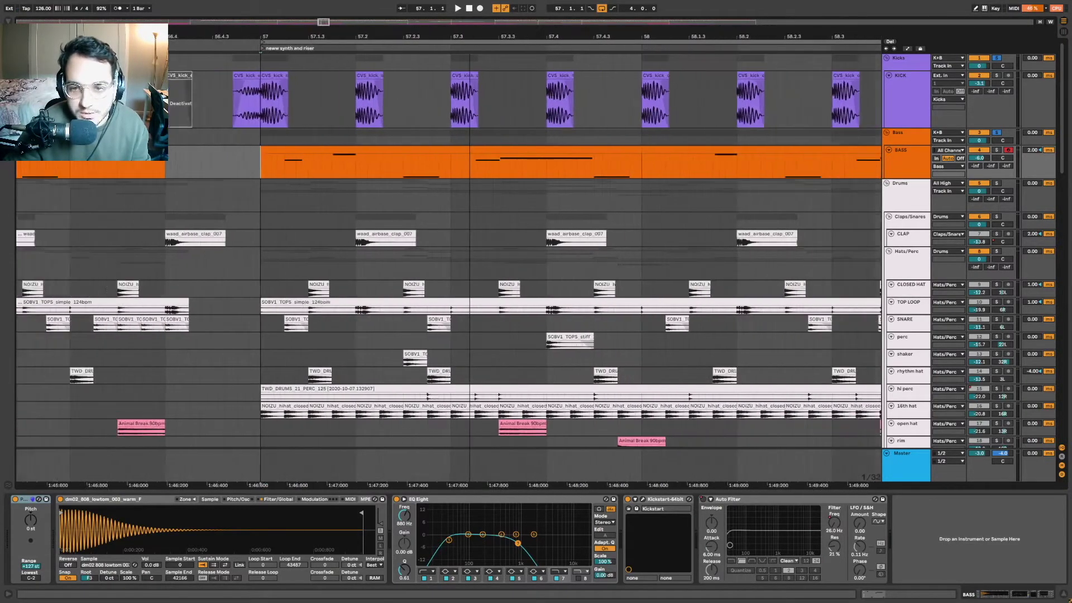
Select bar 57 on the BASS track, loop that one bar, and play it.
drag(519, 164, 672, 190)
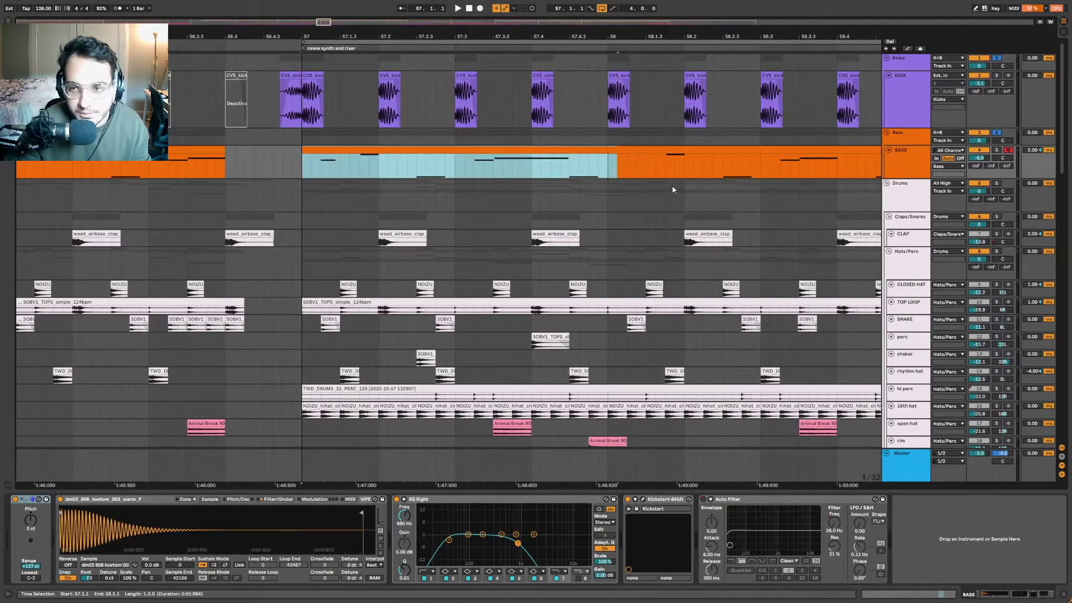
drag(609, 167, 303, 170)
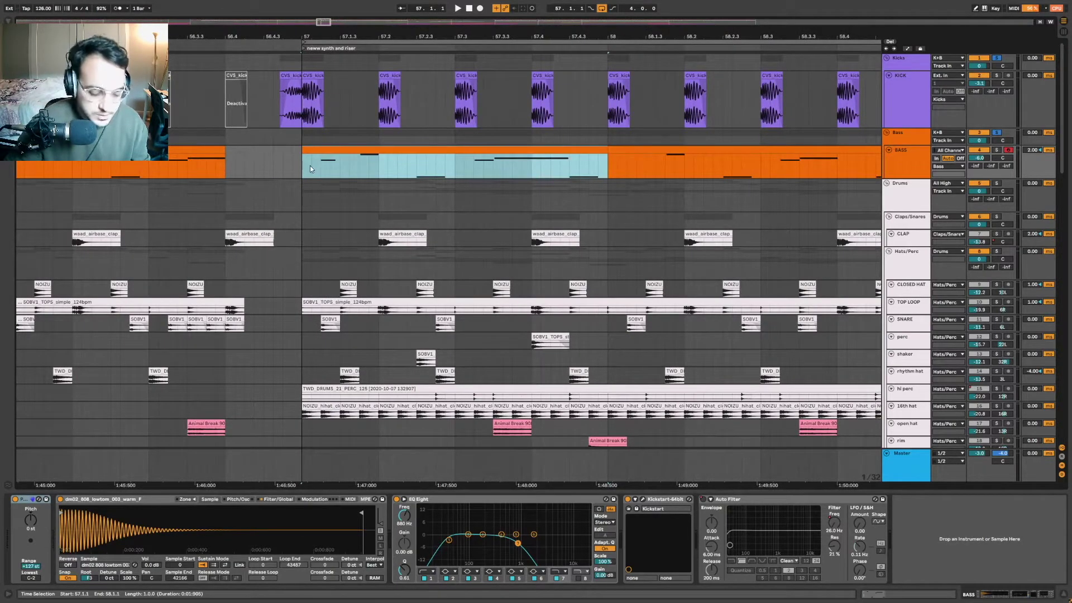
key(ctrl+l)
key(space)
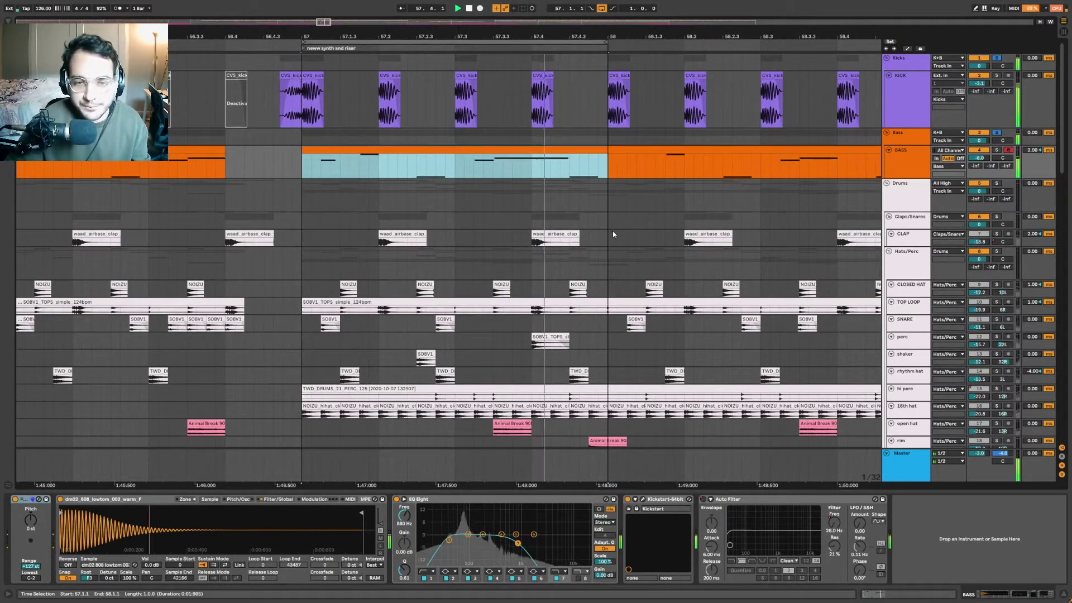
Extend the loop to bar 59, solo the CLAP track alongside kick and bass, and play the loop with the CLAP devices displayed.
drag(597, 31, 788, 64)
scroll(1029, 220, down, 3)
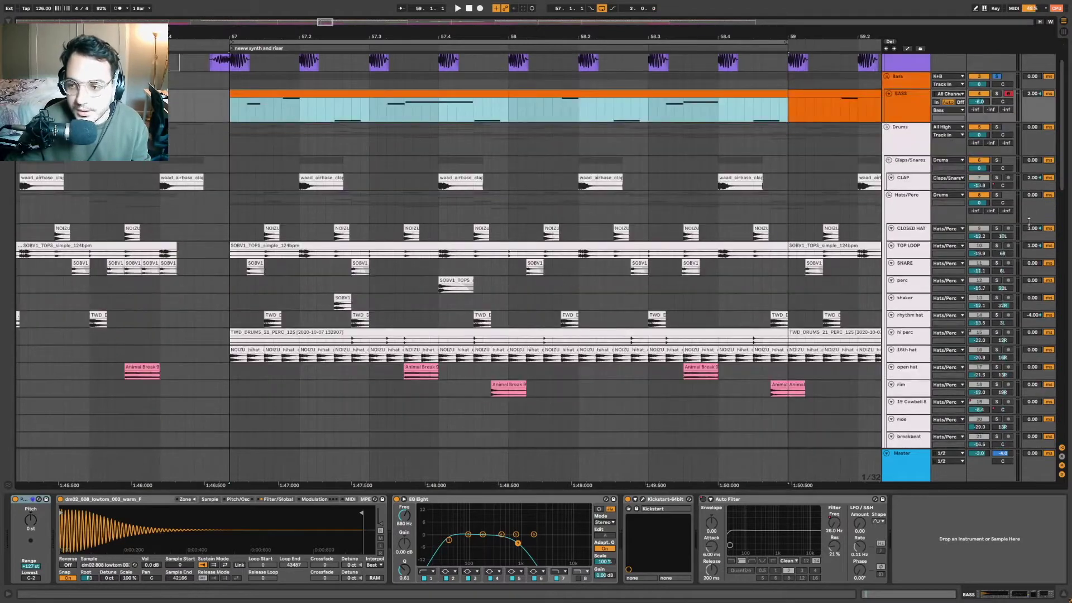
key(space)
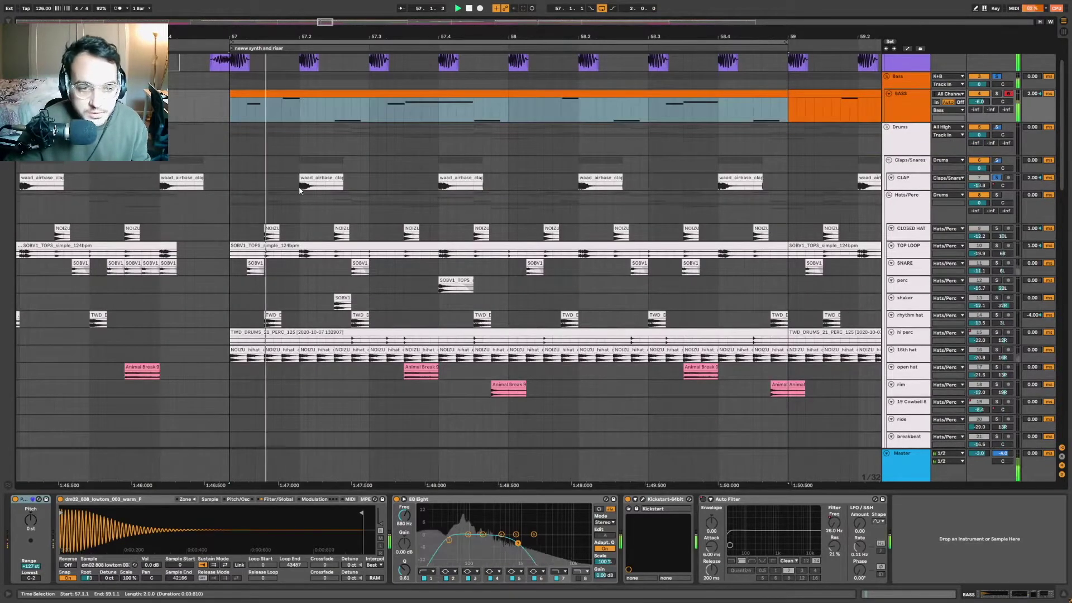
click(298, 186)
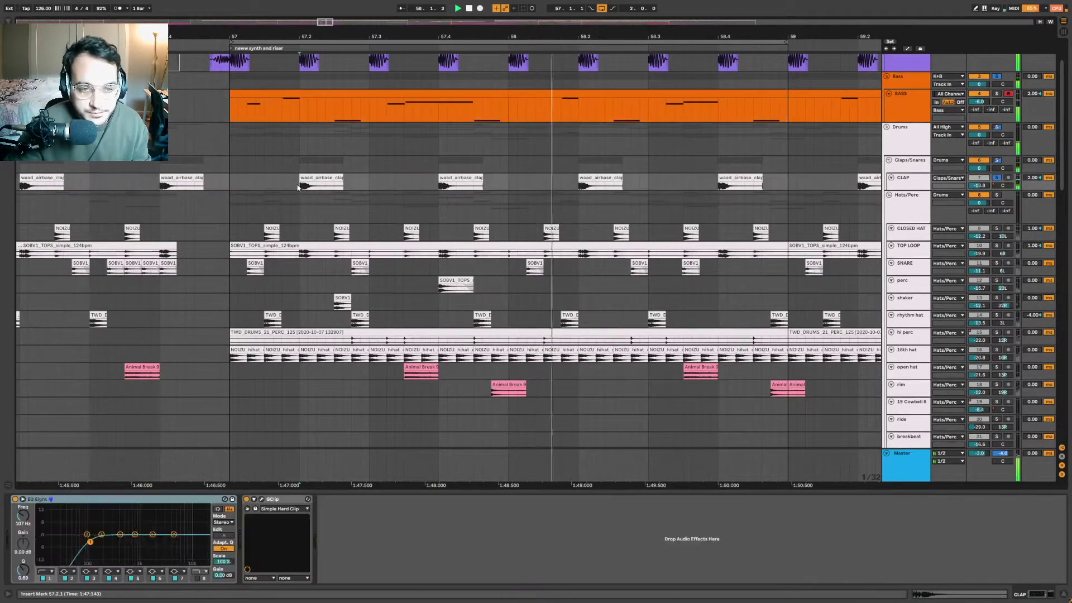
scroll(387, 219, down, 3)
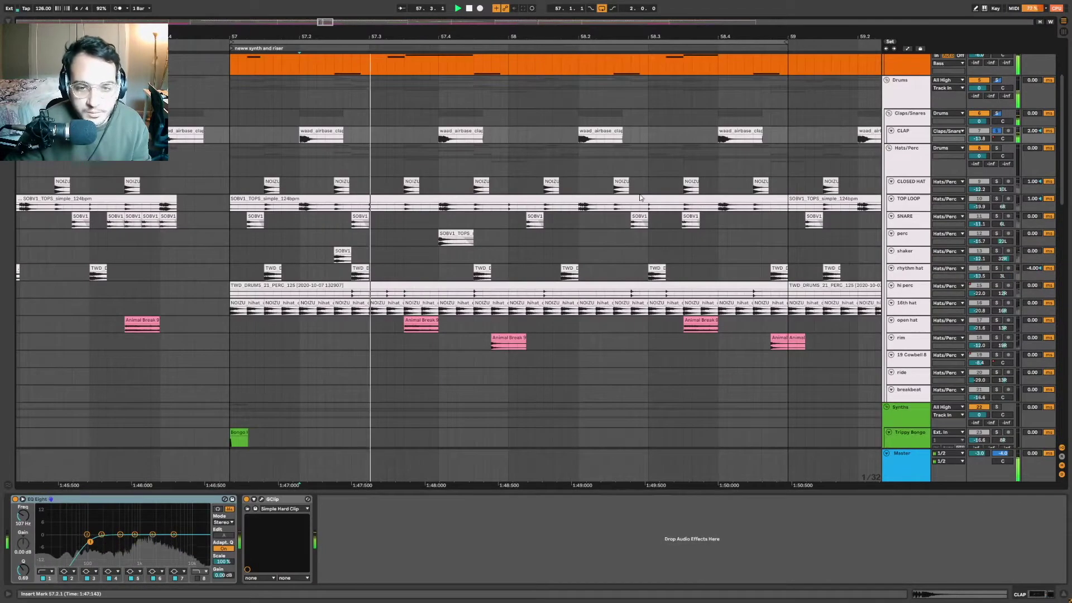
Add the CLOSED HAT, TOP LOOP, SNARE, perc and shaker tracks to the solo one after another during playback, and stop.
click(997, 182)
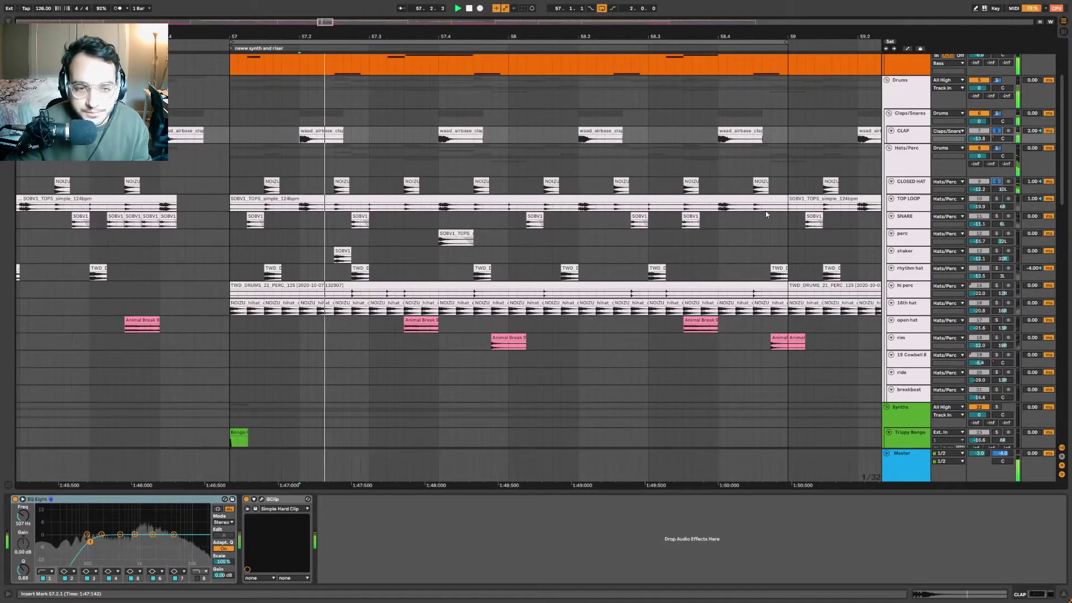
click(998, 200)
click(997, 217)
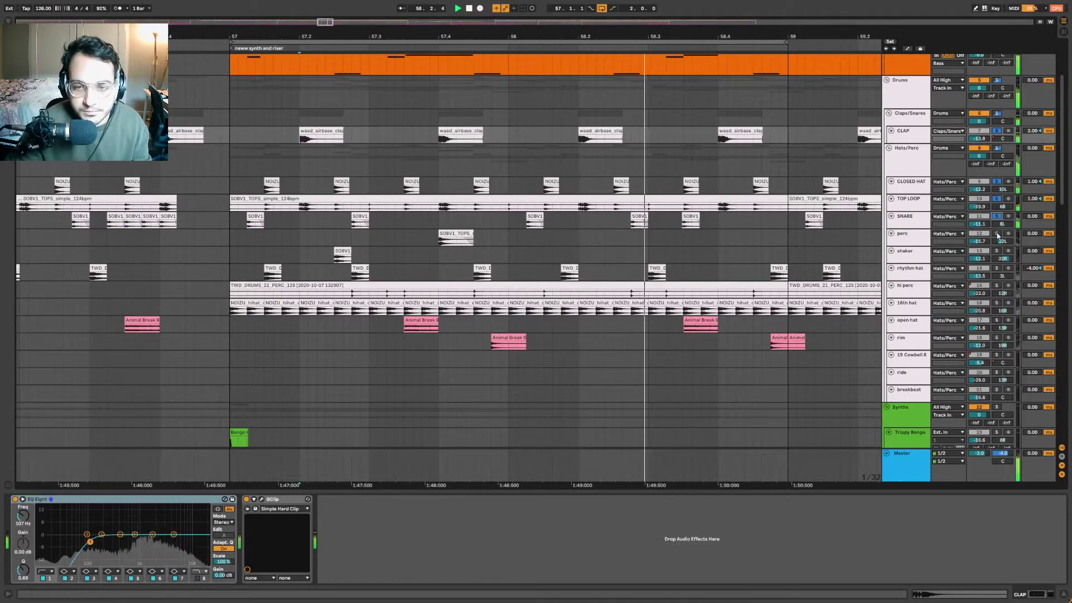
click(997, 234)
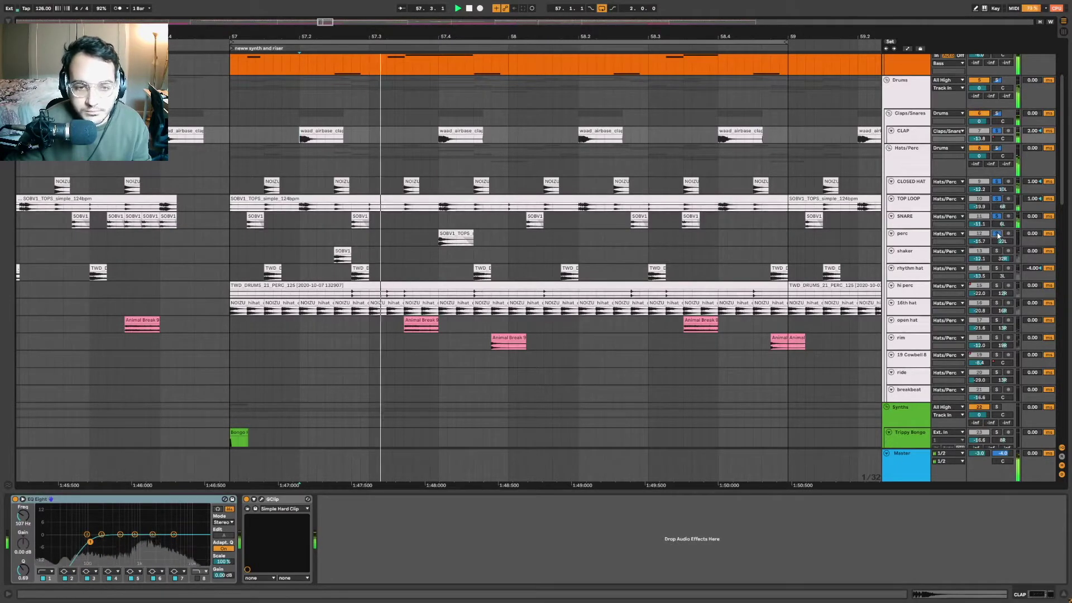
click(997, 251)
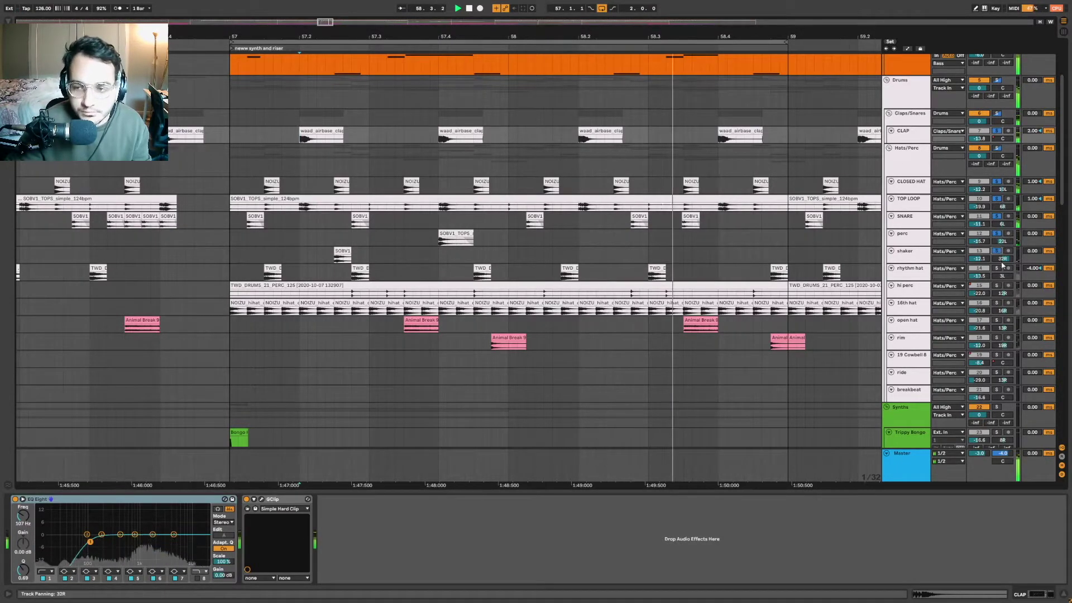
key(space)
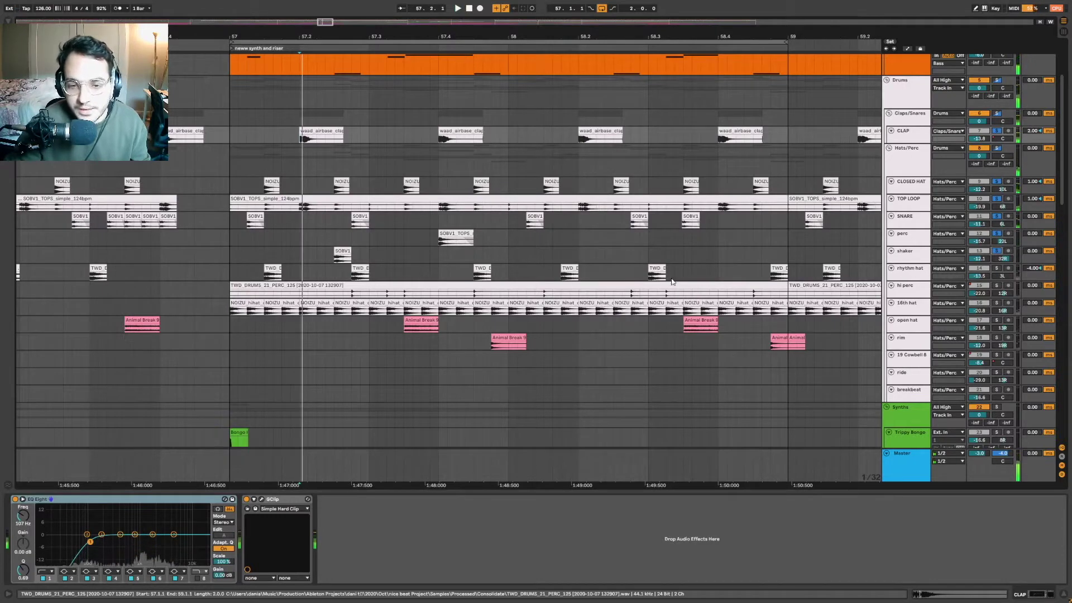
Select the rim clip just before bar 58 and listen to the loop with the rim track soloed.
drag(536, 37, 499, 16)
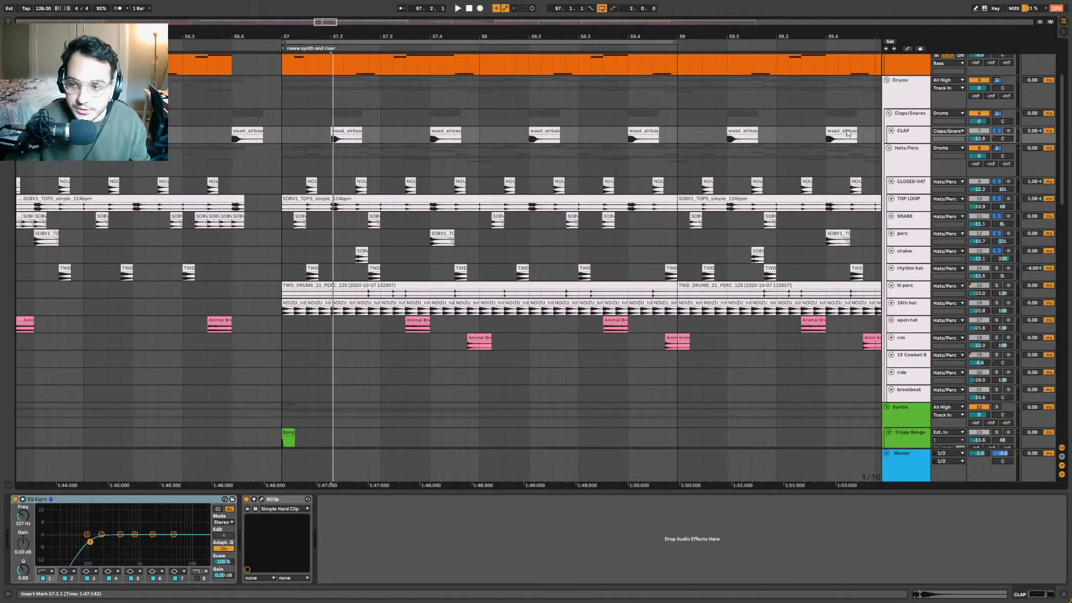
scroll(848, 133, up, 2)
scroll(1009, 232, down, 3)
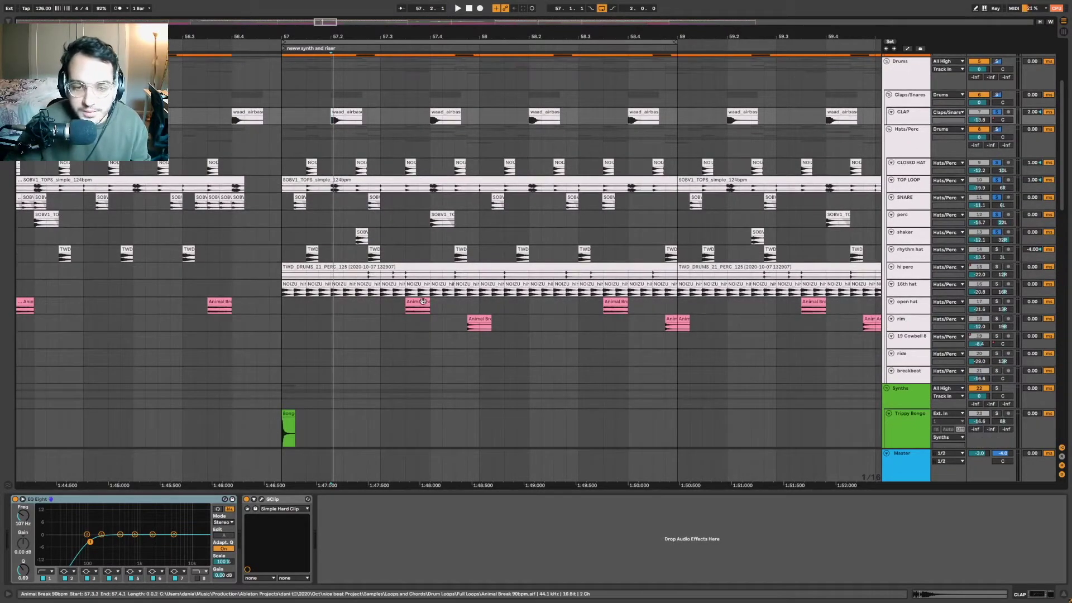
drag(406, 310, 491, 326)
key(space)
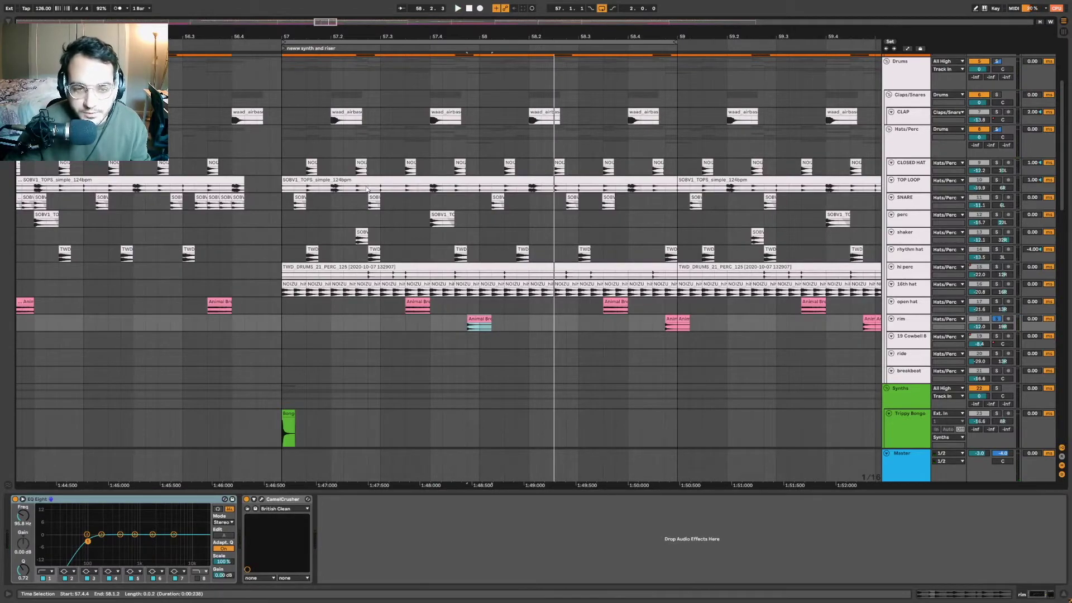
Solo the Kicks, Bass and Drums groups, play from bar 57, and select bars 57 to 59 on the BASS track.
scroll(708, 162, up, 5)
scroll(706, 184, down, 1)
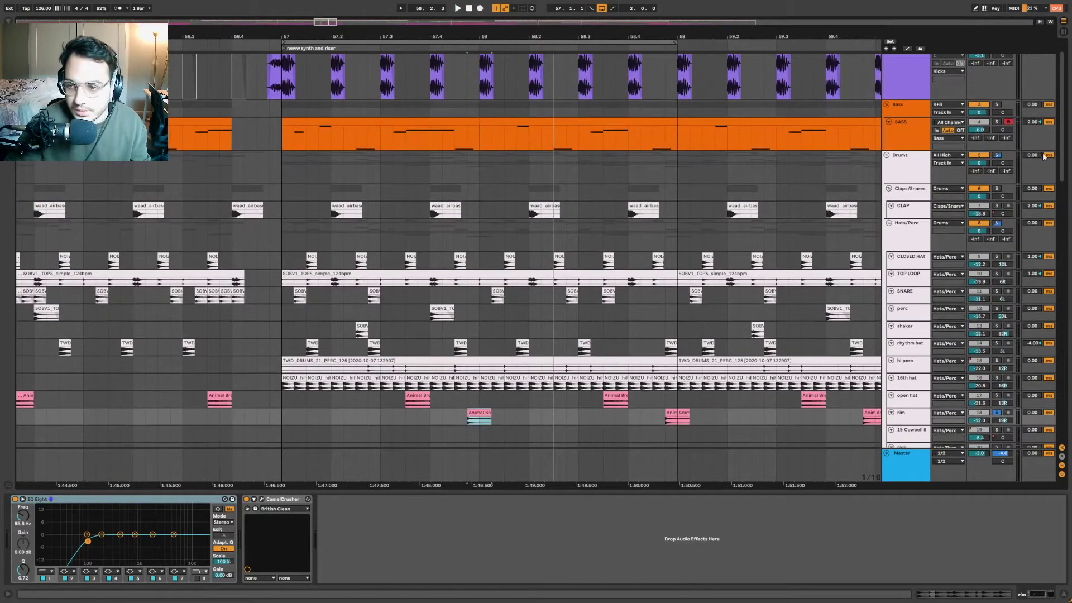
scroll(1001, 157, up, 1)
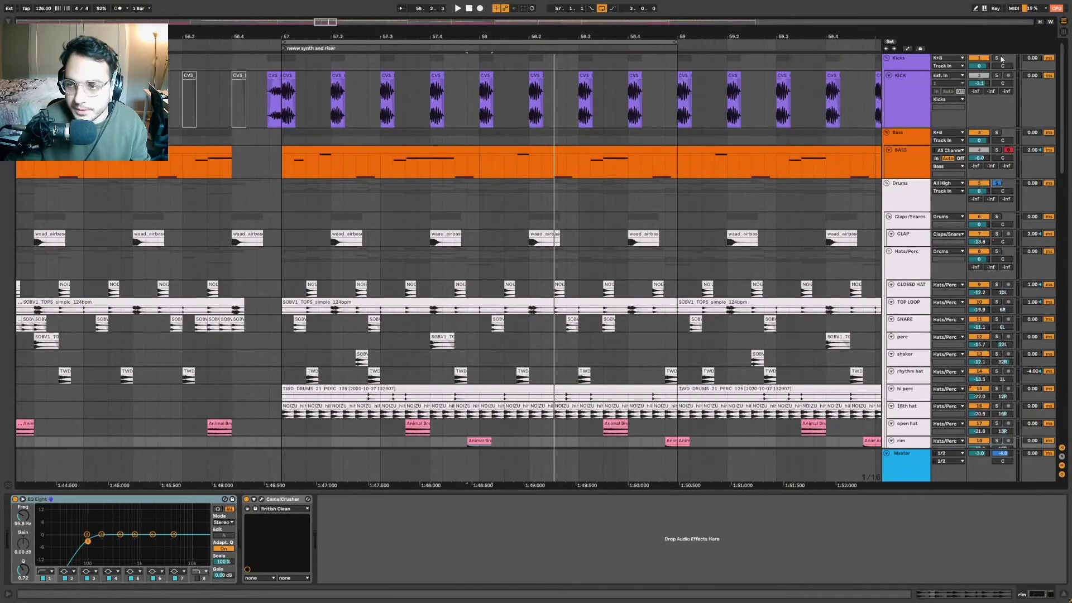
click(280, 176)
key(space)
drag(280, 176, 677, 168)
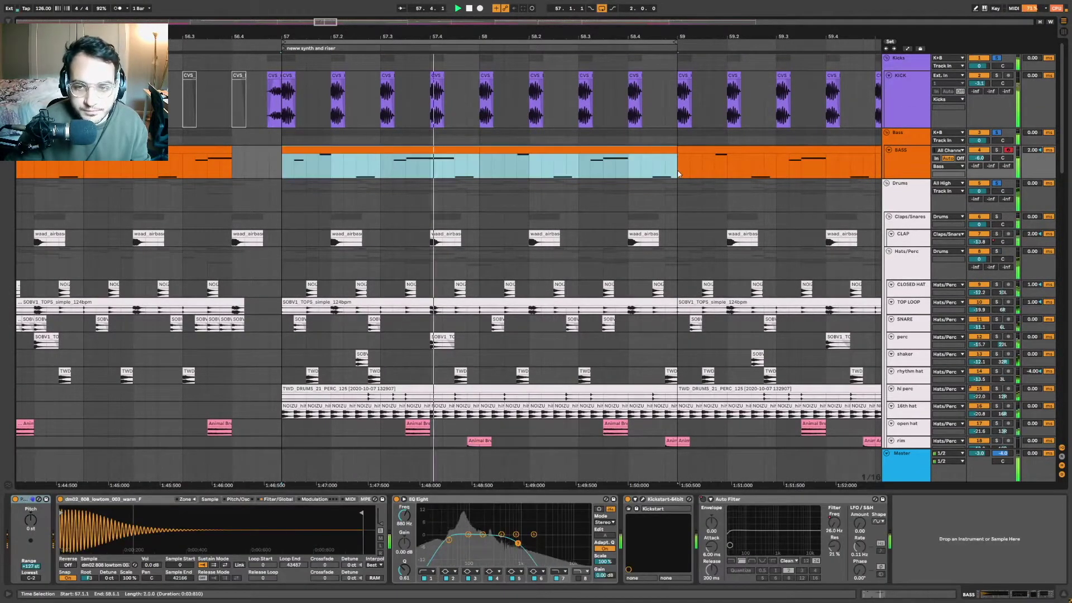
Look over the drum and percussion tracks and the synths below them while the looped groove plays, and stop playback.
scroll(1062, 150, down, 8)
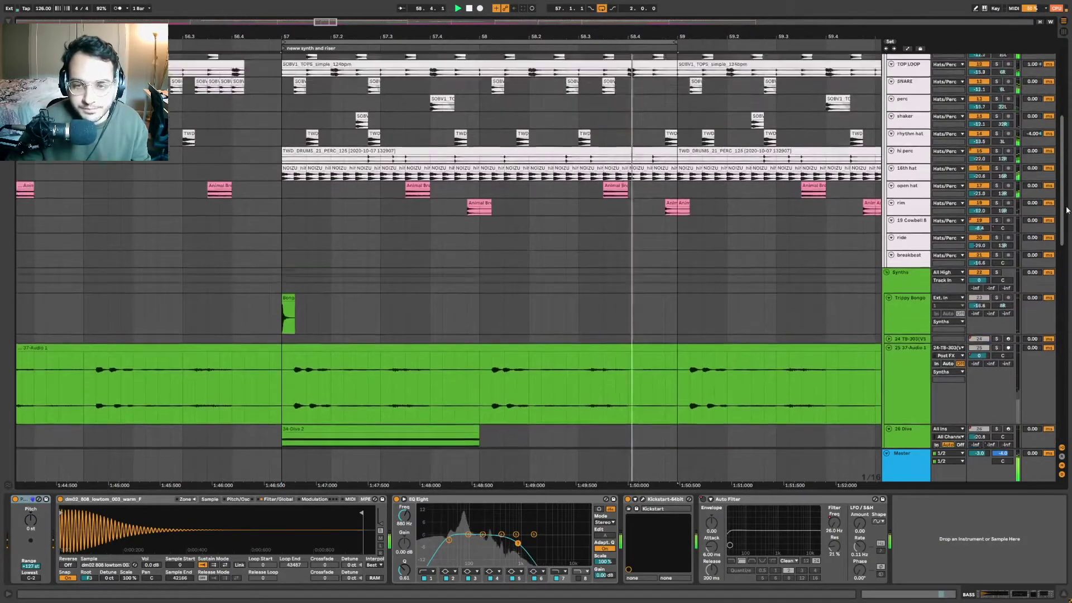
scroll(970, 52, up, 4)
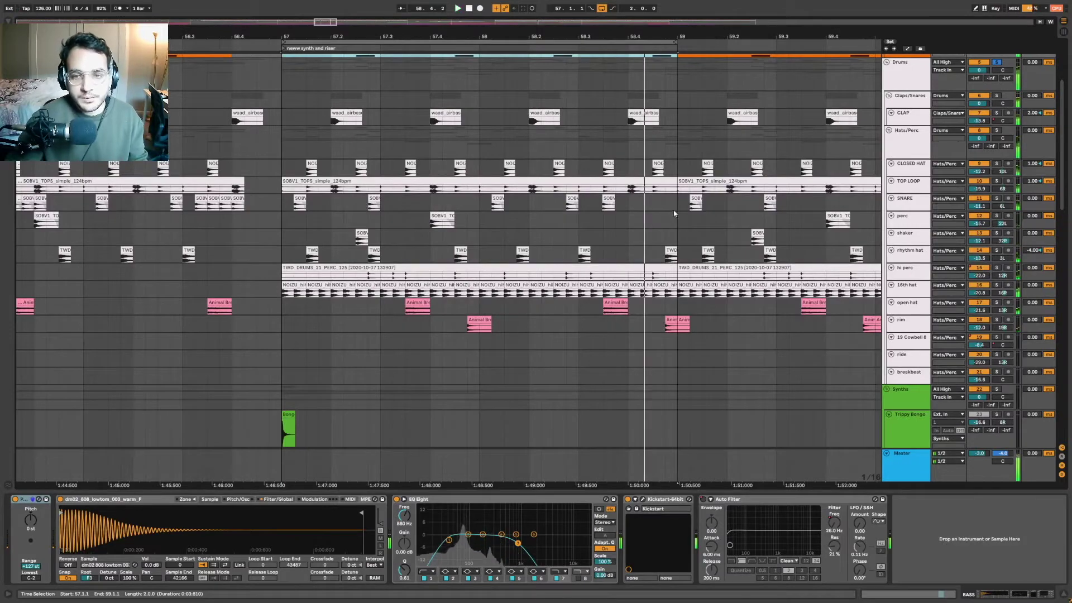
scroll(569, 184, up, 4)
scroll(580, 192, down, 3)
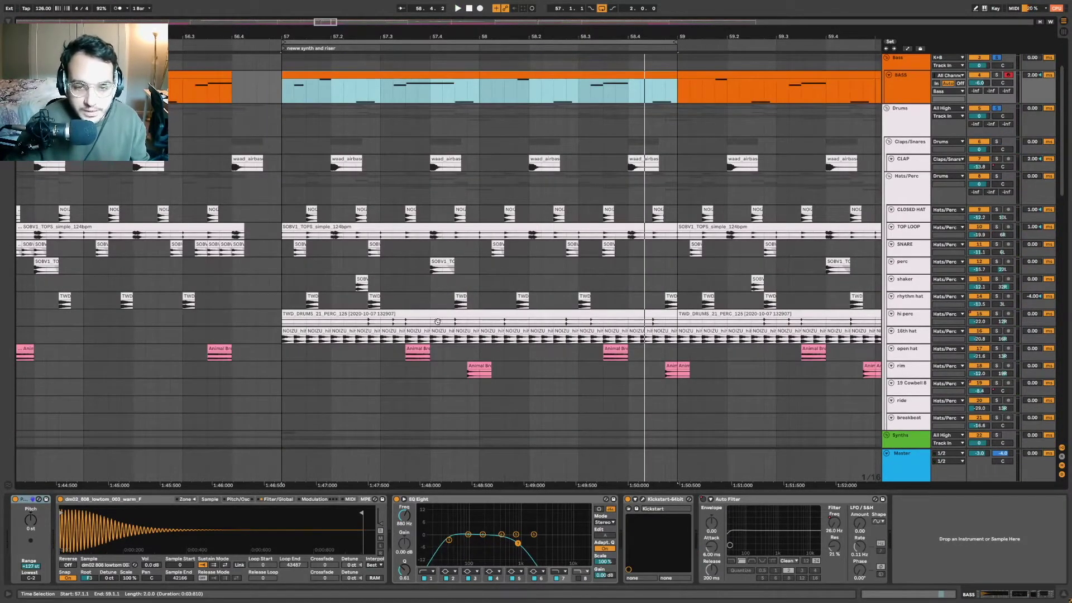
scroll(559, 225, up, 2)
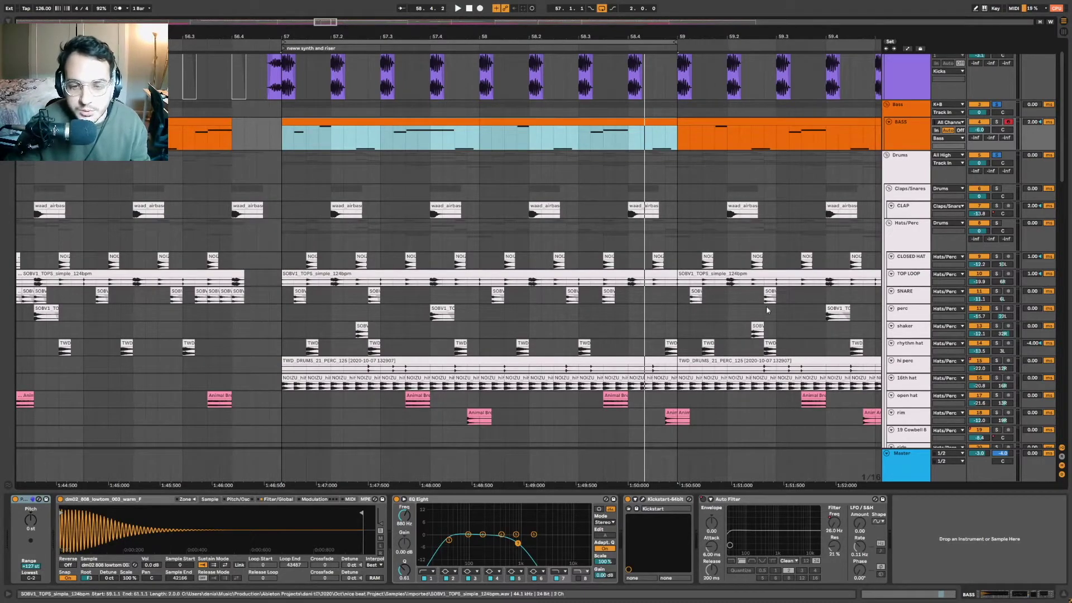
scroll(541, 276, down, 2)
scroll(541, 278, down, 5)
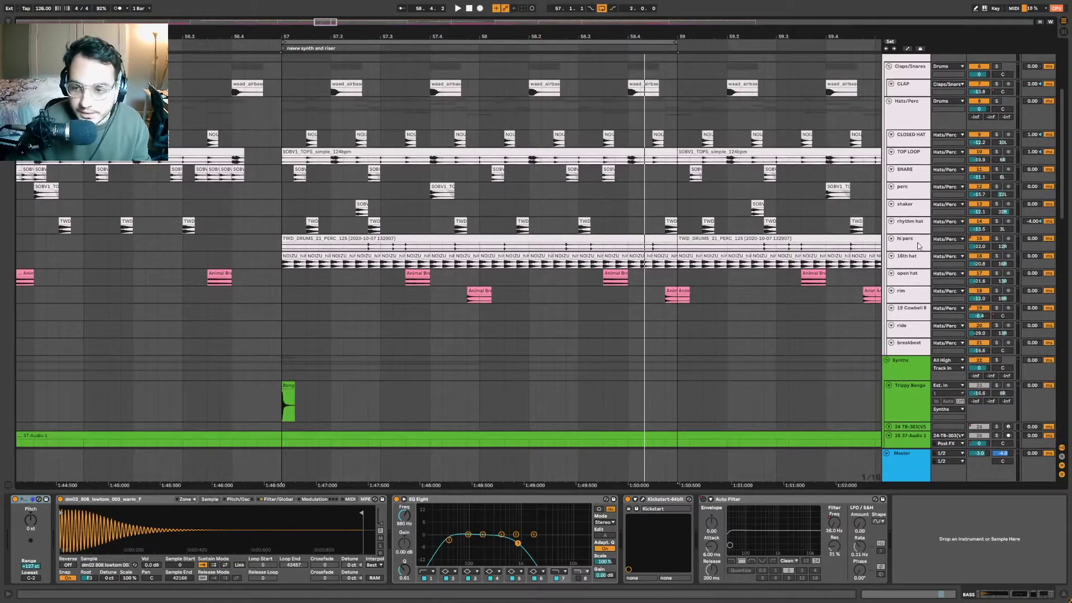
Enlarge the hi perc track, and play the soloed SNARE track from bar 57 with its devices displayed.
drag(913, 251, 915, 262)
click(282, 177)
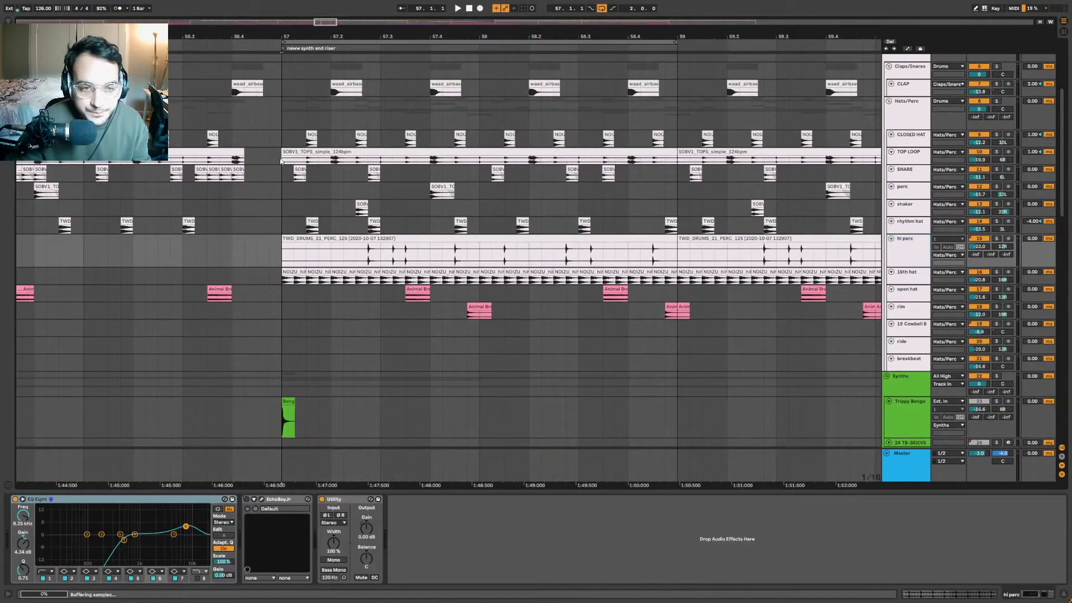
key(space)
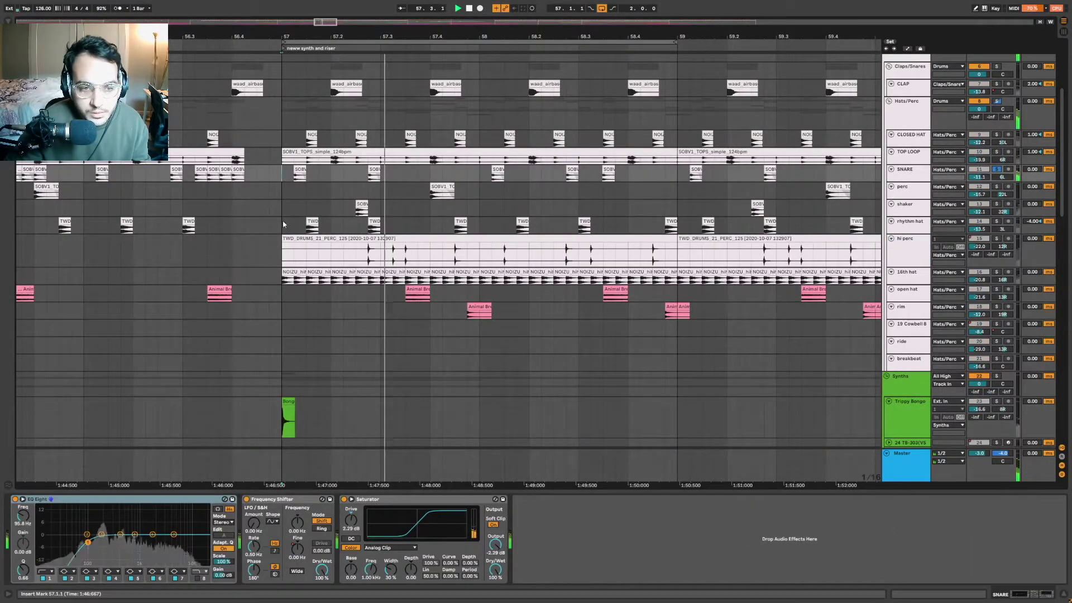
Listen to the soloed rhythm hat track from bar 57 with its devices displayed, and unsolo it.
click(356, 226)
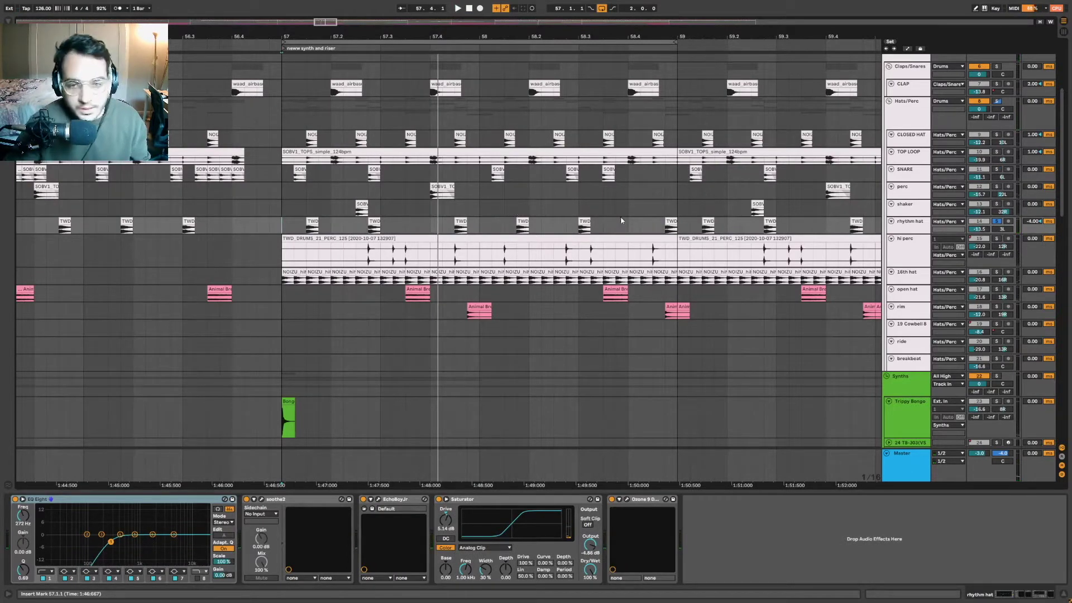
click(994, 222)
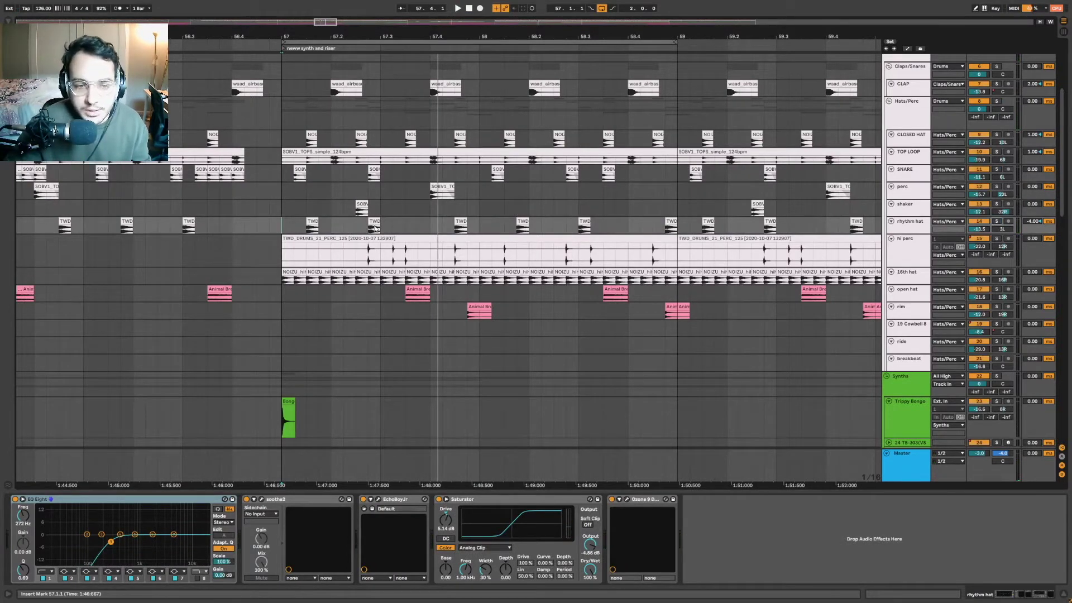
Try replacing the rhythm hat clips between 57.2 and bar 59 with duplicates of the pattern's first beat at bar 57.
scroll(313, 60, down, 5)
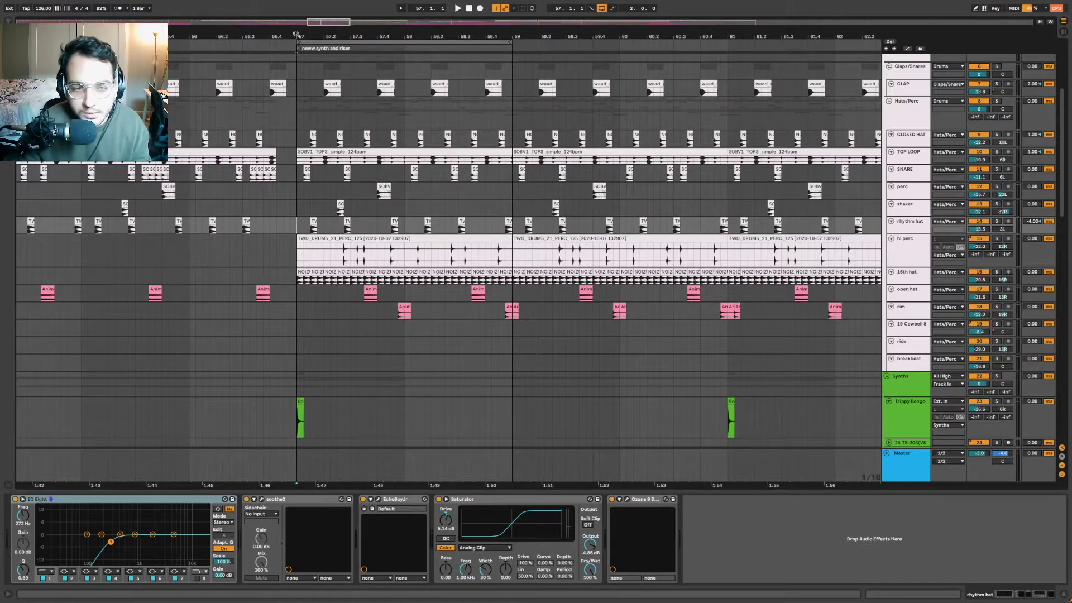
scroll(300, 37, up, 5)
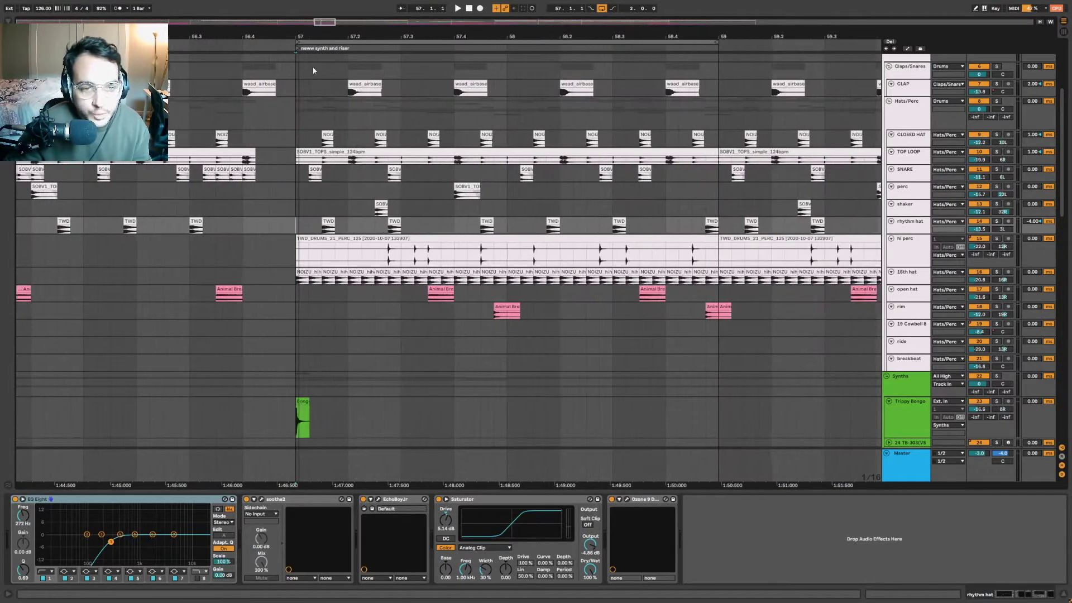
drag(298, 230, 348, 230)
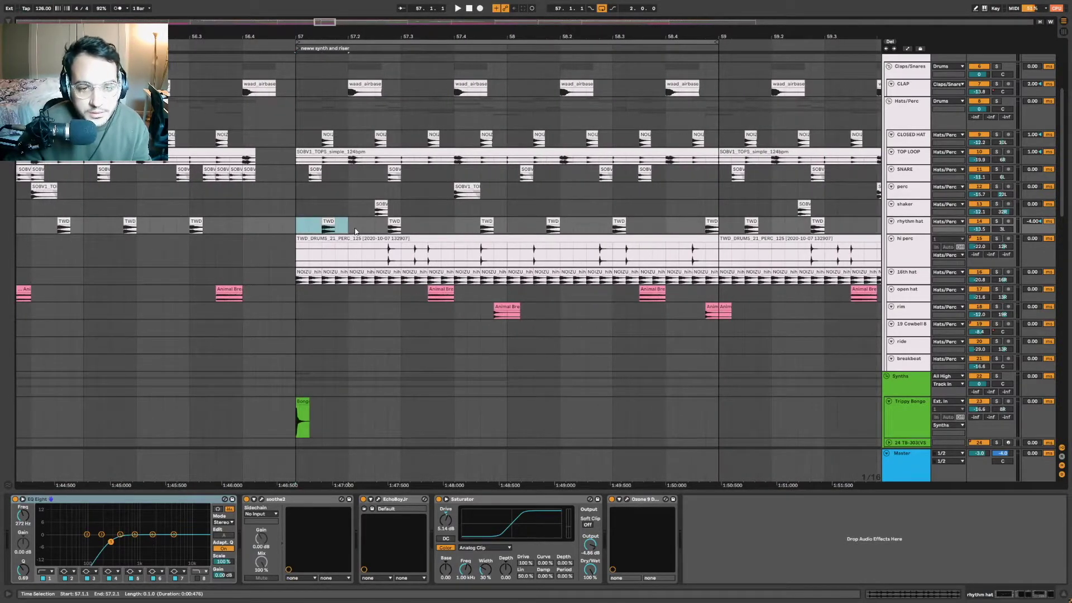
key(minus)
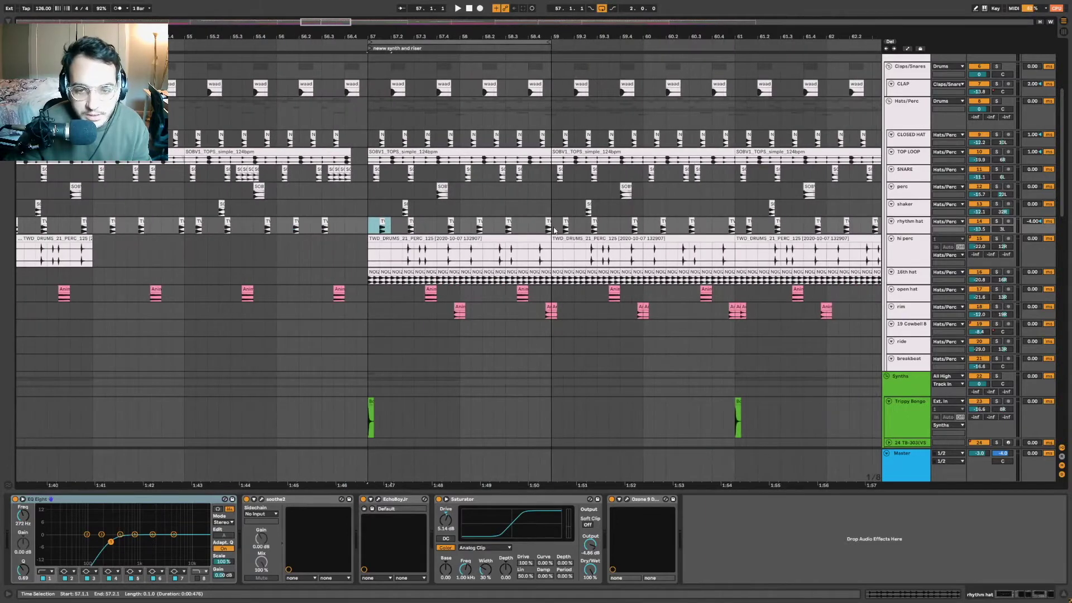
drag(555, 230, 393, 228)
key(Delete)
key(ctrl+d)
key(ctrl+d)
key(ctrl+d)
key(ctrl+d)
Play the simplified rhythm hat pattern from bar 57 and duplicate its first bar over bar 58.
click(371, 226)
key(space)
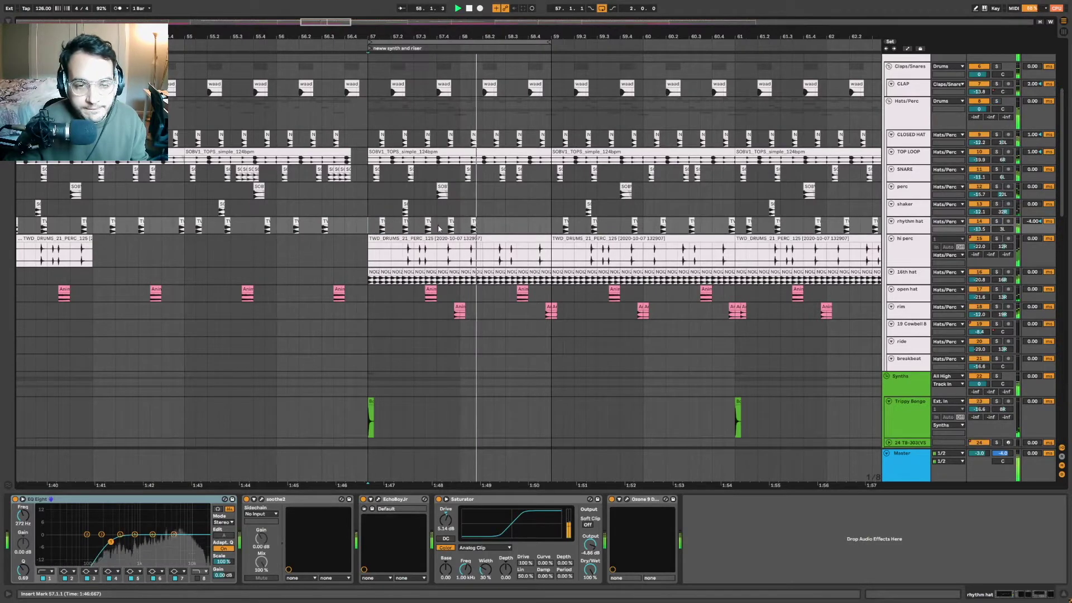
drag(369, 226, 464, 226)
key(ctrl+d)
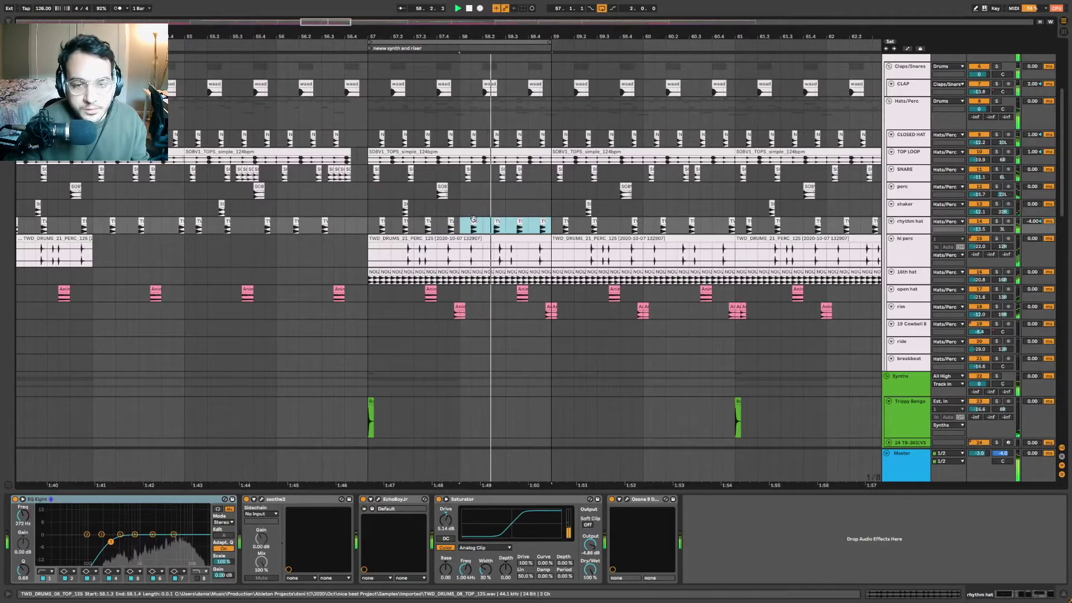
Undo the rhythm hat duplications and the clip deletion, and play the original pattern from bar 57.
key(ctrl+z)
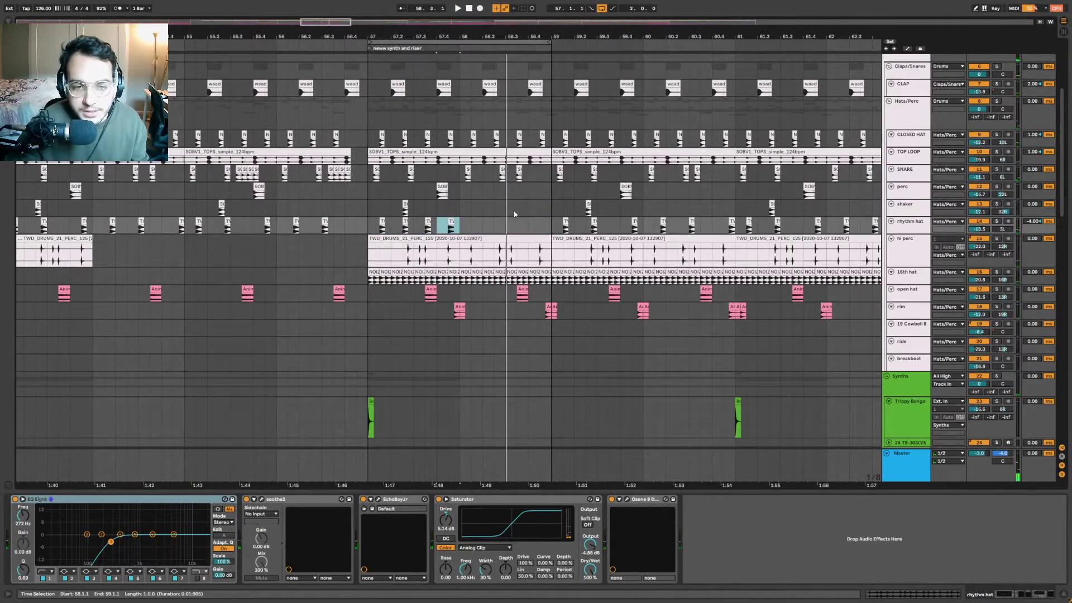
key(ctrl+z)
key(ctrl+z)
key(ctrl+z)
key(ctrl+z)
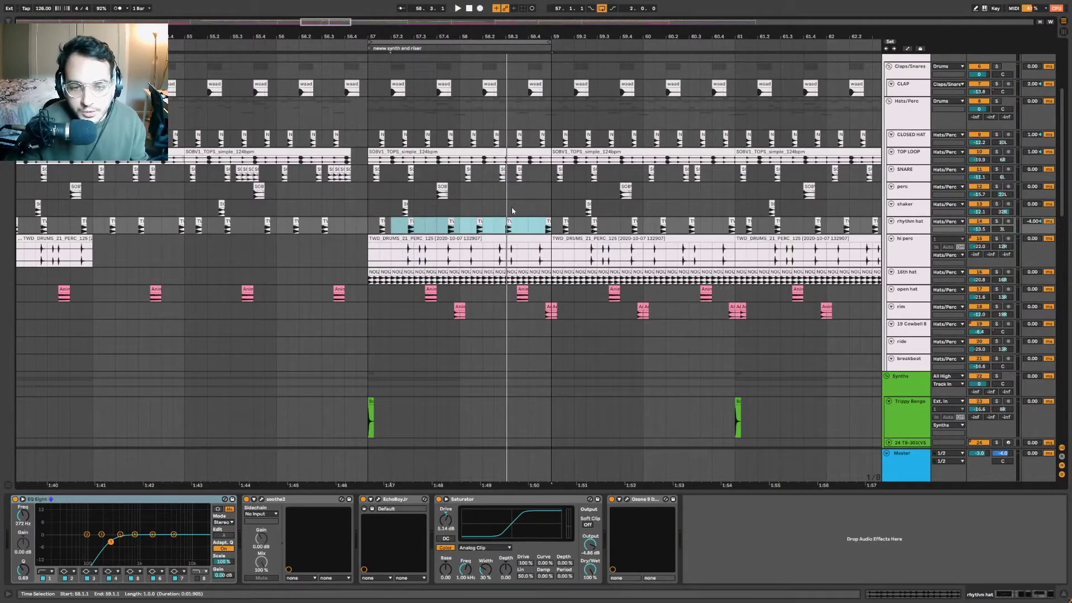
click(436, 223)
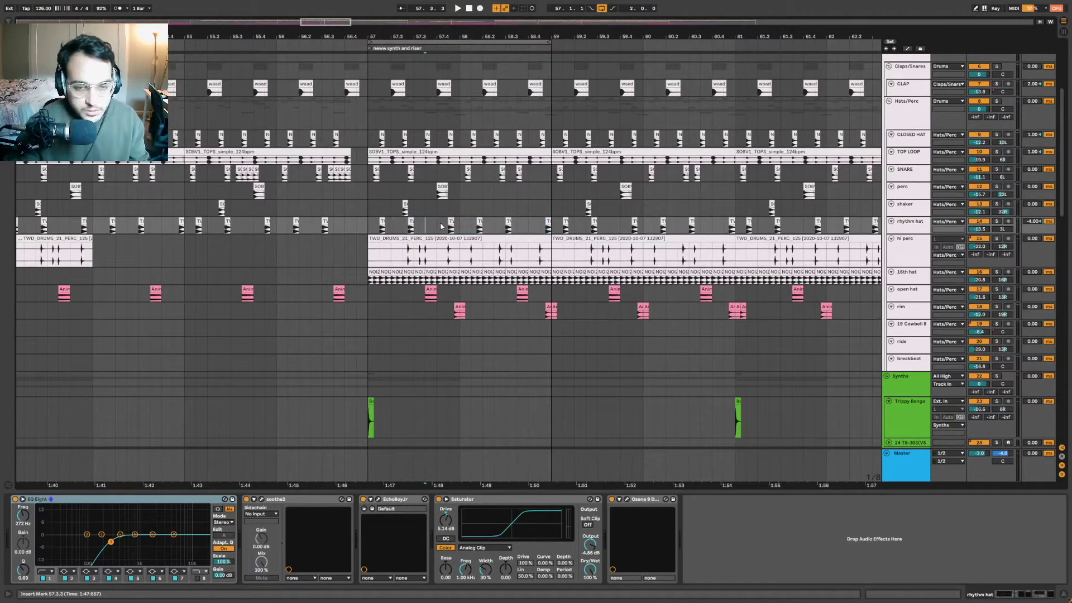
key(space)
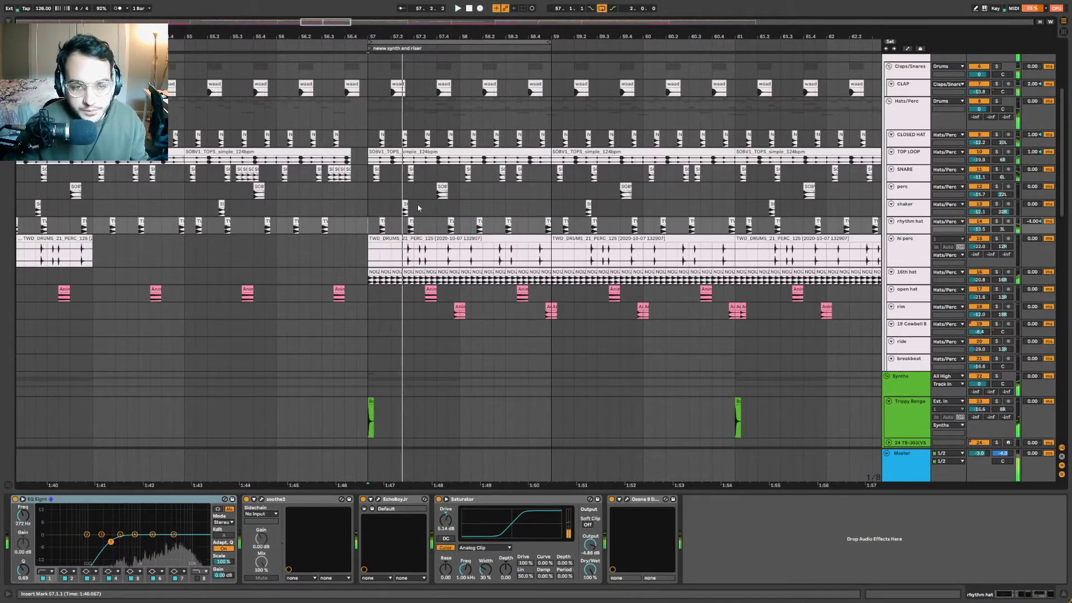
Try extending the first rhythm hat clip of bar 57 to just before 58.2, and undo the extension.
key(plus)
key(plus)
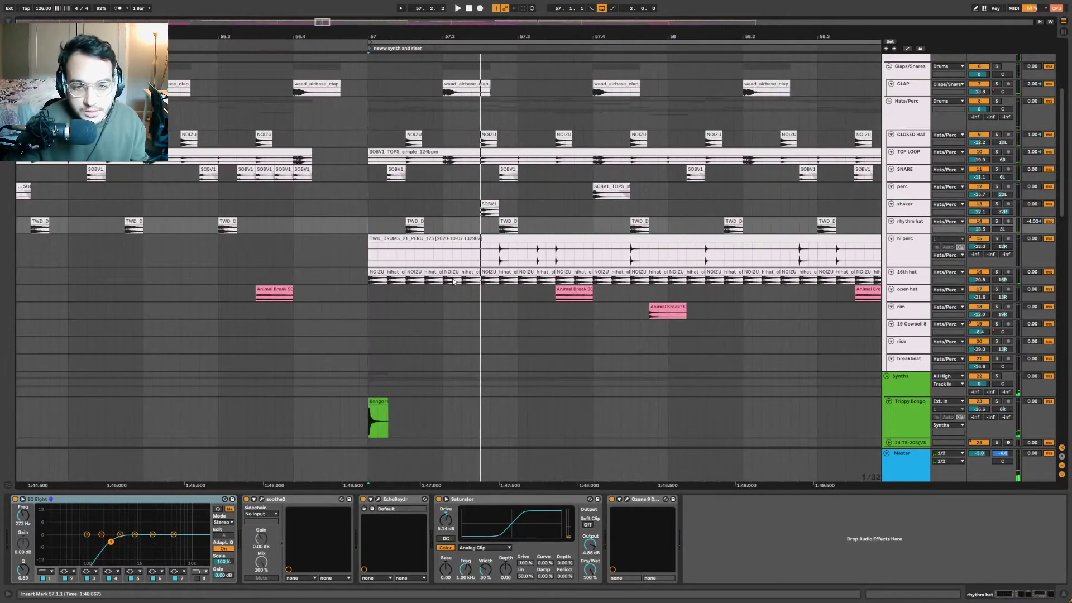
click(421, 226)
drag(423, 219, 737, 220)
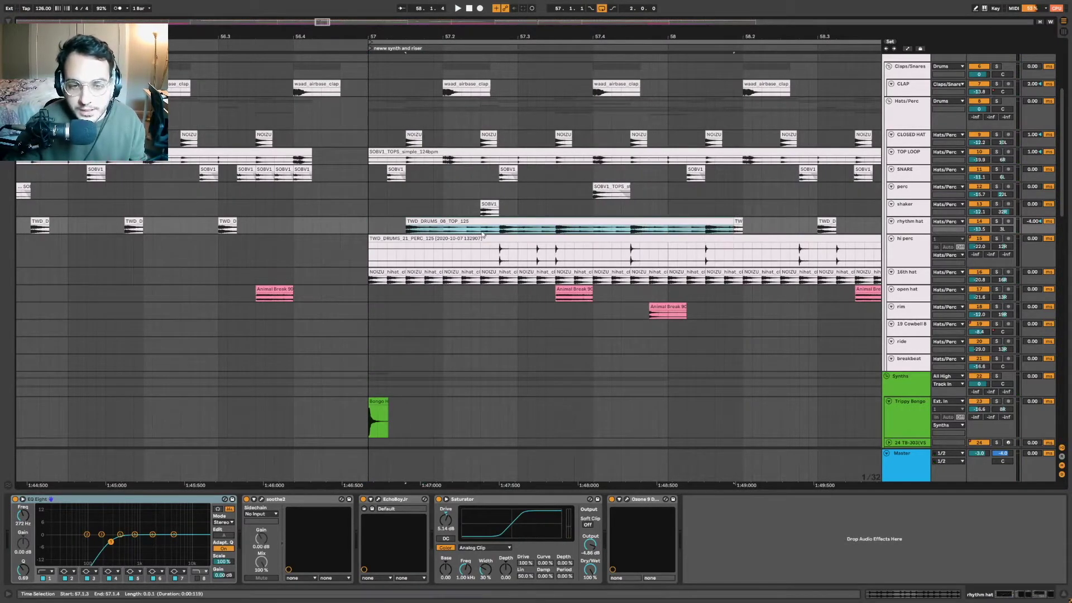
key(ctrl+z)
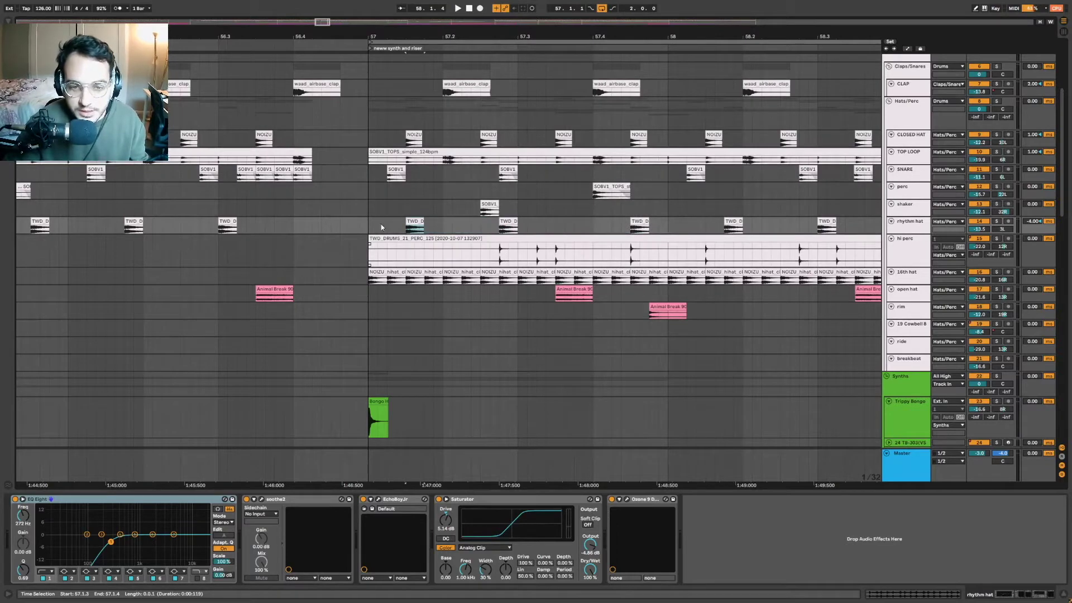
Play the groove from bar 57 and compare it with the rhythm hat track soloed and unsoloed.
key(minus)
key(minus)
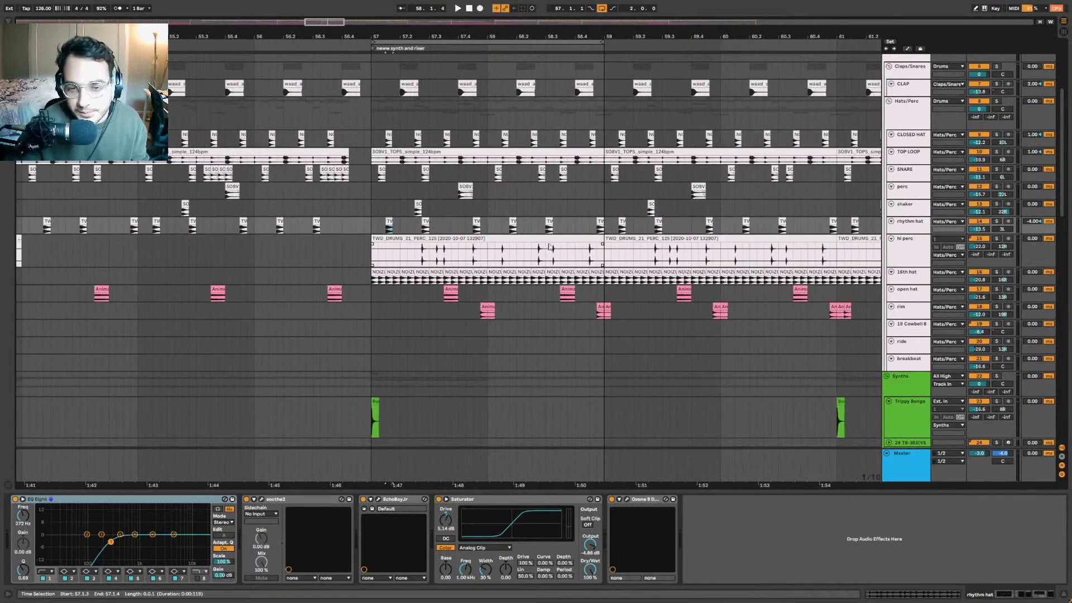
click(369, 228)
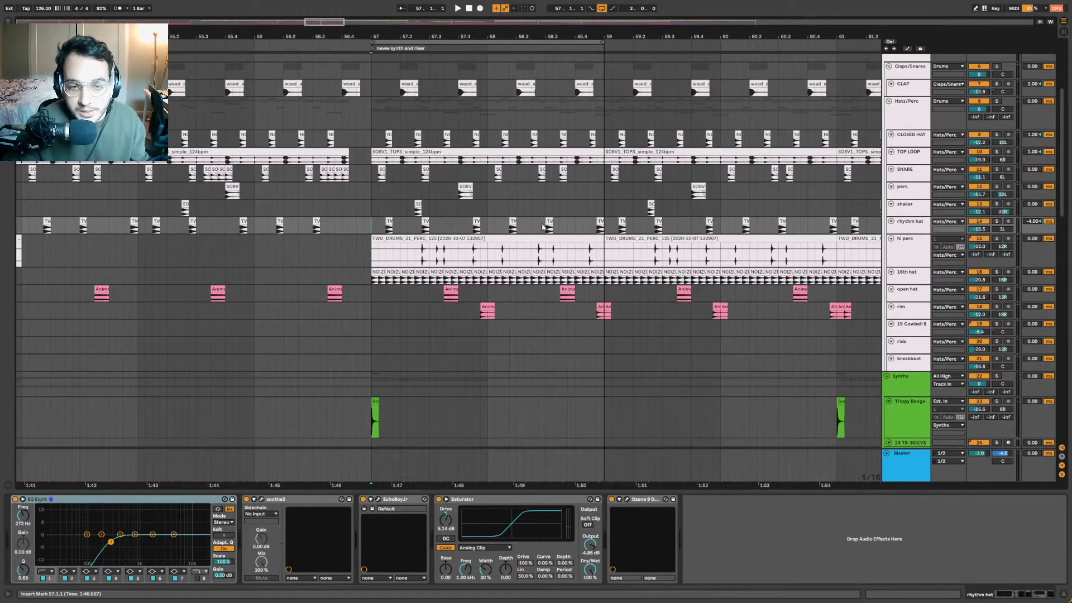
key(space)
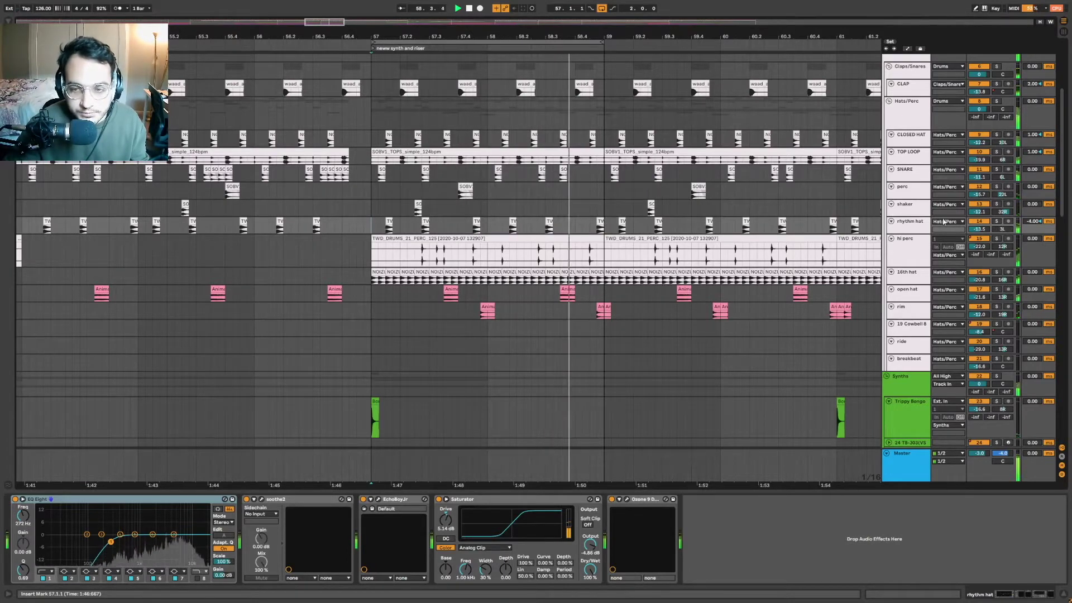
click(997, 222)
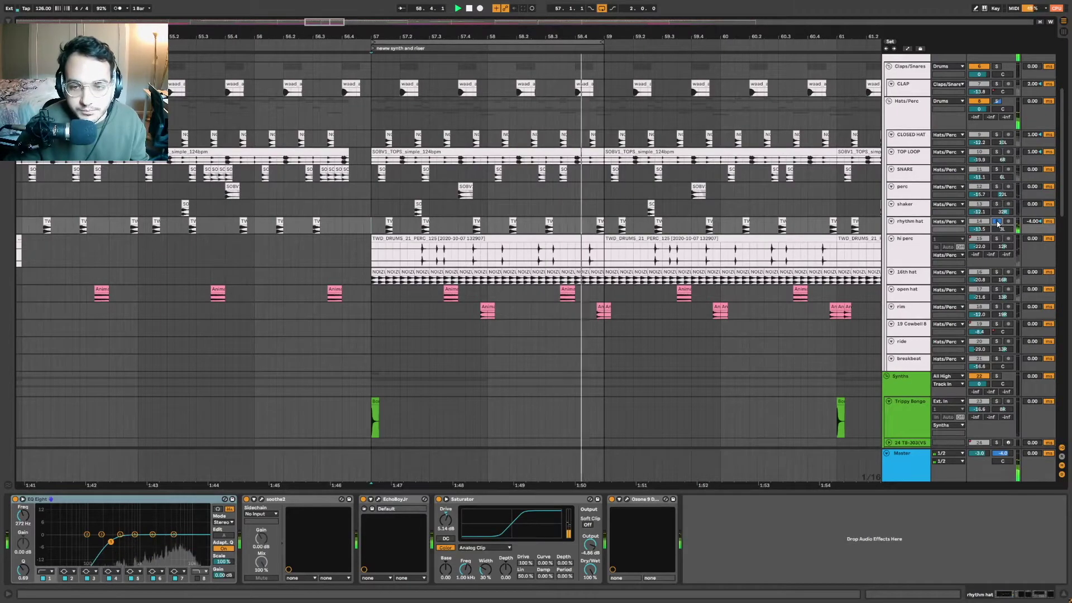
click(997, 222)
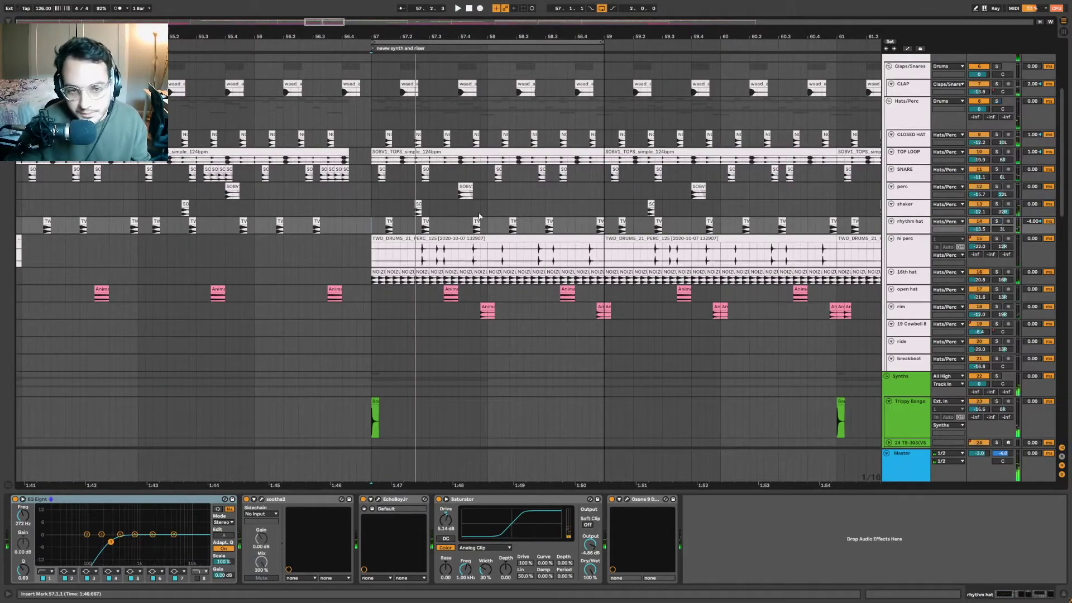
Look over the drum, percussion and synth tracks around bar 57 and how the drum layers are spread across the arrangement.
scroll(450, 226, up, 5)
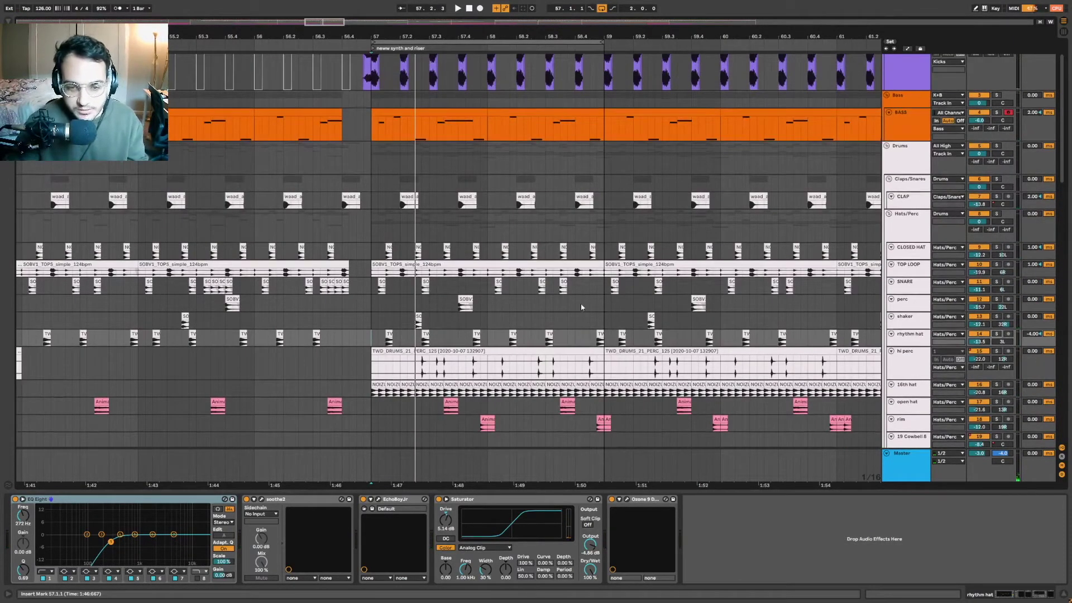
scroll(551, 287, down, 3)
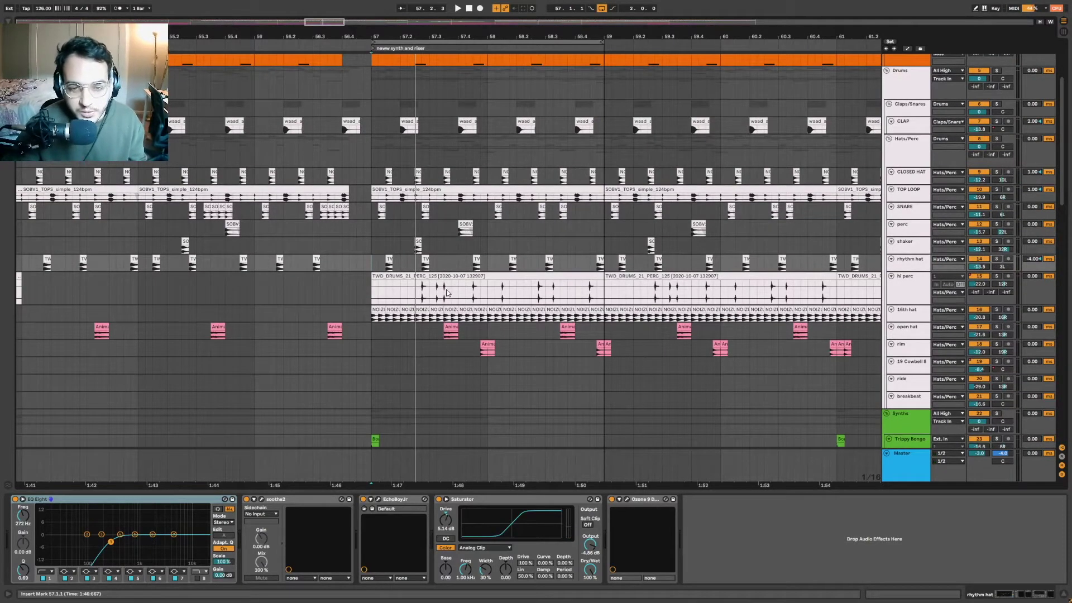
scroll(459, 286, down, 4)
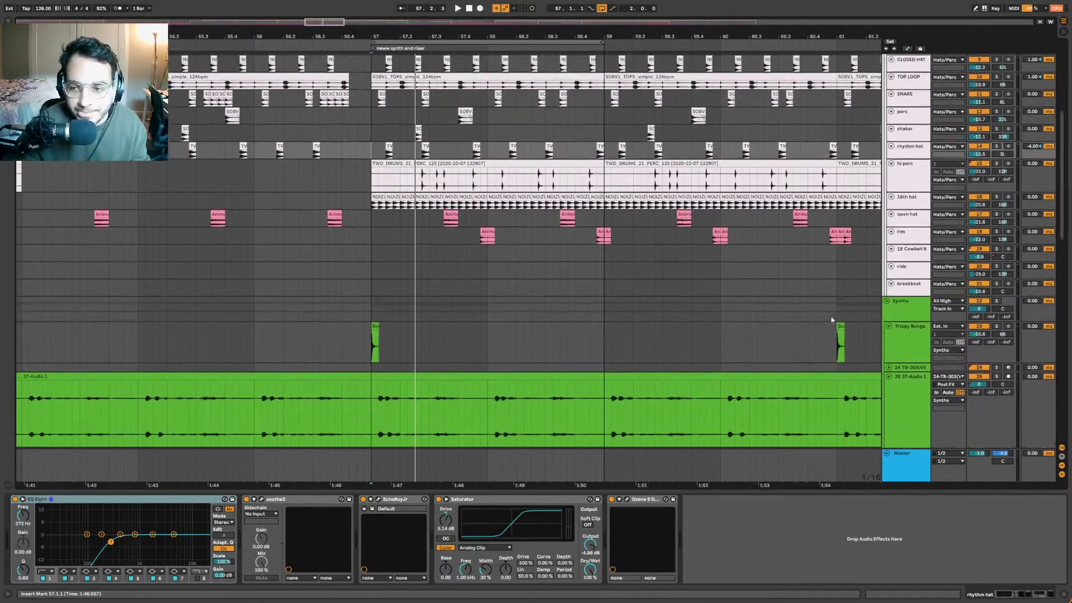
scroll(459, 287, up, 5)
scroll(1069, 166, down, 2)
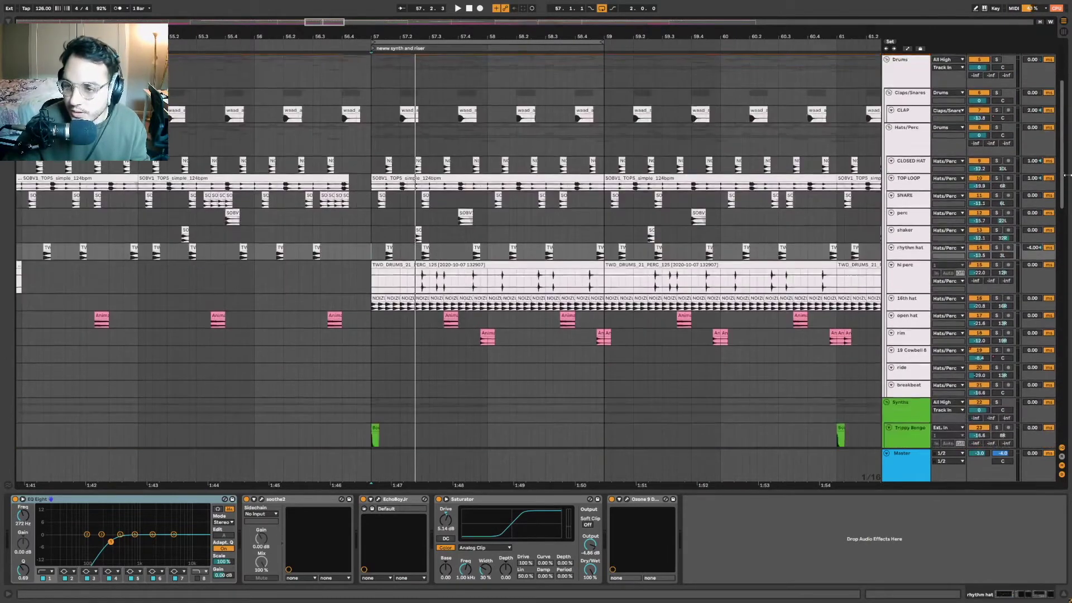
key(minus)
key(minus)
key(minus)
key(minus)
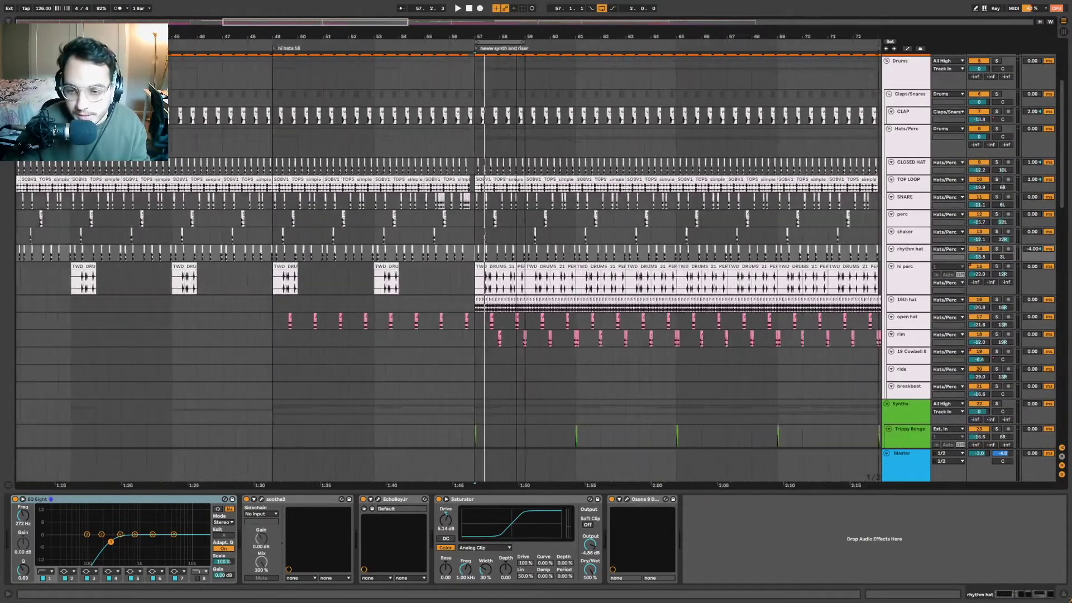
key(minus)
scroll(769, 283, down, 5)
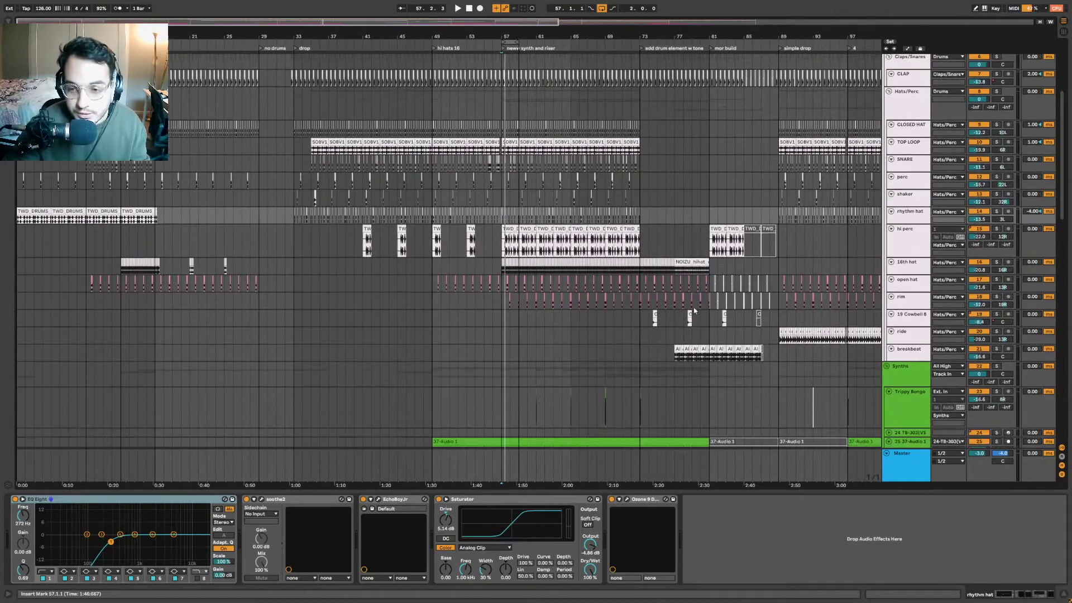
scroll(769, 283, right, 5)
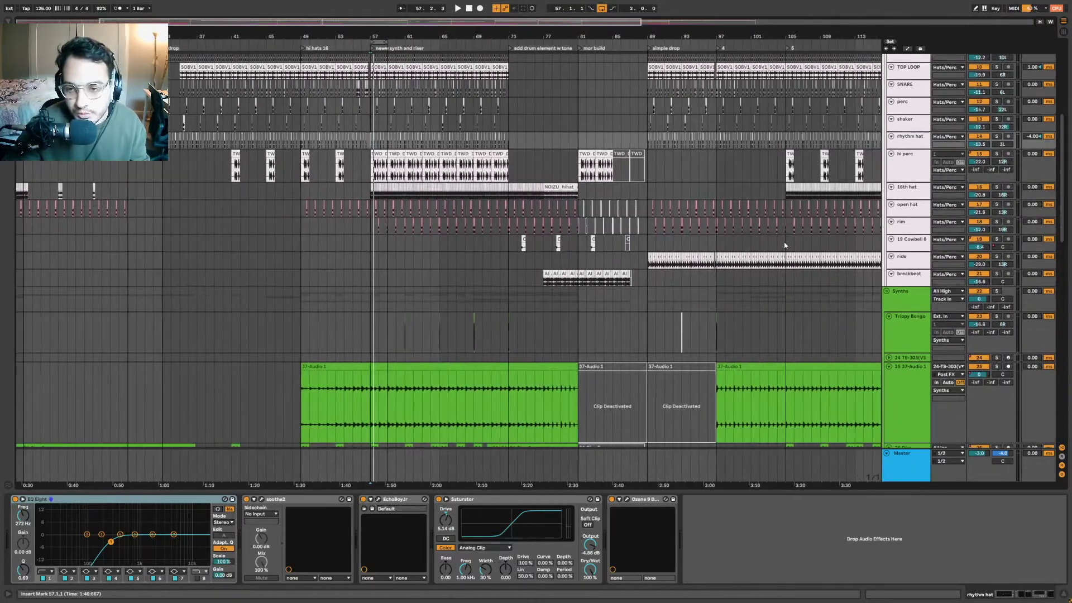
scroll(793, 245, up, 2)
scroll(805, 224, up, 2)
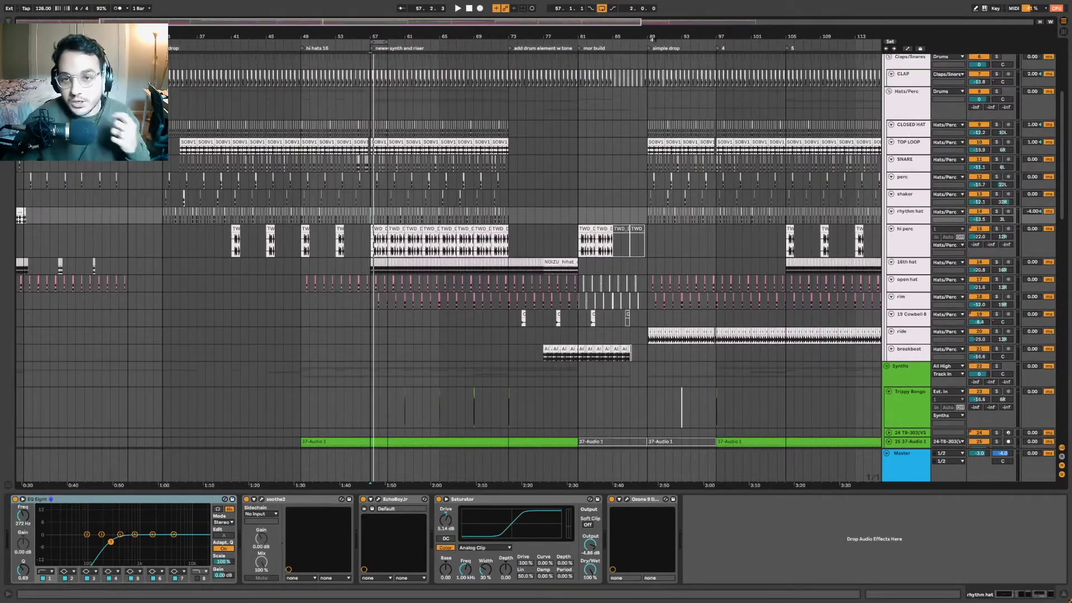
Solo the ride track and play it from bar 89 at the simple drop with its devices displayed.
ctrl+scroll(692, 374, up, 4)
click(670, 344)
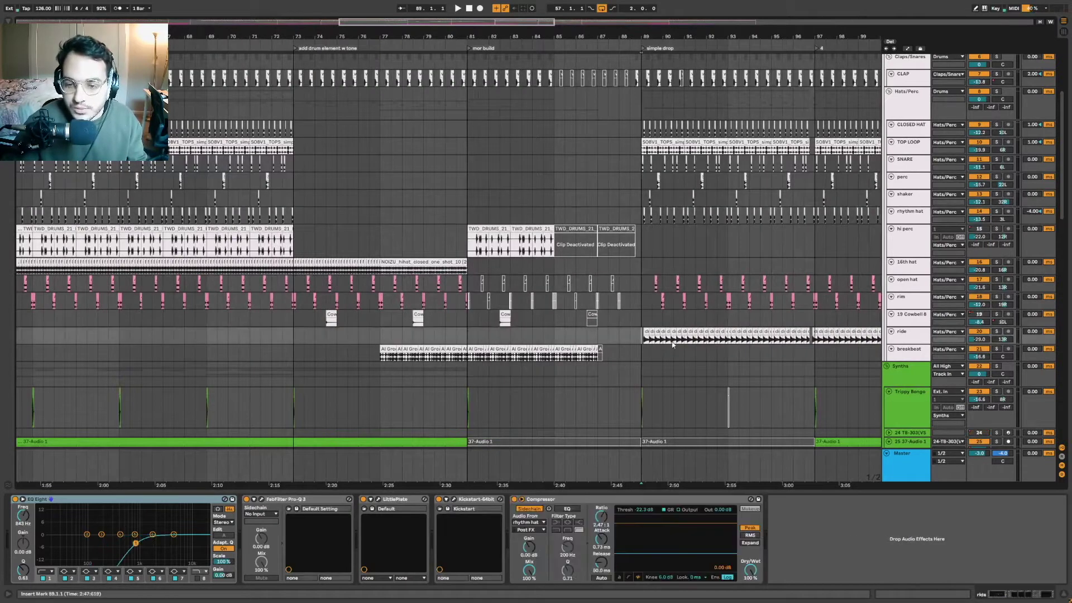
key(s)
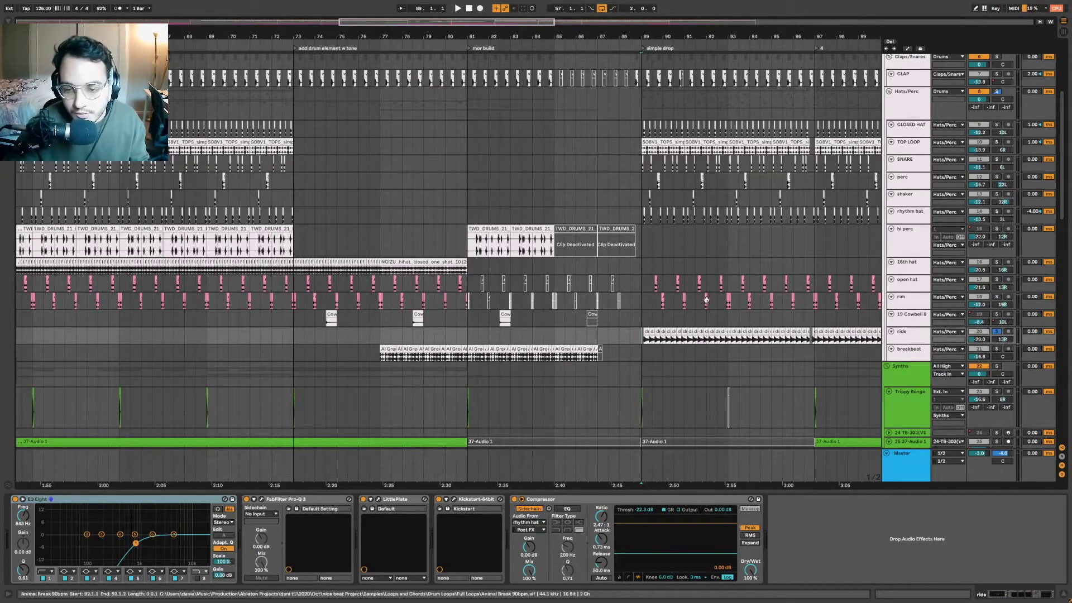
key(space)
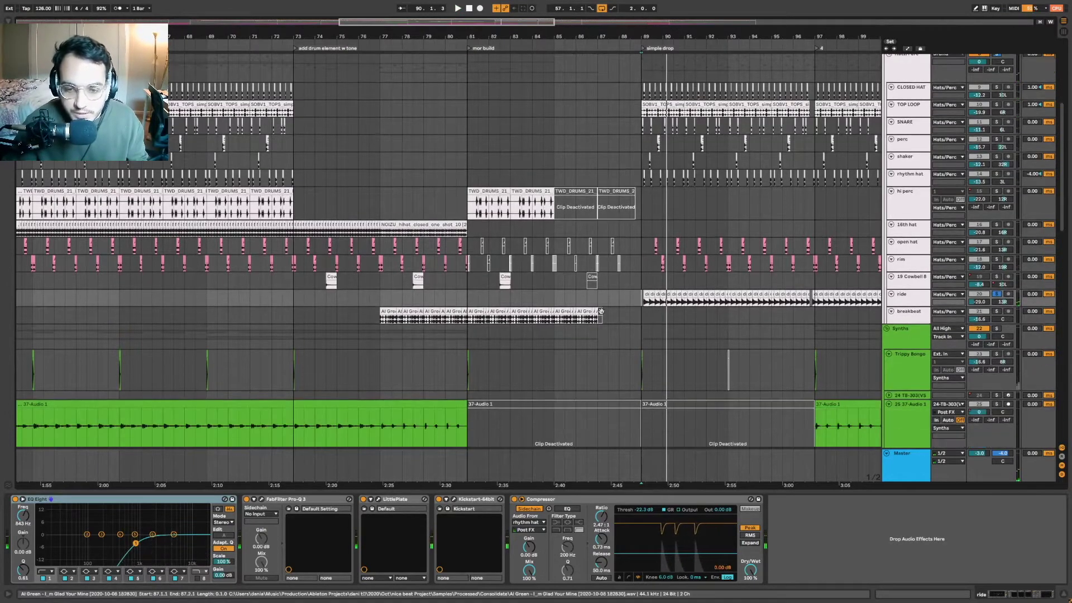
Solo the breakbeat track and play it from bar 77 into the build with its devices displayed.
scroll(558, 284, up, 4)
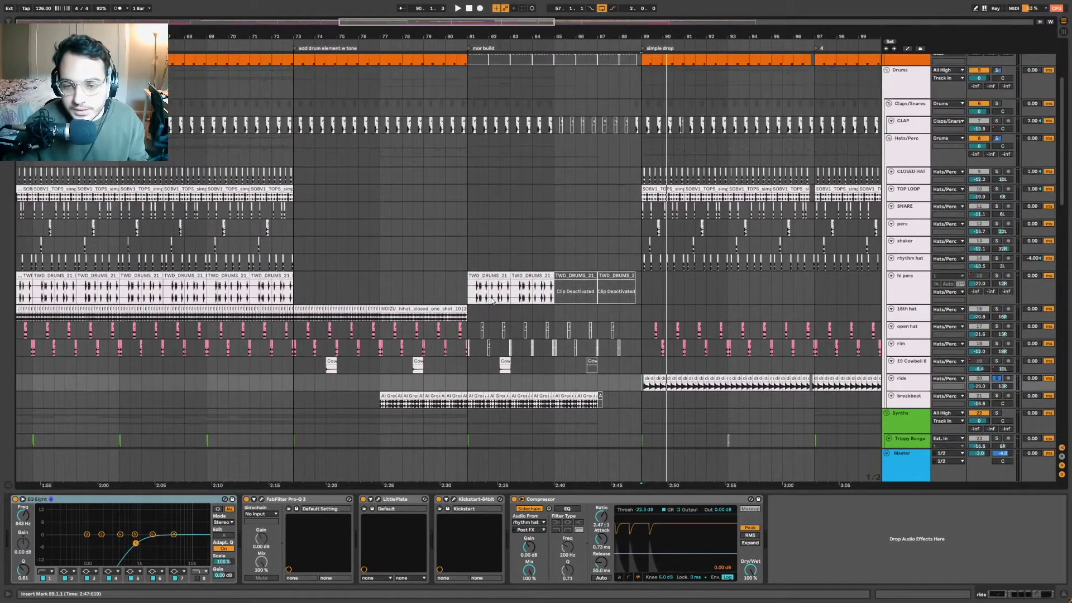
scroll(509, 278, down, 5)
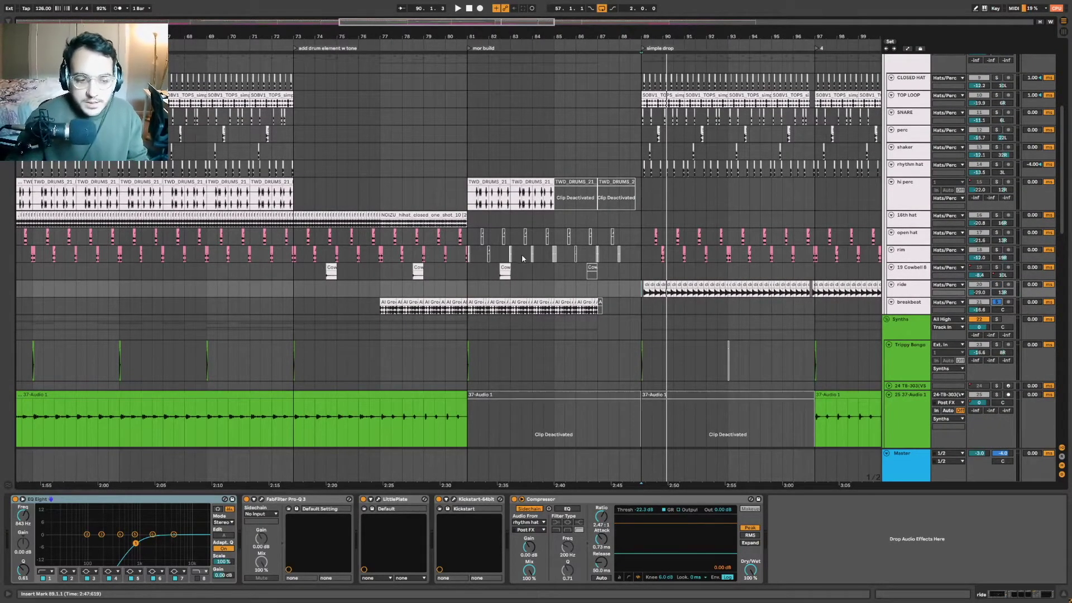
click(436, 310)
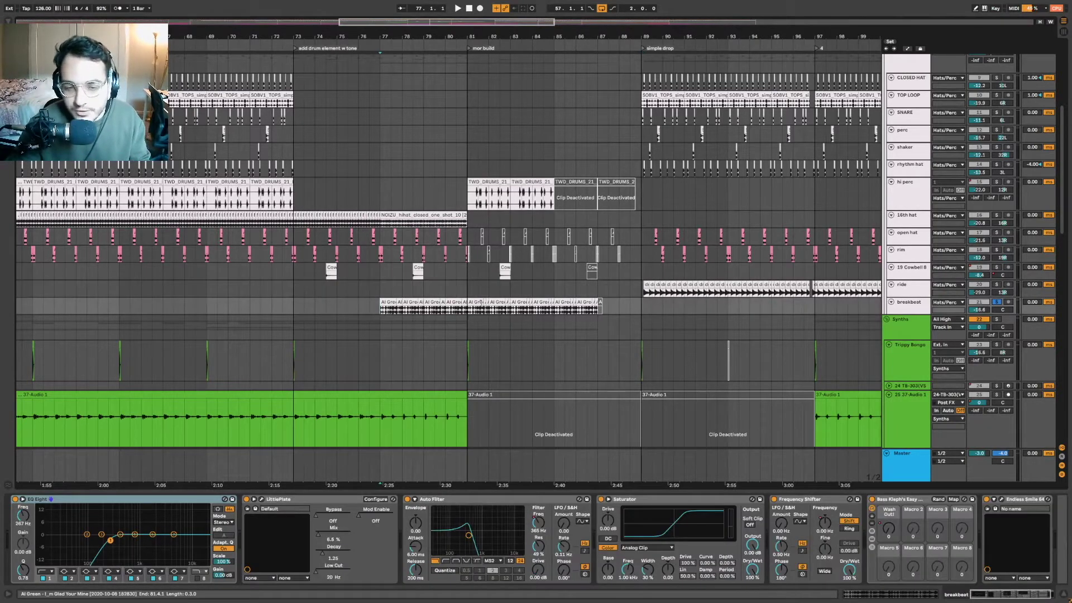
key(space)
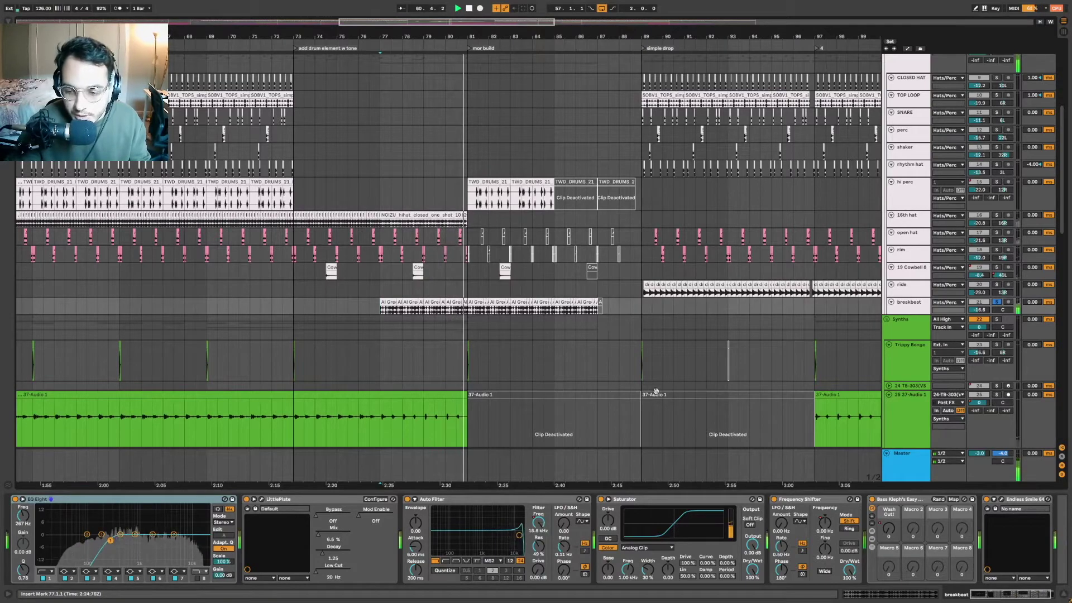
Enlarge the breakbeat track, select its clip at bar 85, stop playback and show the clip's sample settings.
scroll(660, 335, up, 5)
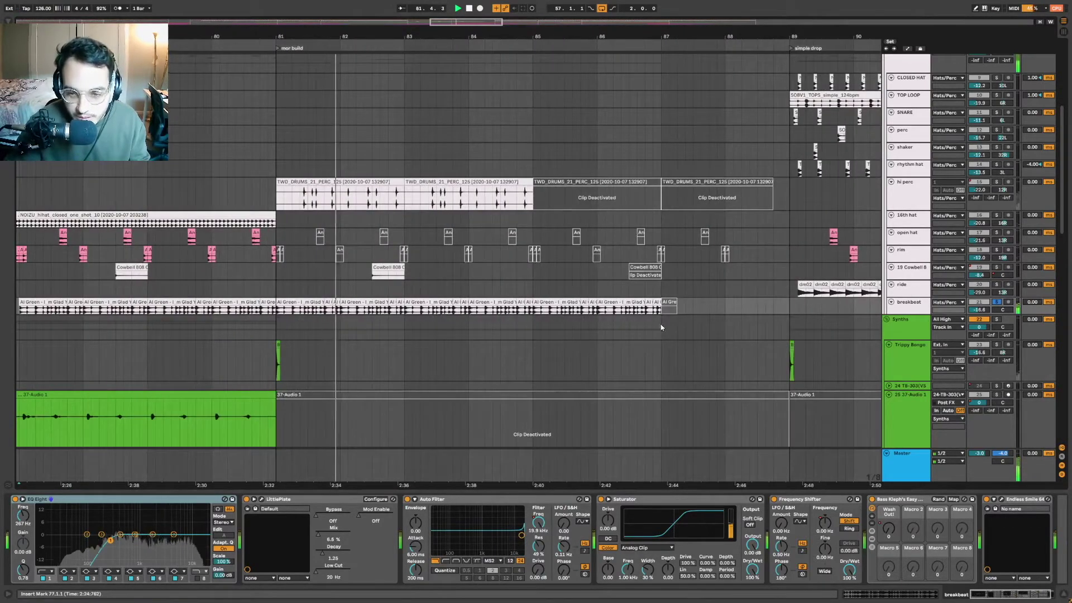
drag(907, 314, 907, 369)
click(547, 322)
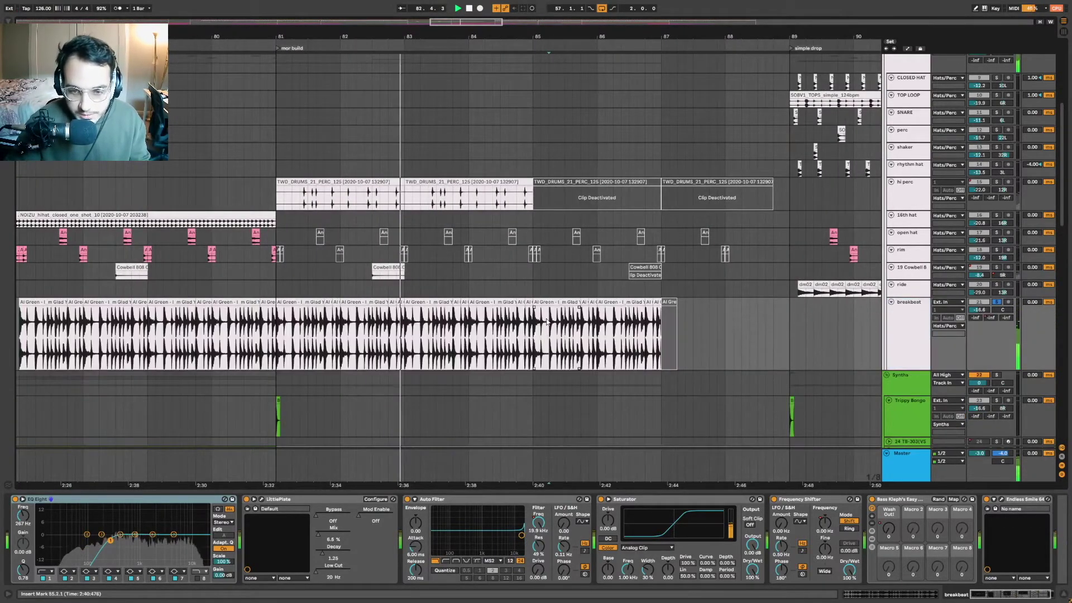
drag(534, 330, 580, 330)
key(space)
key(shift+Tab)
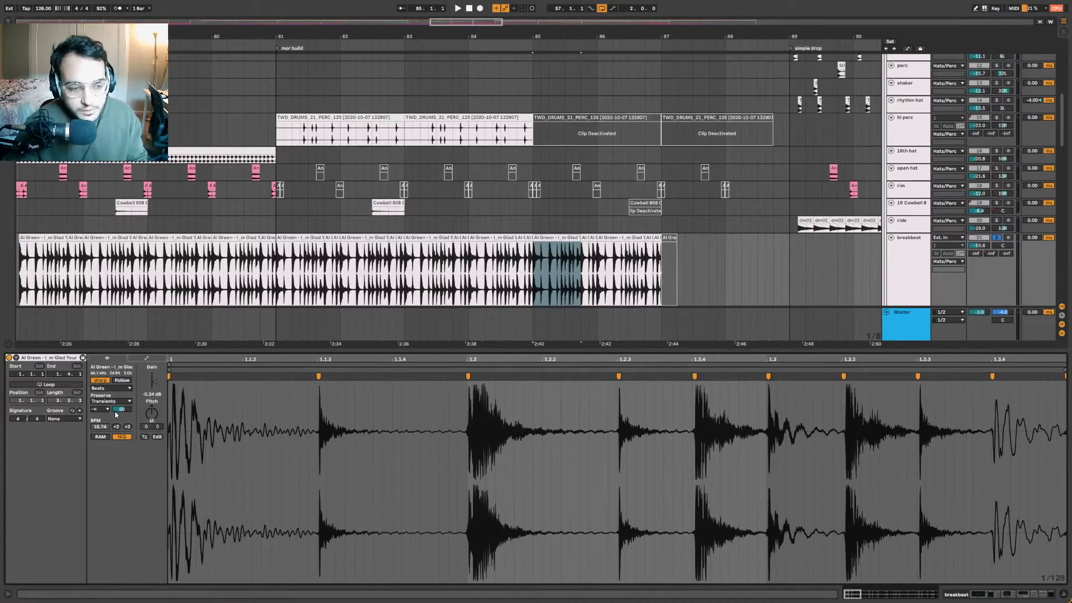
Try the back-and-forth transient loop mode on the bar 85 breakbeat clip and restore the non-looping mode.
click(107, 410)
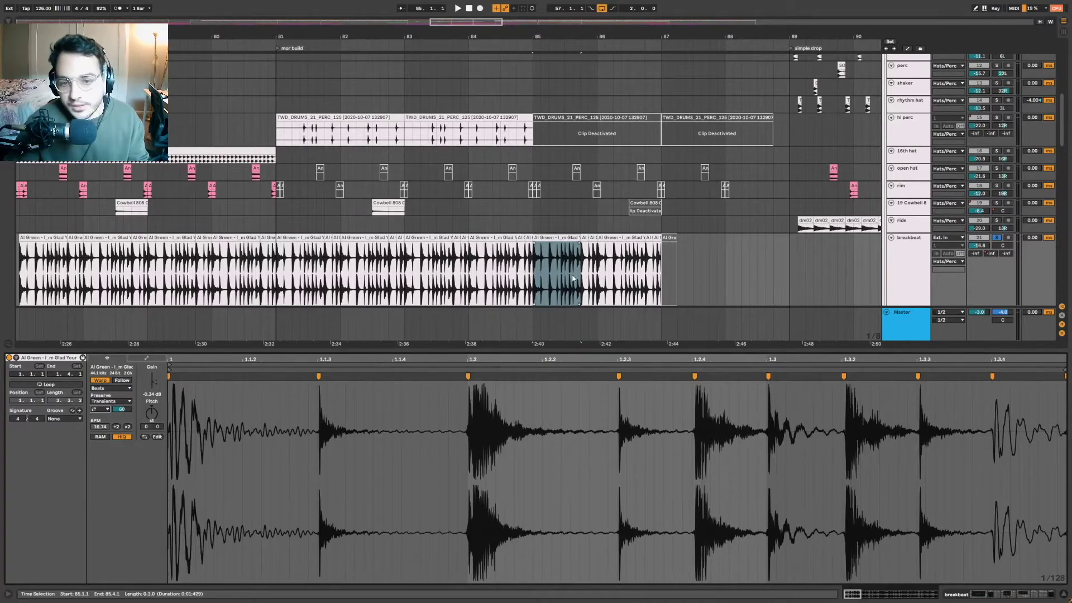
click(104, 409)
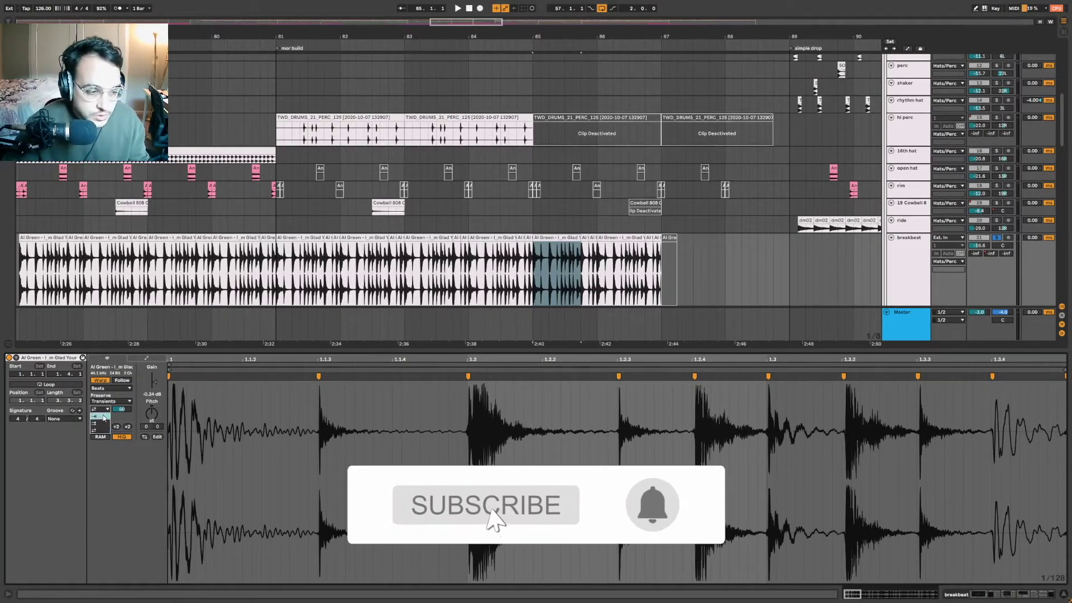
click(101, 420)
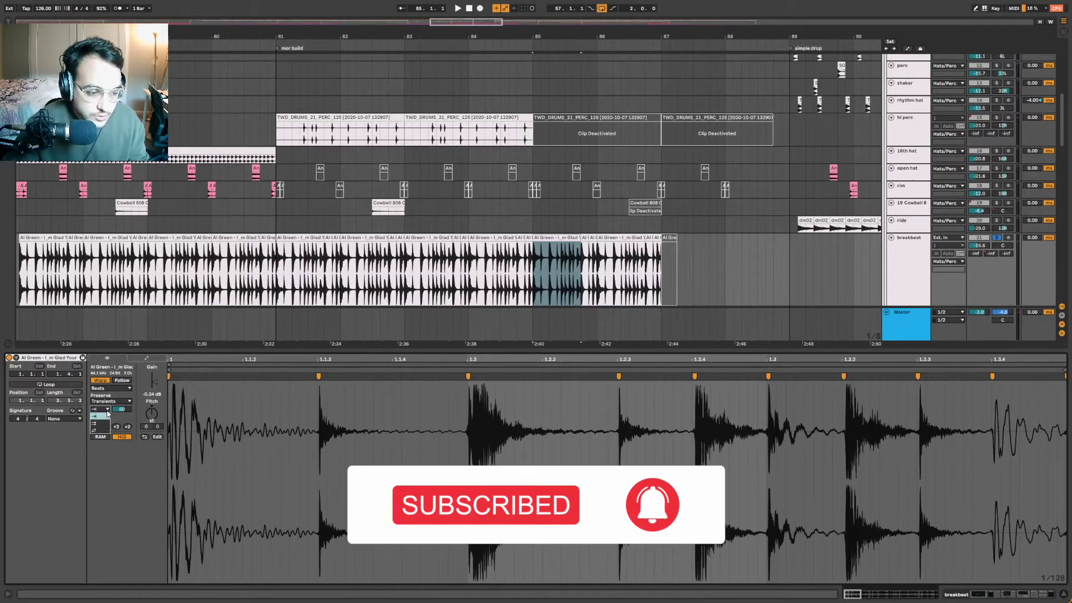
click(102, 420)
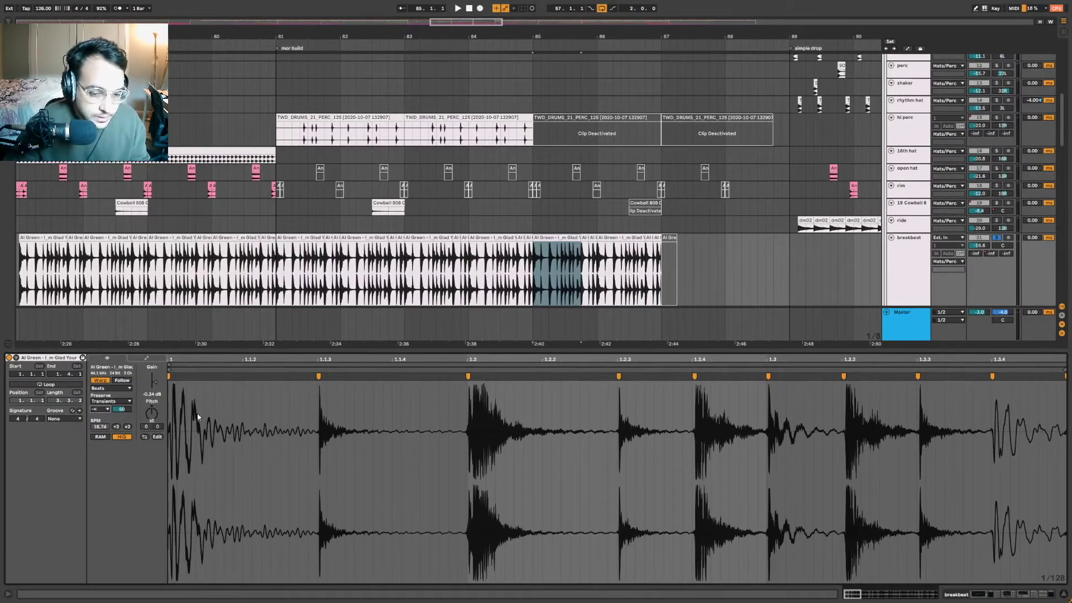
Examine the bar 85 breakbeat clip's waveform up close and compare its transient envelope with the clip at bar 78.
drag(540, 35, 542, 111)
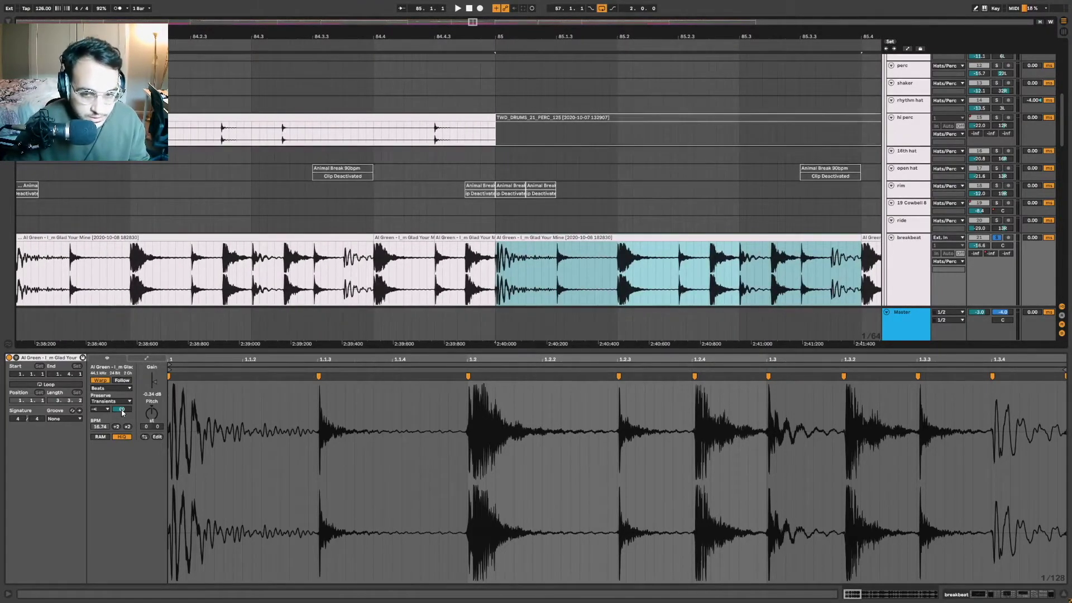
click(729, 61)
key(minus)
key(minus)
key(minus)
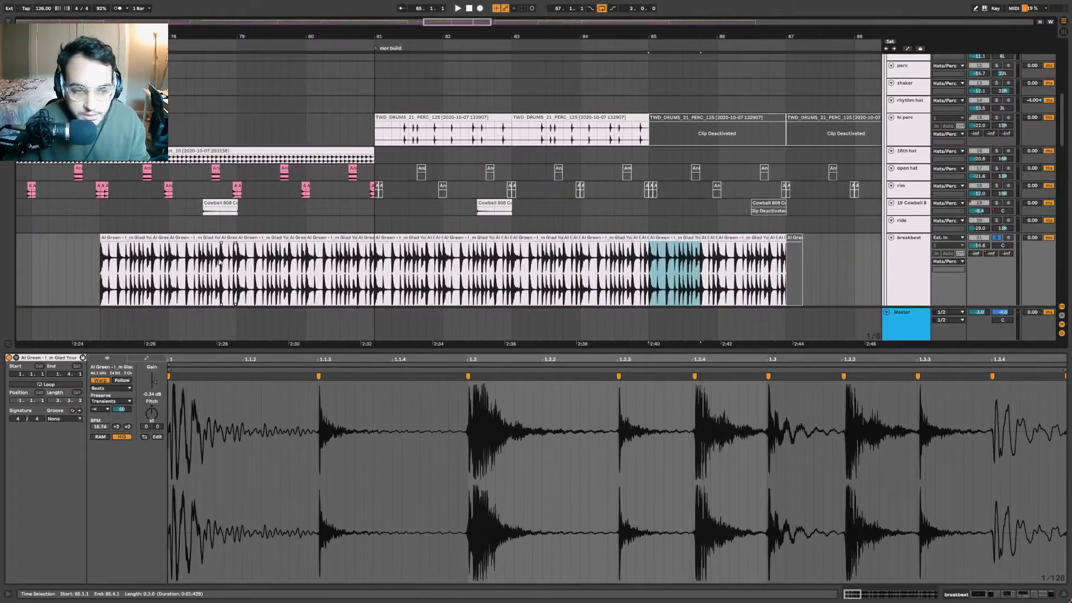
click(218, 241)
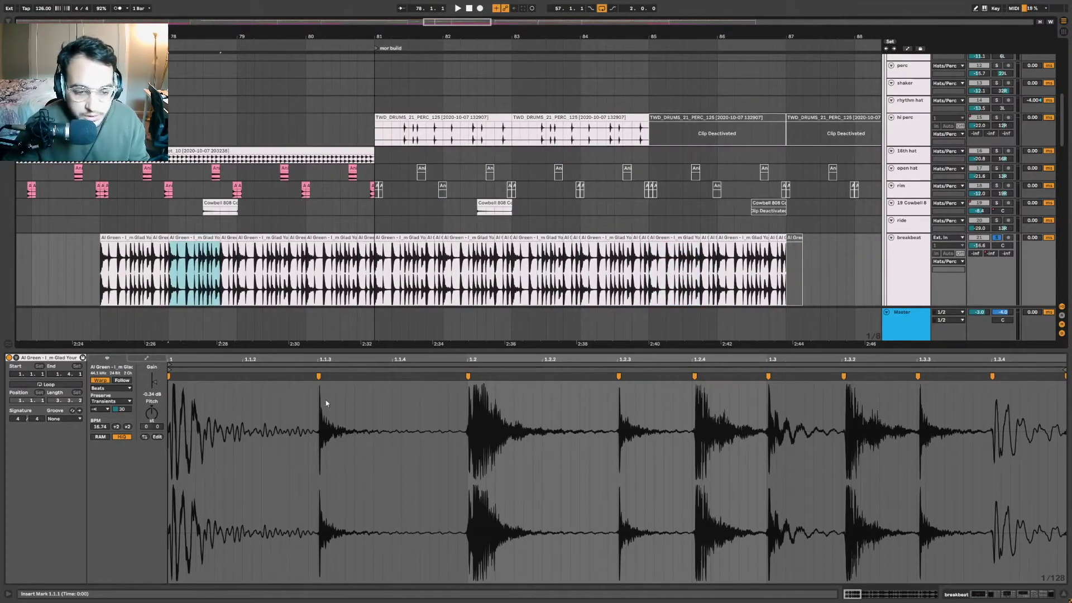
Set the transient envelope of the last active breakbeat clip before bar 87 to 100.
click(743, 268)
click(782, 268)
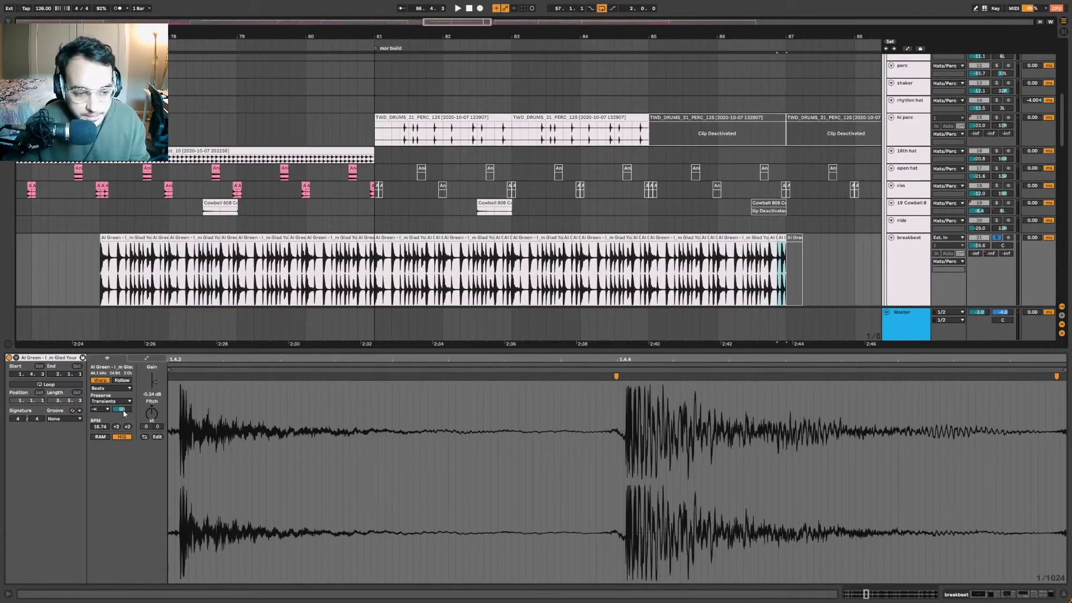
drag(123, 410, 123, 400)
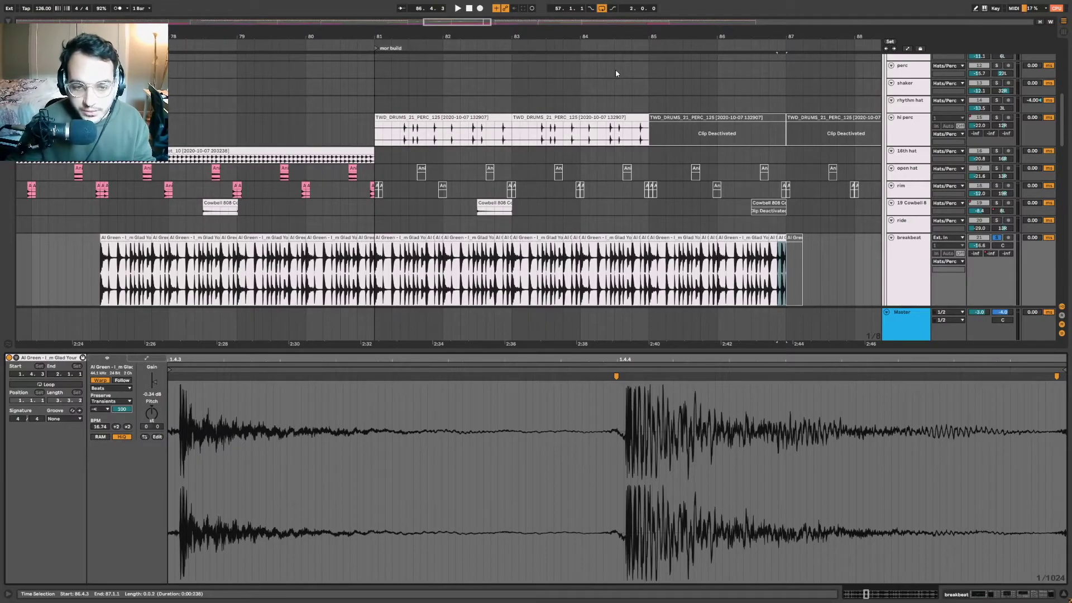
Play the arrangement from bar 77 to hear the breakbeat alongside the other drum layers.
drag(704, 18, 626, 276)
click(626, 276)
scroll(720, 252, down, 5)
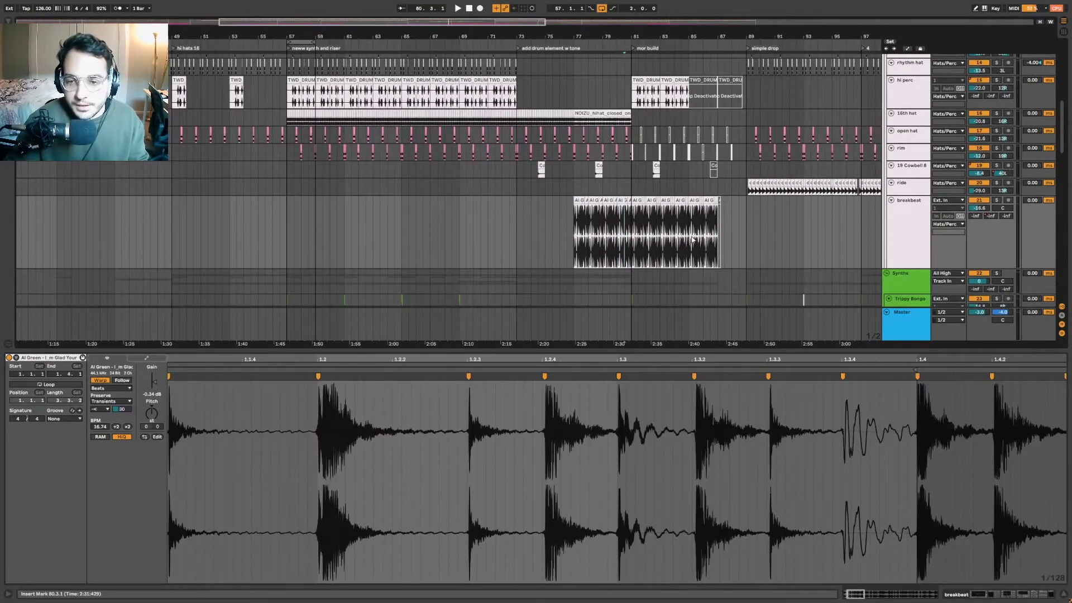
click(574, 167)
key(space)
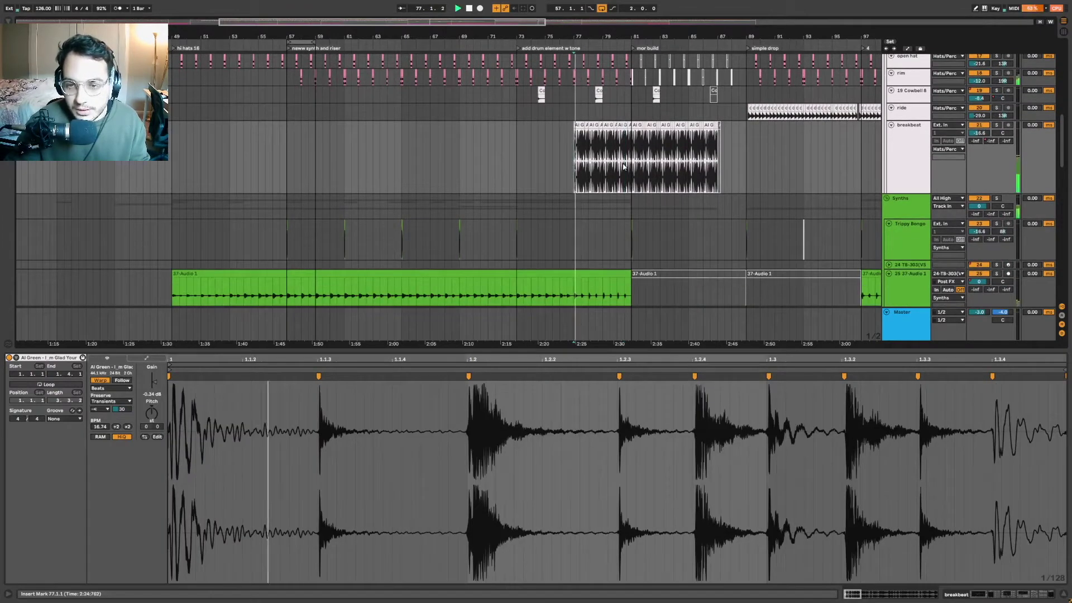
scroll(681, 178, up, 3)
scroll(681, 184, up, 3)
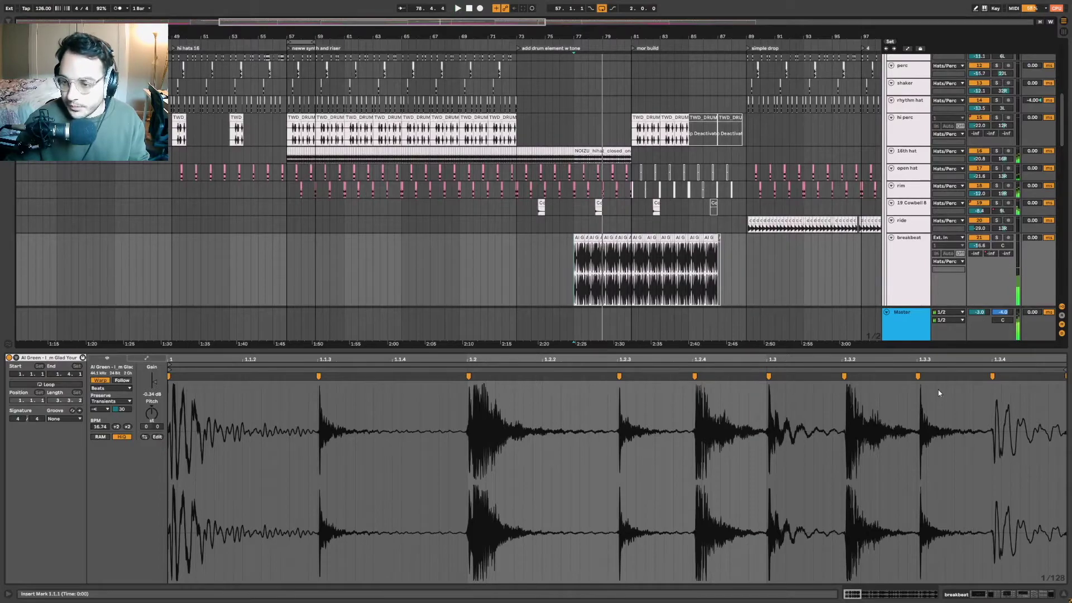
Close the clip view, display the Hats/Perc group's device chain and look over its tracks.
drag(948, 350, 948, 581)
scroll(907, 227, up, 7)
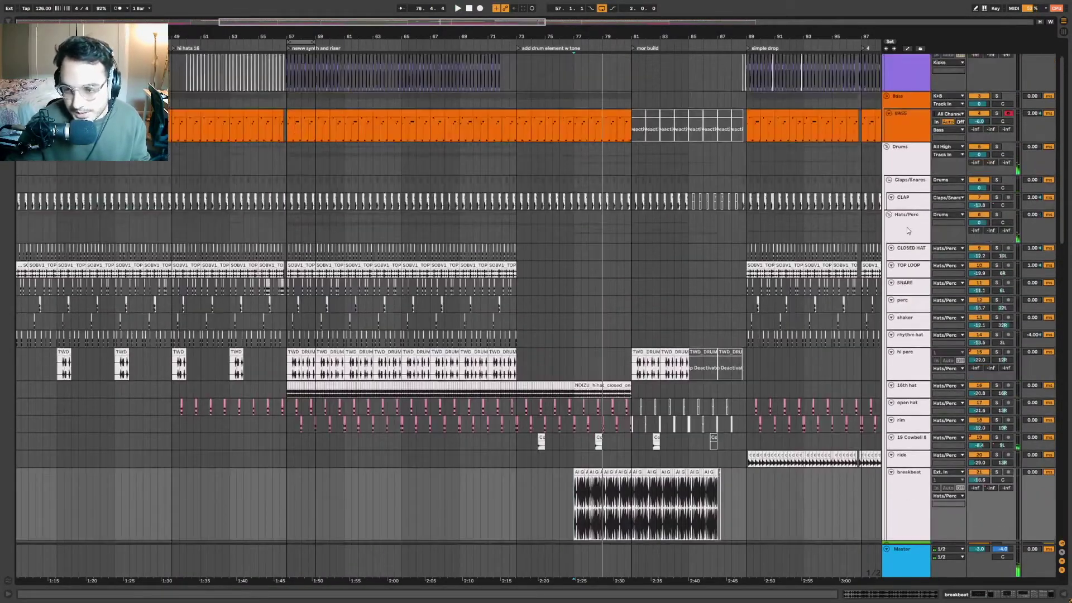
click(907, 228)
double_click(907, 226)
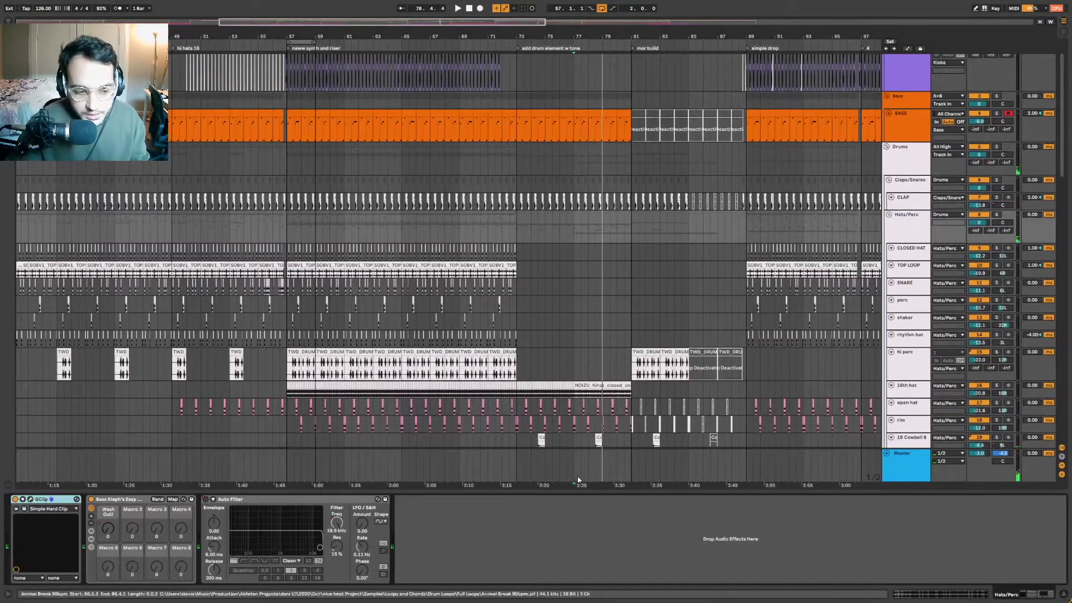
scroll(578, 297, down, 5)
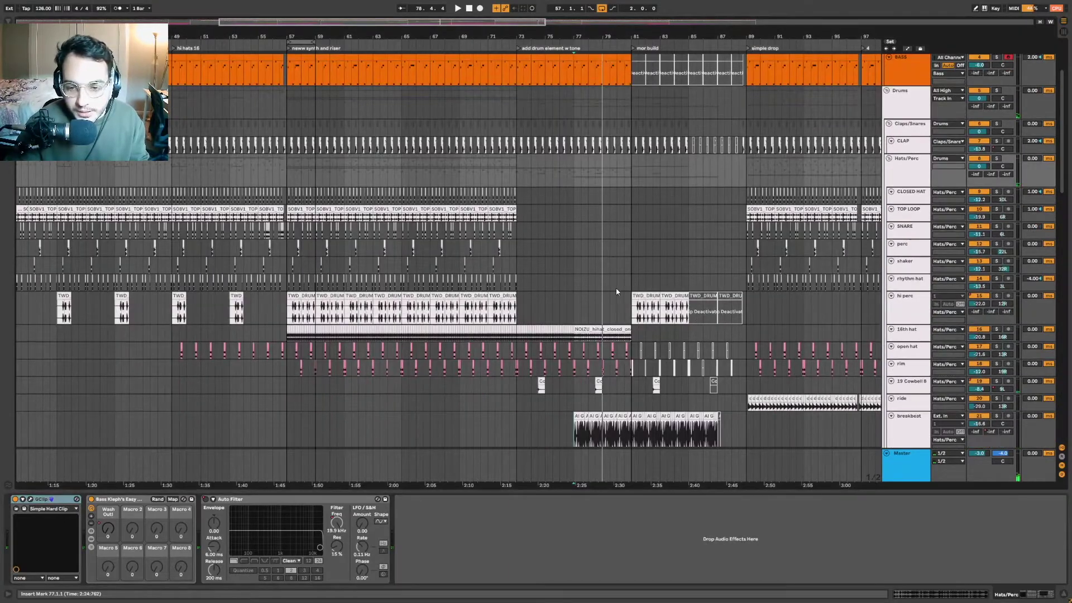
scroll(695, 276, up, 3)
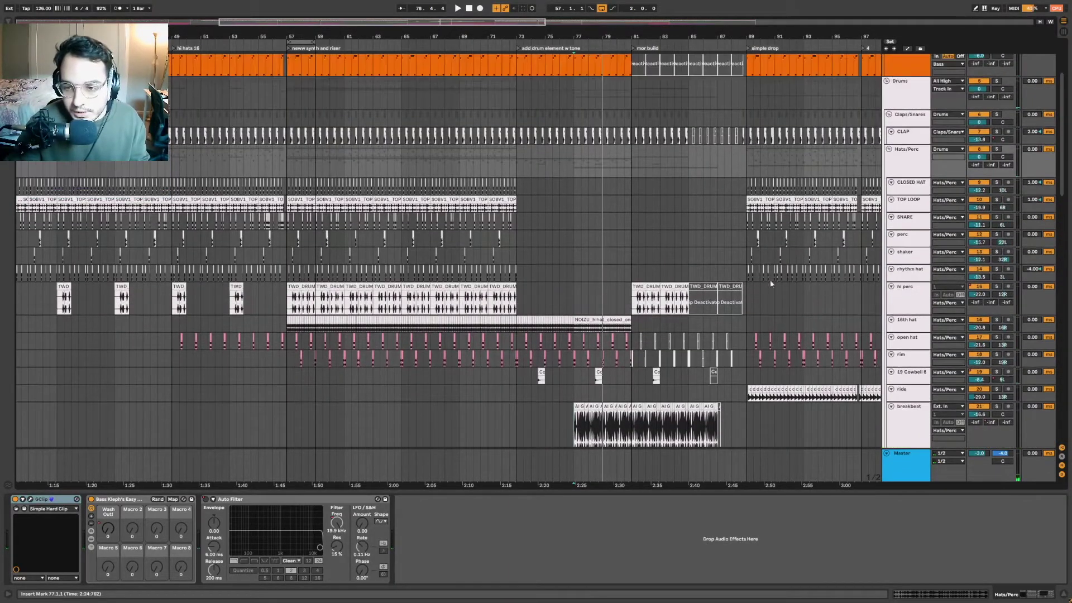
Open the GClip plug-in on the Hats/Perc group and play the simple drop from bar 89.
click(32, 500)
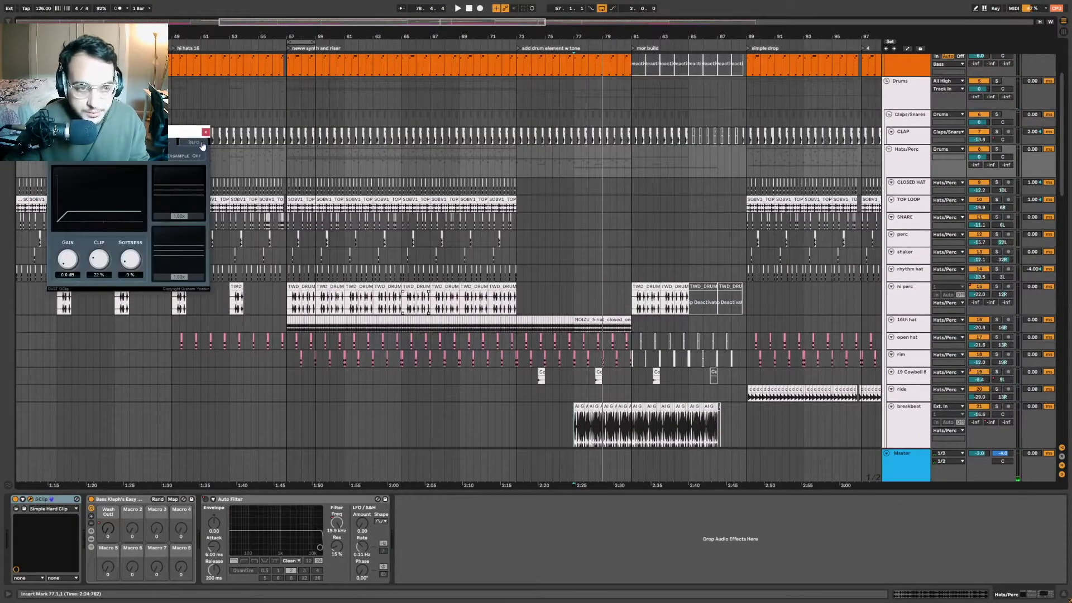
drag(753, 36, 719, 169)
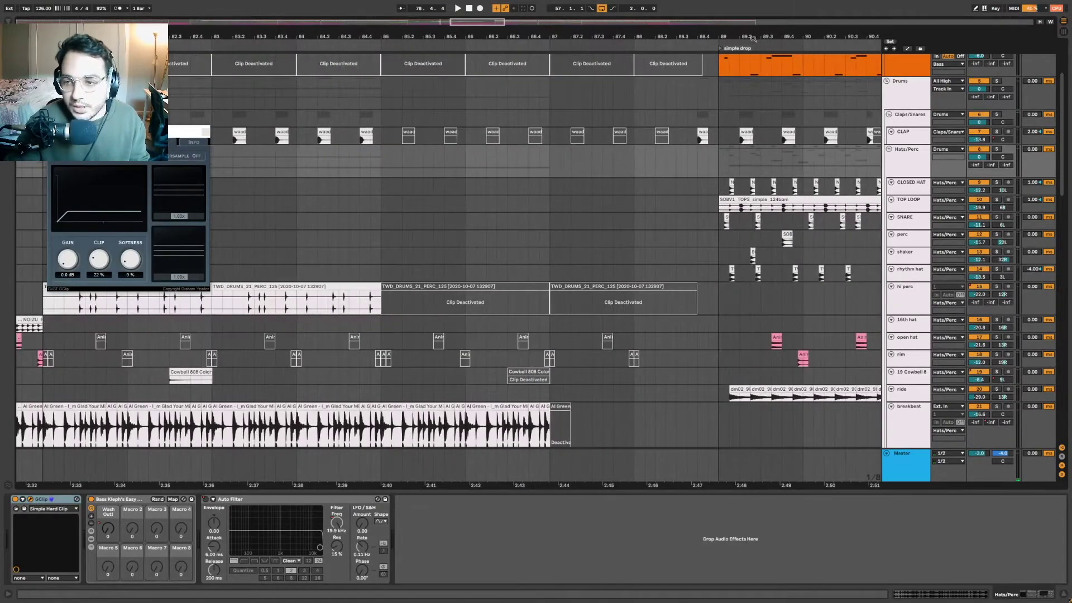
click(722, 165)
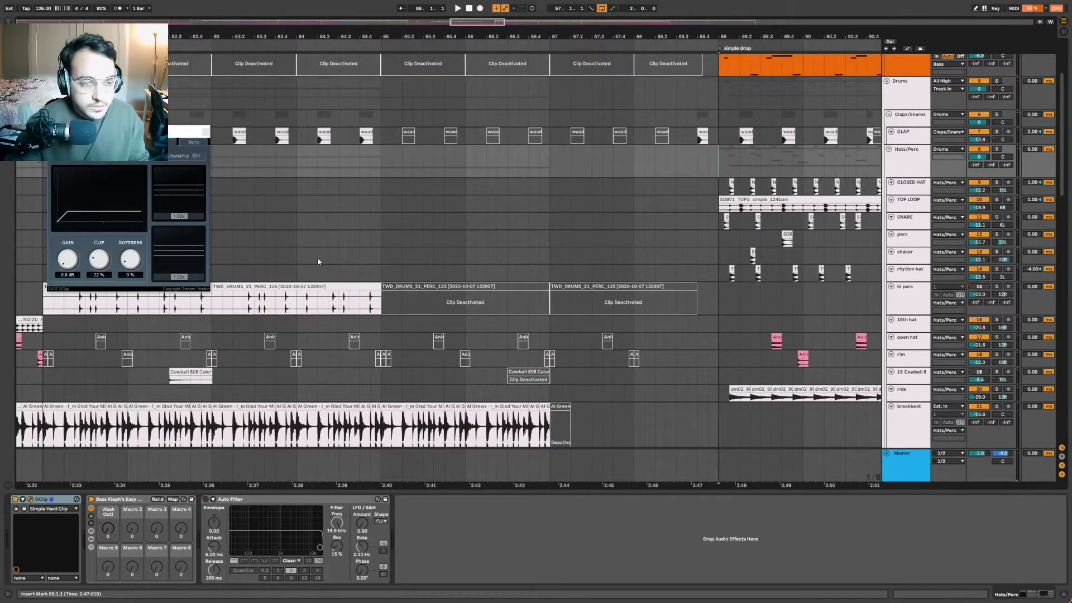
key(space)
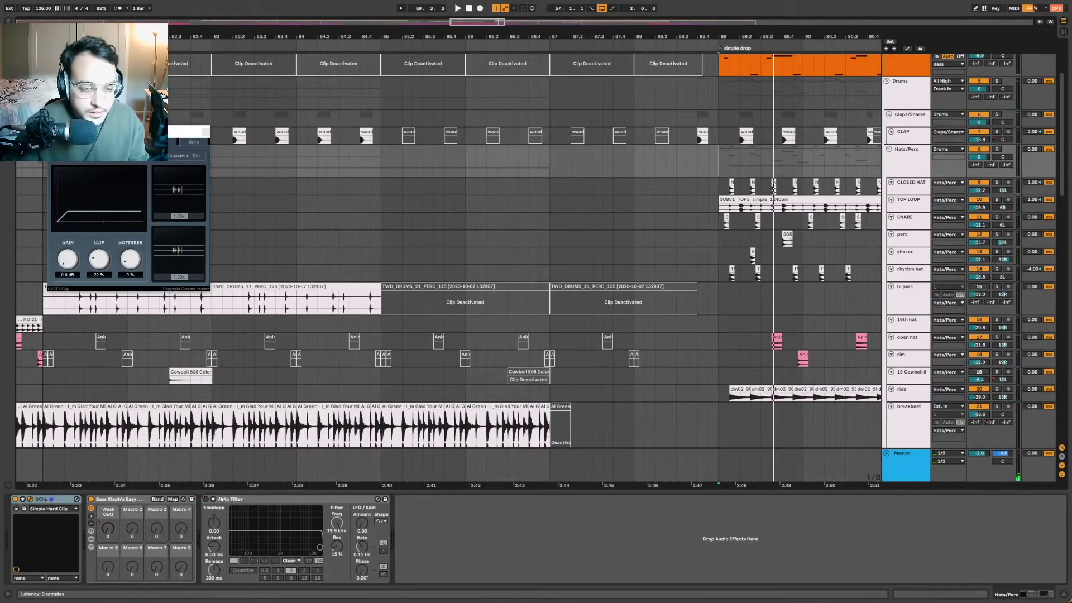
Display the Drums group's device chain, inspect the soothe2 curve and close the plug-in window.
scroll(906, 139, up, 2)
click(906, 111)
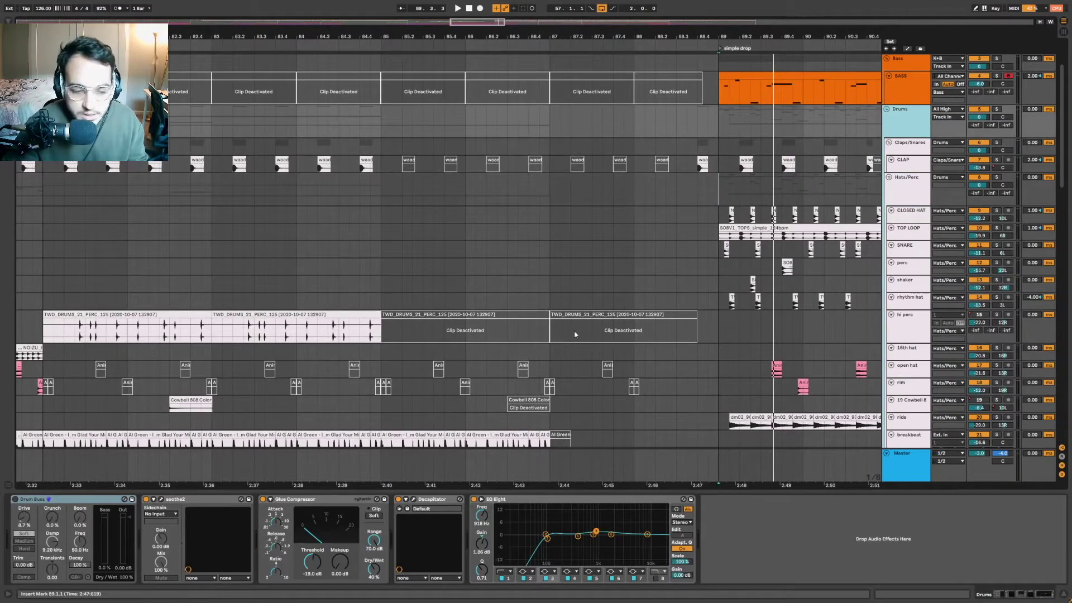
click(160, 500)
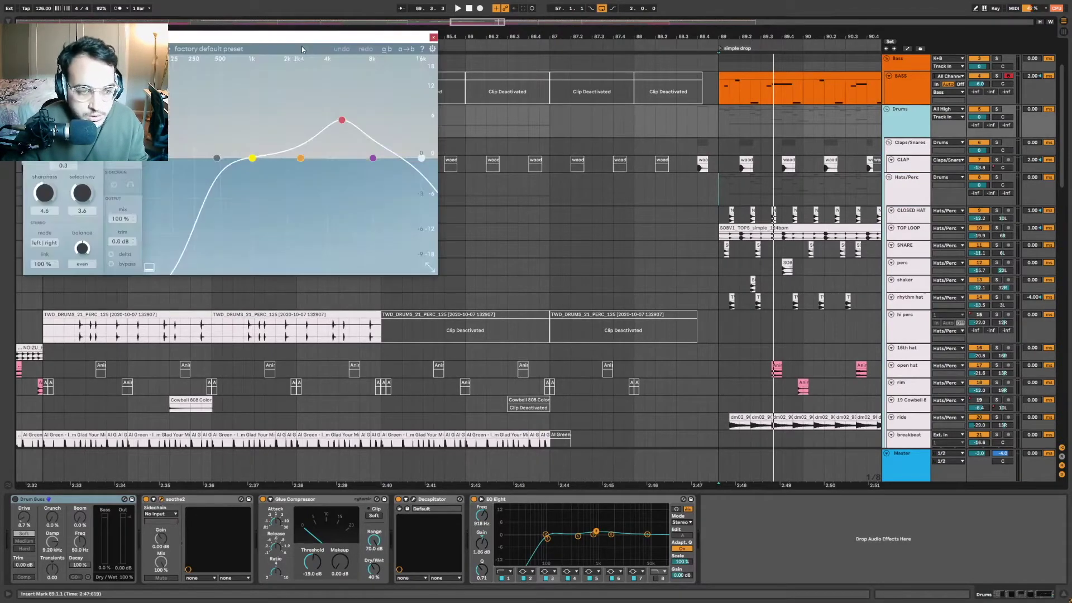
click(437, 35)
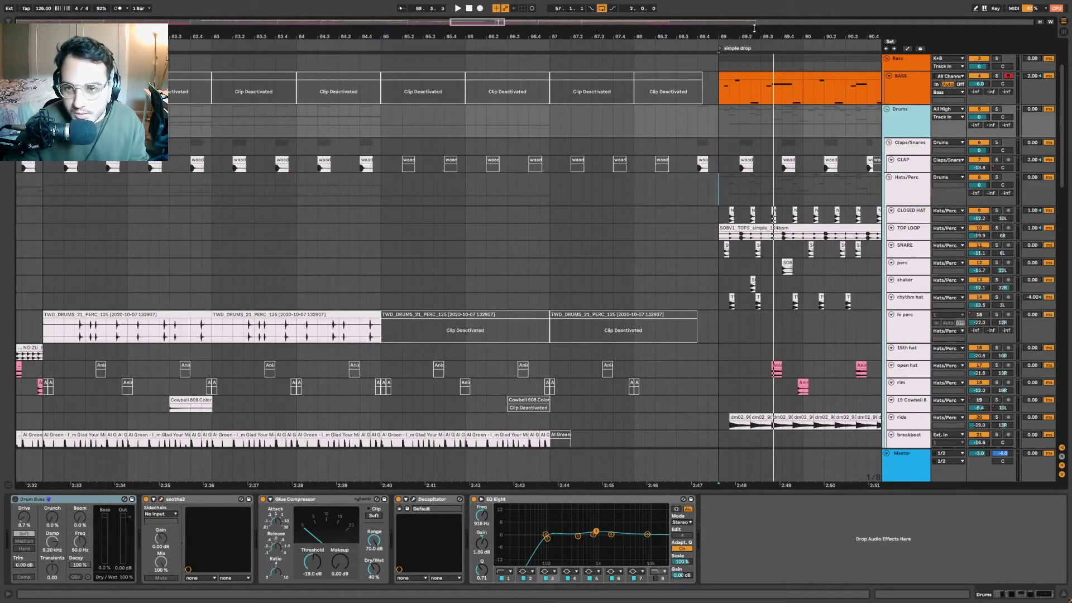
Select the Drums group from bar 89 to 90, loop that bar and play it.
key(plus)
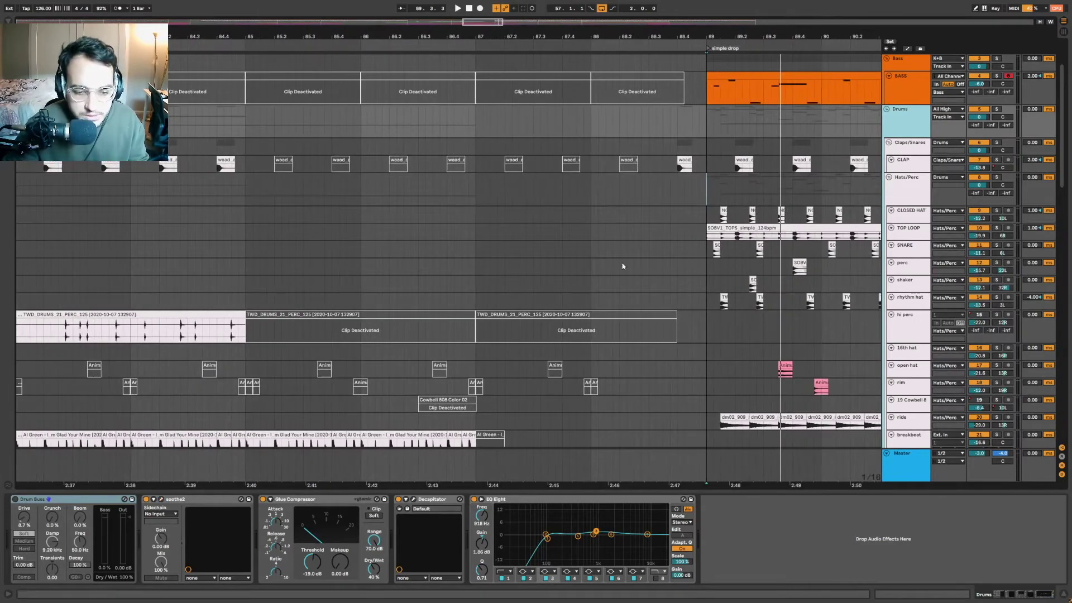
click(712, 125)
drag(833, 123, 819, 126)
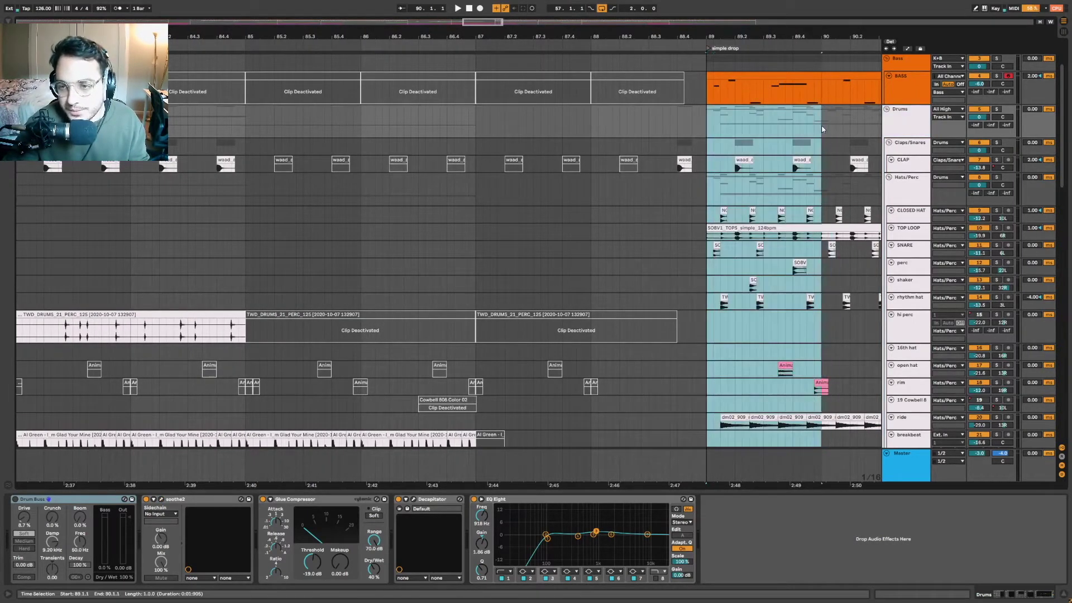
key(space)
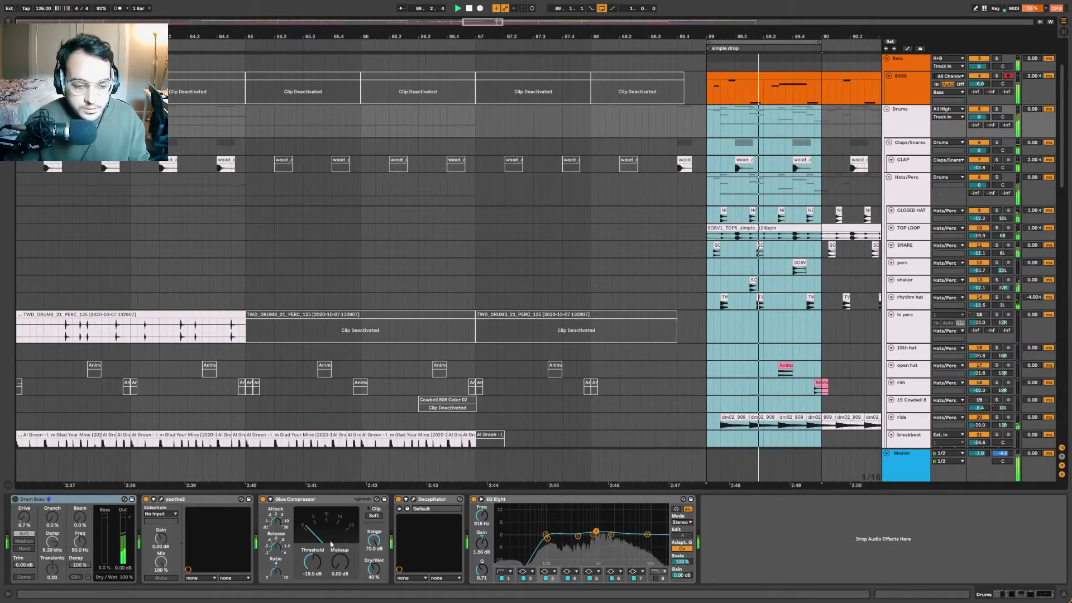
Inspect the Decapitator settings on the Drums group during playback, stop, and close the plug-in window.
click(413, 500)
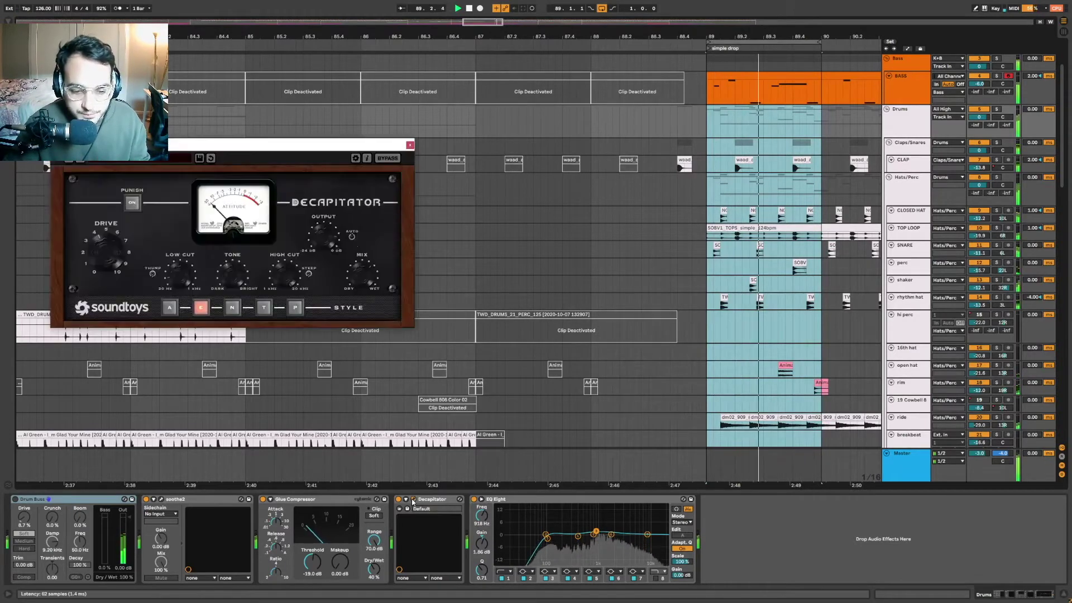
key(space)
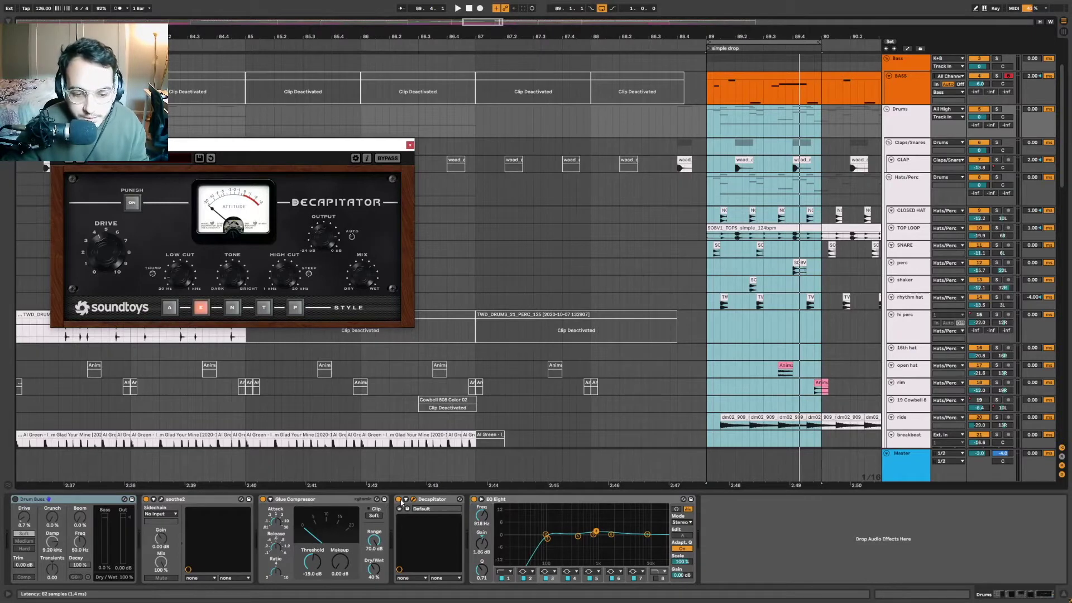
click(410, 145)
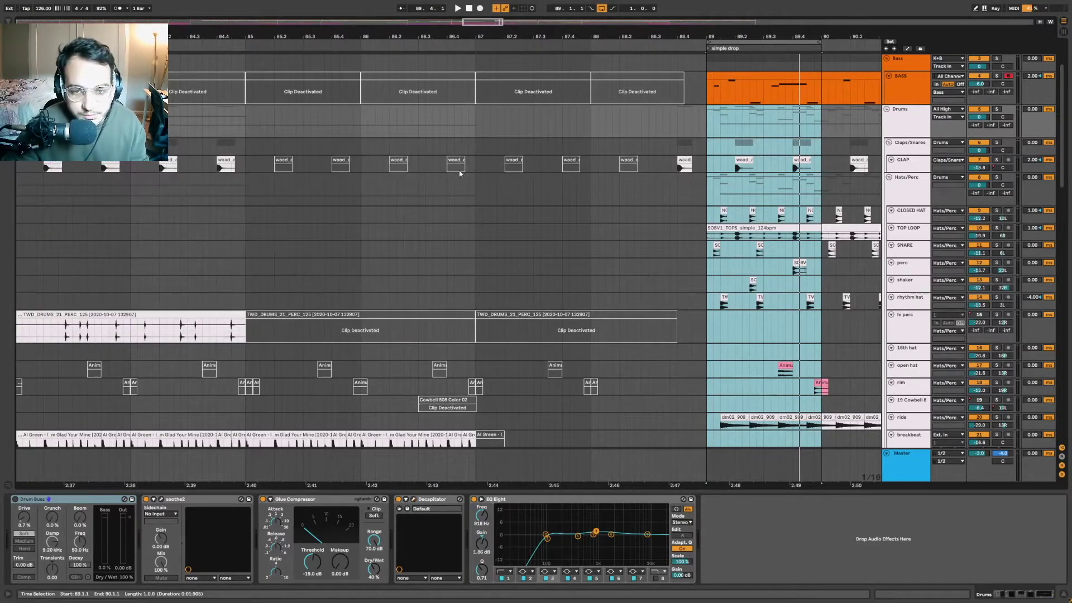
Look over the kick, bass and drum tracks around the simple drop at bar 89.
scroll(463, 170, right, 5)
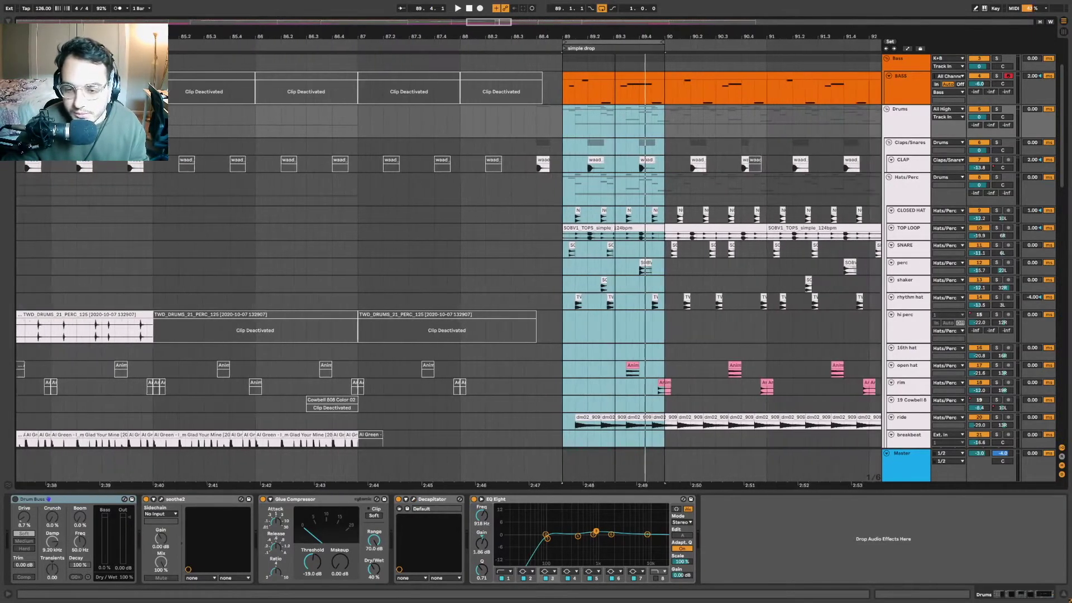
scroll(751, 225, down, 4)
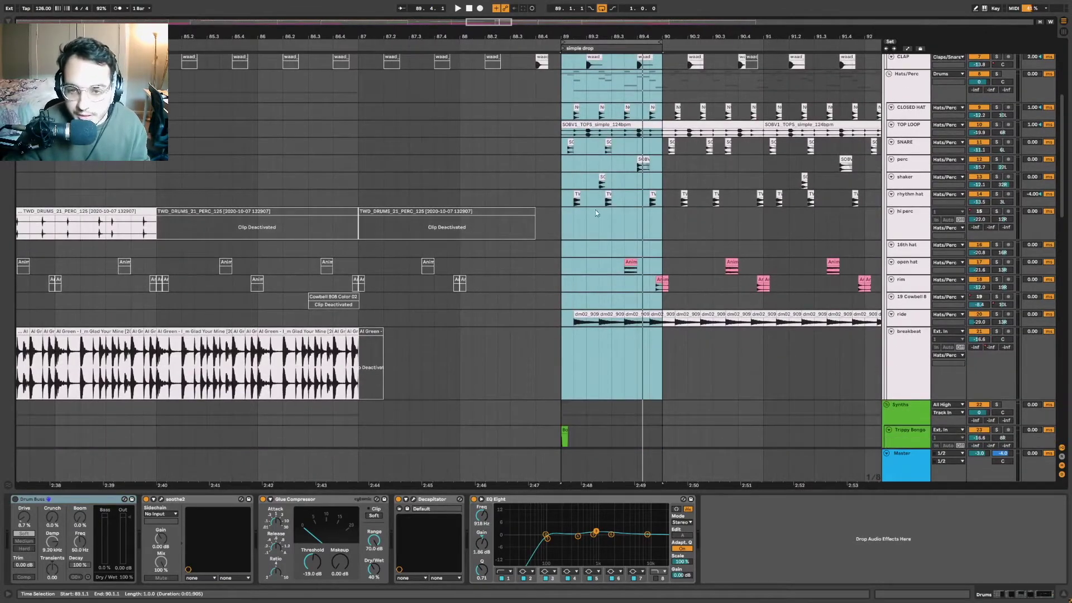
click(595, 211)
scroll(609, 226, down, 5)
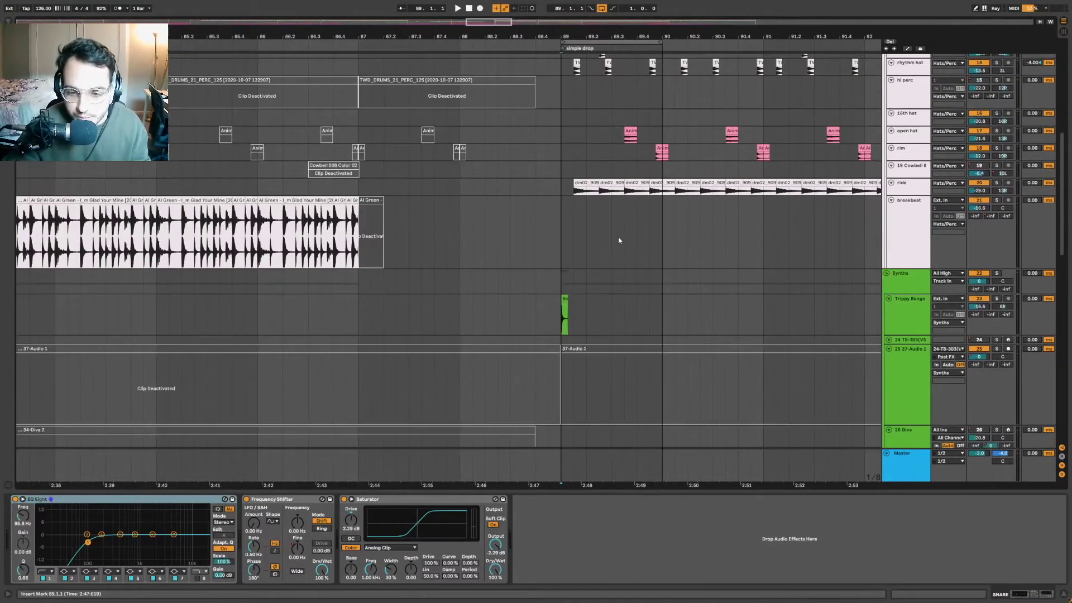
scroll(619, 240, down, 2)
scroll(827, 195, up, 5)
scroll(826, 198, up, 2)
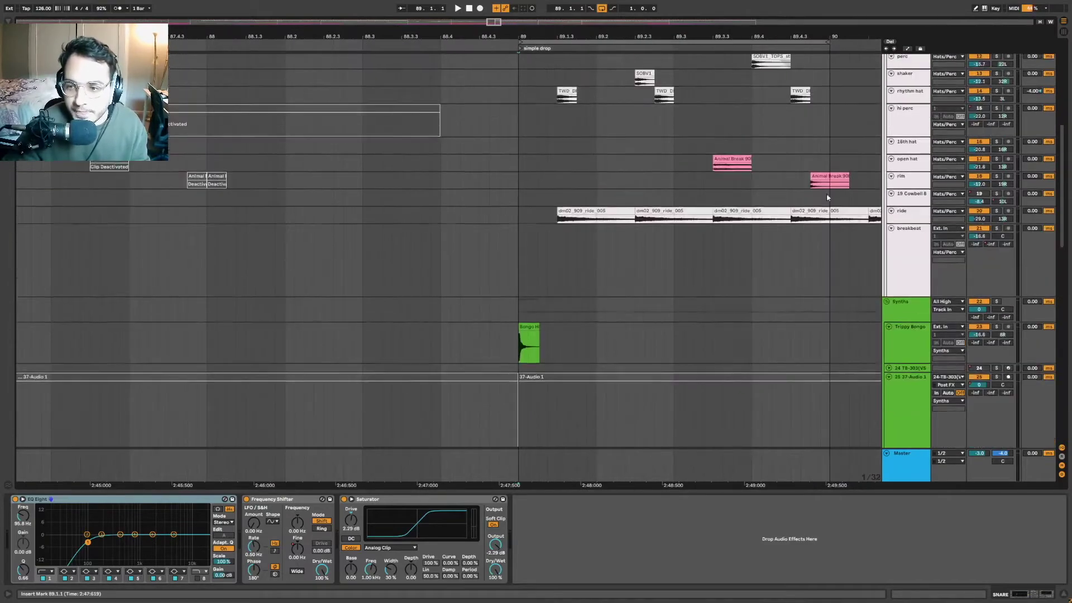
scroll(828, 197, up, 10)
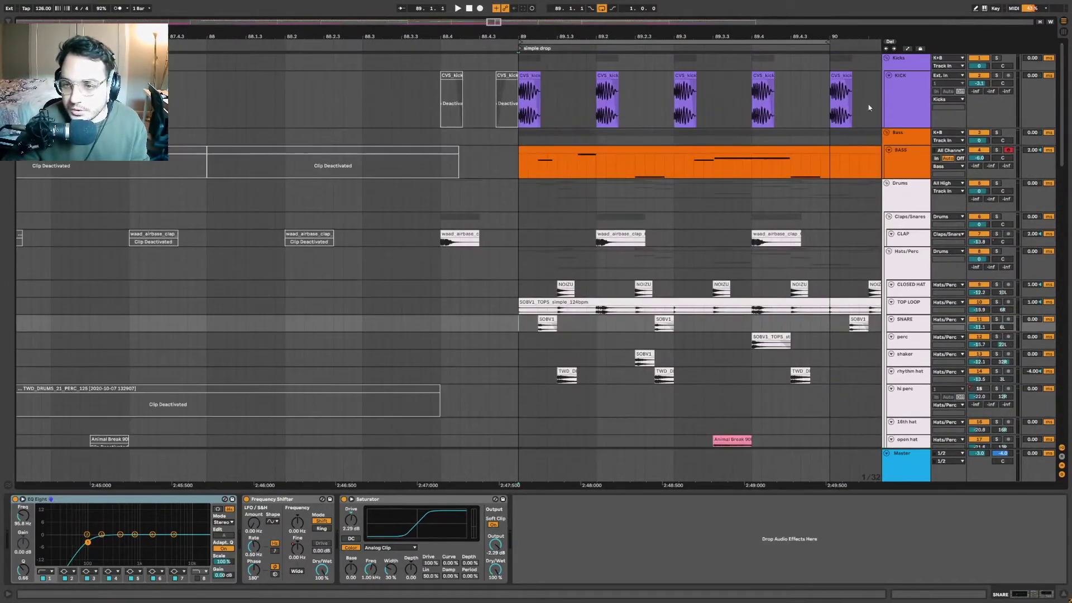
scroll(752, 255, down, 6)
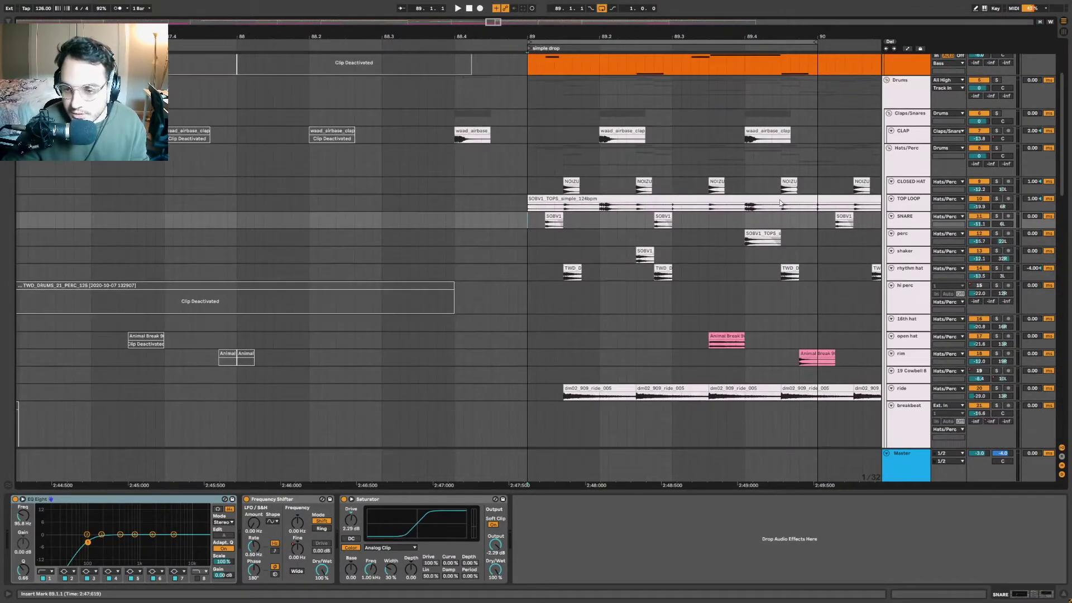
Look through the Synths and Vox group tracks between the mor build and simple drop sections.
scroll(691, 43, down, 8)
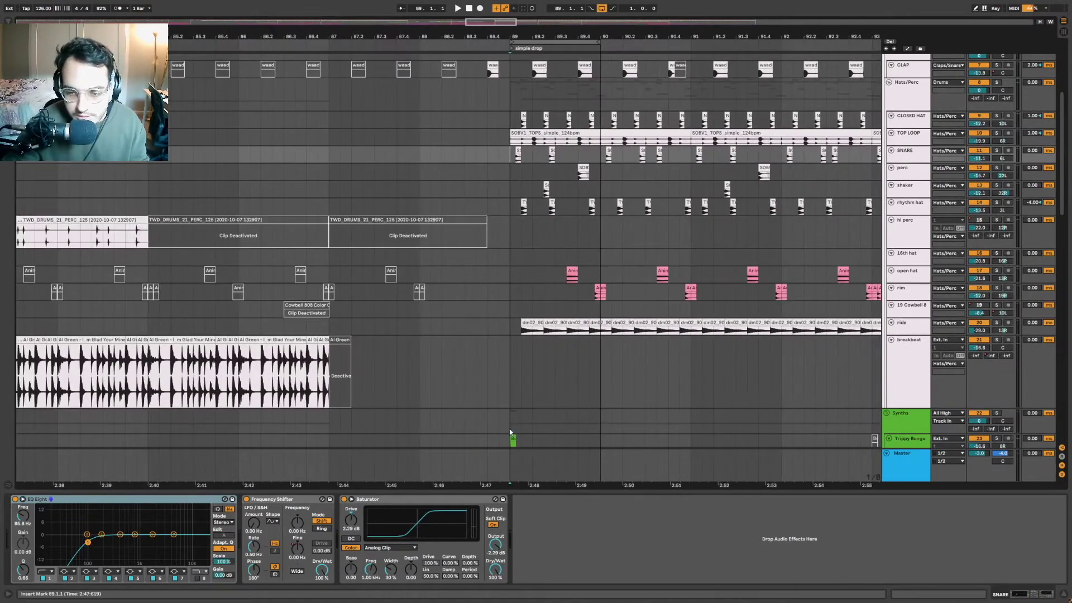
scroll(562, 210, down, 8)
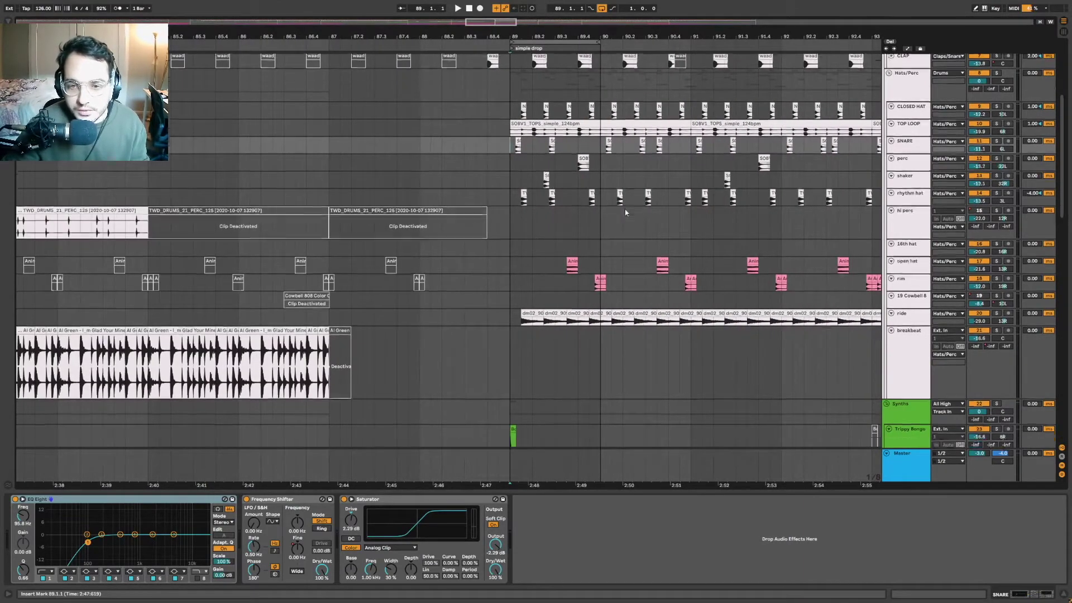
scroll(633, 209, down, 3)
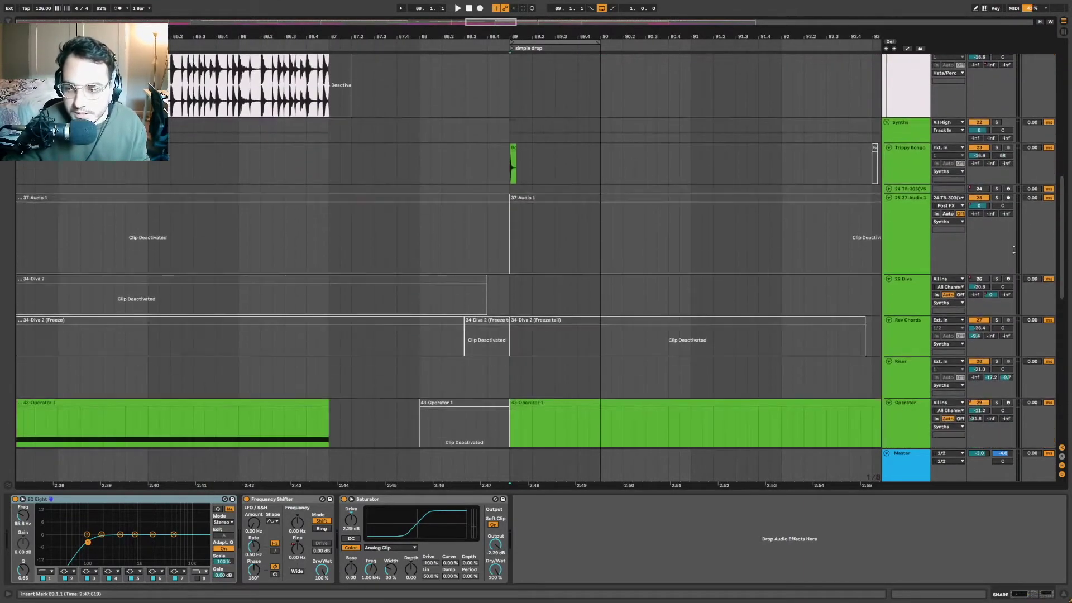
drag(1067, 253, 1069, 318)
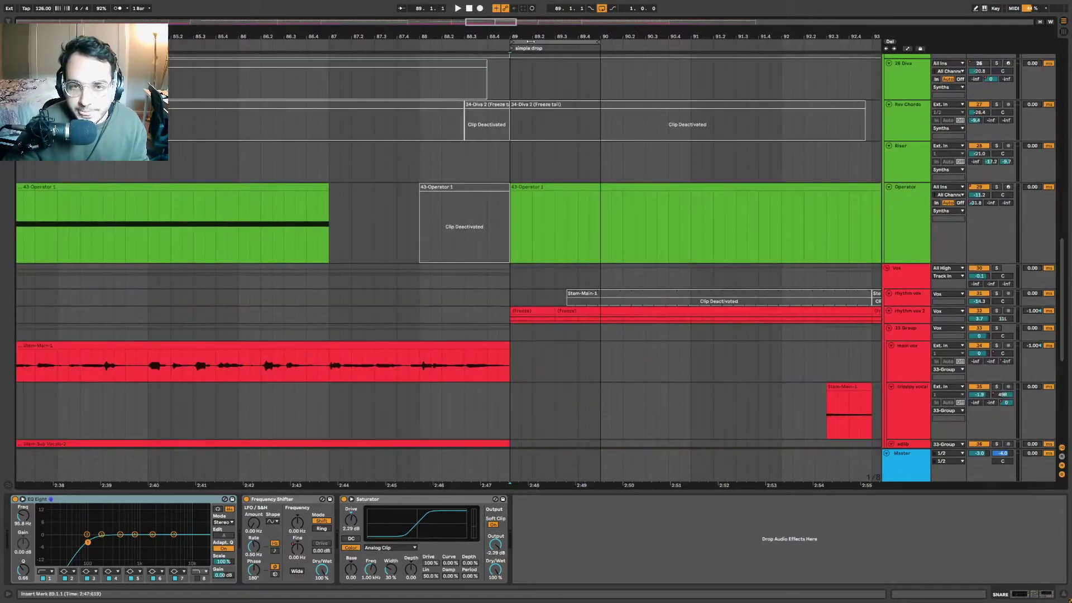
mouse_move(529, 34)
mouse_down()
mouse_move(529, 53)
mouse_move(542, 25)
mouse_up()
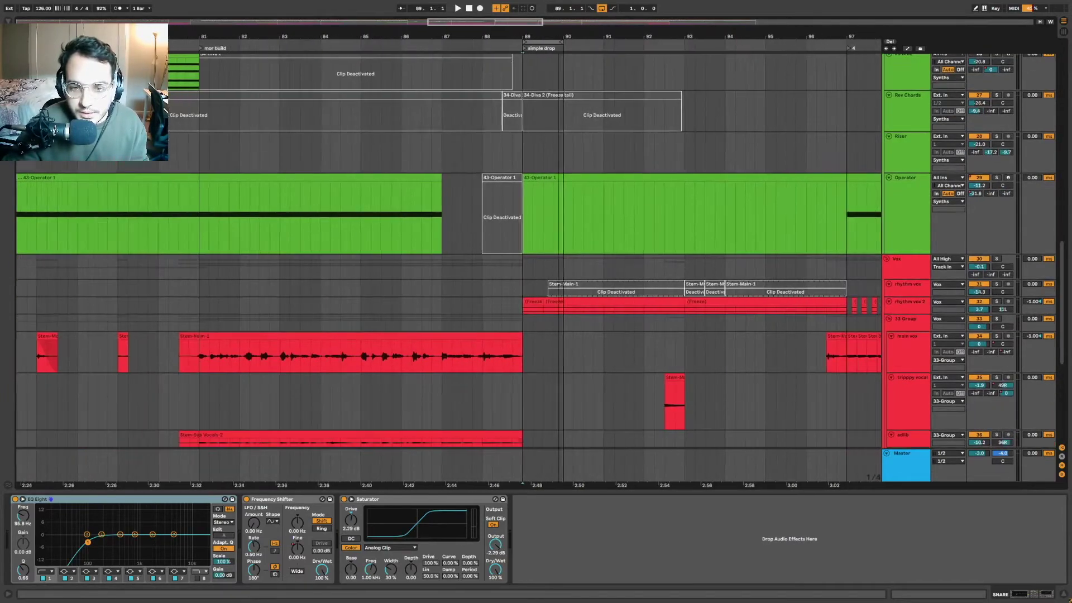
scroll(626, 135, up, 10)
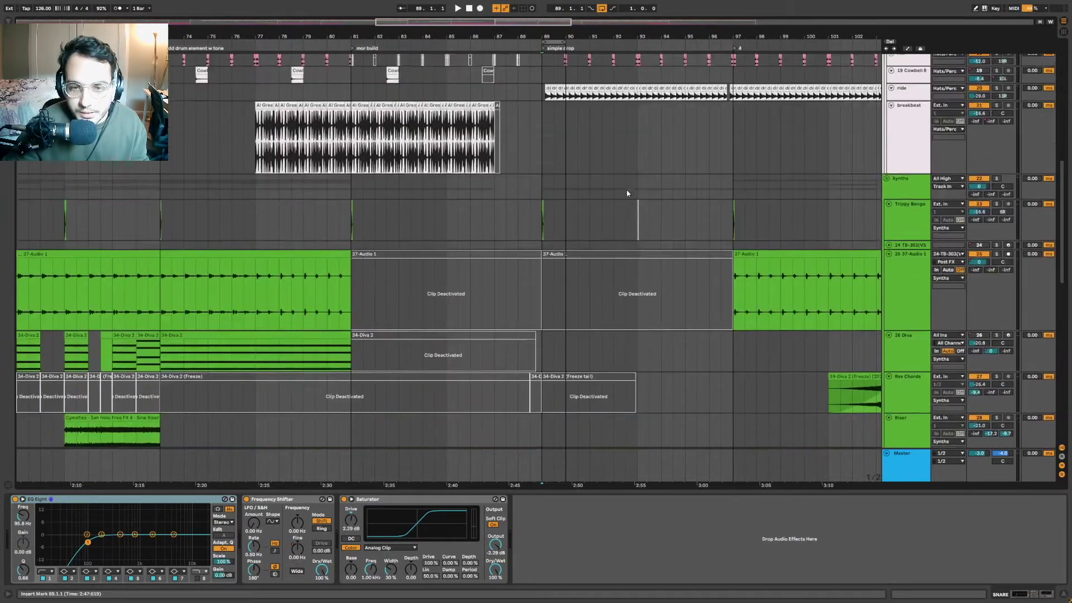
Solo the Trippy Bongo track and play its clip at bar 89.
click(541, 261)
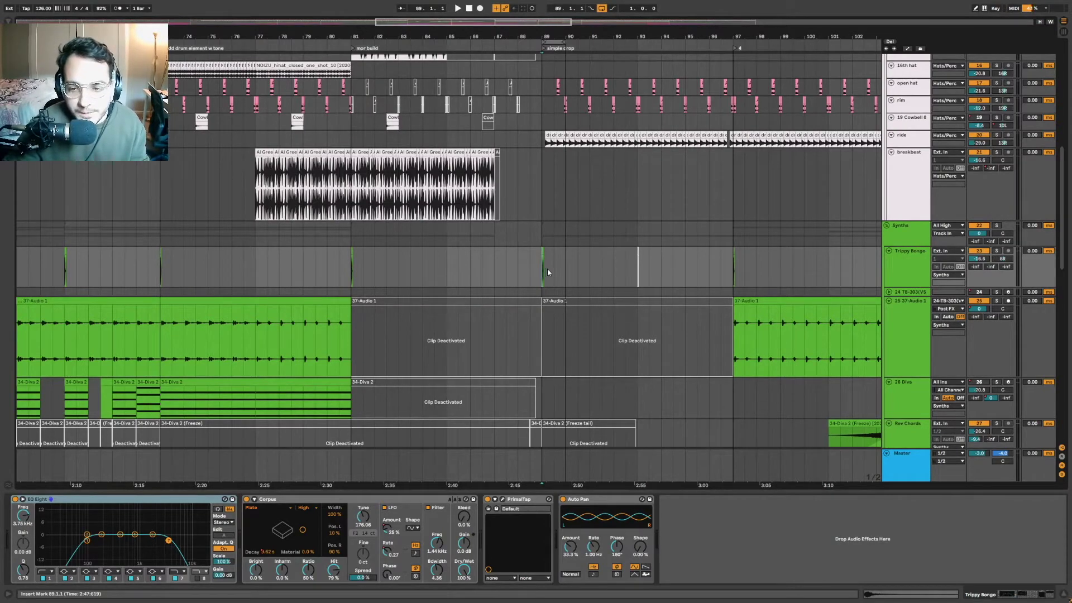
scroll(550, 270, down, 3)
scroll(564, 199, up, 2)
drag(558, 28, 550, 89)
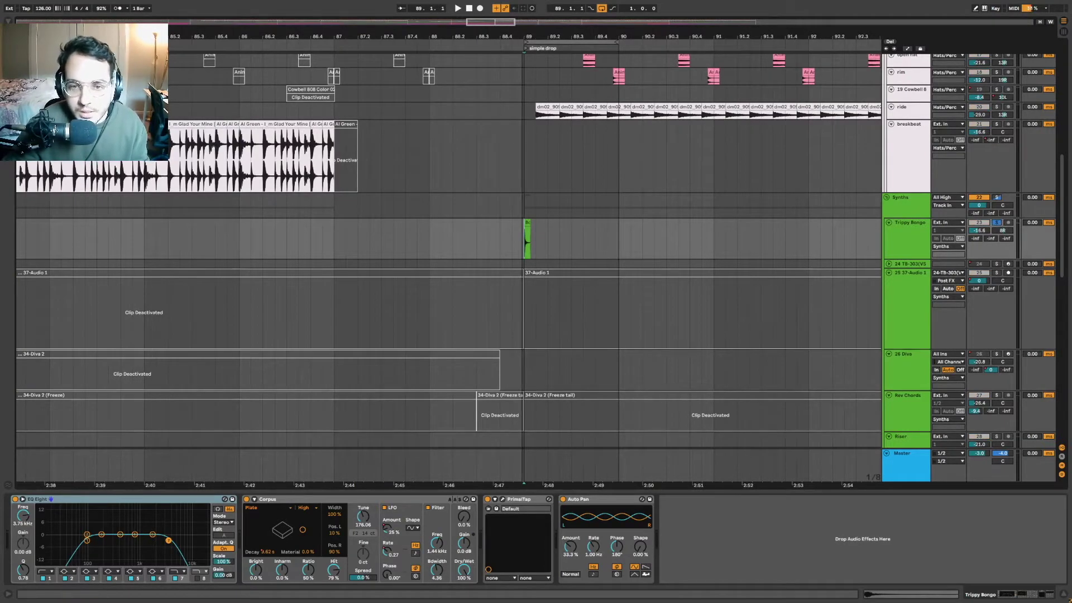
mouse_move(522, 36)
mouse_down()
mouse_move(523, 154)
mouse_move(522, 53)
mouse_up()
click(533, 240)
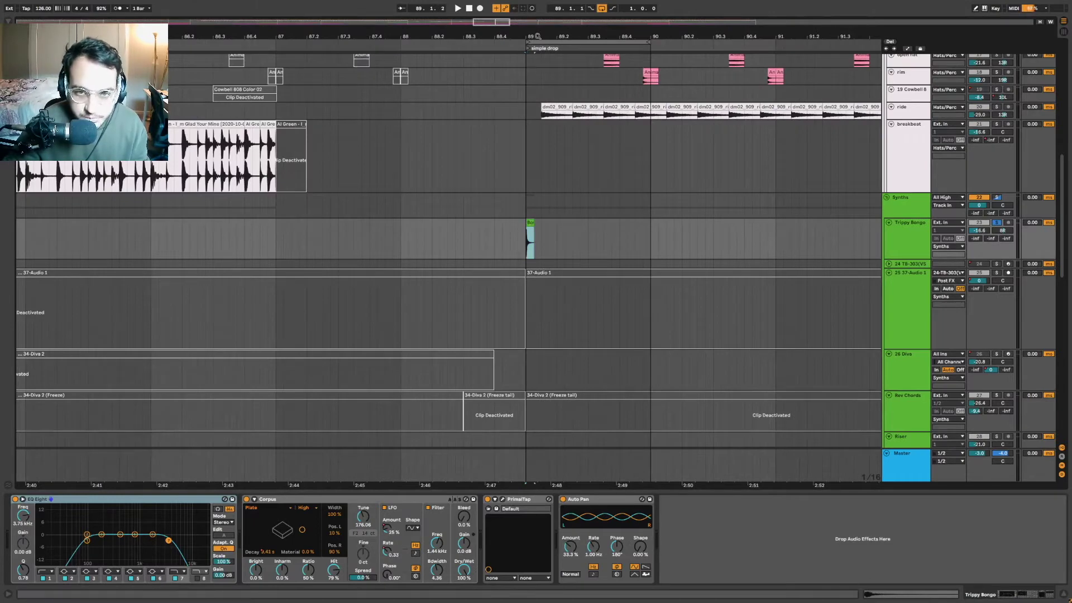
key(space)
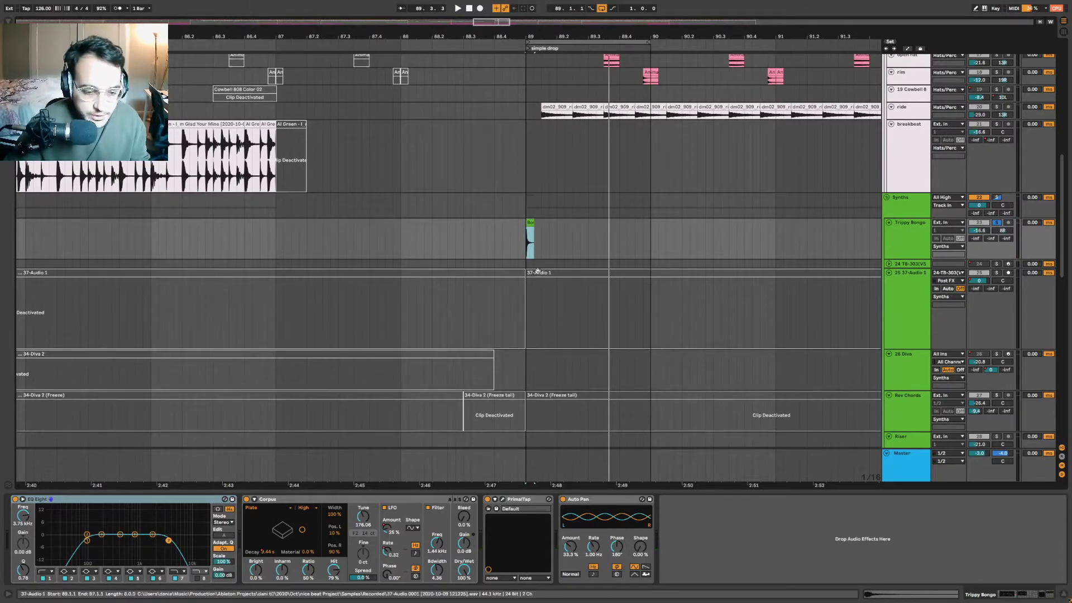
Replay the bongo clip at bar 89 and examine the PrimalTap and Corpus devices in its chain.
click(503, 500)
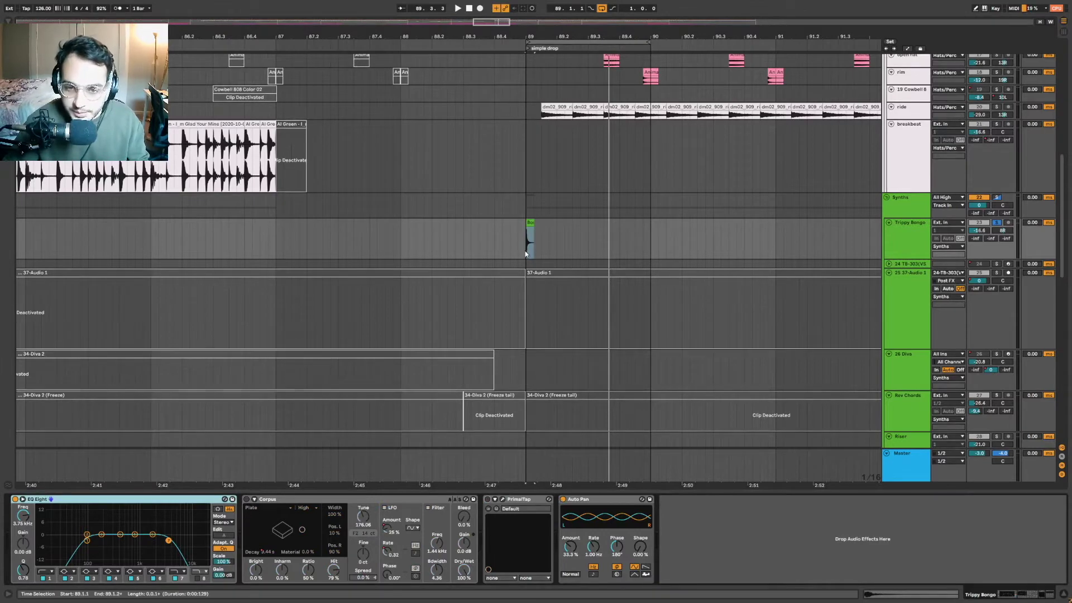
key(space)
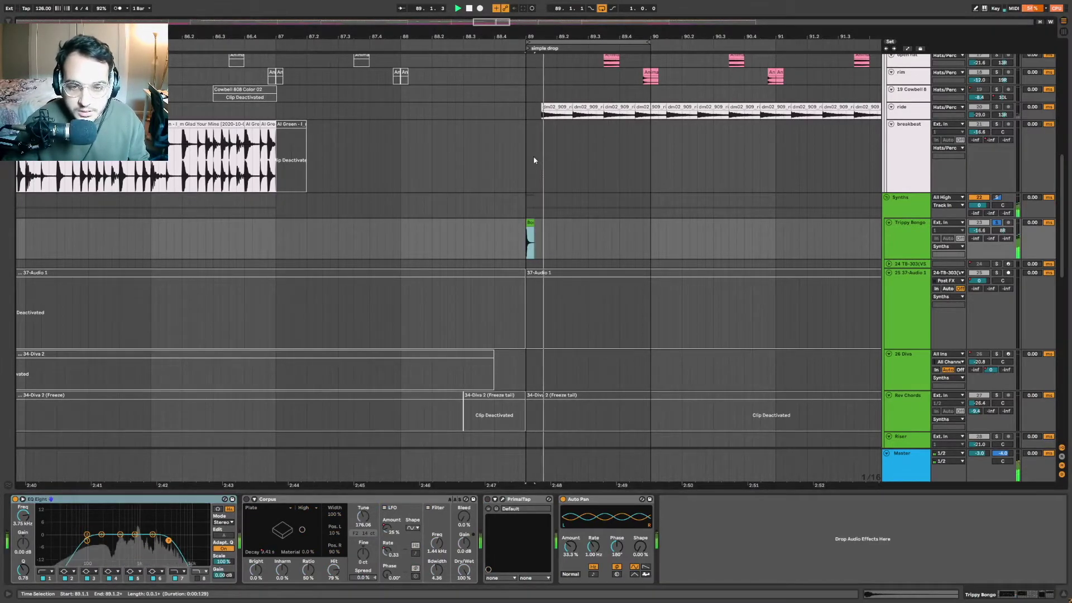
scroll(534, 160, up, 5)
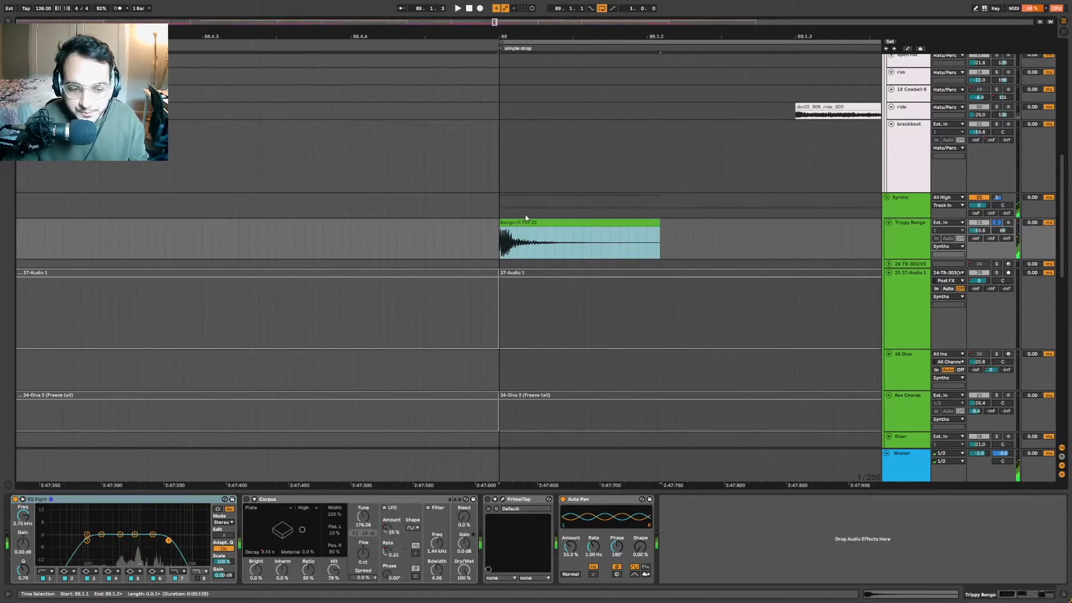
click(247, 501)
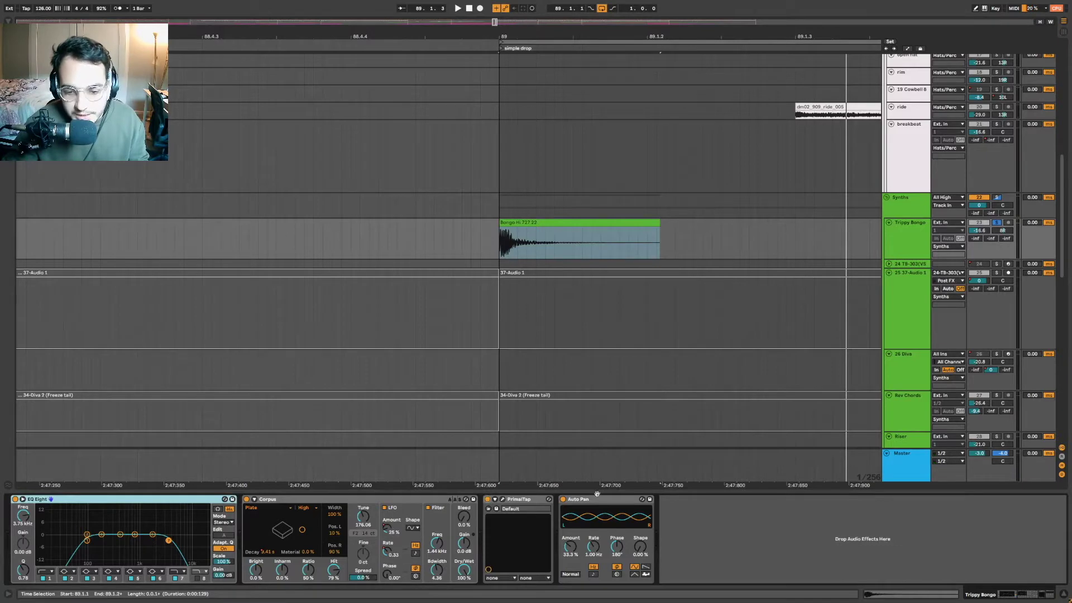
scroll(570, 271, down, 5)
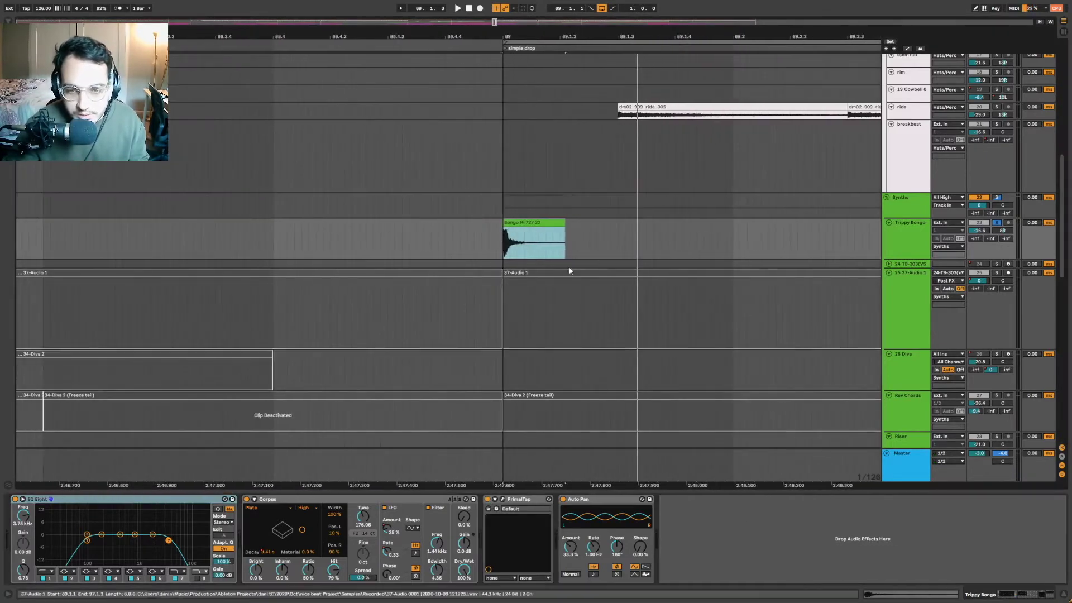
click(570, 271)
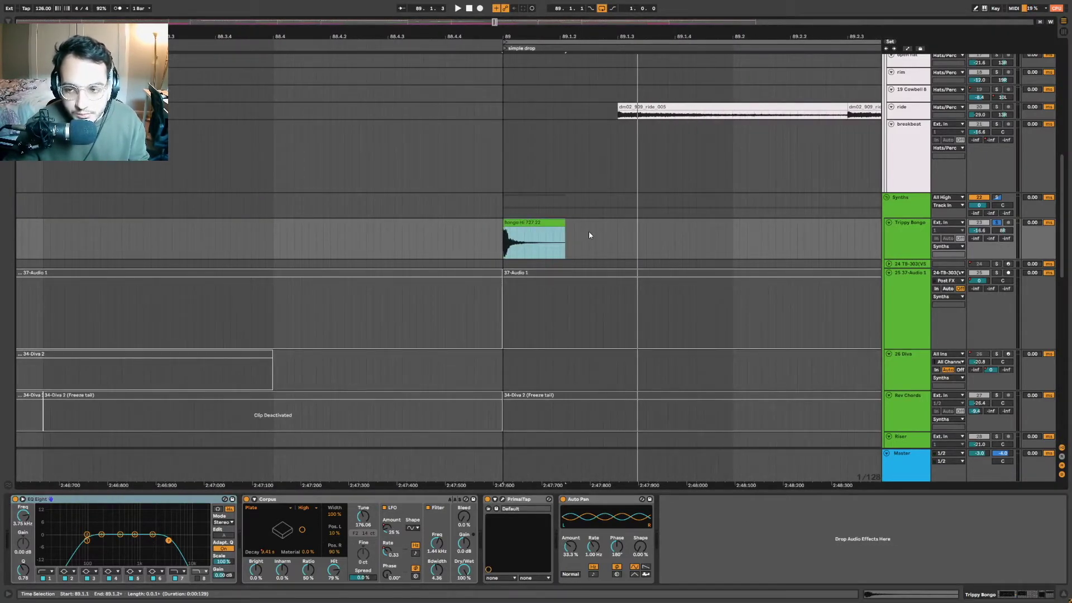
key(space)
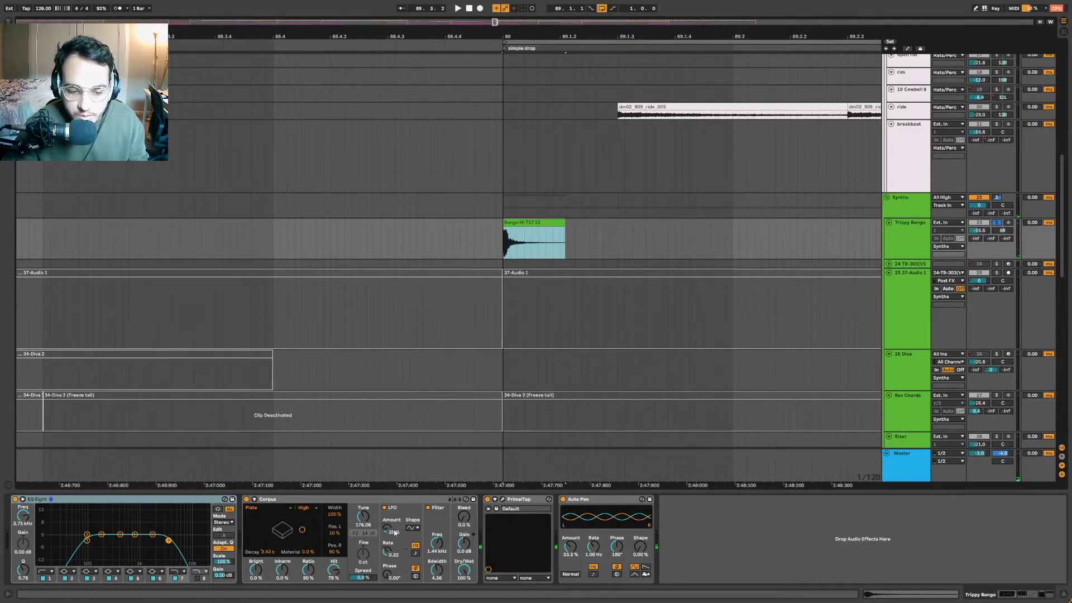
Play the soloed Trippy Bongo hit from bar 81, at the start of the mor build section.
scroll(614, 82, down, 10)
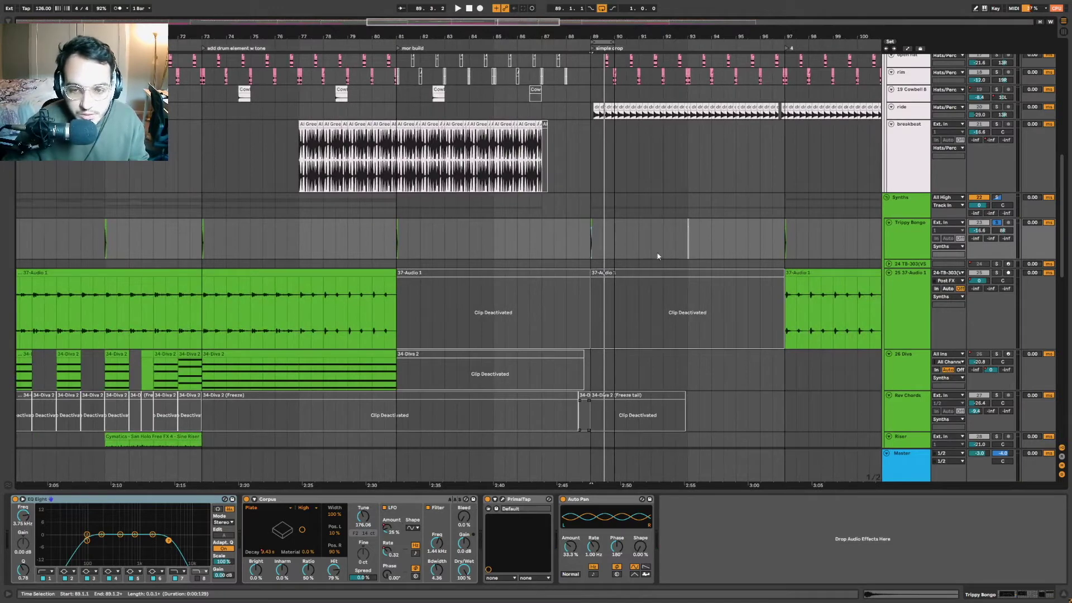
click(398, 257)
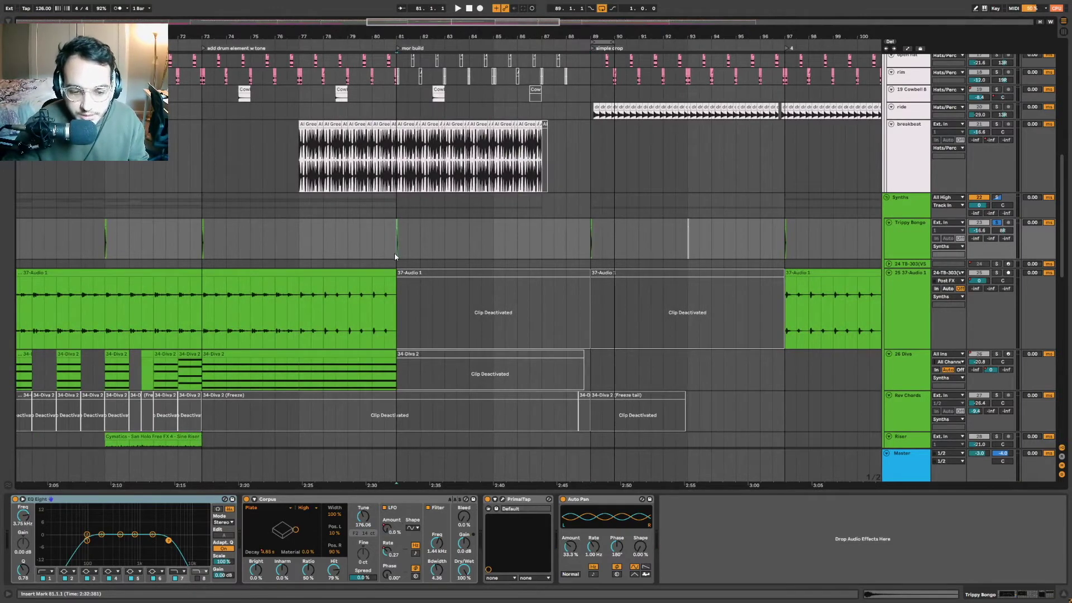
key(space)
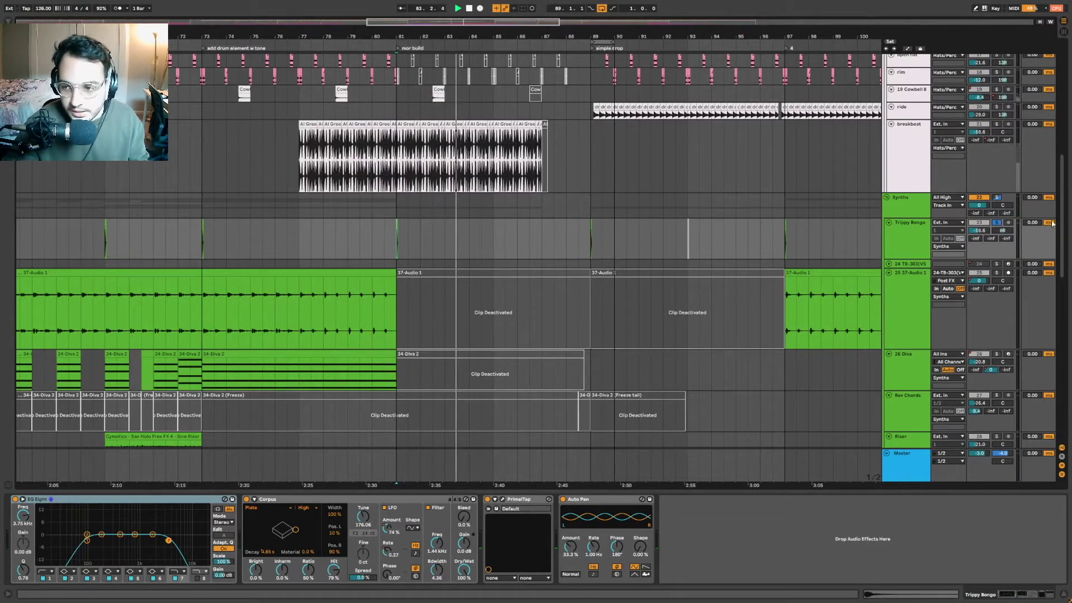
Unsolo the Trippy Bongo and play the full mix from 80.3.1, just before the mor build section.
click(384, 246)
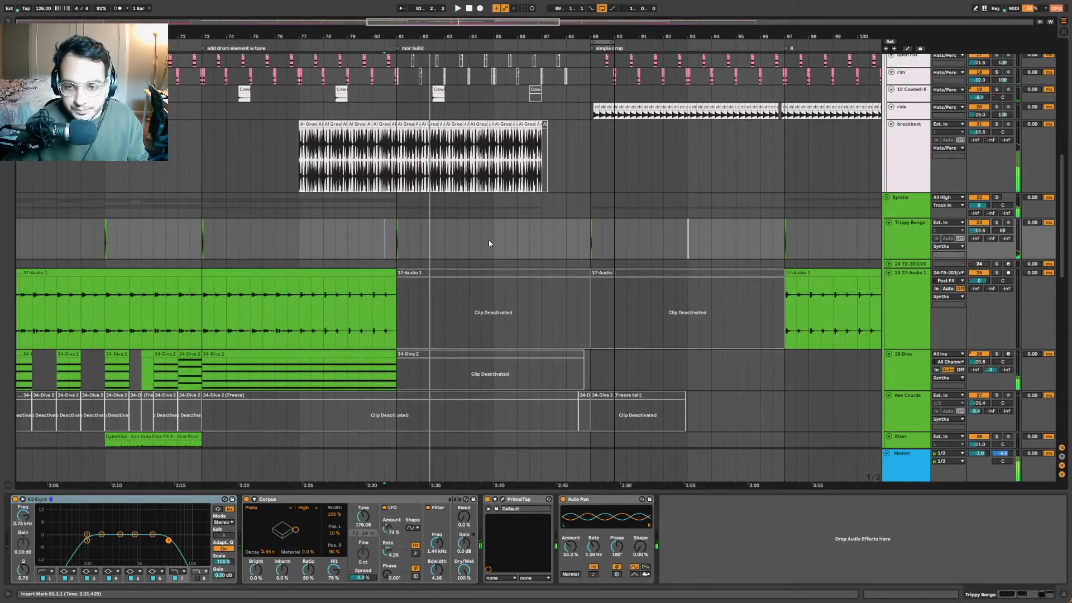
scroll(457, 258, down, 5)
drag(642, 45, 665, 39)
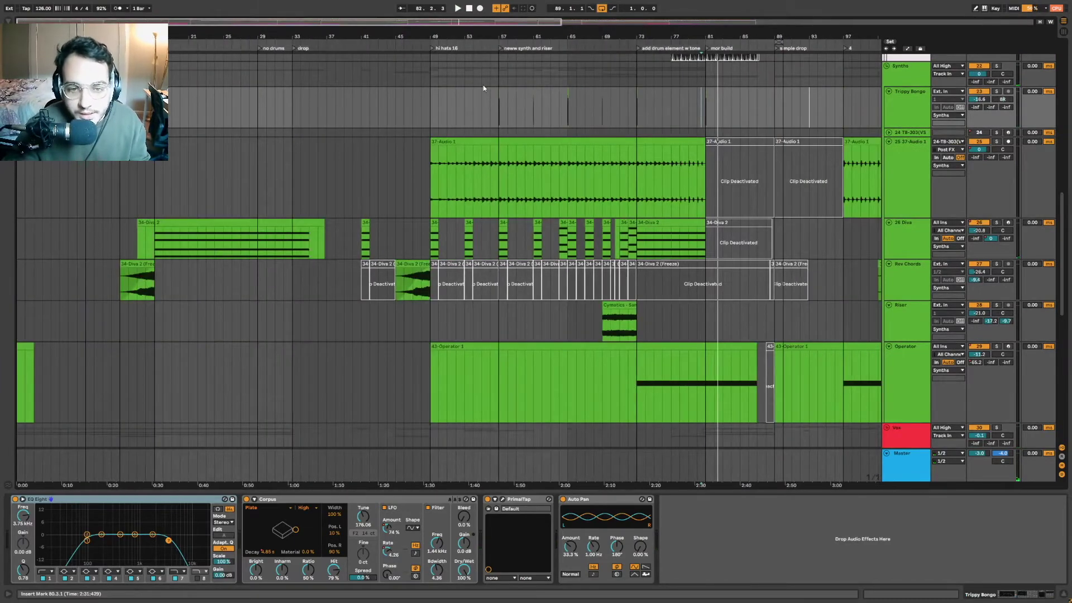
Solo the Diva track and bring up its device chain from the chord clip at bar 49.
drag(427, 33, 433, 48)
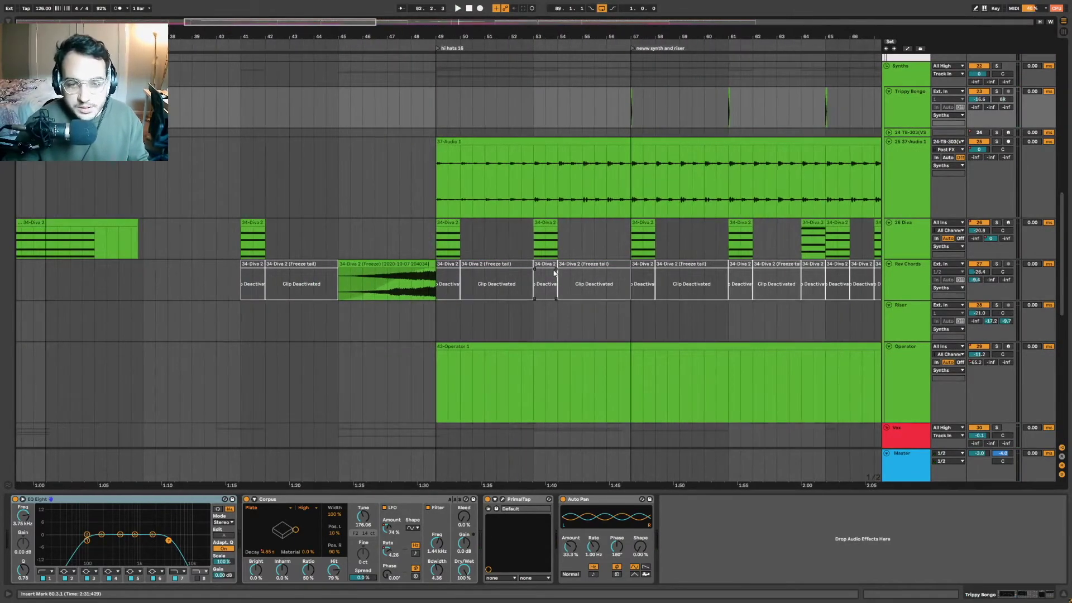
click(446, 224)
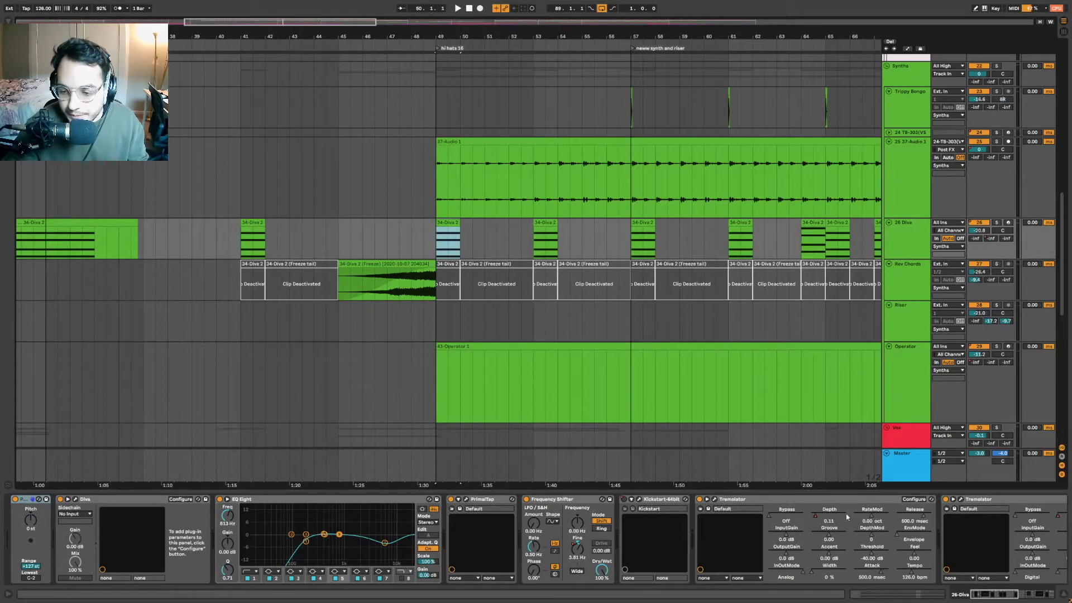
scroll(700, 511, right, 5)
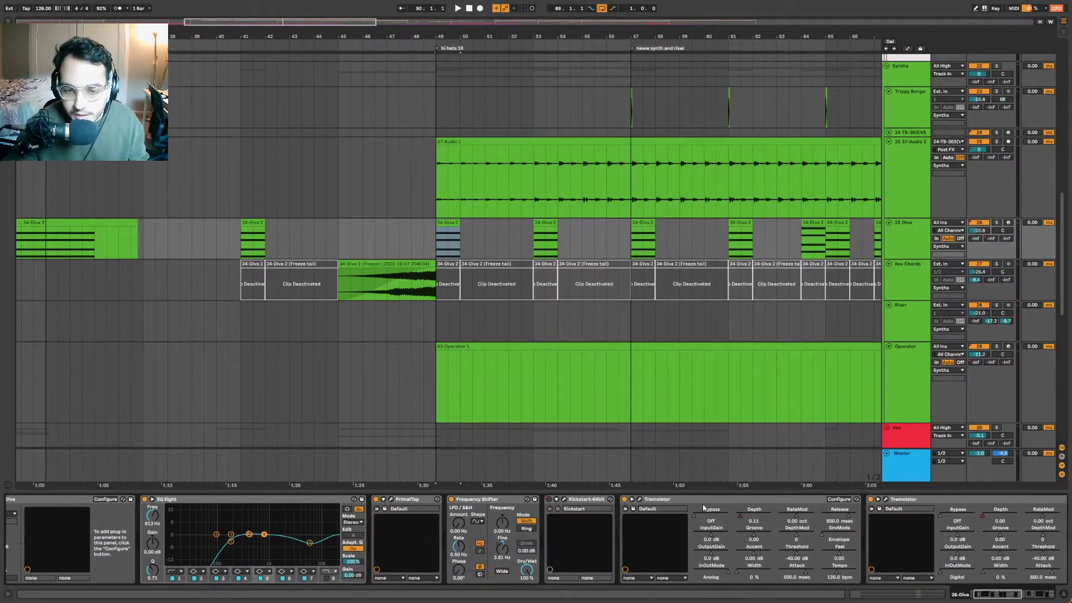
click(998, 223)
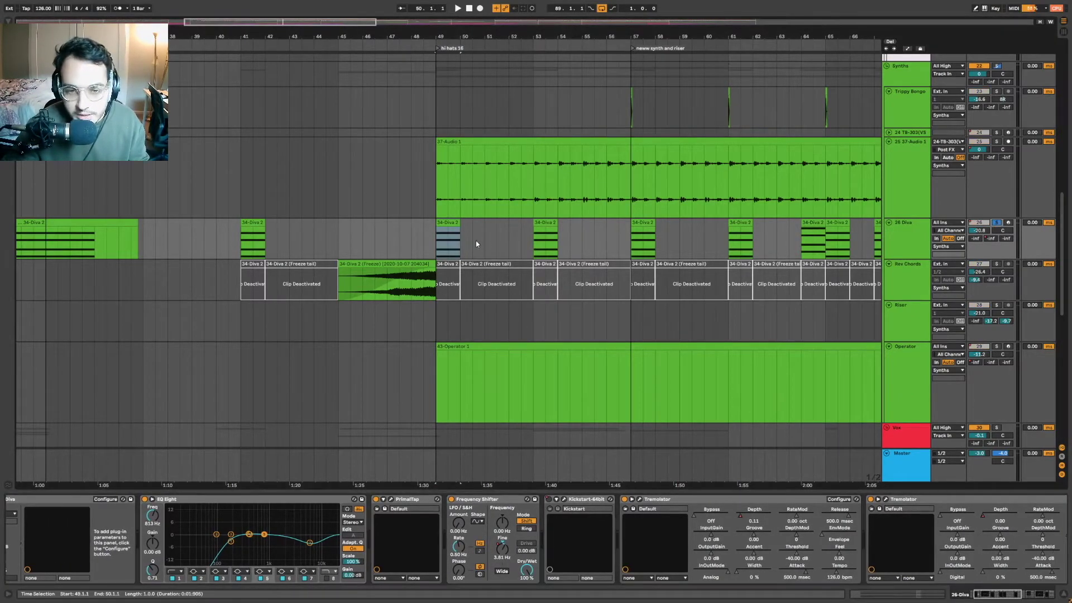
Group Diva's effects from PrimalTap through the second Tremolator into an Audio Effect Rack and switch the rack off.
click(471, 499)
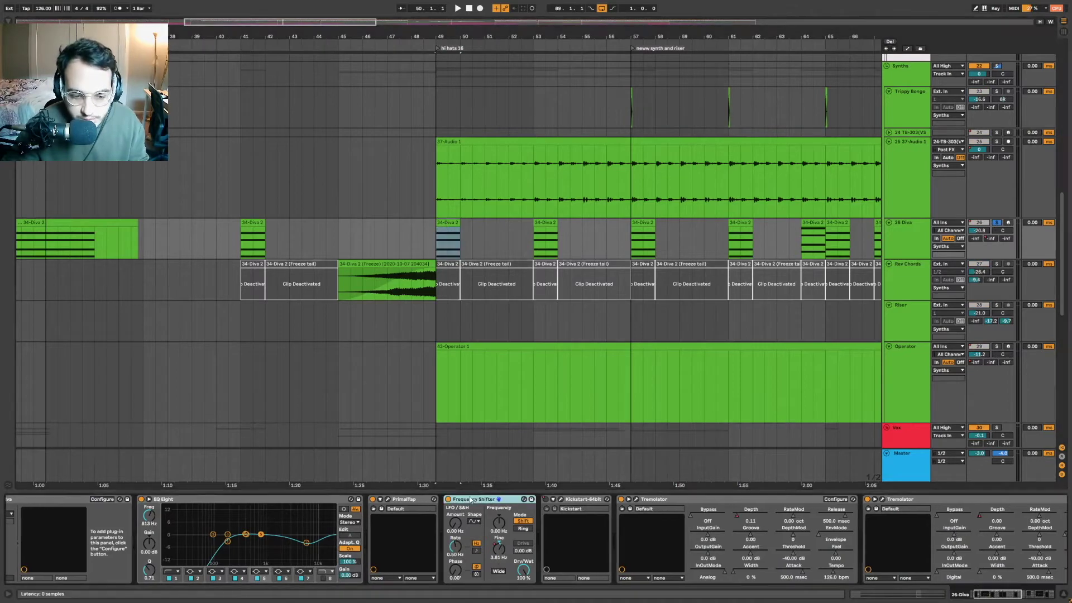
click(409, 500)
shift+click(960, 502)
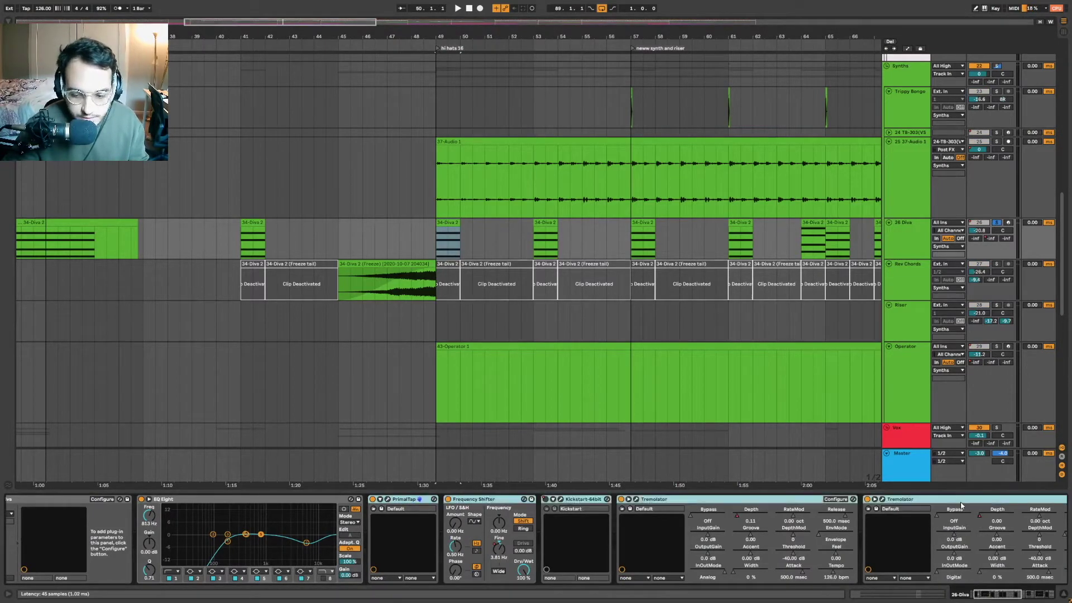
key(ctrl+g)
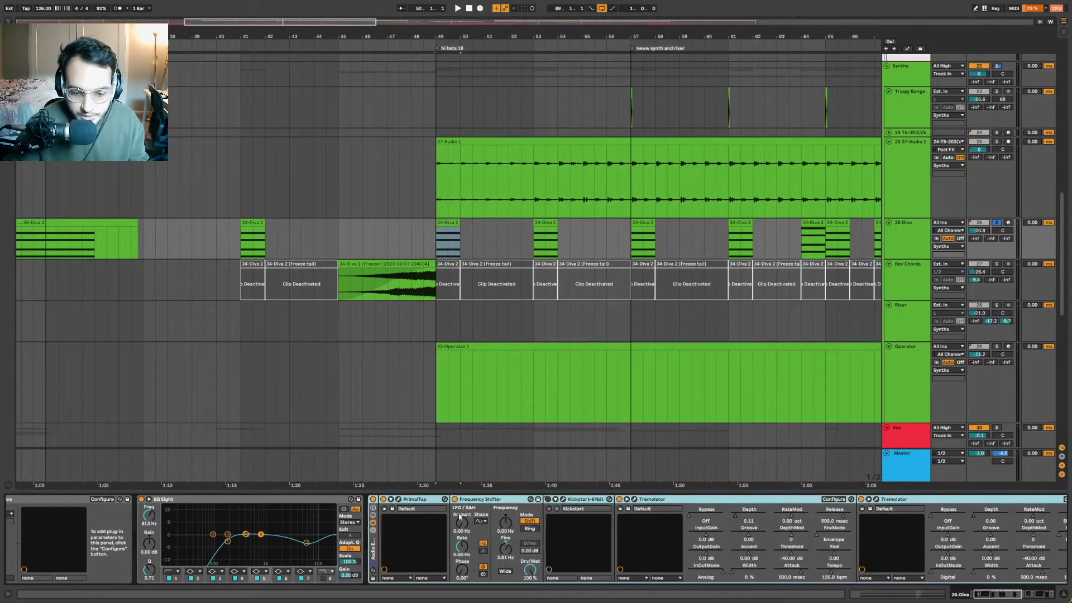
click(373, 500)
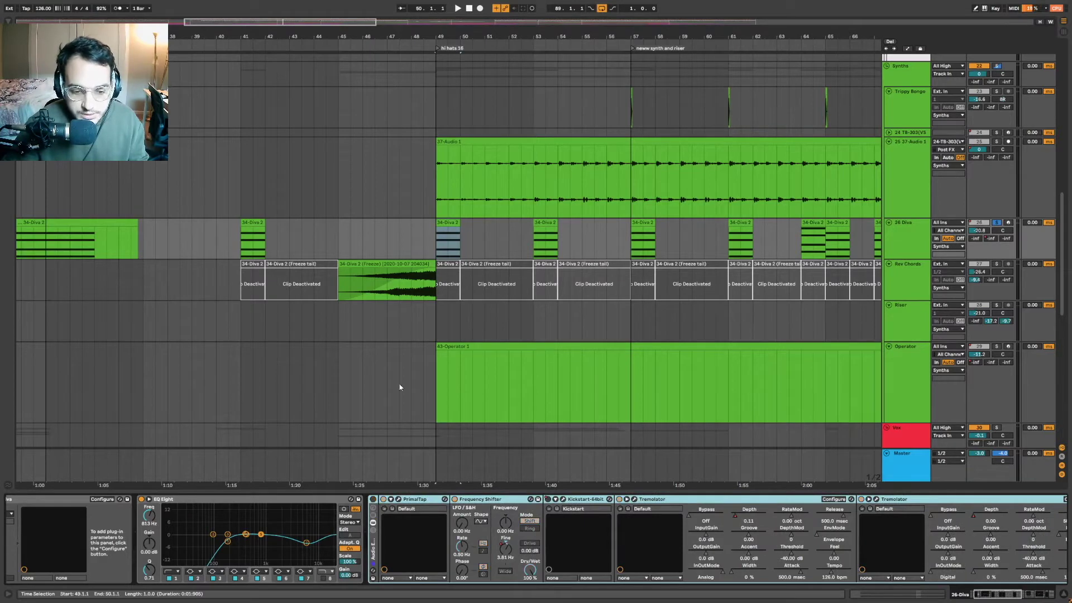
Play the soloed Diva chord from bar 49 with the effect rack bypassed.
click(440, 242)
key(space)
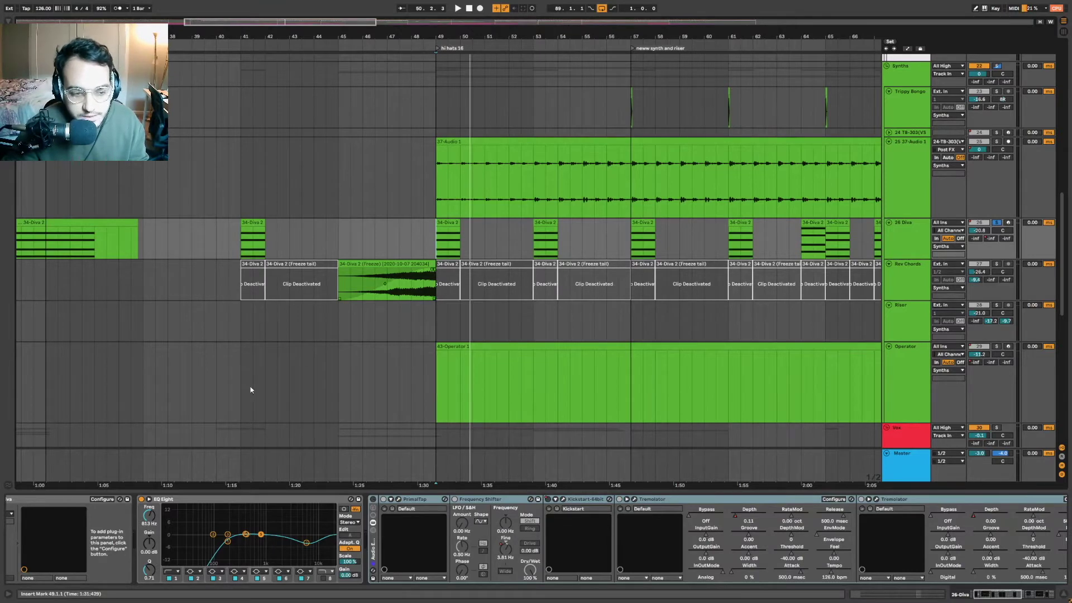
scroll(250, 390, left, 3)
scroll(109, 518, left, 4)
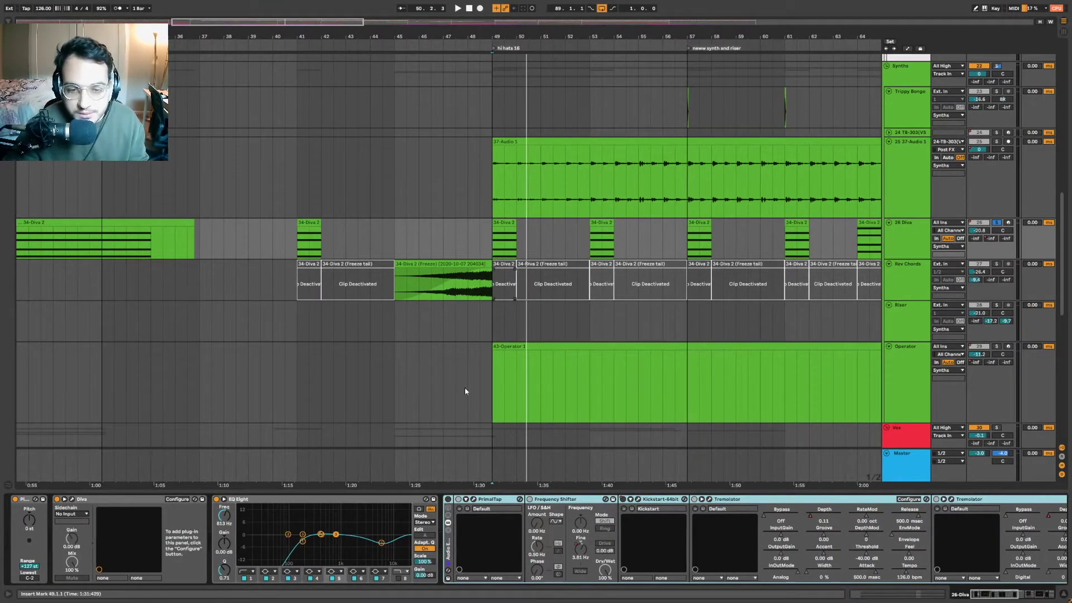
Play the Diva chords at bars 49 and 53 with the effect rack enabled.
scroll(490, 271, right, 5)
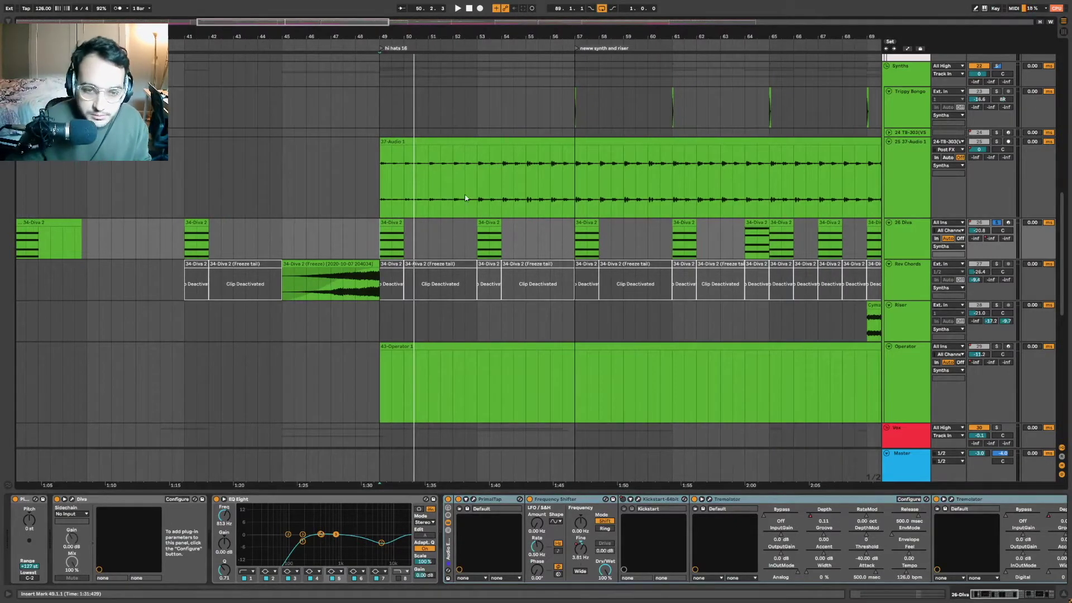
key(space)
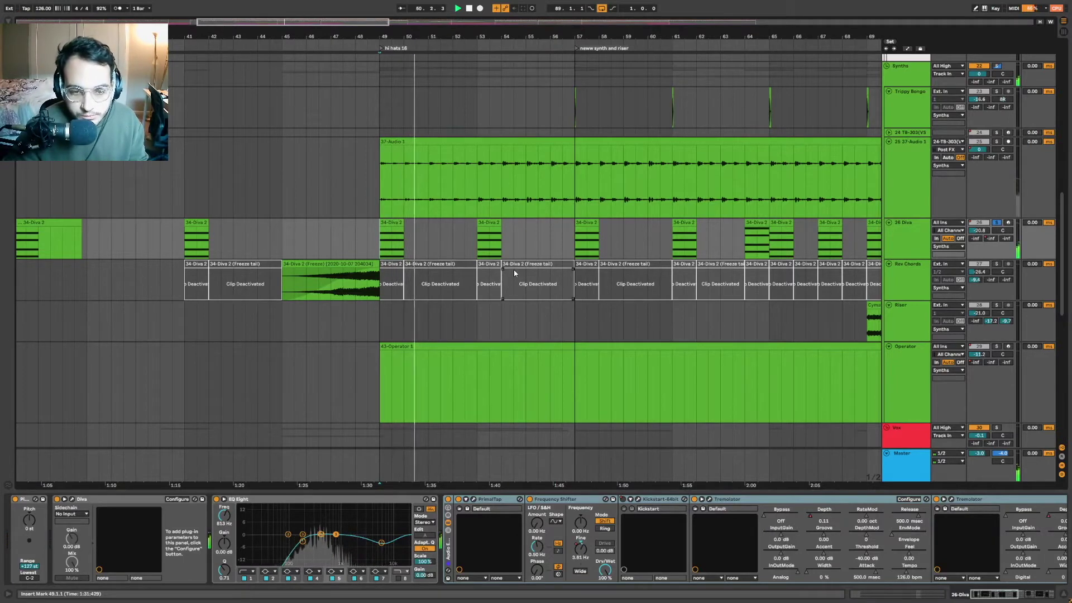
click(478, 246)
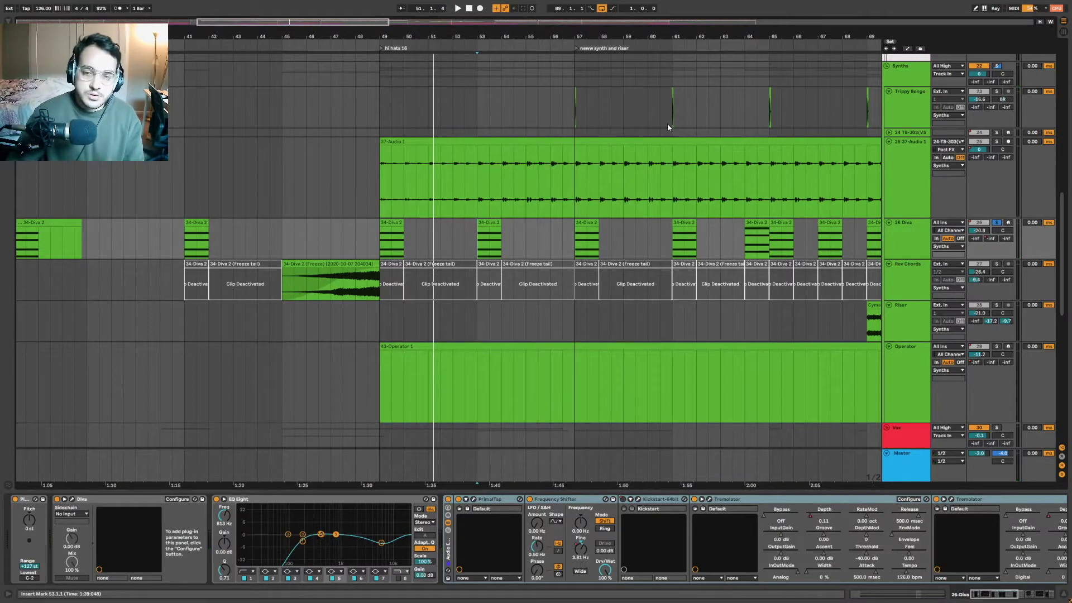
key(space)
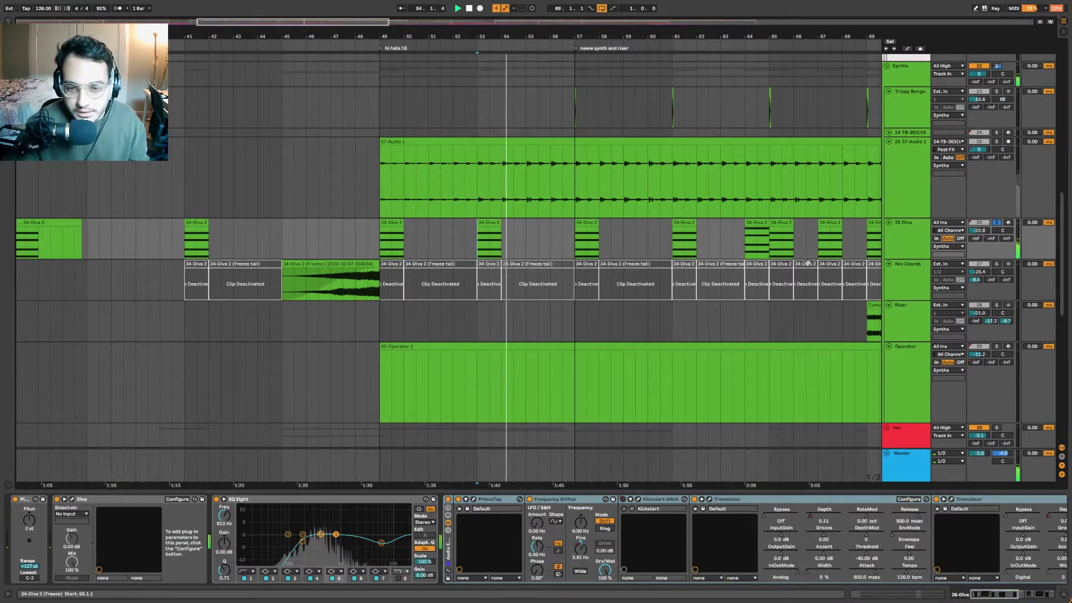
Show automation and look through the Diva track's list of automated devices, including the rack's Frequency Shifter.
click(909, 246)
key(a)
click(908, 230)
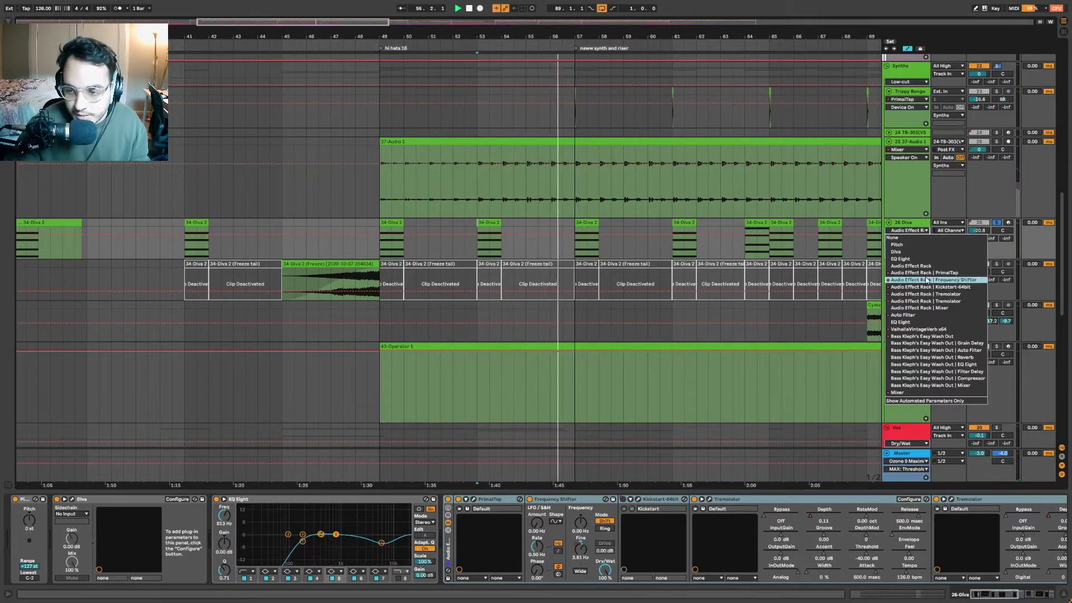
click(586, 226)
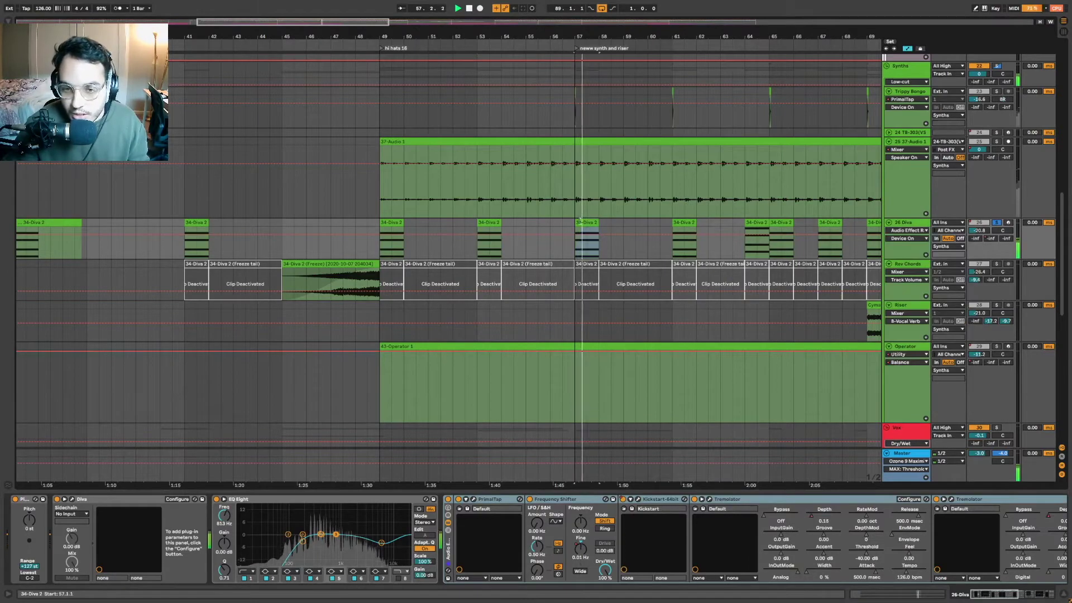
key(a)
Select the Diva chord clip at bar 57 and play it in solo to hear its modulation effects.
key(minus)
key(minus)
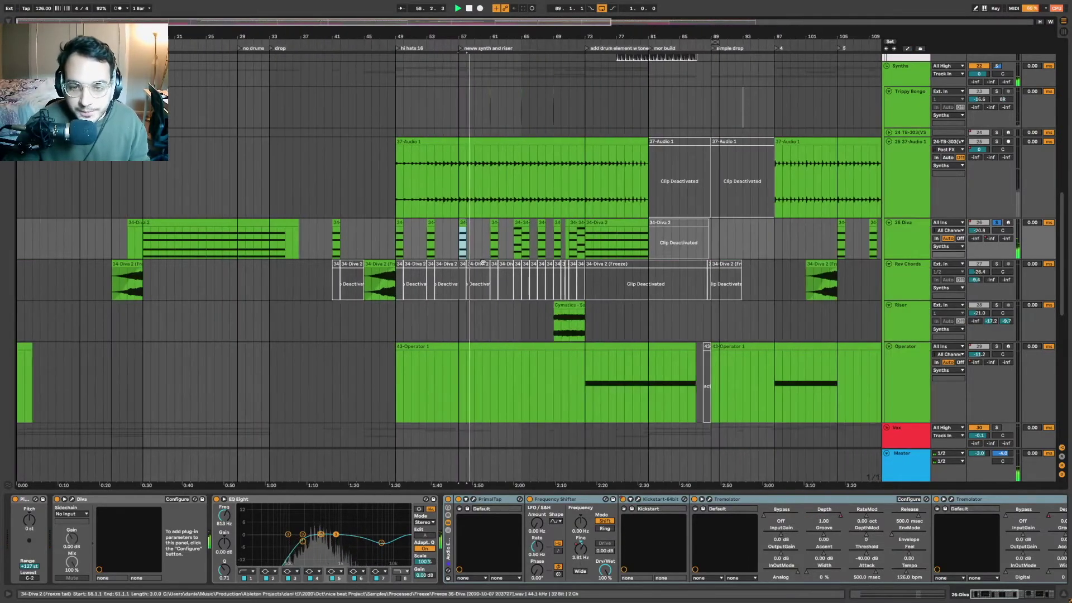
click(469, 8)
key(plus)
key(plus)
key(plus)
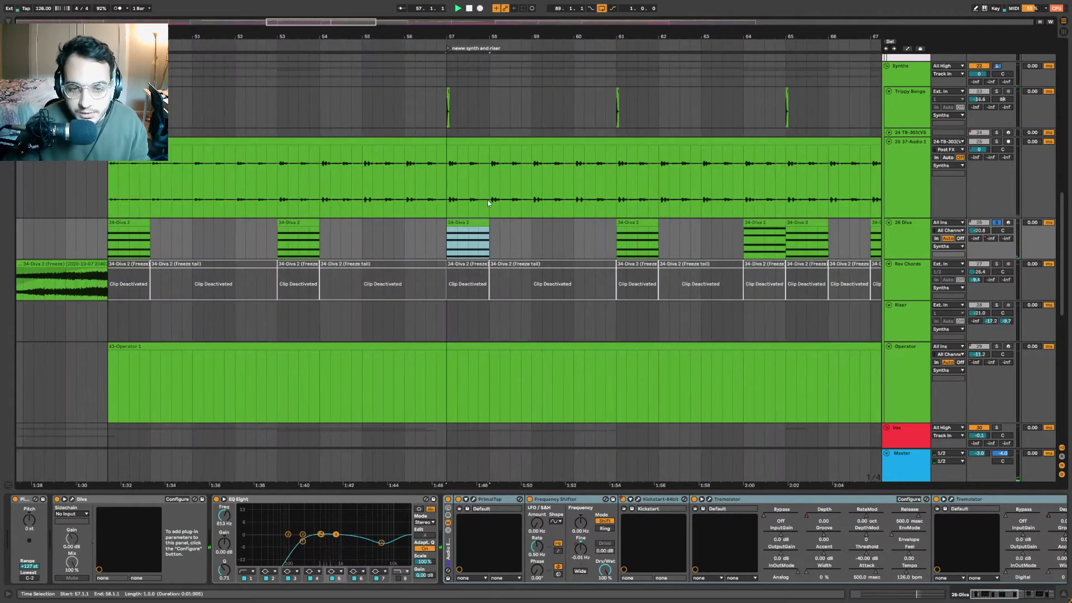
key(space)
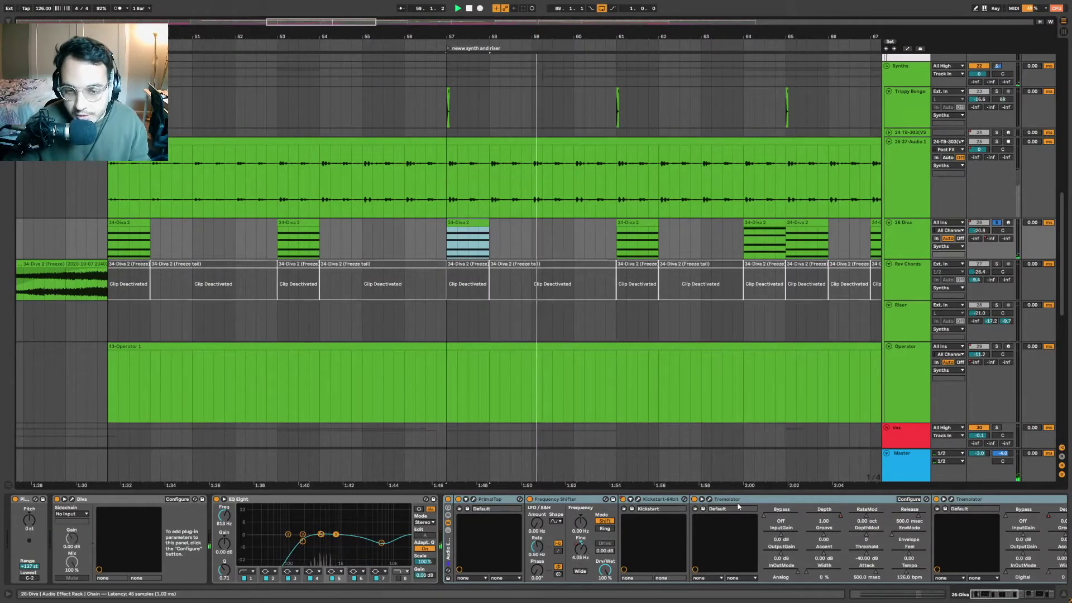
key(space)
click(478, 253)
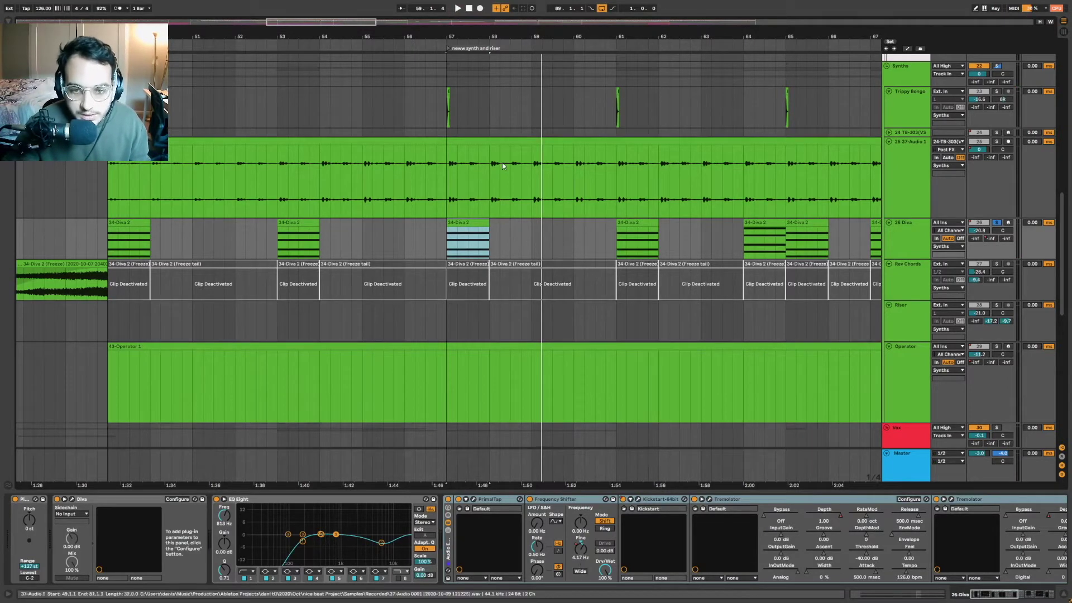
key(space)
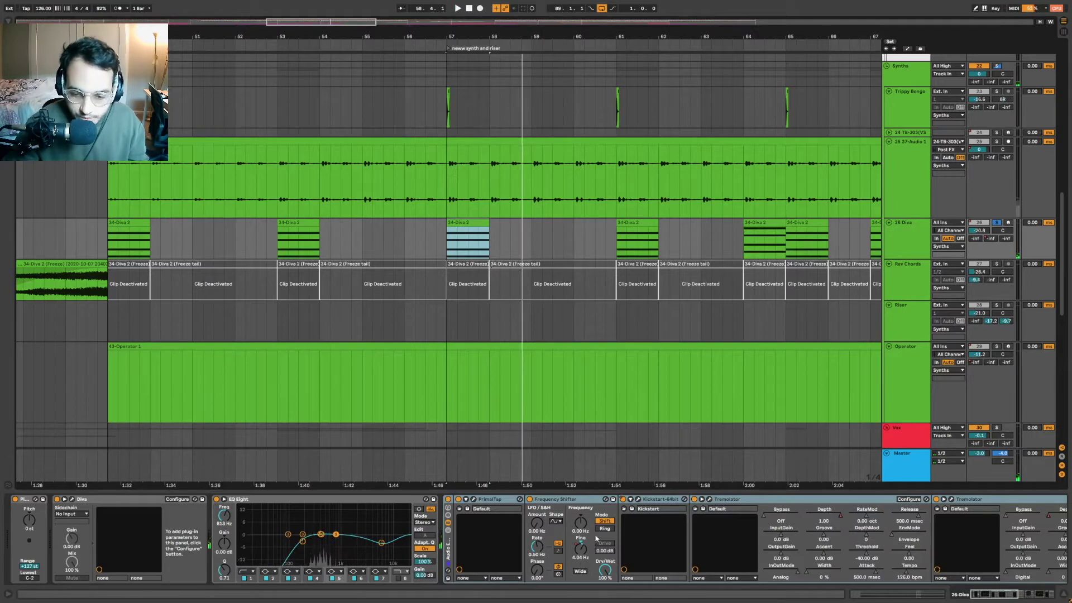
Examine the Diva track's Frequency Shifter Fine automation and the devices following it in the chain, including Auto Filter.
key(a)
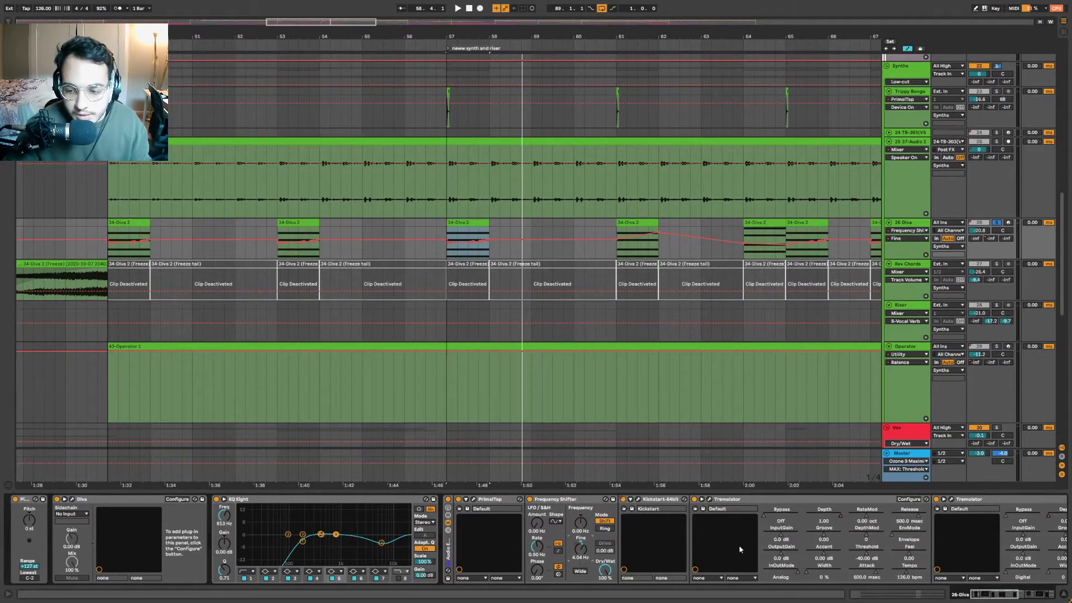
scroll(898, 529, down, 10)
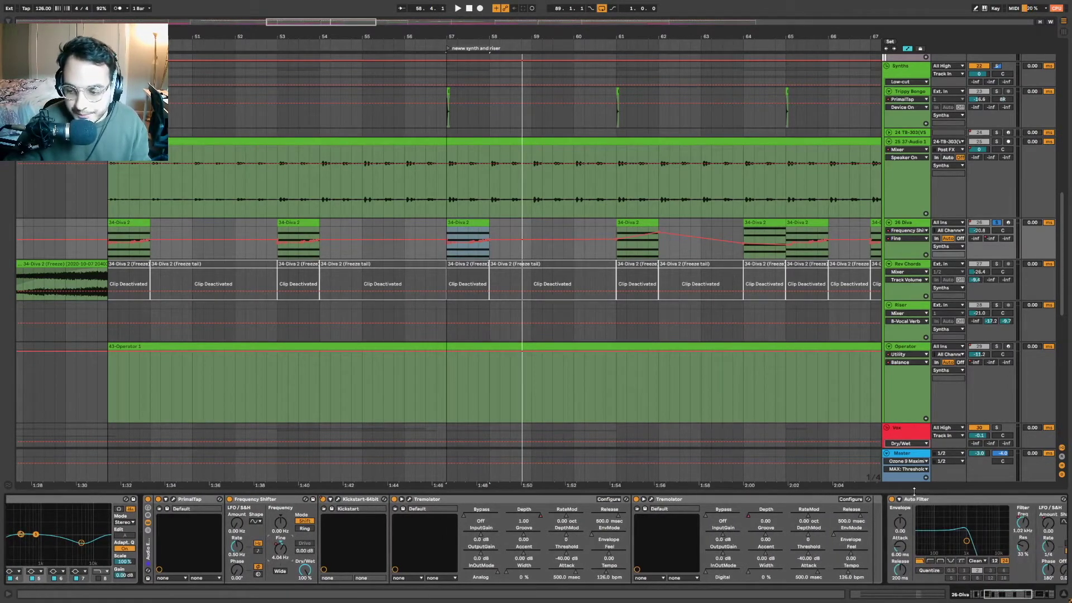
scroll(894, 525, down, 8)
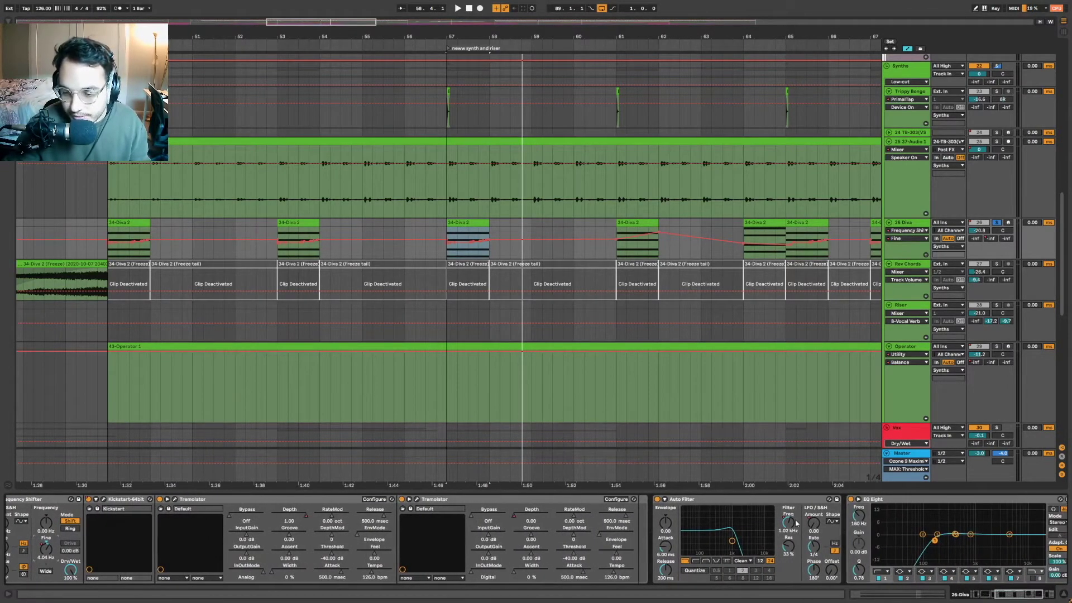
drag(461, 39, 461, 11)
key(a)
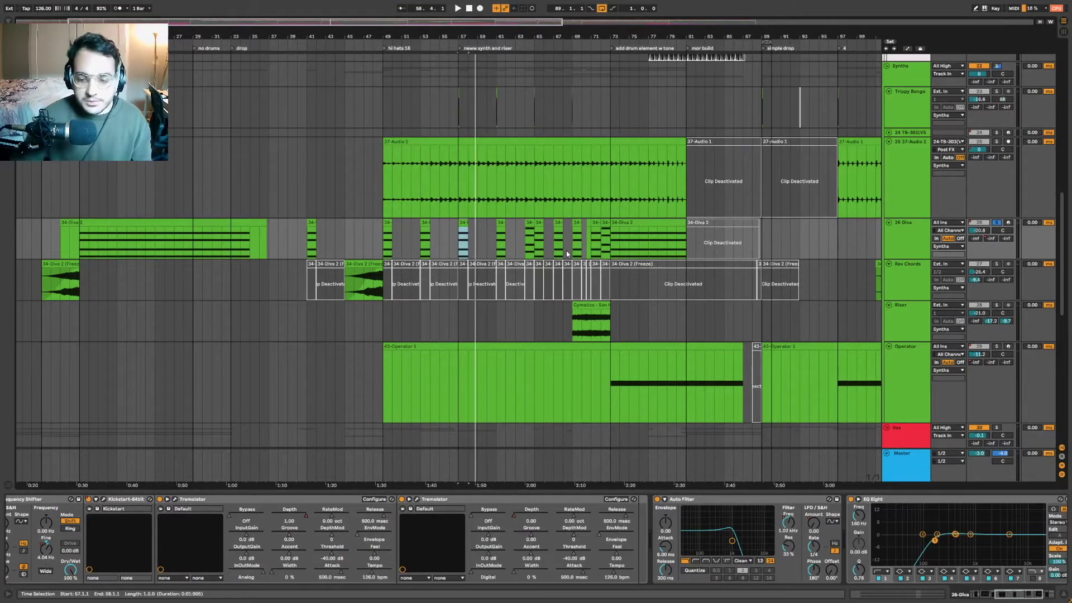
Hide the device view and show the whole song's arrangement around the synth and vocal tracks.
click(499, 242)
scroll(480, 237, down, 4)
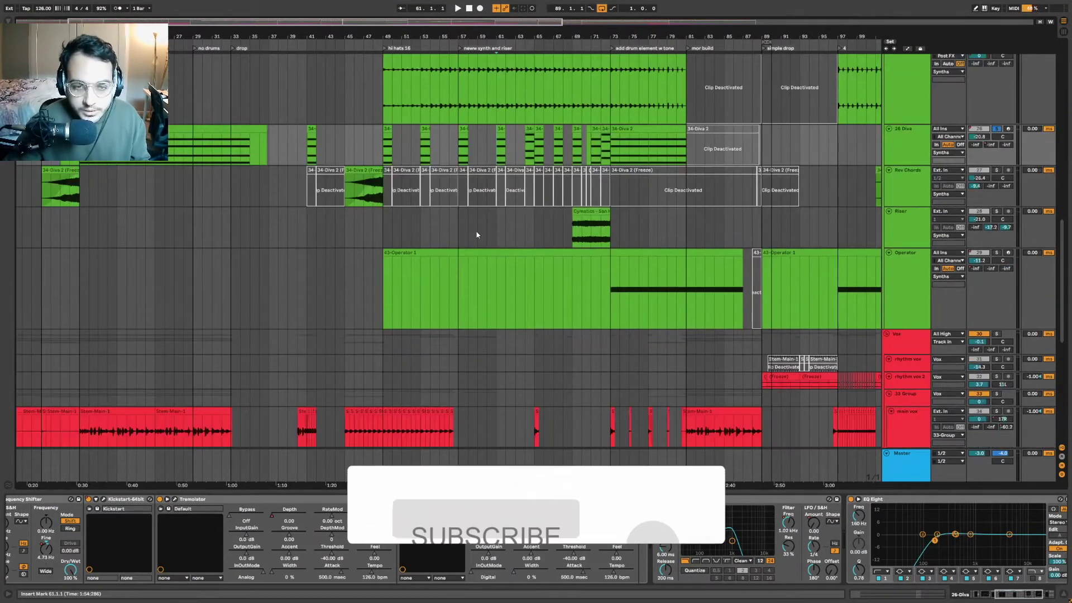
scroll(477, 235, up, 3)
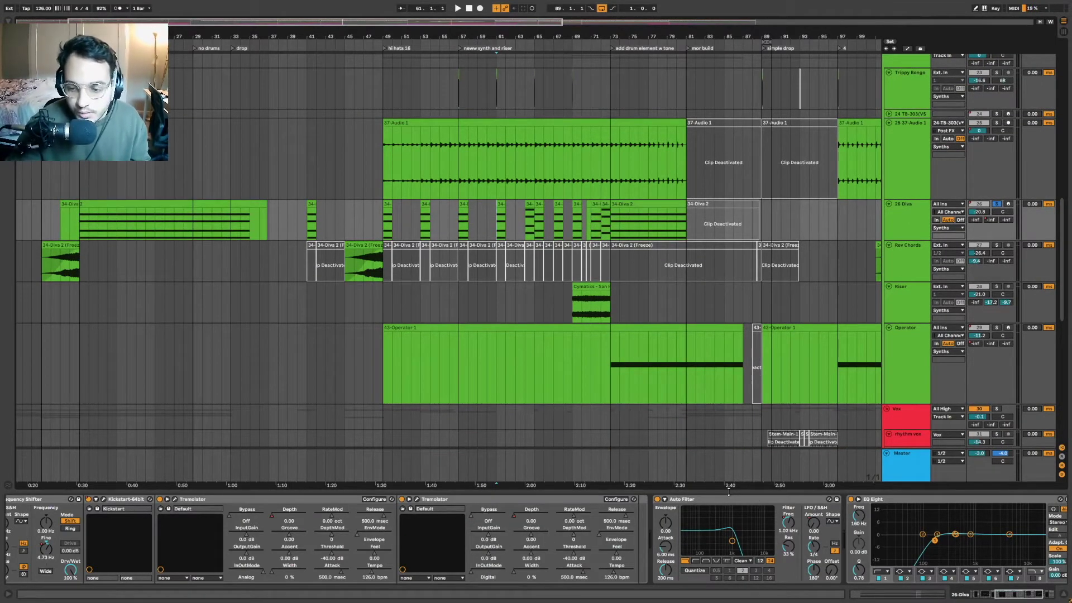
drag(729, 491, 728, 592)
drag(343, 31, 404, 3)
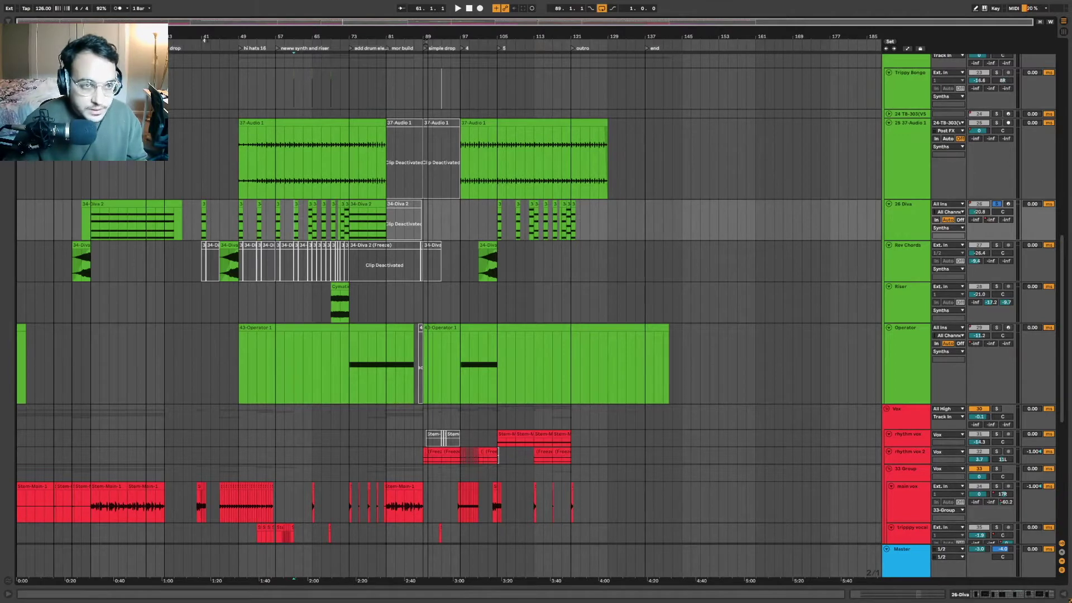
Solo the Rev Chords track and play its reversed chord clip from bar 45.
drag(404, 2, 404, 31)
click(416, 277)
scroll(397, 285, up, 1)
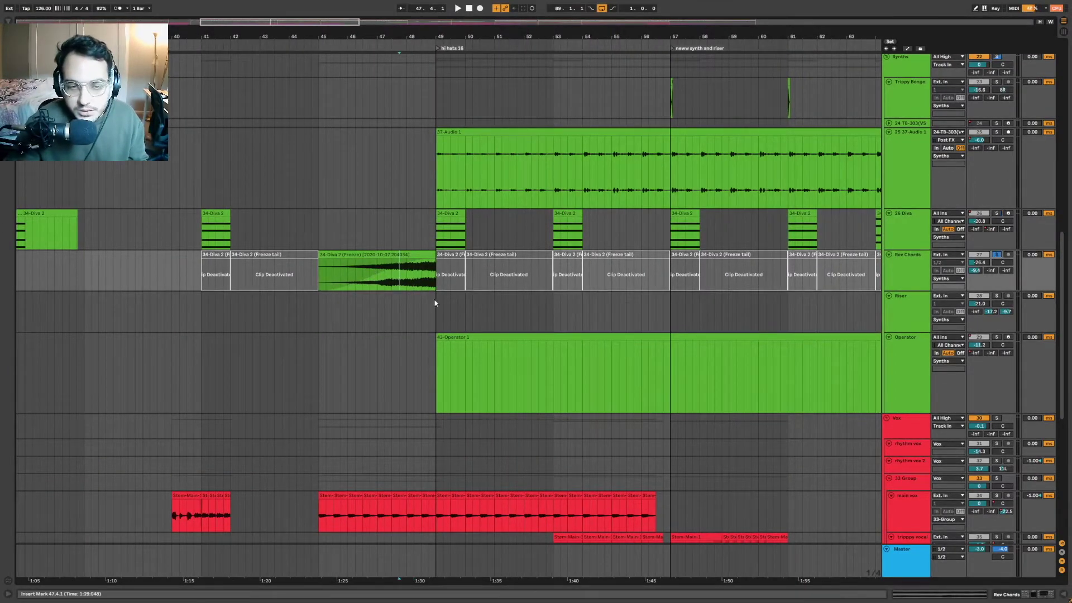
click(412, 271)
key(space)
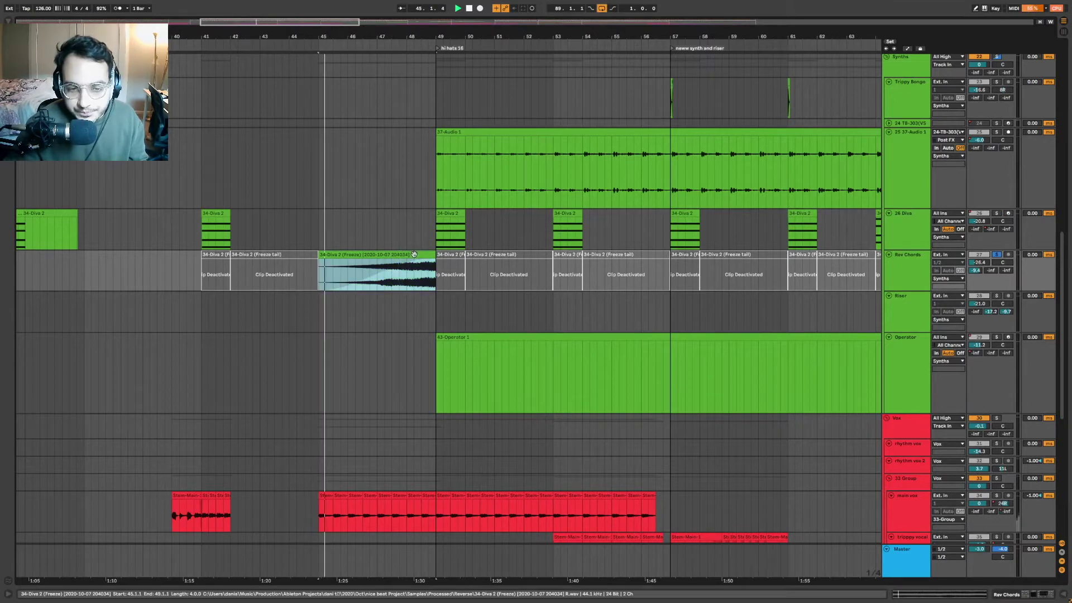
Enlarge the Rev Chords track and select its reversed chord clip at bar 45.
drag(910, 288, 910, 320)
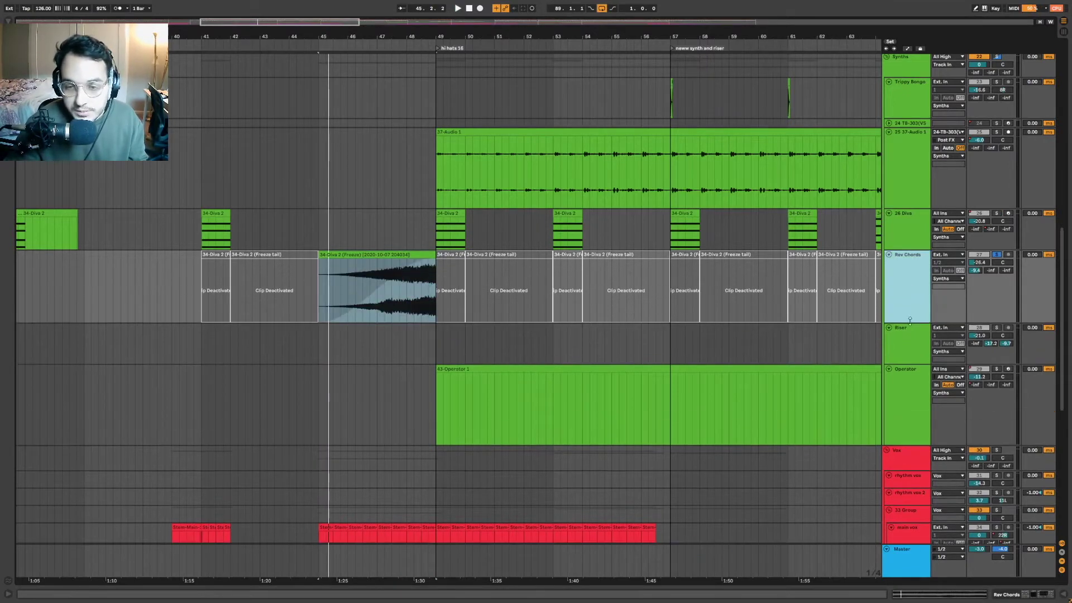
click(399, 296)
click(407, 290)
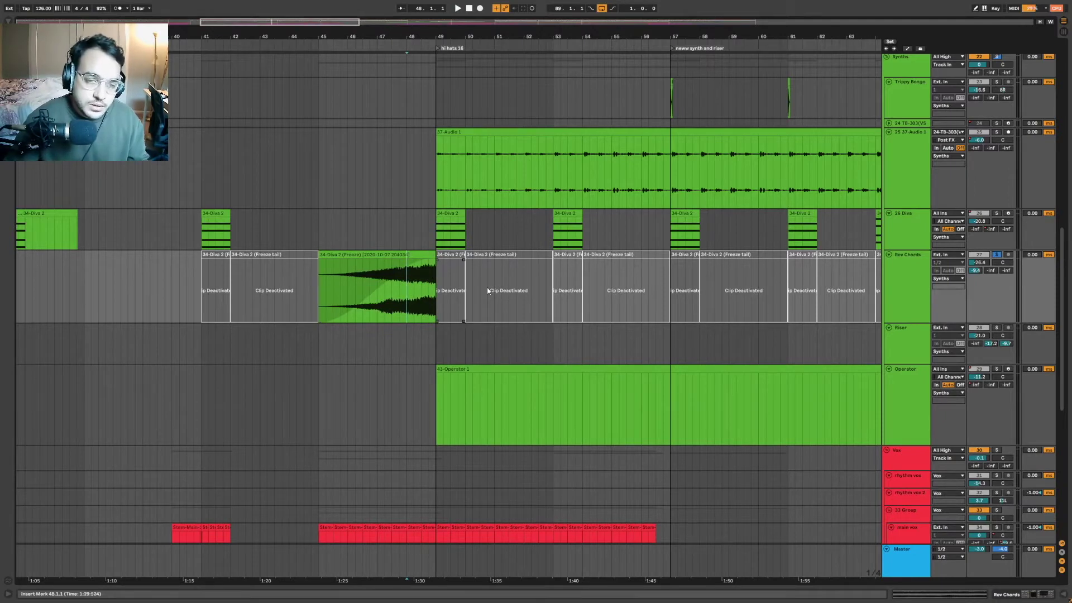
click(410, 255)
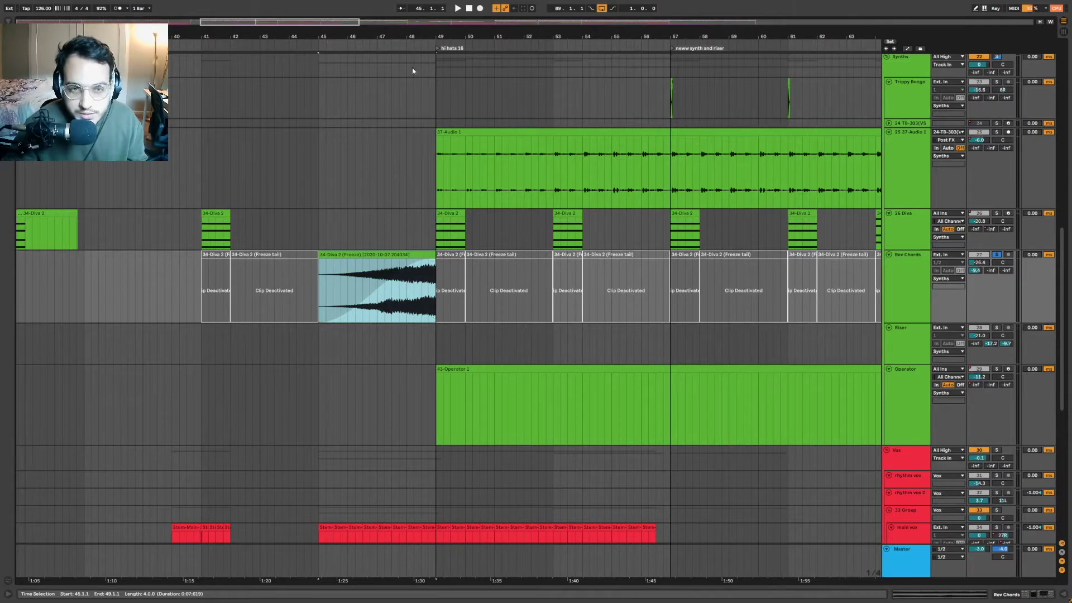
Compare the Diva chord clip at bar 49 with the reversed chord clip leading into it.
scroll(427, 168, down, 3)
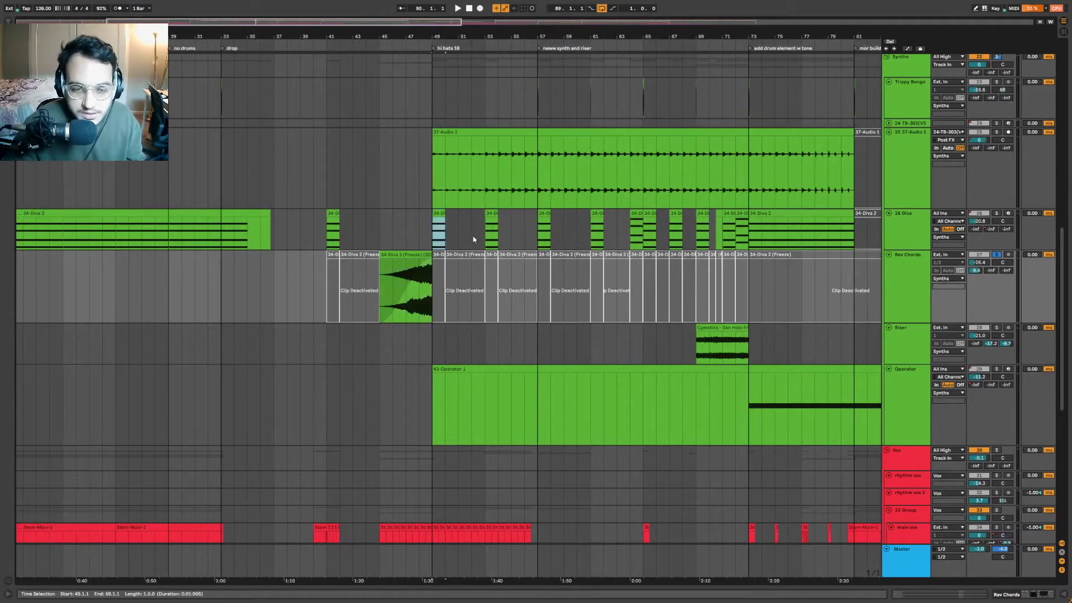
click(439, 237)
click(418, 301)
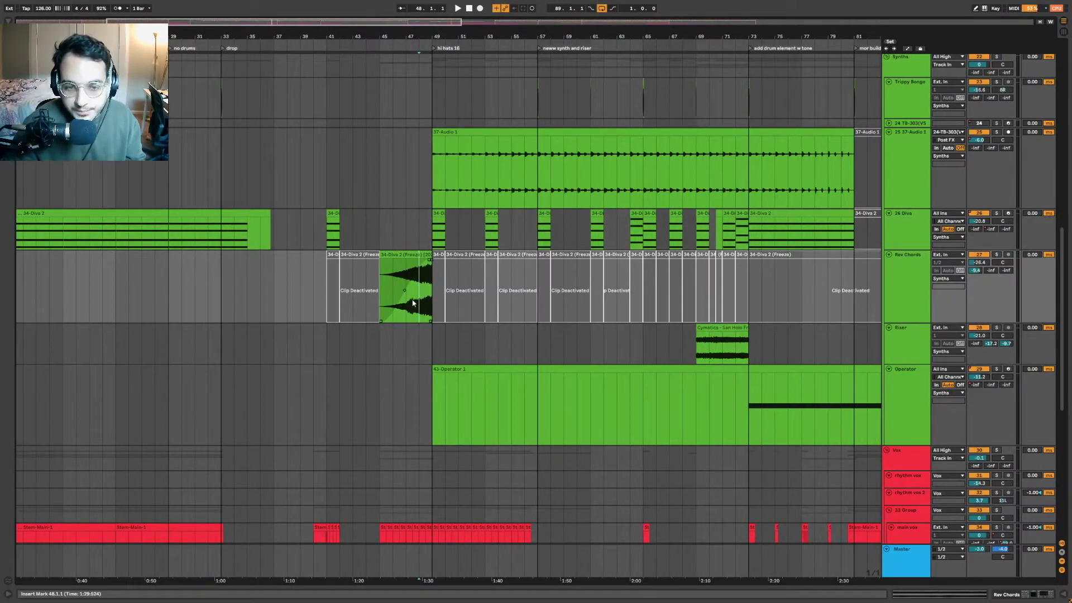
Play the reversed chord clip on Rev Chords from bar 47 up to the chord at bar 49.
click(406, 301)
key(space)
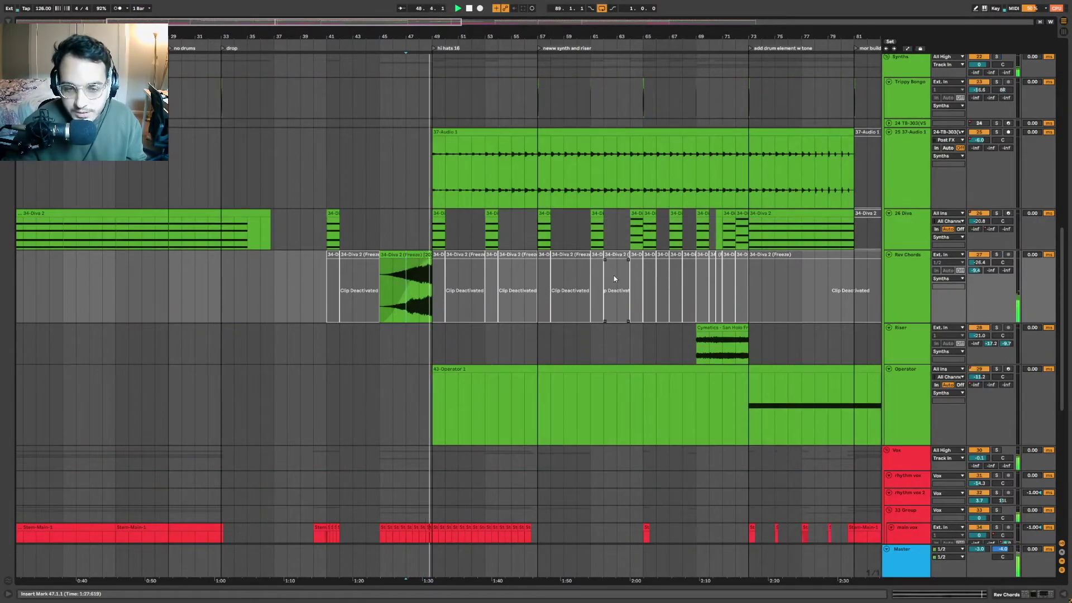
scroll(565, 274, down, 2)
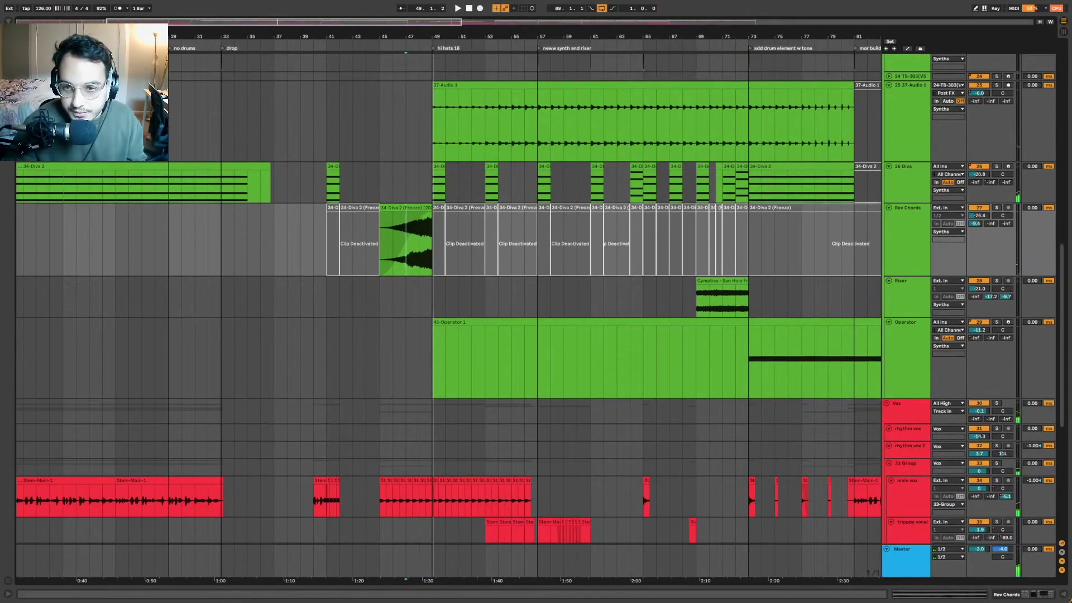
Show the Operator track's device chain, solo the track and play its note from bar 73.
drag(475, 36, 290, 3)
scroll(437, 280, down, 2)
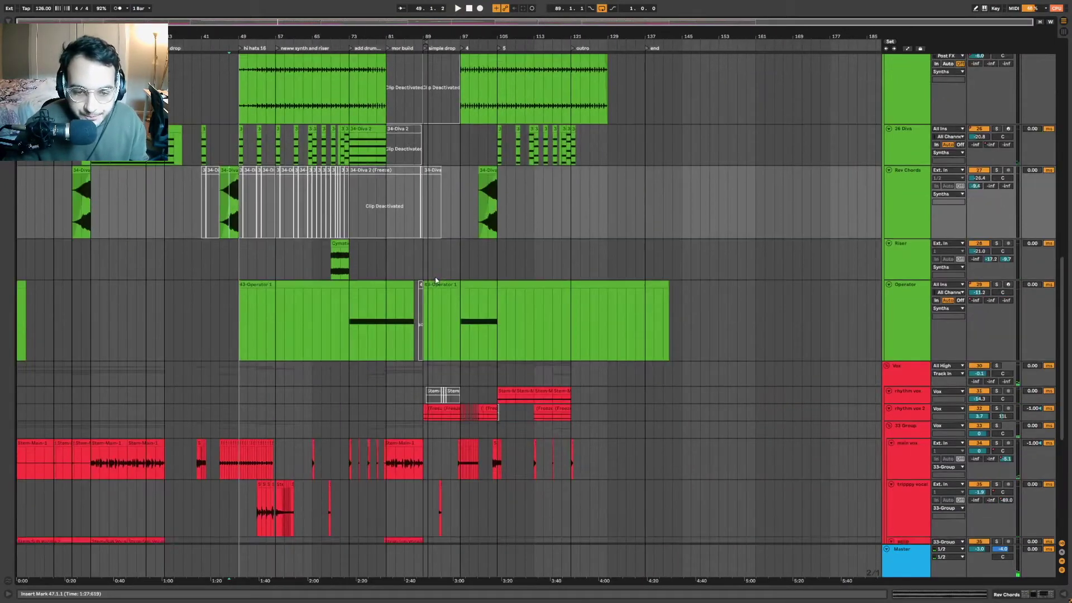
scroll(438, 280, down, 3)
scroll(466, 284, up, 7)
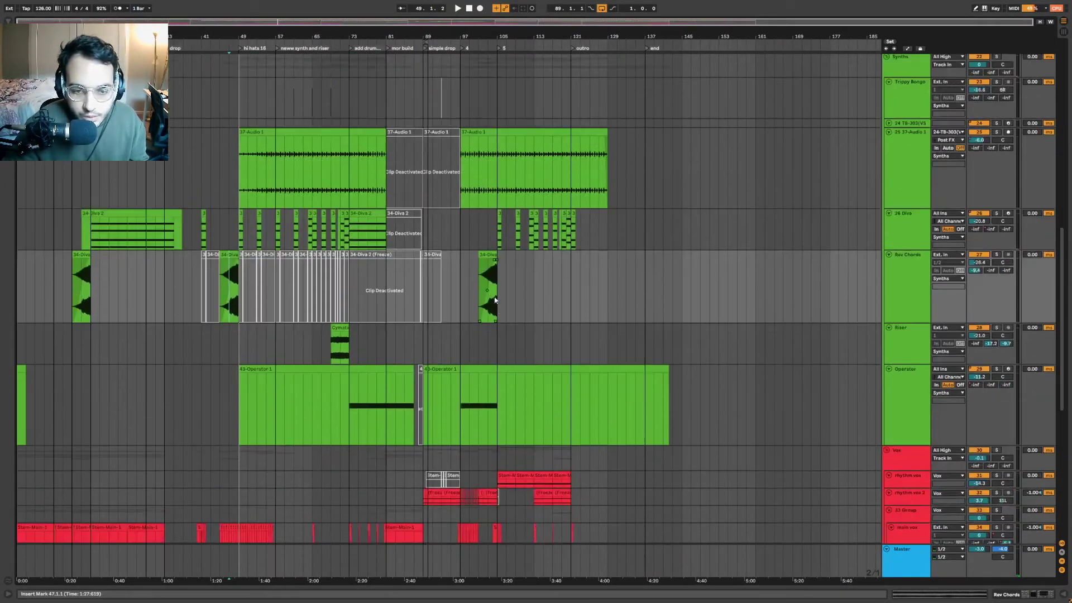
drag(336, 38, 445, 337)
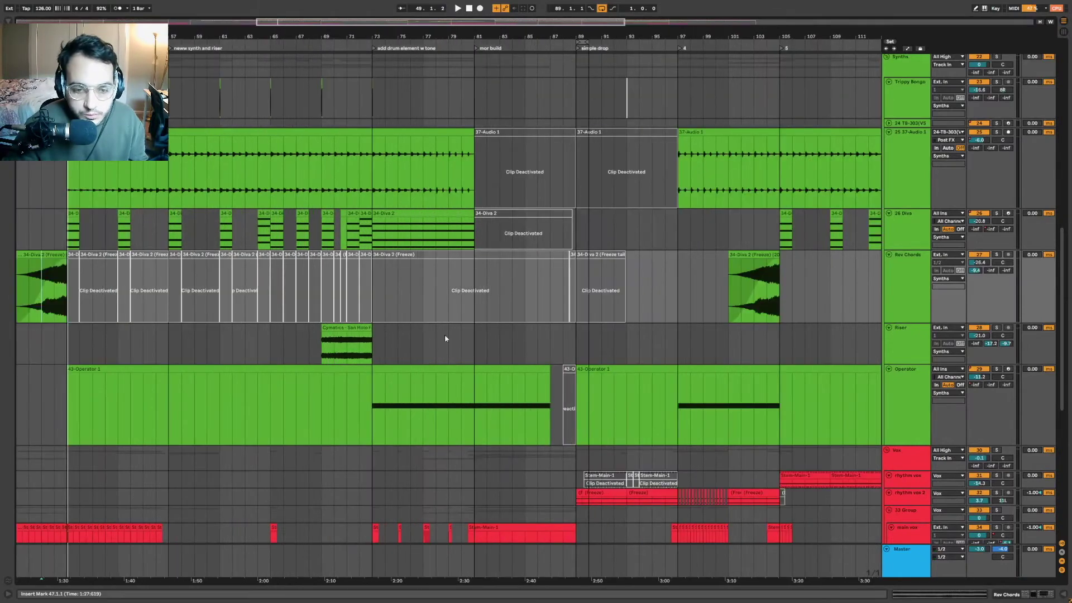
click(374, 418)
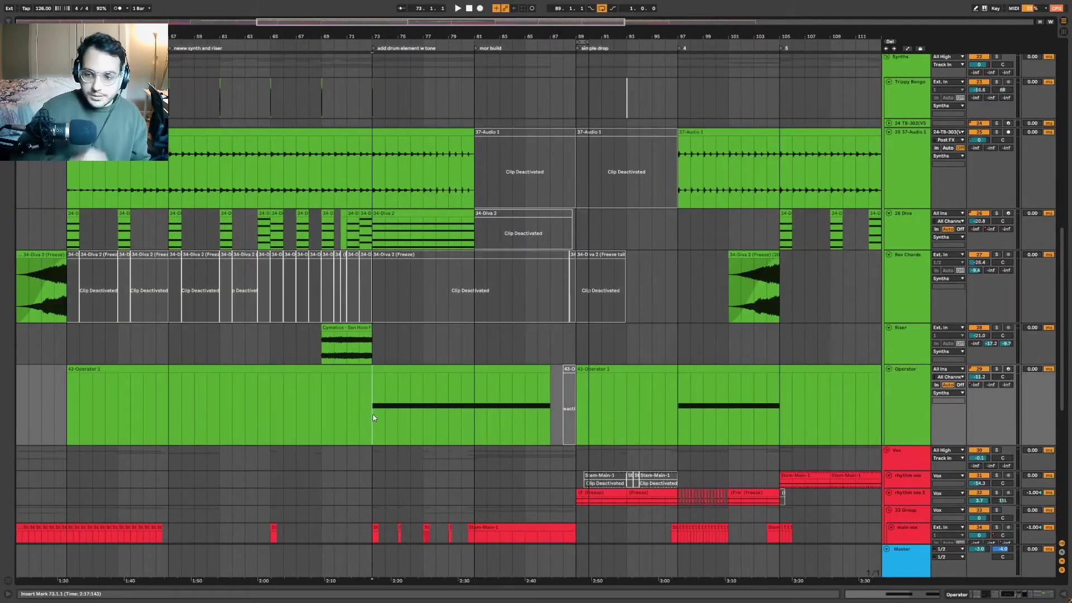
double_click(921, 411)
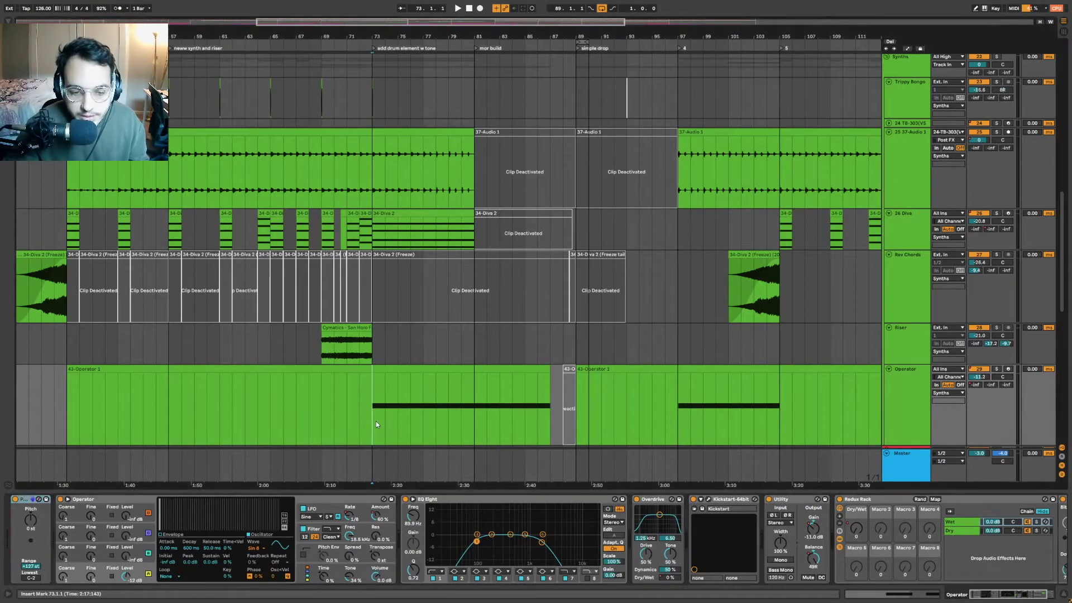
key(space)
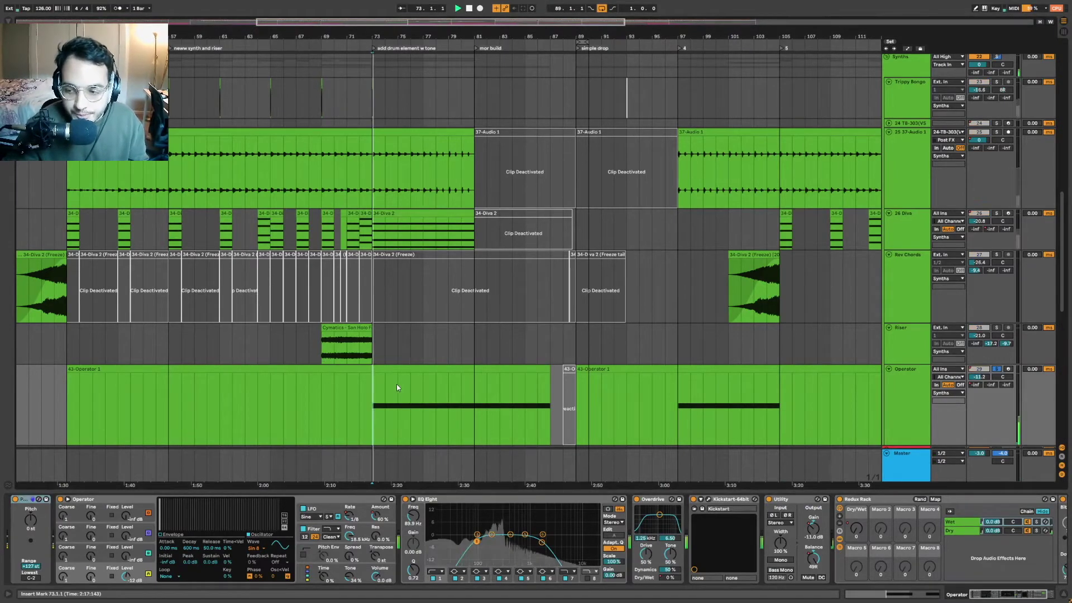
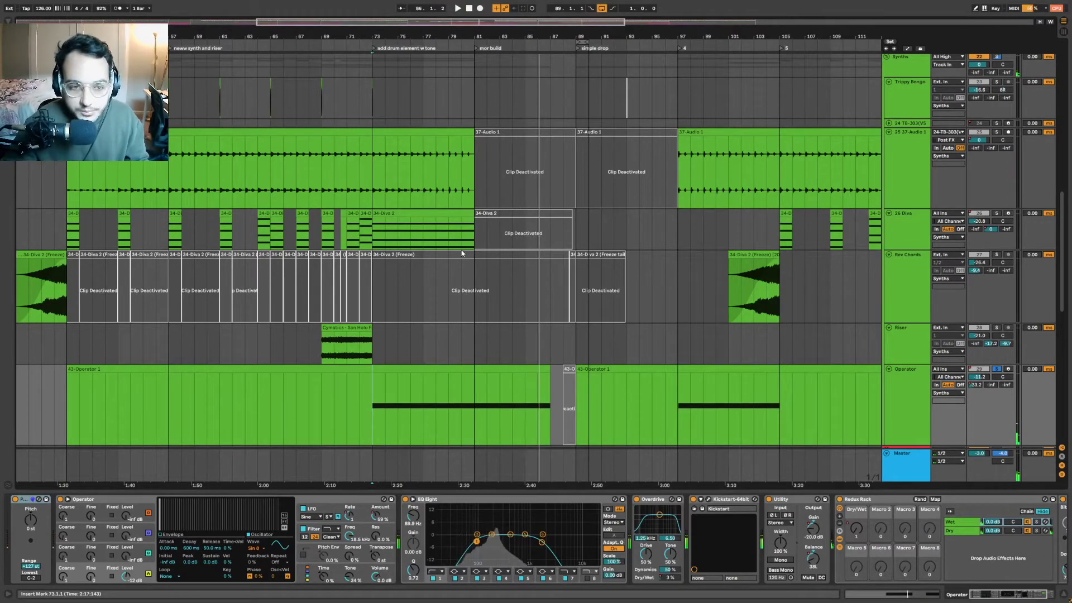
Select the TB-303 track to show its device chain and fold the track.
scroll(449, 241, up, 5)
scroll(534, 260, down, 5)
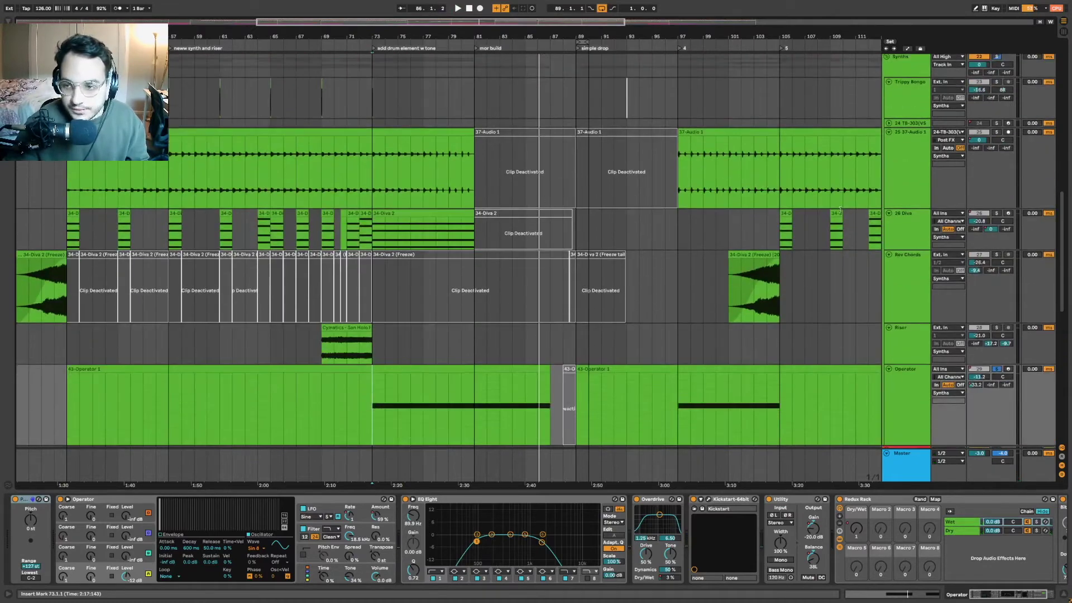
scroll(792, 163, up, 4)
drag(680, 35, 636, 23)
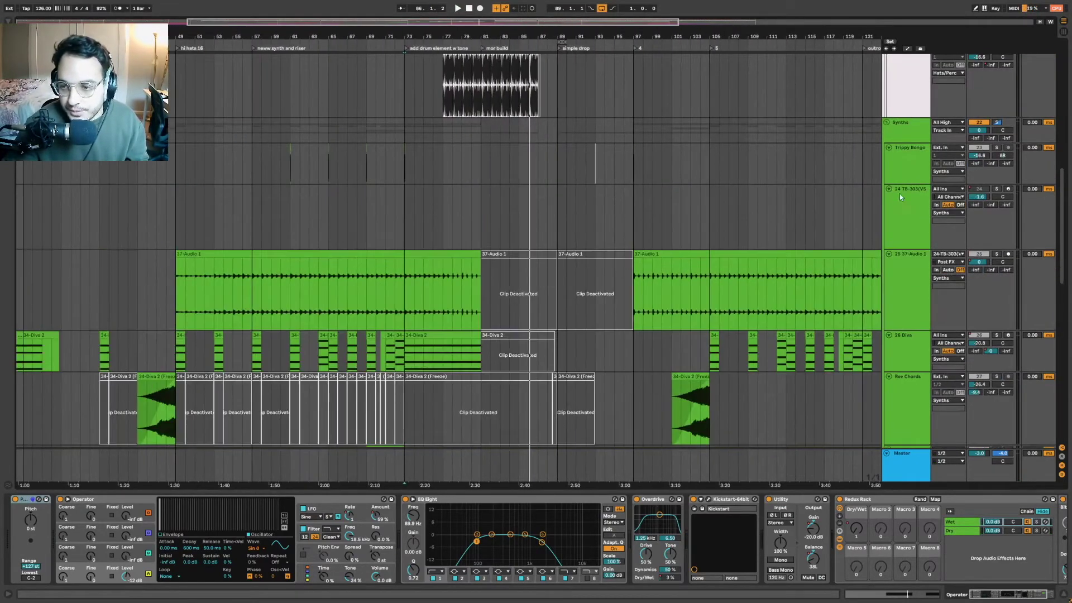
click(903, 203)
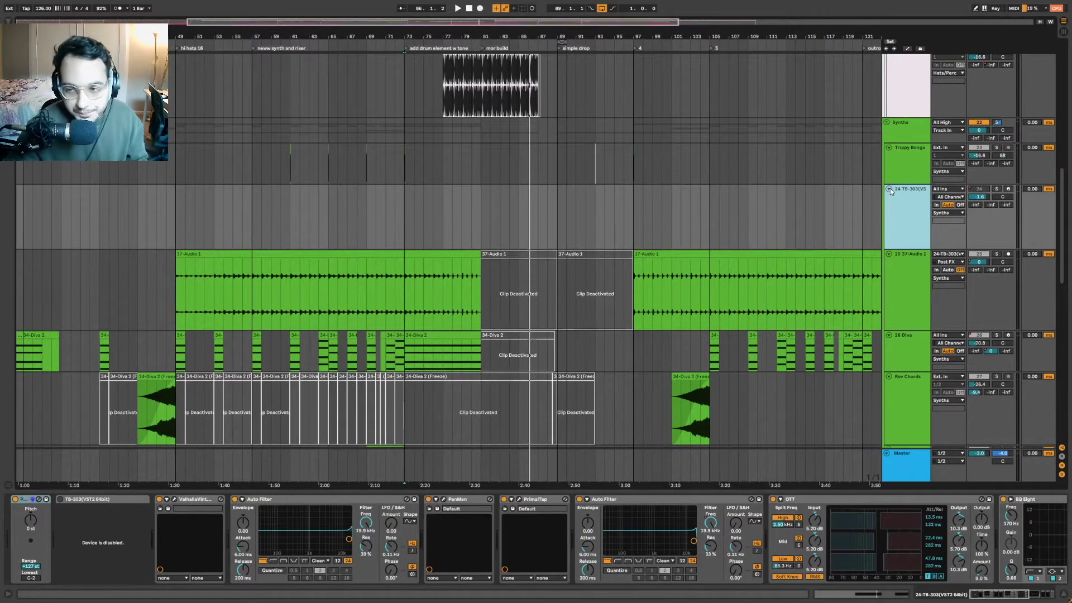
click(889, 188)
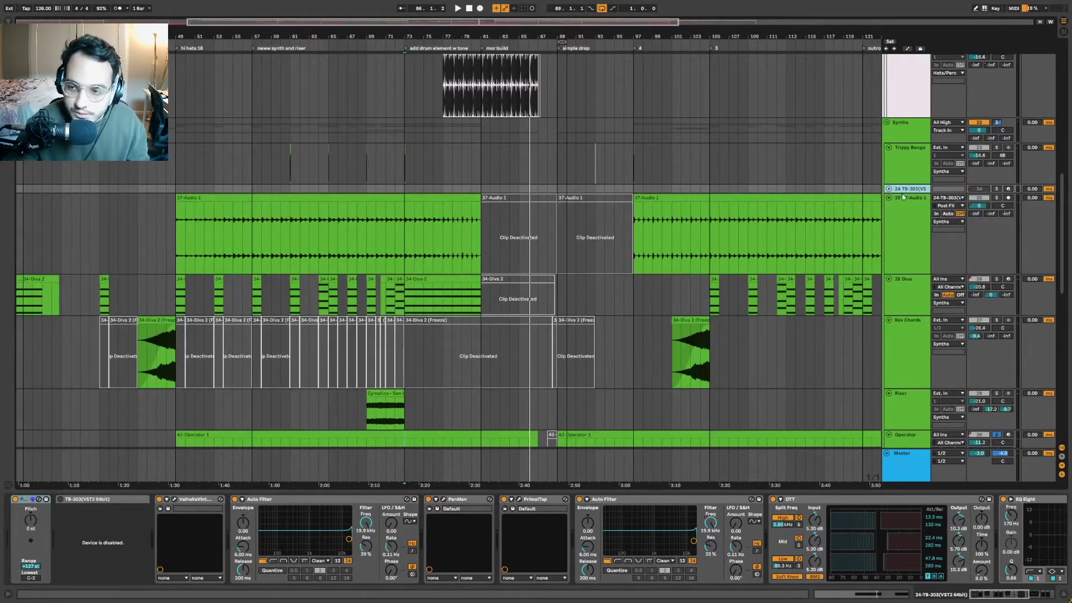
Solo the 37-Audio 1 track and play its recorded clip from bar 54.
scroll(510, 222, down, 2)
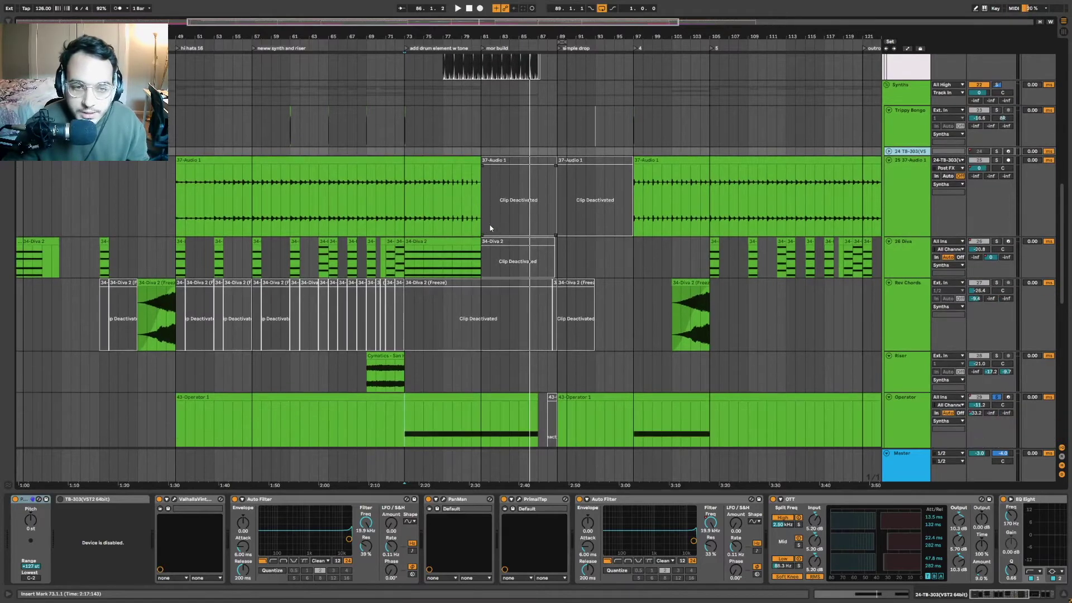
scroll(422, 247, up, 2)
click(260, 240)
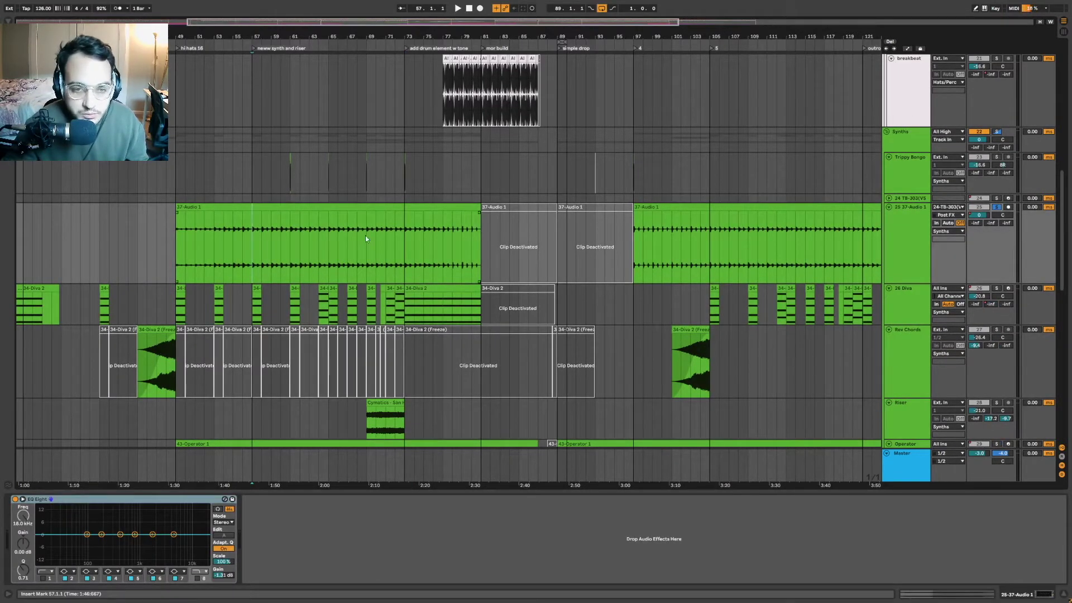
click(572, 237)
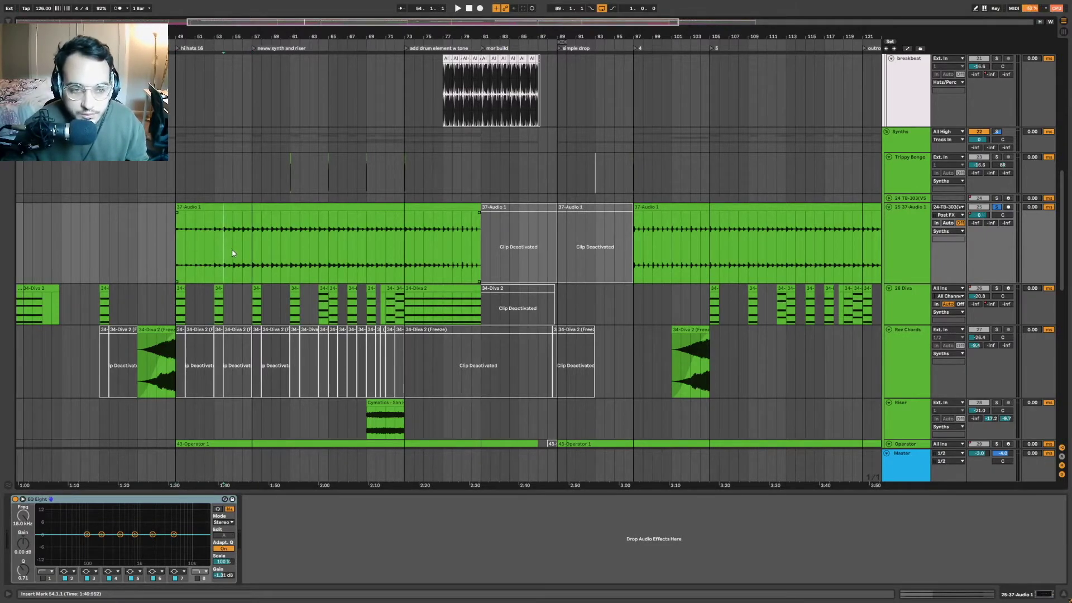
key(space)
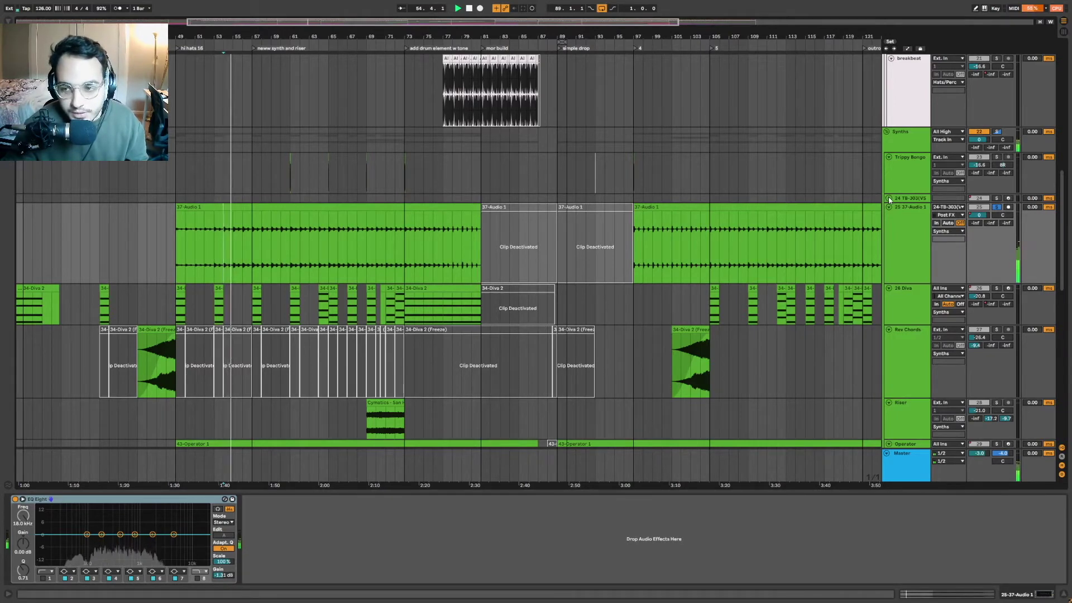
click(853, 223)
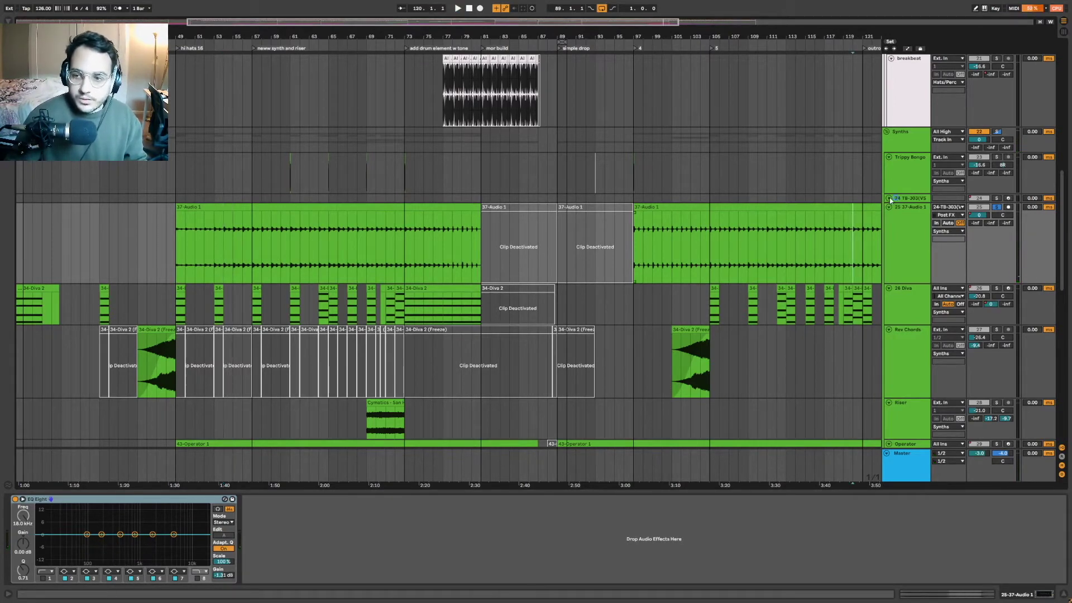
Unfold the TB-303 track, examine the effect chain behind the recorded audio and hide the device view.
click(889, 198)
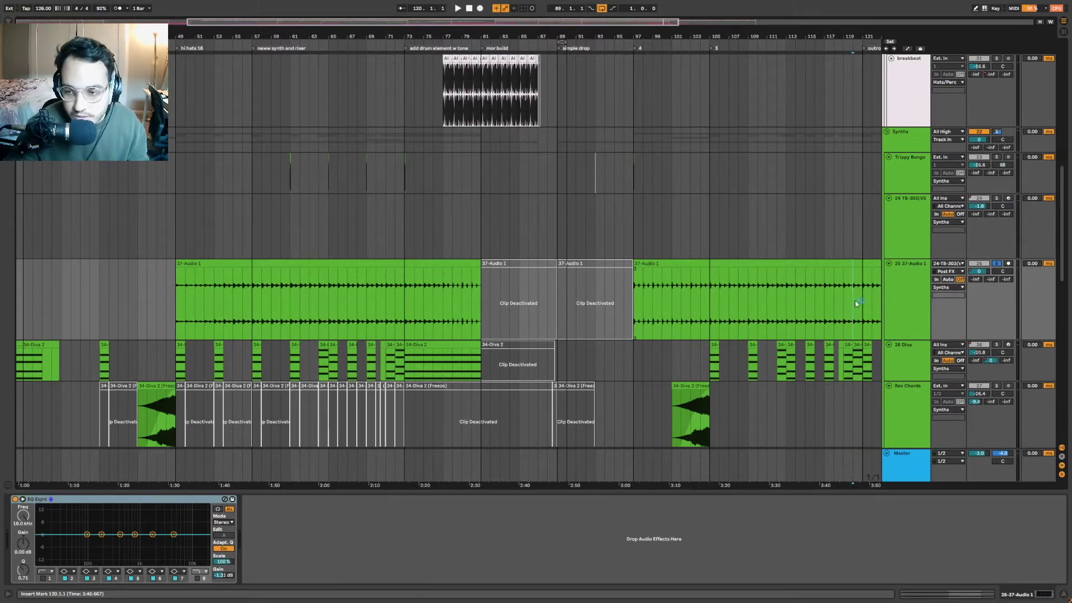
click(760, 272)
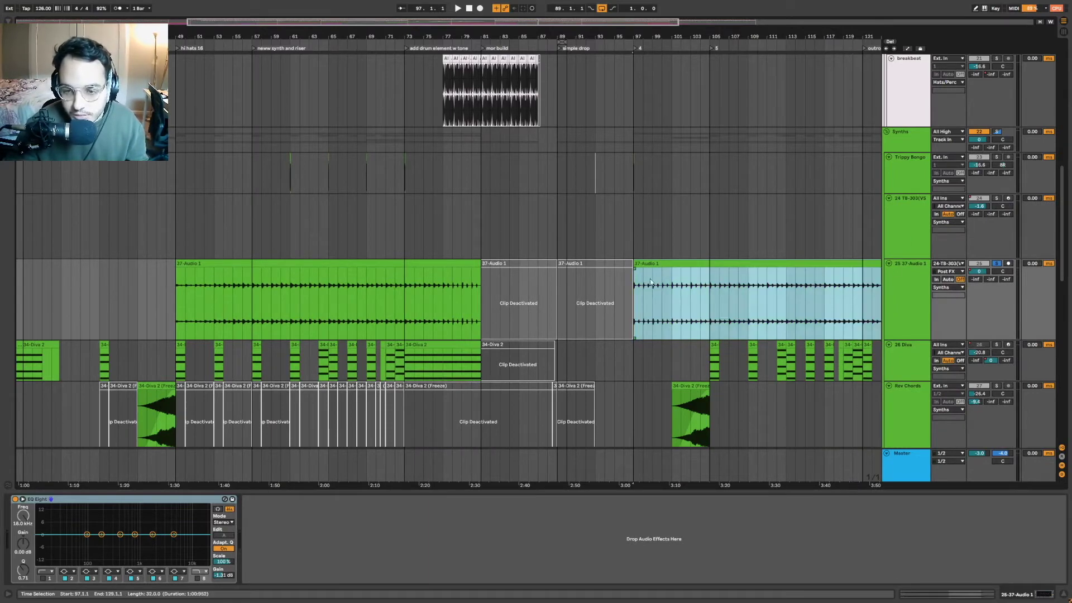
click(923, 223)
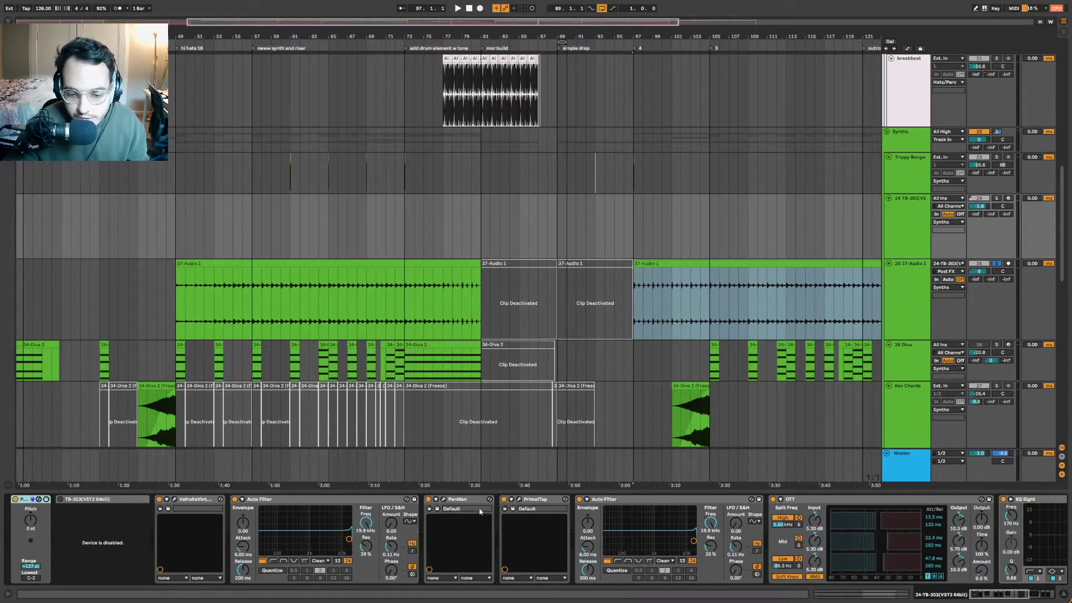
click(658, 490)
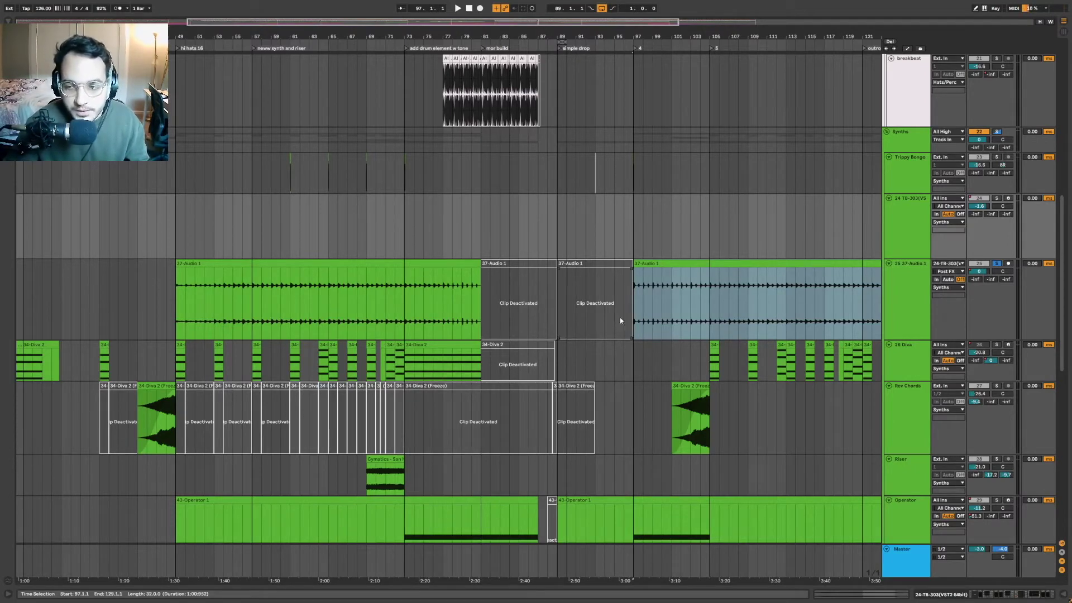
Play the full mix from the 37-Audio 1 clip at bar 97 and solo that track for comparison.
click(635, 296)
click(638, 296)
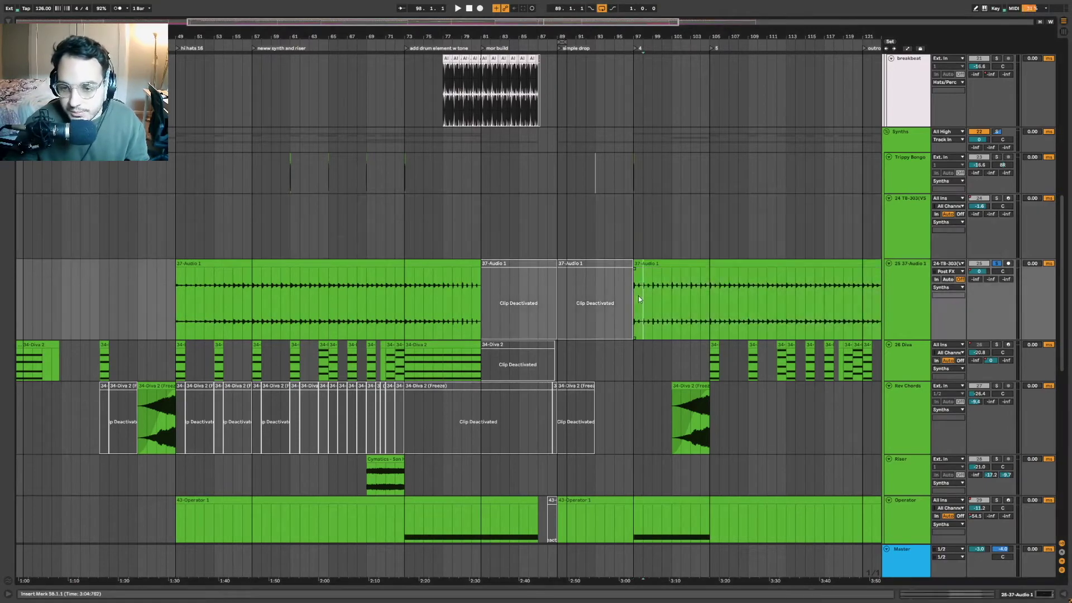
click(633, 311)
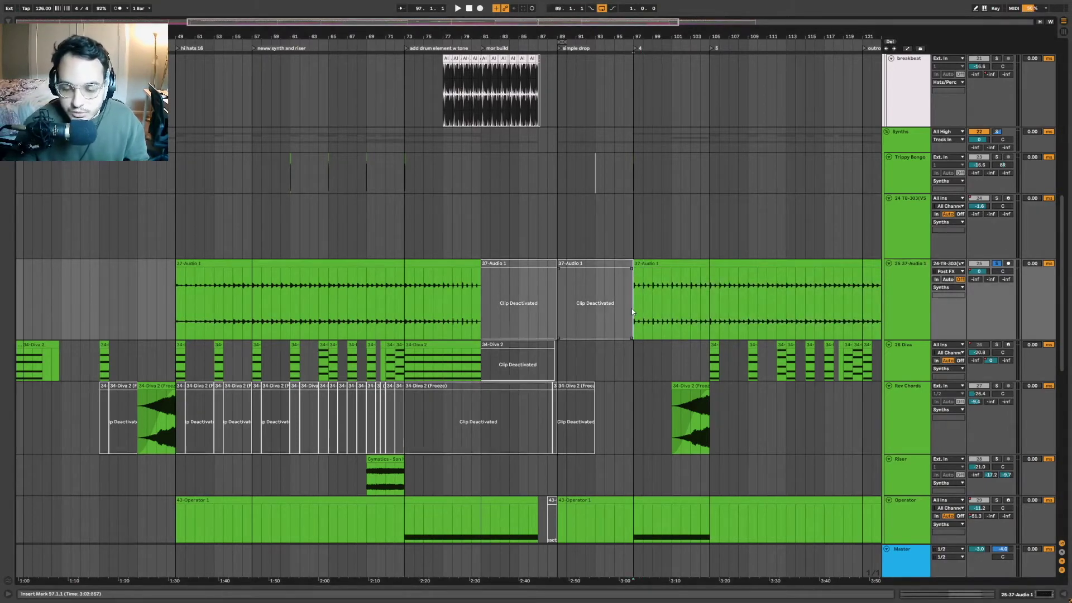
key(minus)
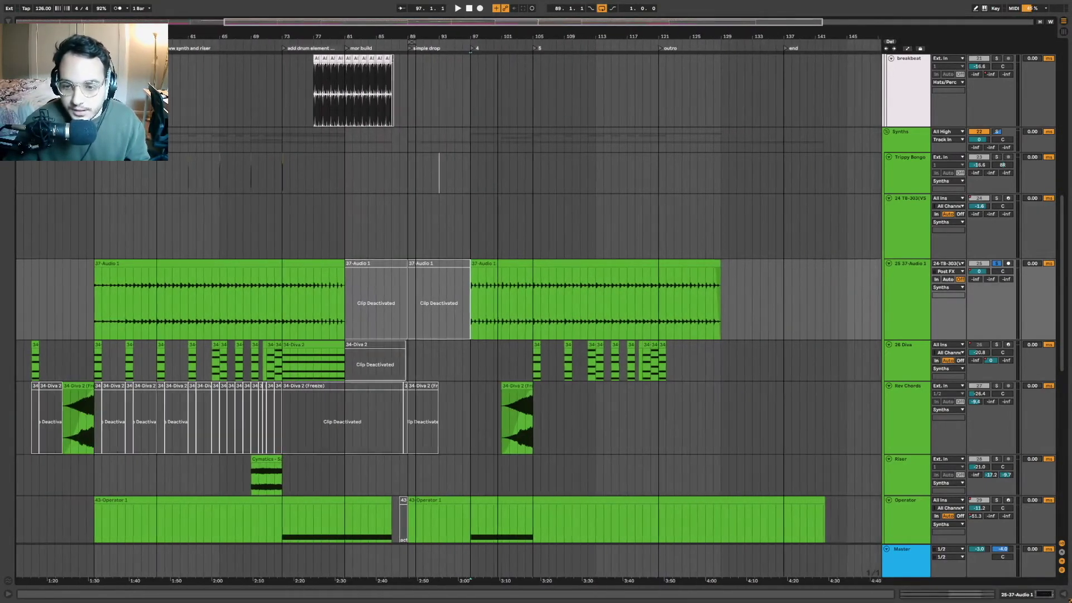
click(471, 308)
click(473, 308)
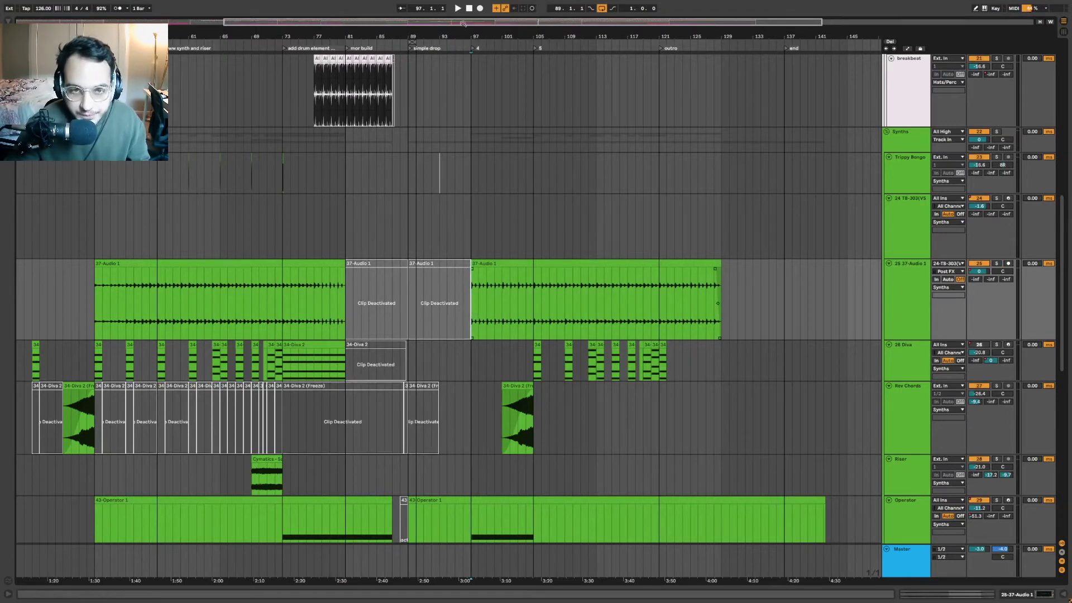
key(space)
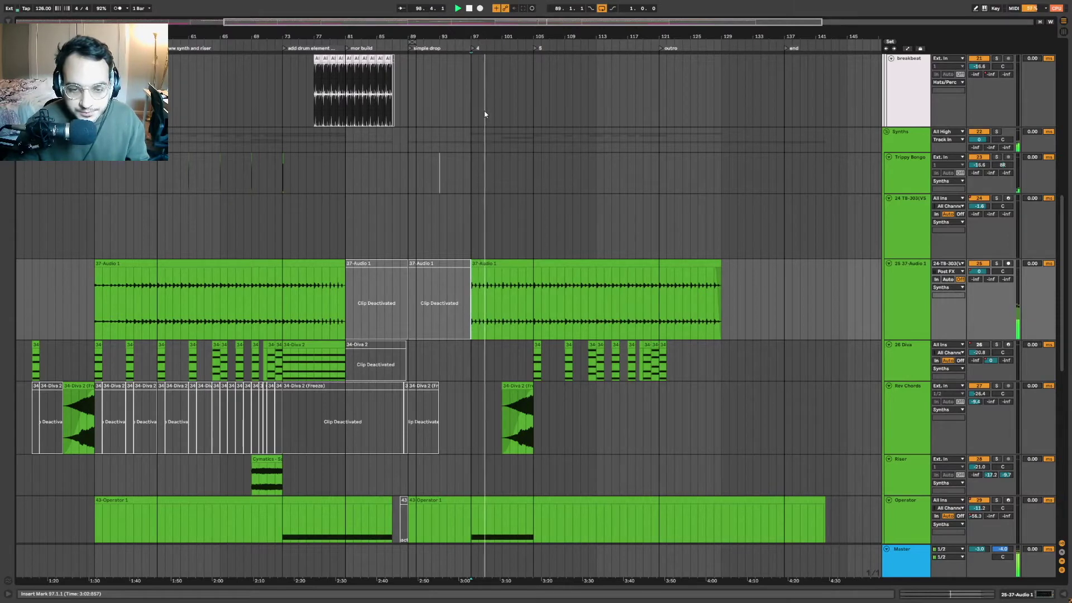
click(997, 264)
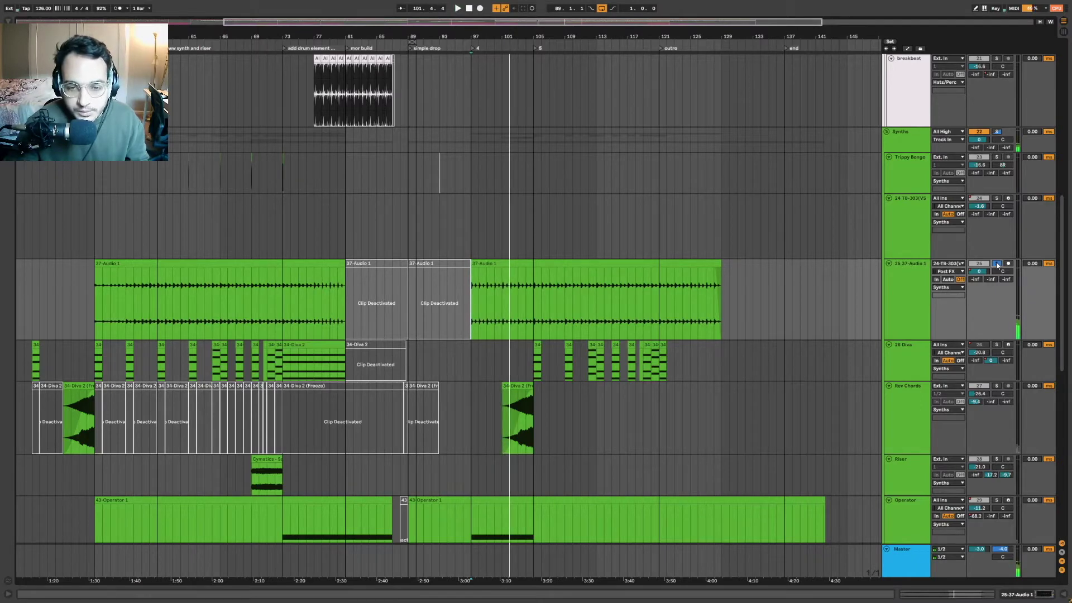
click(530, 307)
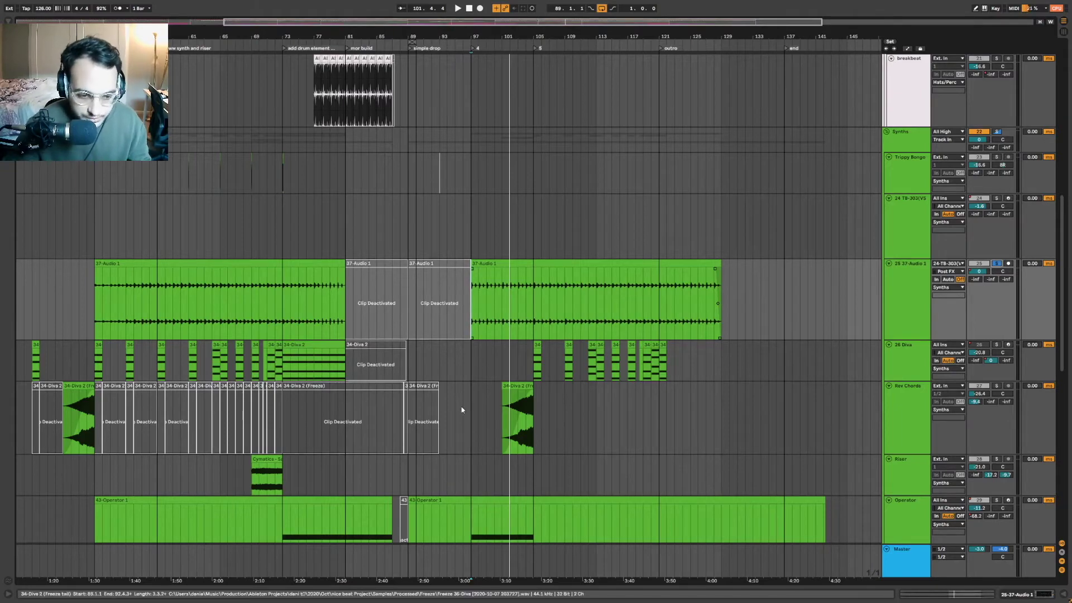
Look over the arrangement's kick, bass, drum, synth, vocal and FX tracks.
scroll(530, 344, down, 5)
scroll(670, 324, down, 4)
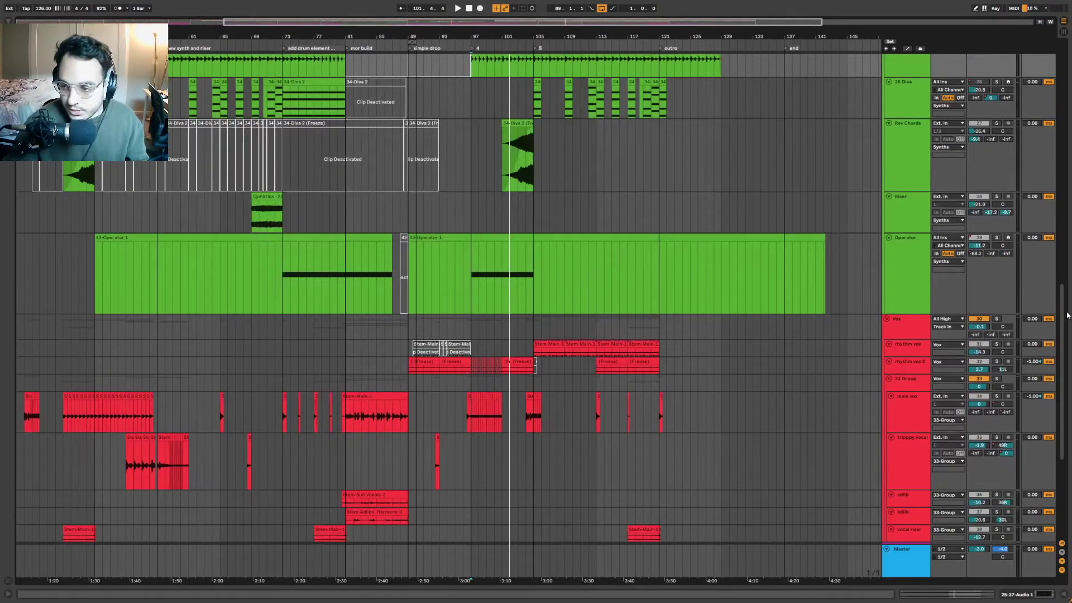
scroll(845, 307, down, 3)
scroll(1055, 246, up, 6)
scroll(1056, 246, up, 10)
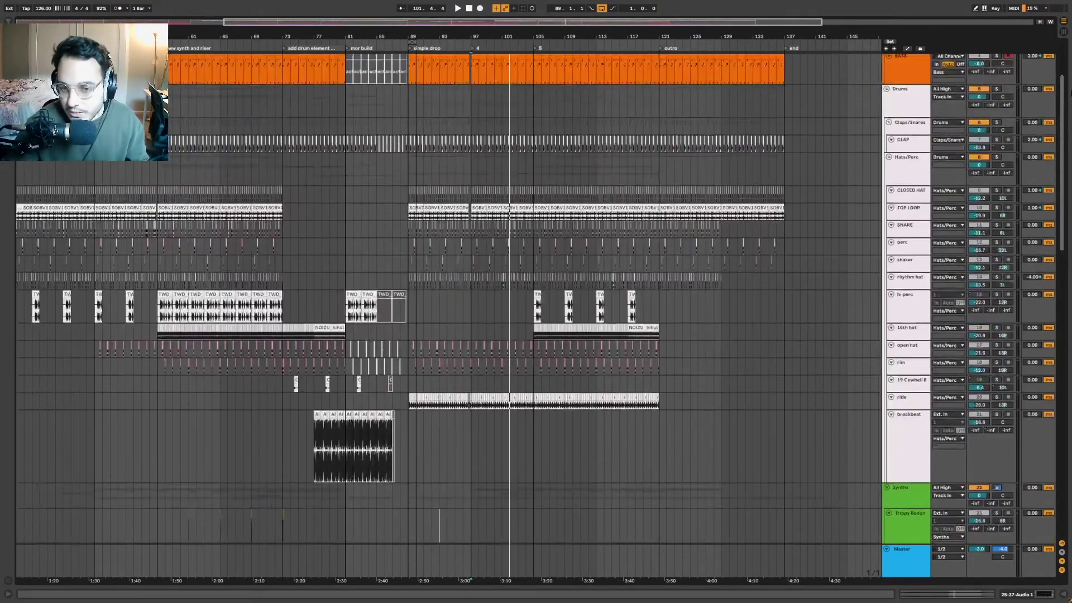
scroll(867, 126, up, 2)
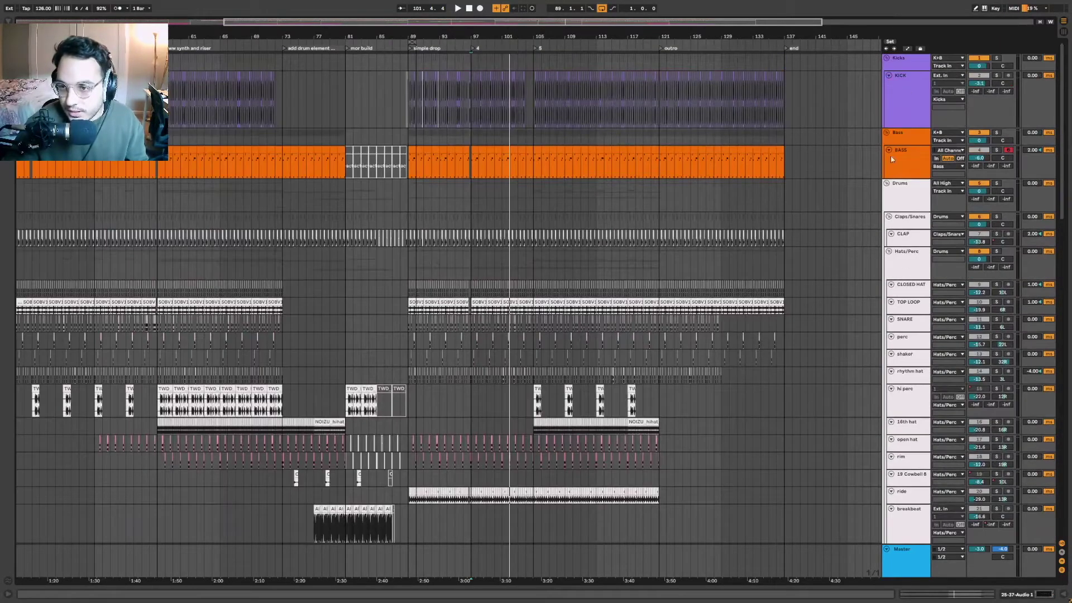
scroll(1067, 259, down, 10)
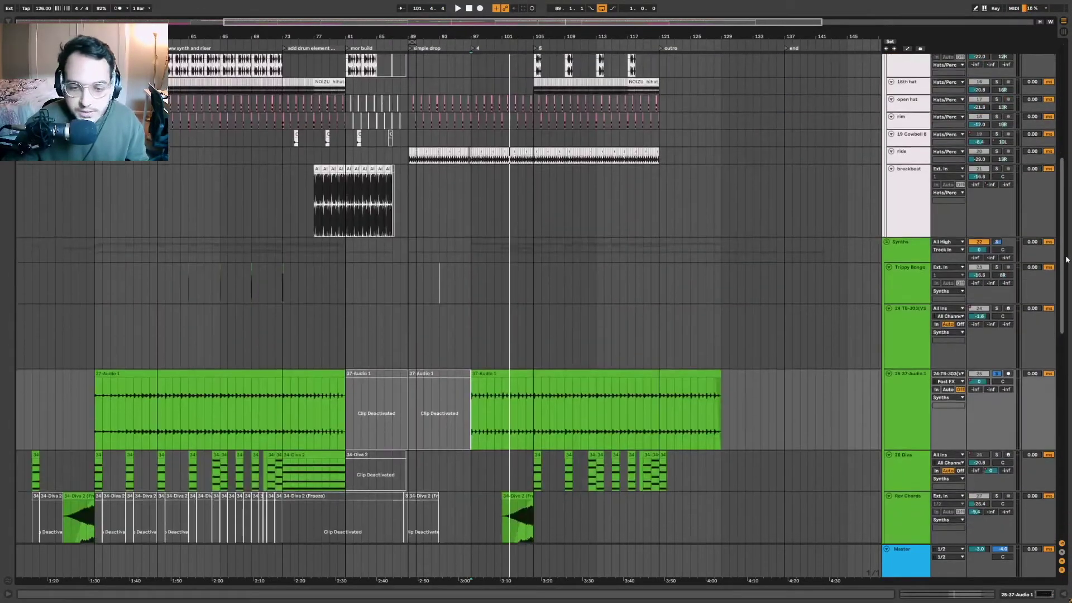
drag(1067, 259, 1068, 338)
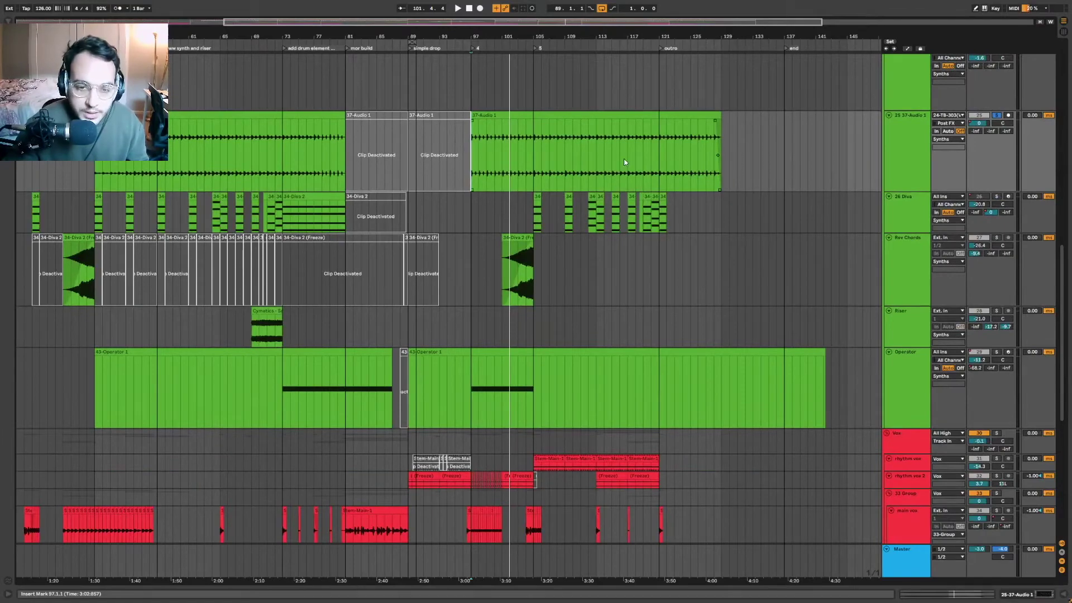
scroll(615, 232, down, 5)
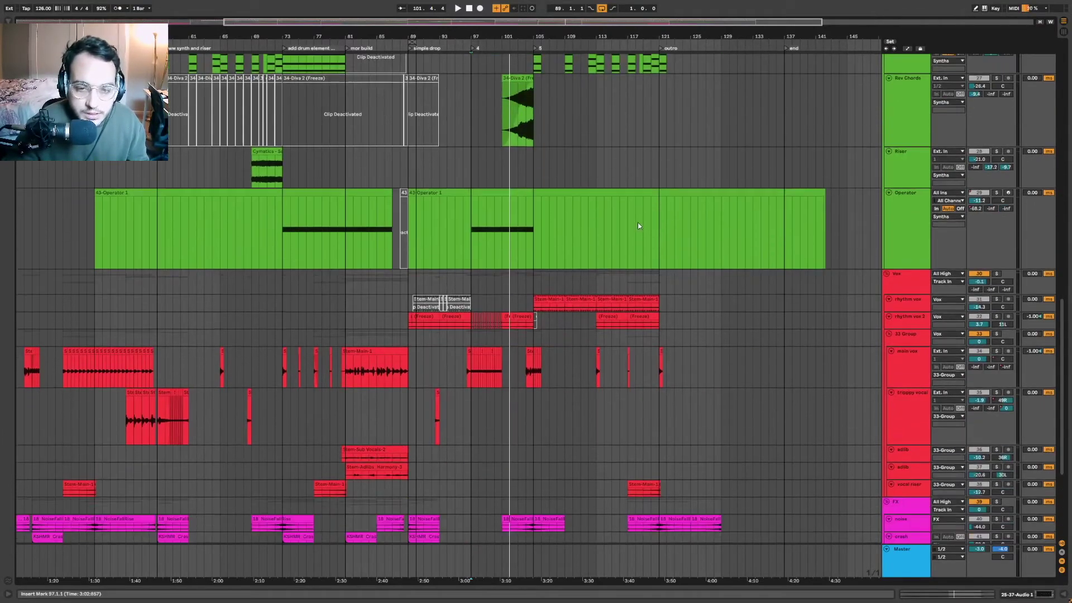
Look over the synth, vocal and FX tracks back to the arrangement's start and place the insert marker at bar 17 on main vox.
scroll(480, 192, up, 4)
scroll(480, 192, up, 3)
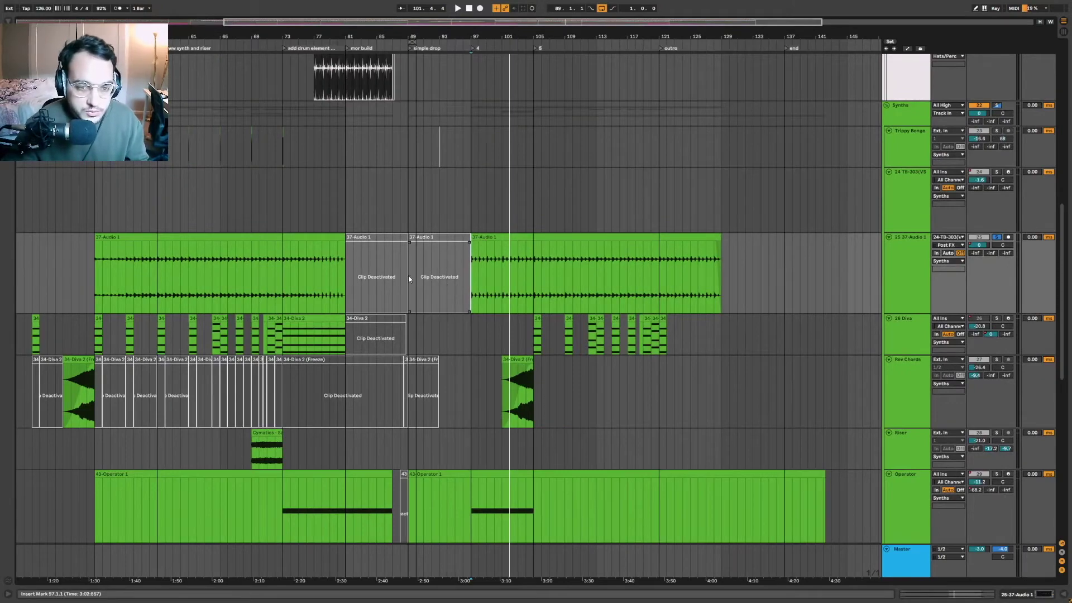
scroll(436, 269, up, 2)
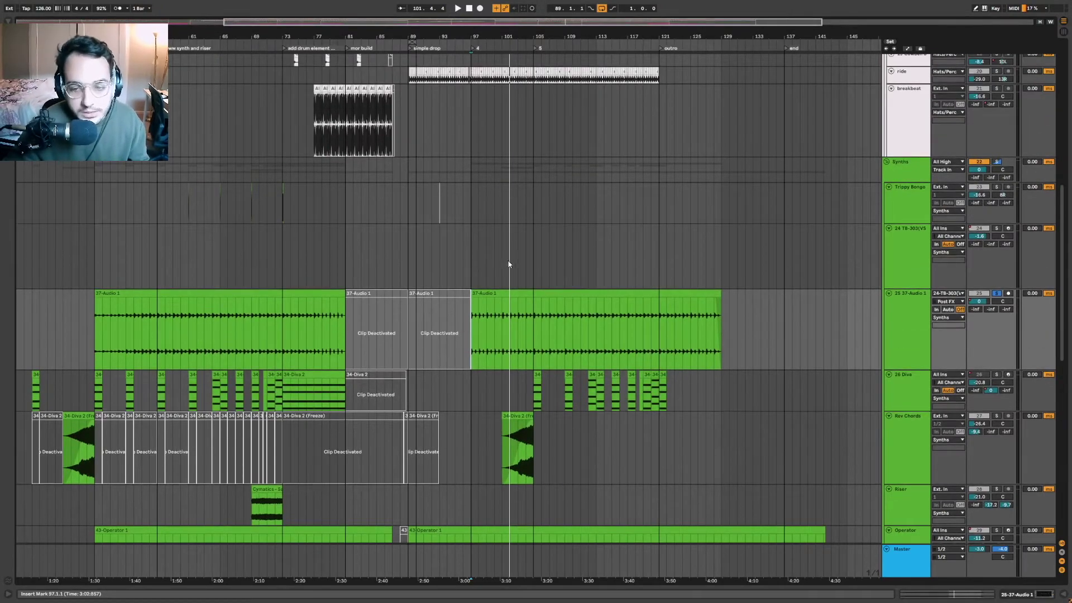
scroll(517, 261, down, 3)
scroll(526, 259, down, 5)
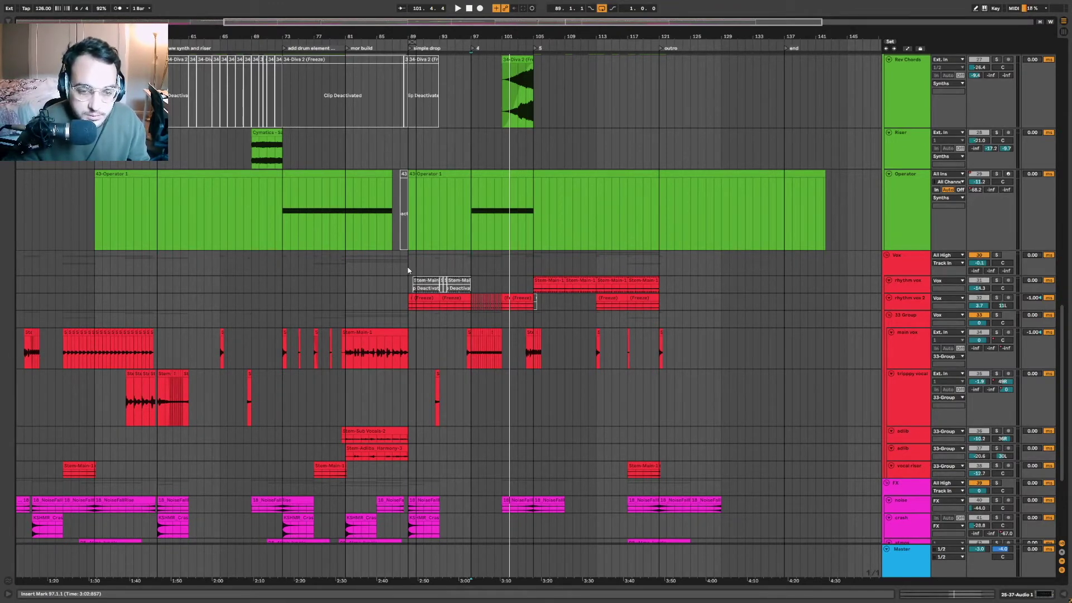
scroll(204, 307, left, 3)
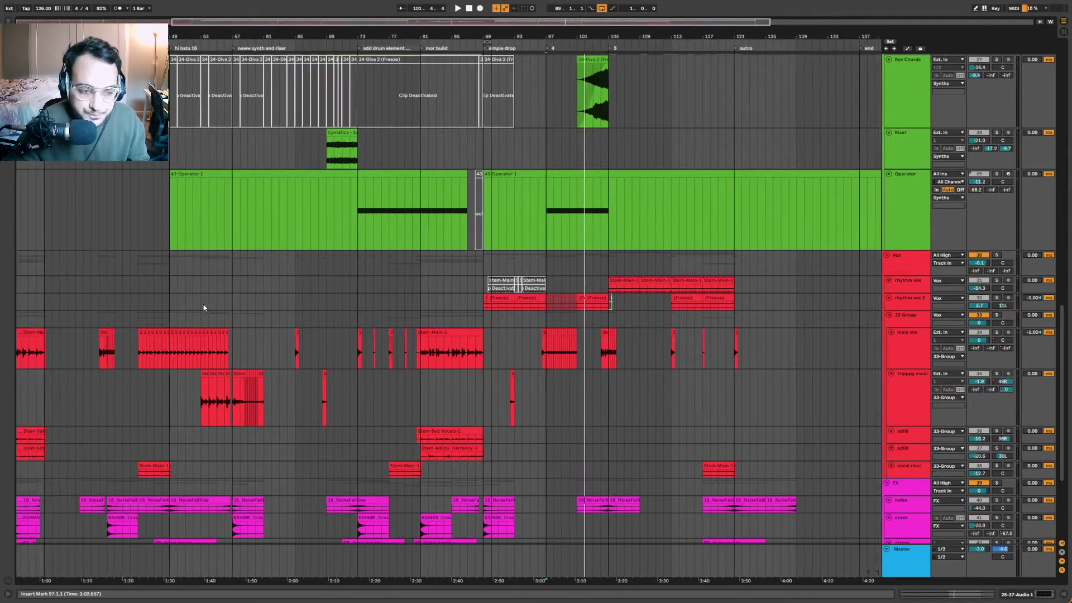
scroll(269, 299, left, 8)
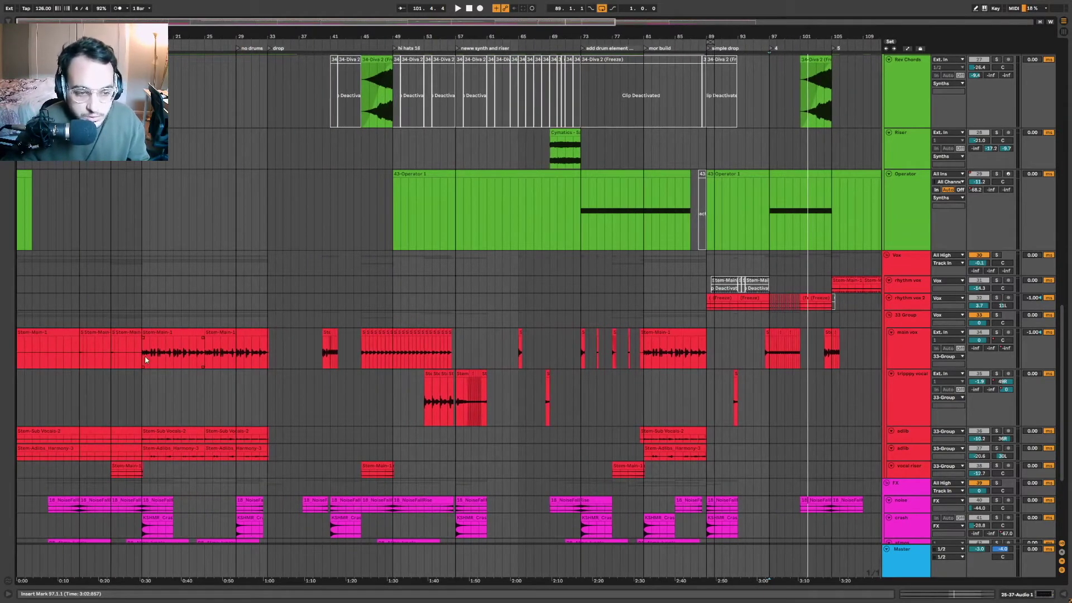
click(145, 359)
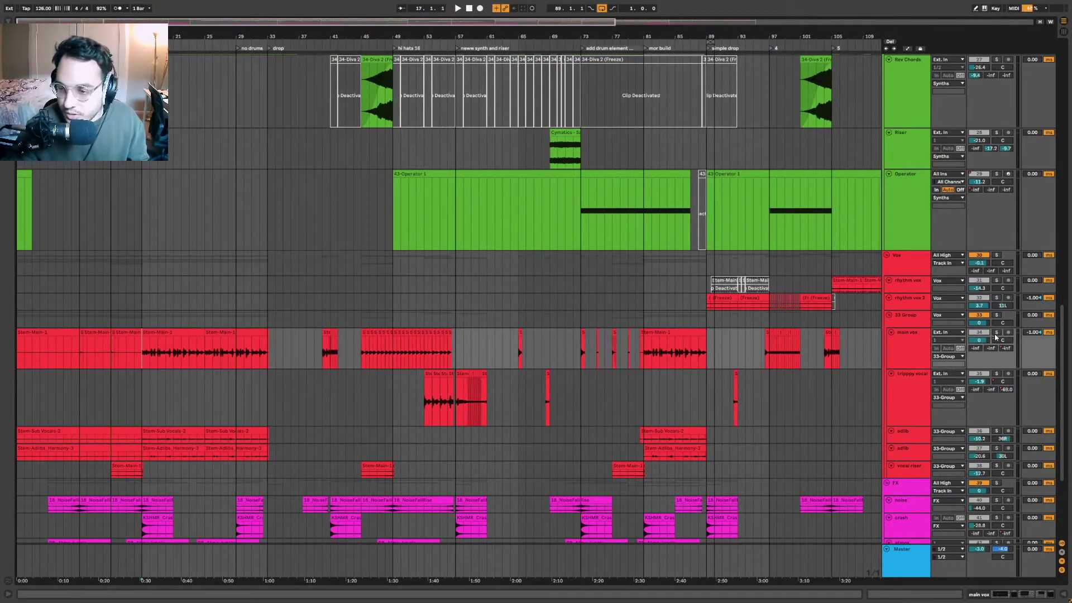
Examine how the synth and breakbeat clips line up with the vocal and FX clips across the arrangement.
scroll(534, 339, down, 3)
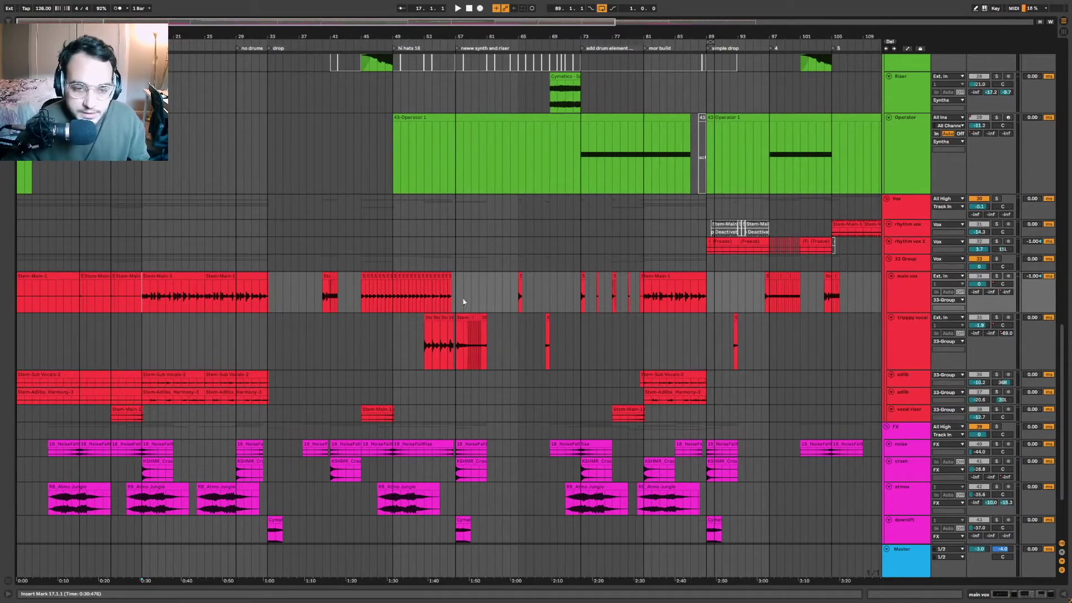
scroll(560, 196, up, 10)
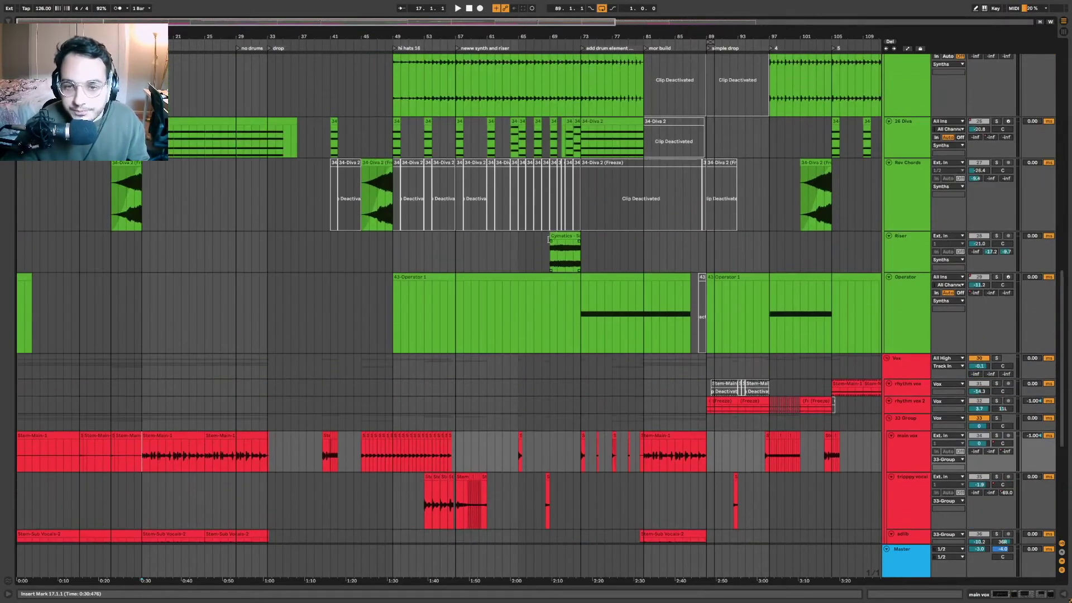
scroll(564, 235, up, 10)
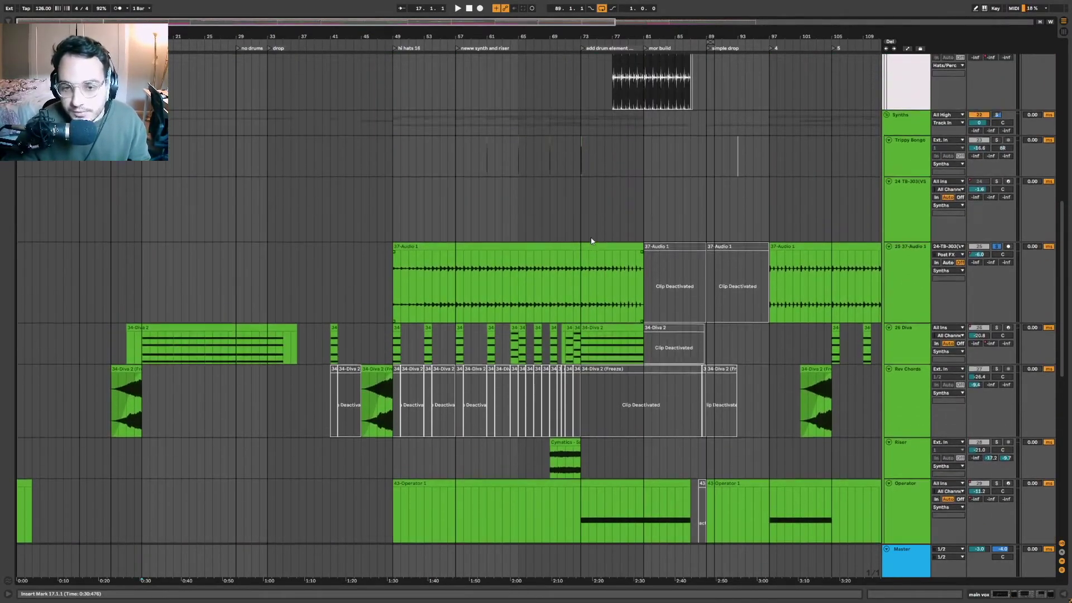
scroll(594, 241, up, 2)
scroll(622, 240, down, 5)
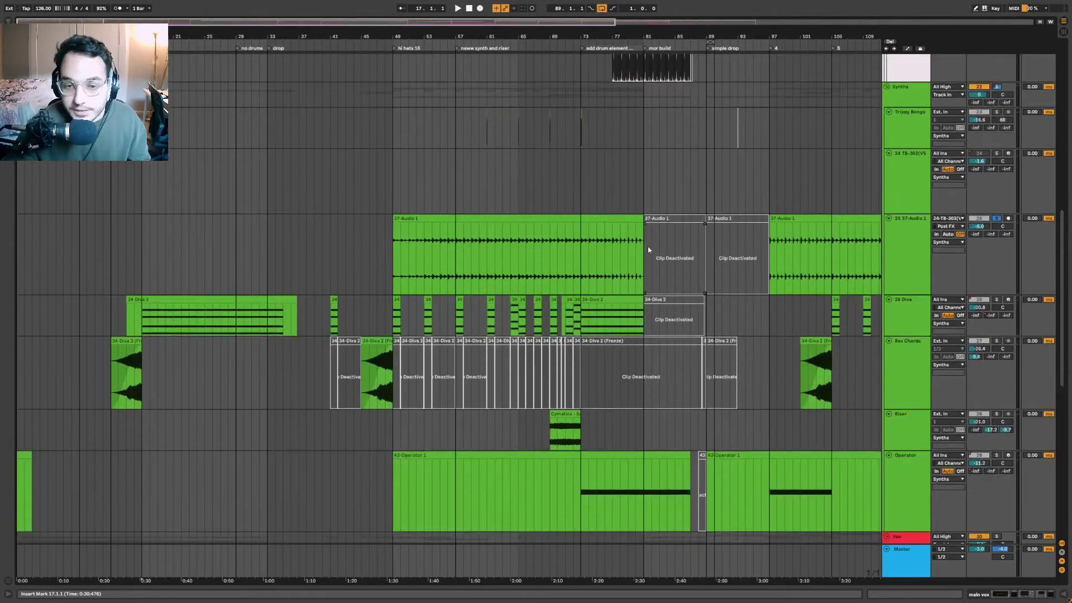
scroll(547, 199, up, 1)
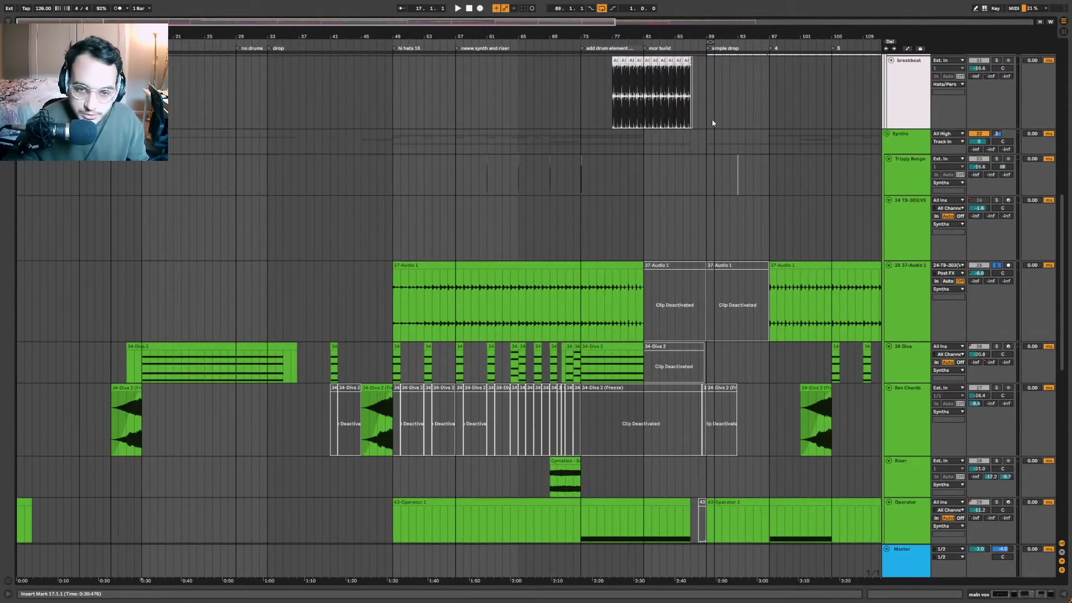
scroll(558, 251, down, 5)
scroll(565, 306, down, 3)
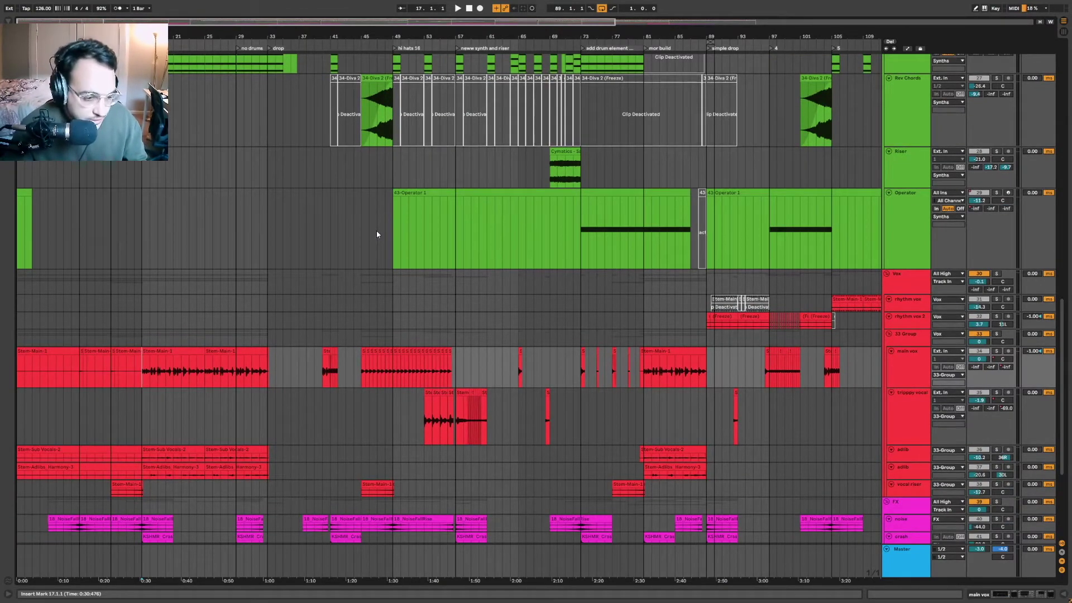
Solo the main vox track and play its Stem-Main-1 vocal from bar 17.
scroll(306, 276, down, 2)
scroll(310, 269, down, 3)
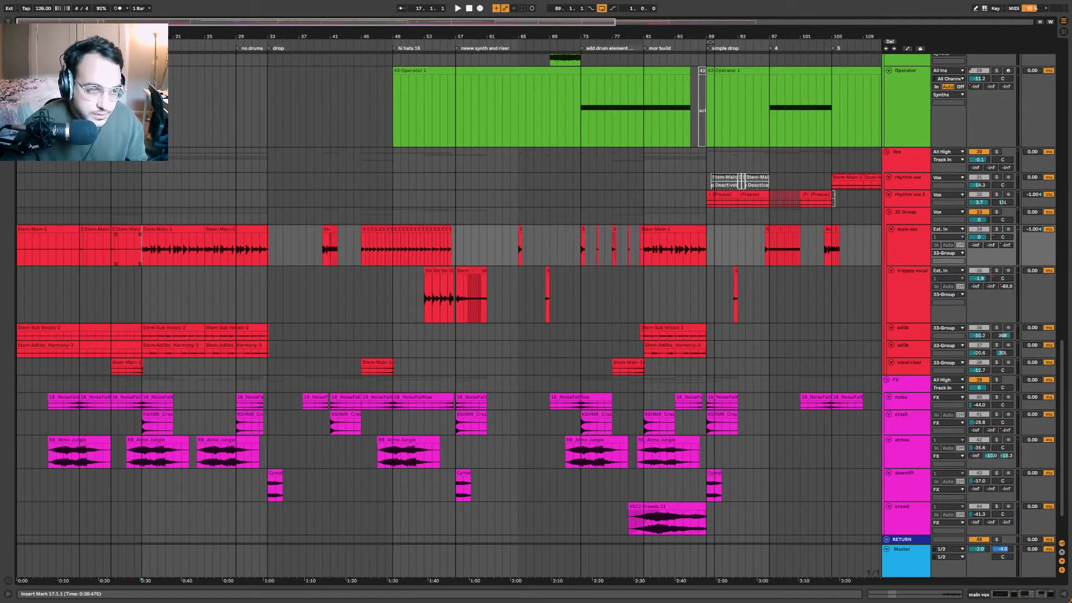
key(plus)
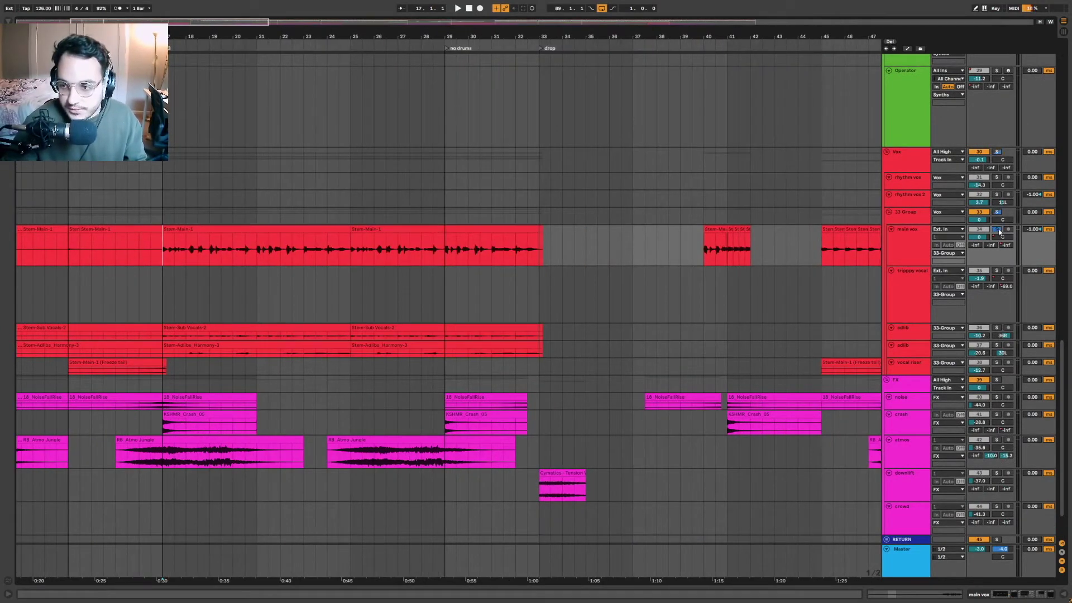
key(space)
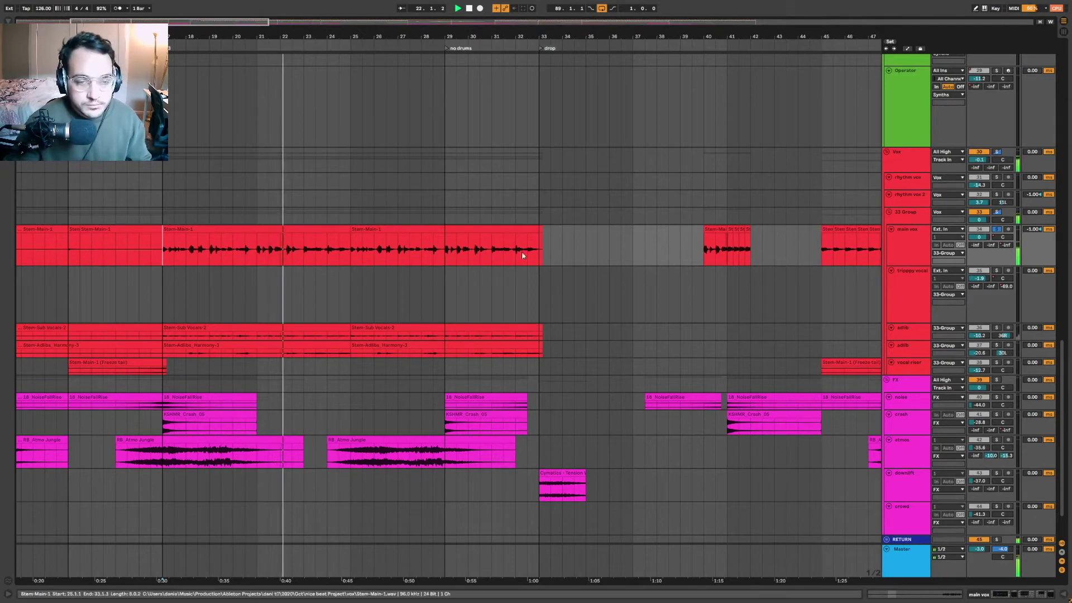
Stop playback, show the main vox track's effect chain and inspect the LittleAlterBoy plug-in window before closing it.
double_click(913, 249)
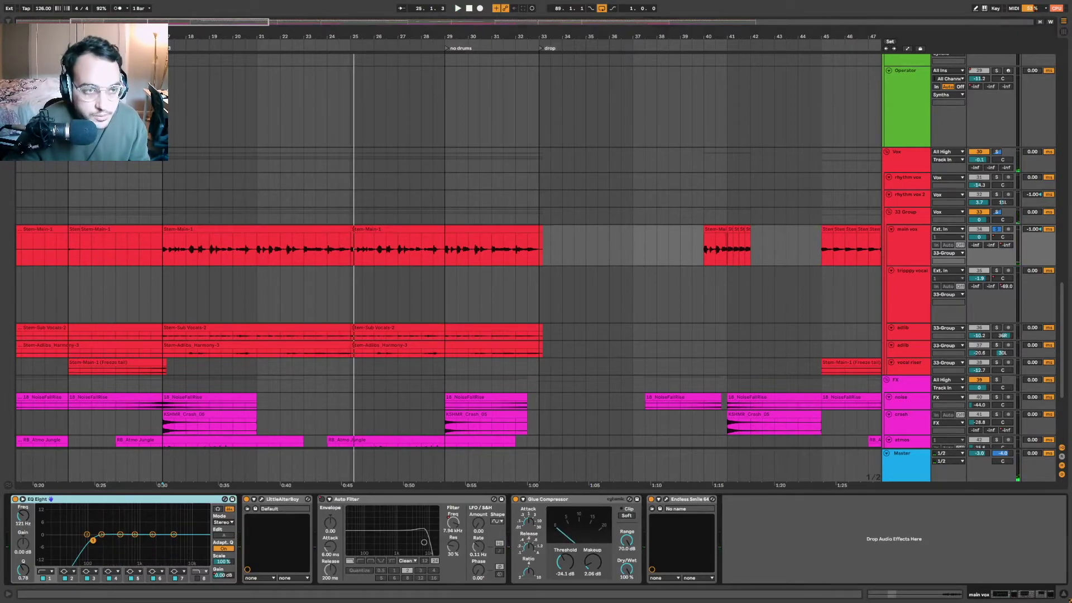
mouse_move(200, 37)
mouse_down()
mouse_move(201, 95)
mouse_move(198, 51)
mouse_up()
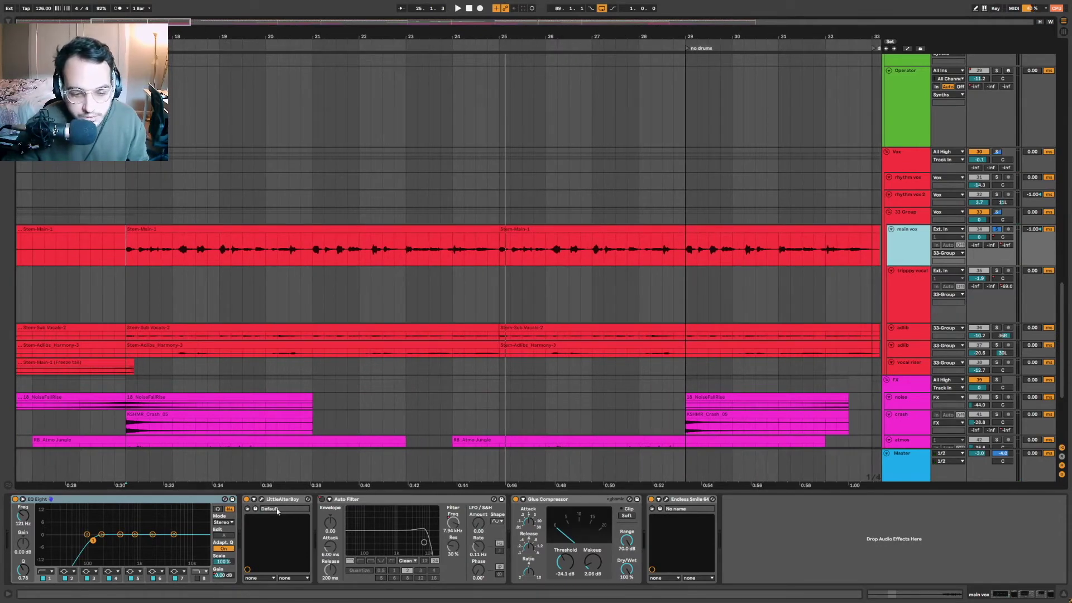
click(263, 500)
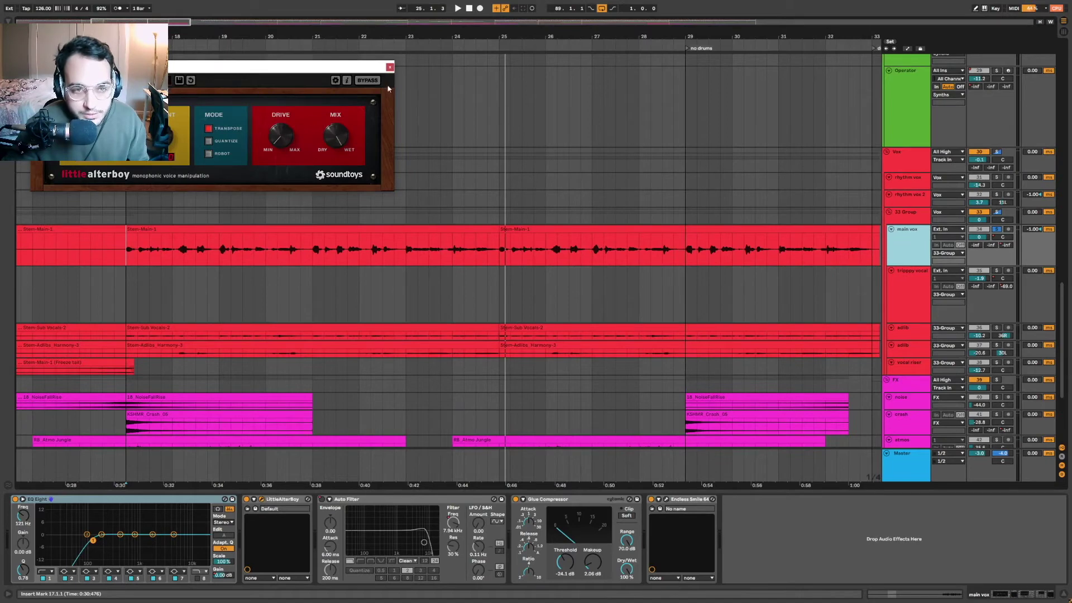
click(390, 67)
click(261, 500)
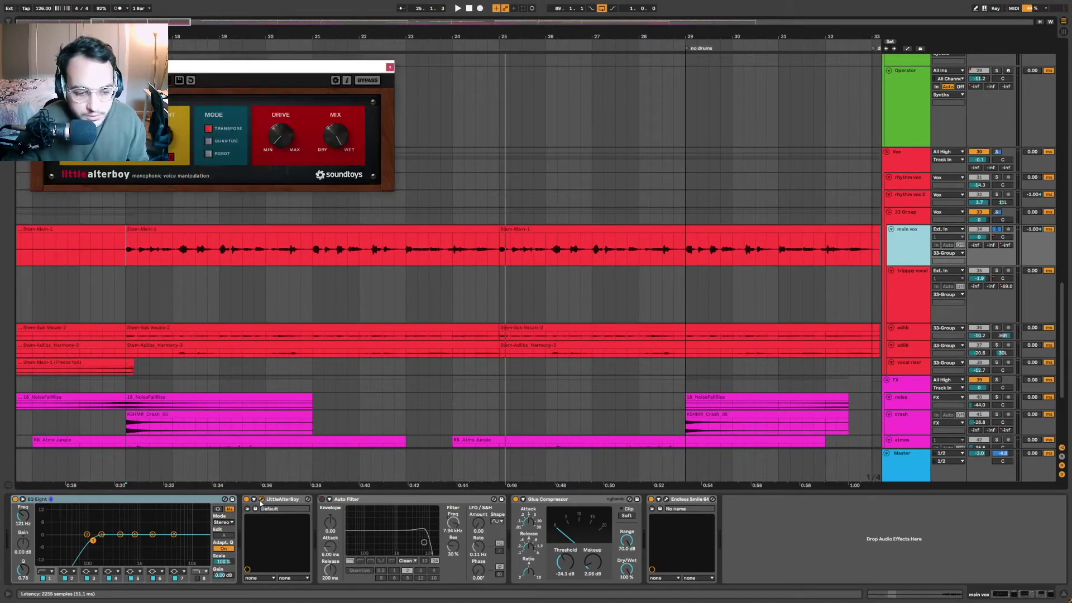
click(390, 67)
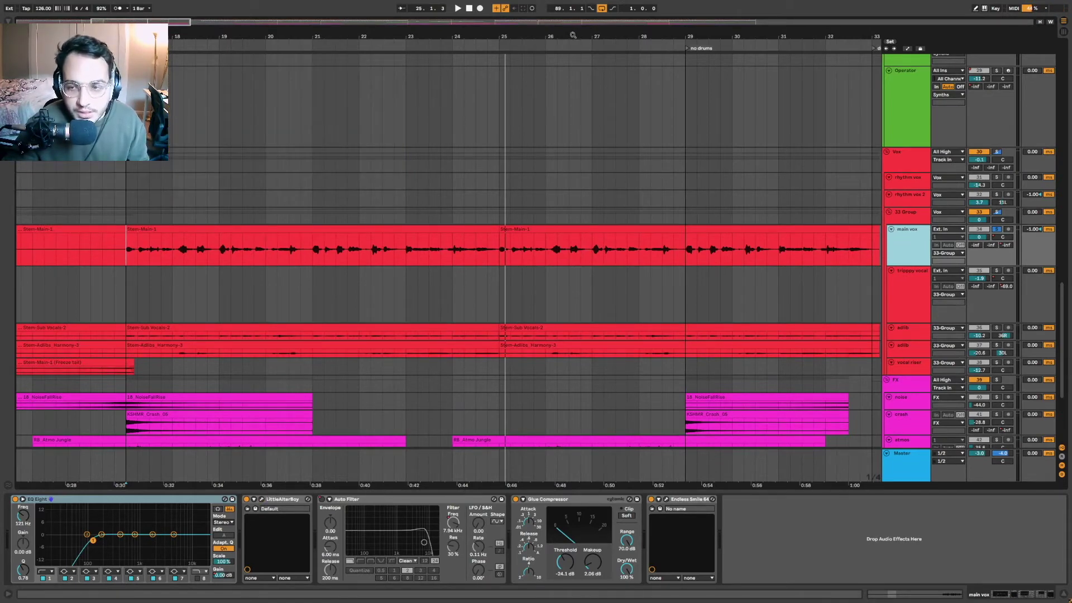
Show the main vox track's LittleAlterBoy Formant automation, examine its curve across the arrangement and hide the automation lanes.
drag(573, 35, 573, 22)
key(a)
click(909, 238)
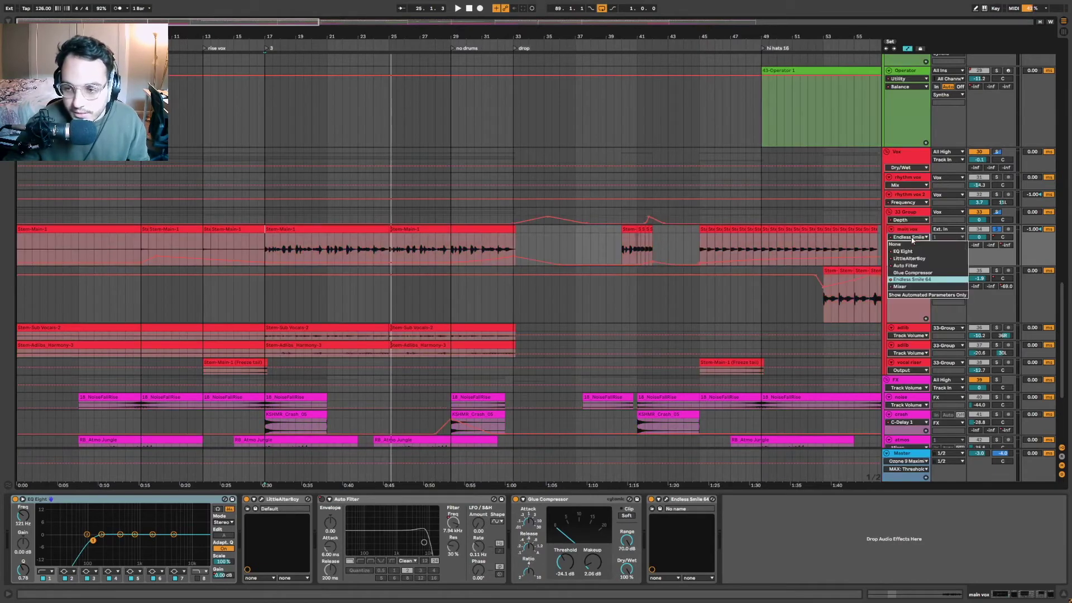
click(914, 259)
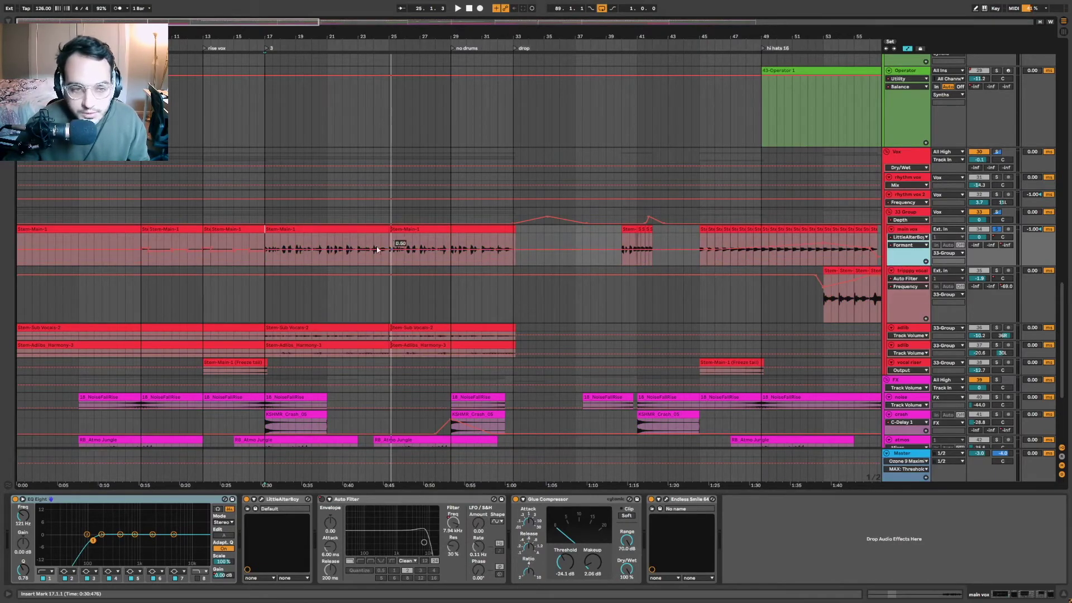
drag(285, 38, 285, 28)
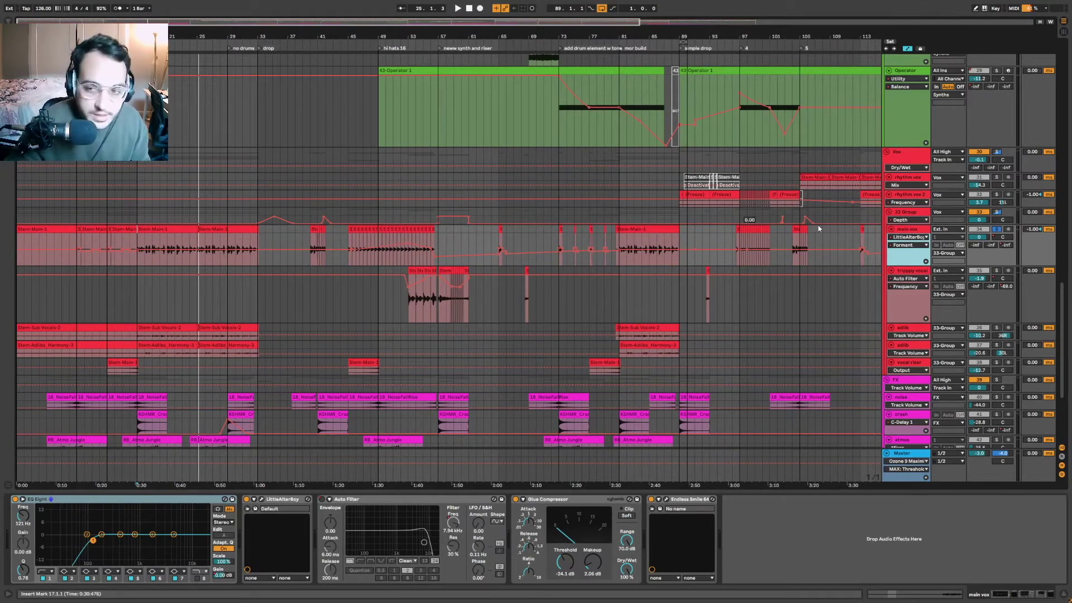
key(a)
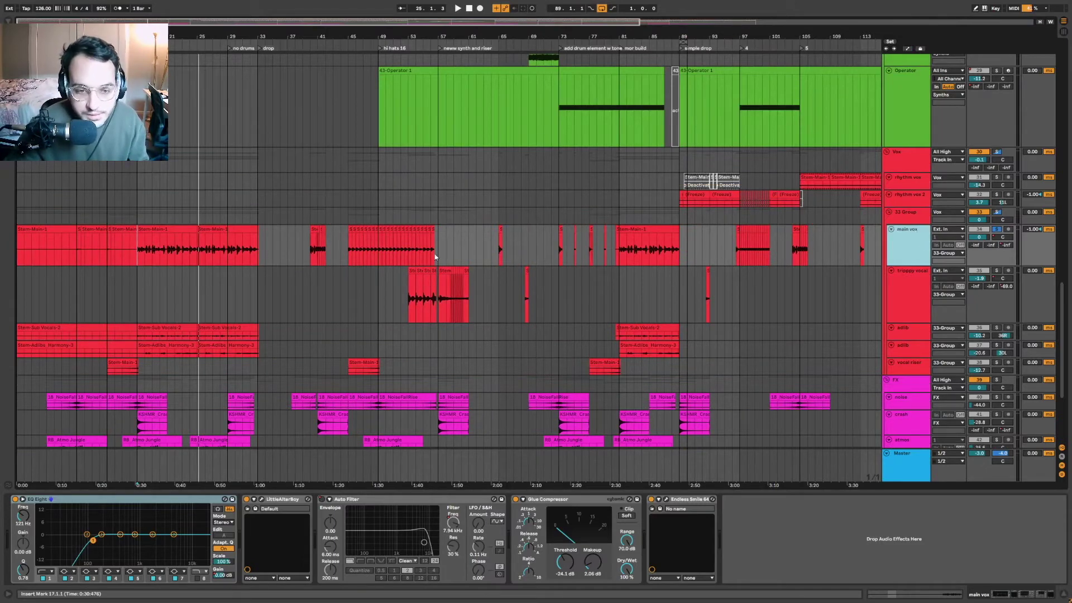
Play the two adlib tracks from bar 17, soloing each in turn, and clear the solo to hear the full mix.
scroll(401, 255, down, 5)
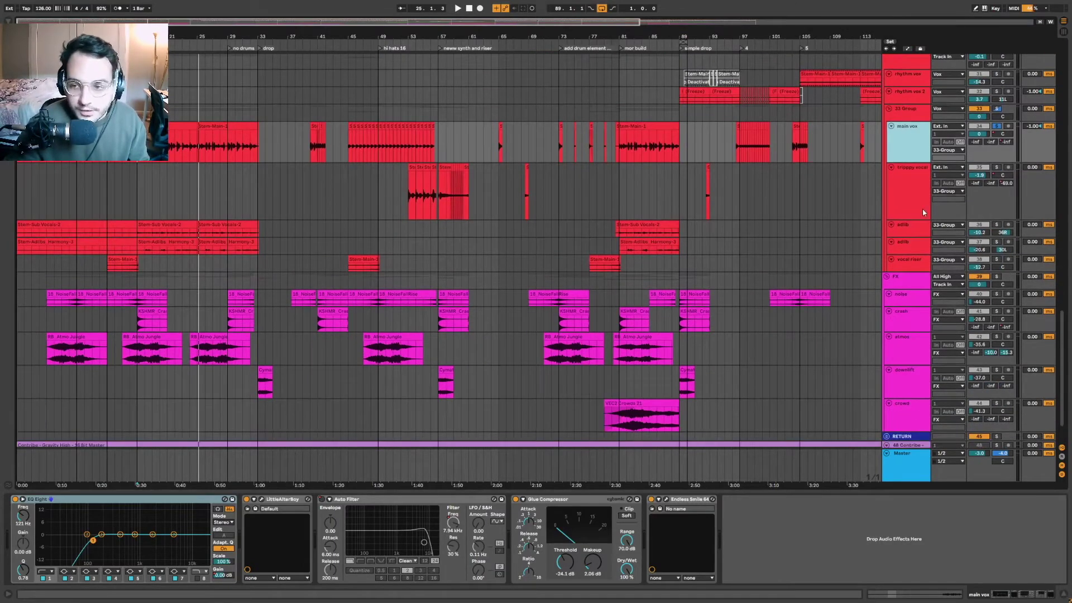
scroll(320, 221, up, 8)
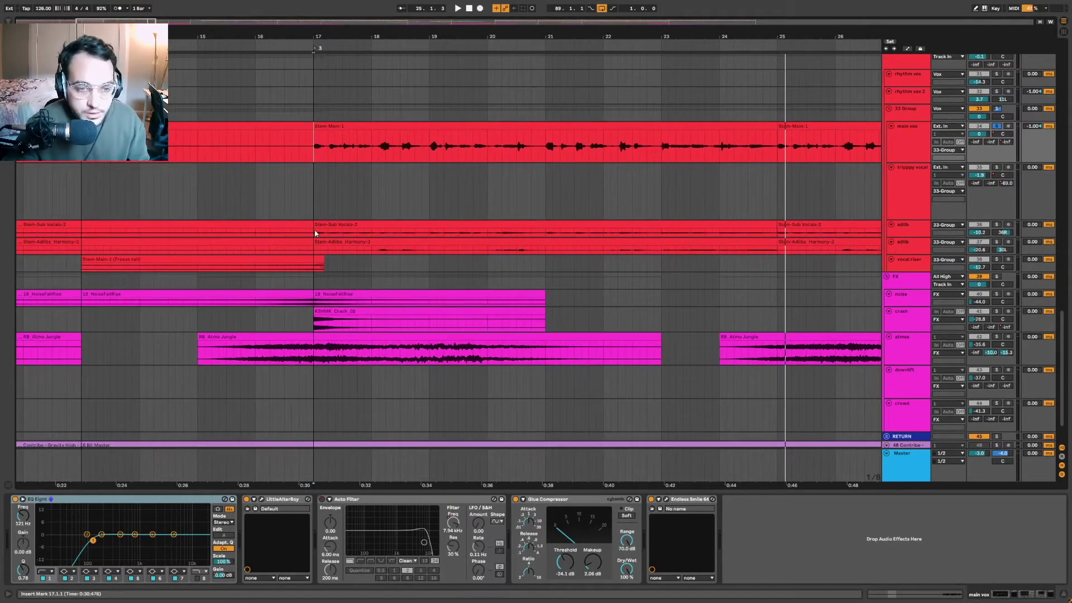
click(318, 228)
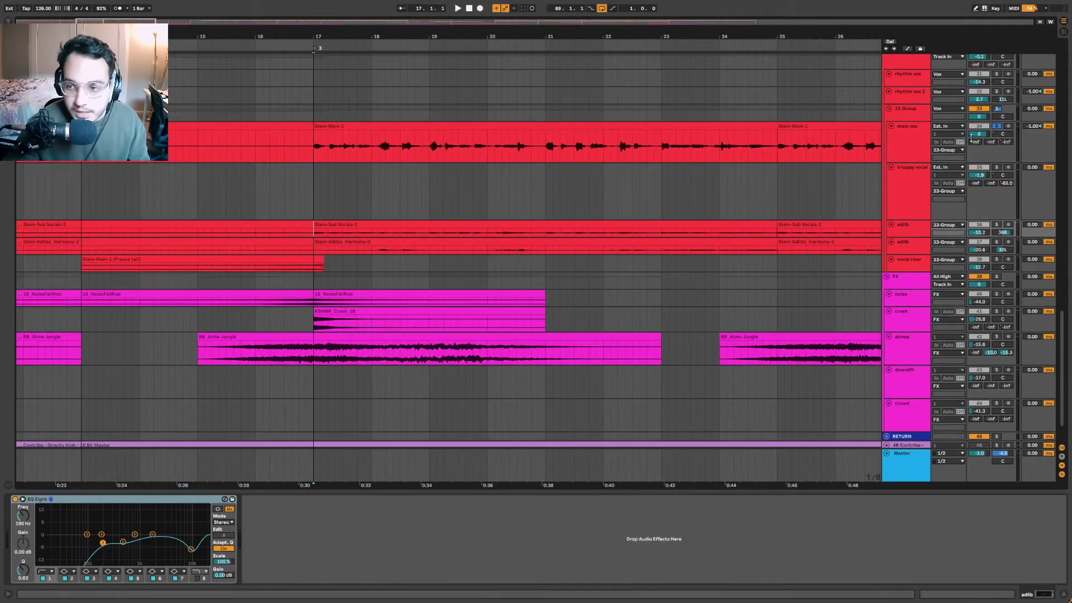
key(space)
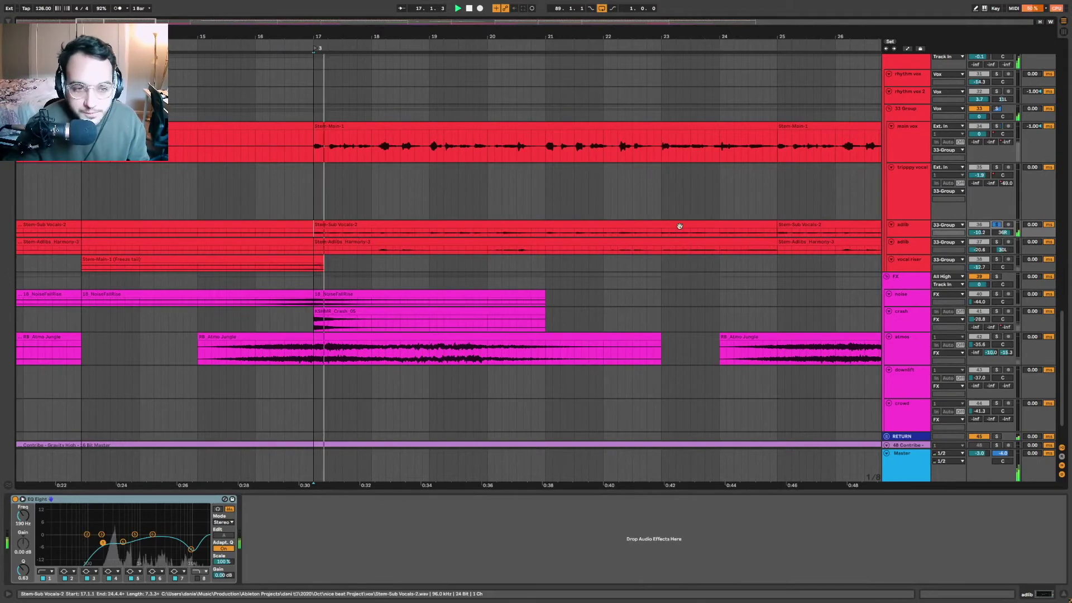
click(993, 245)
click(997, 242)
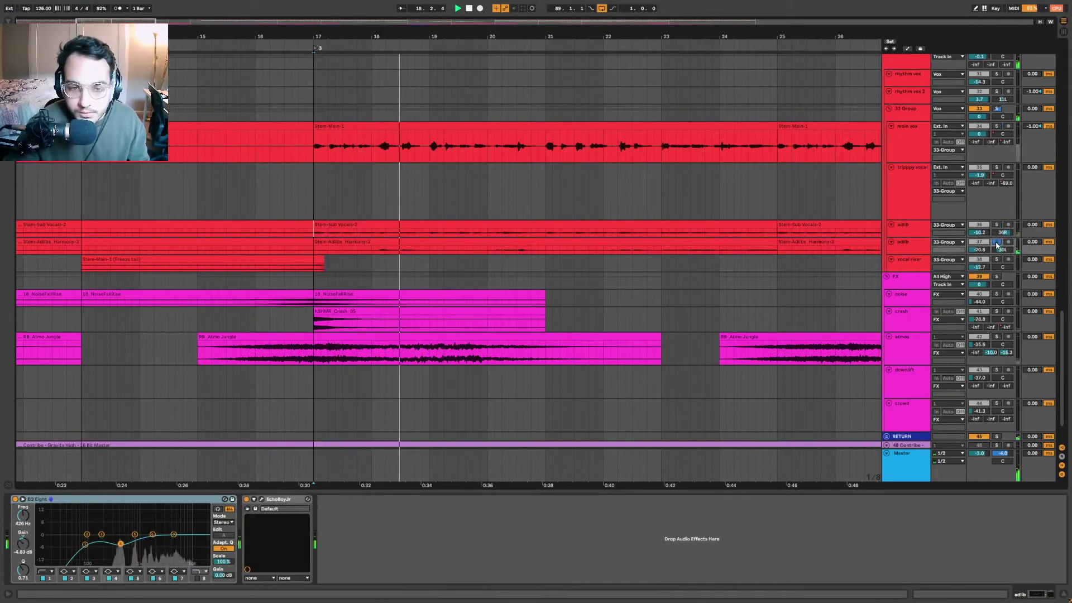
click(997, 242)
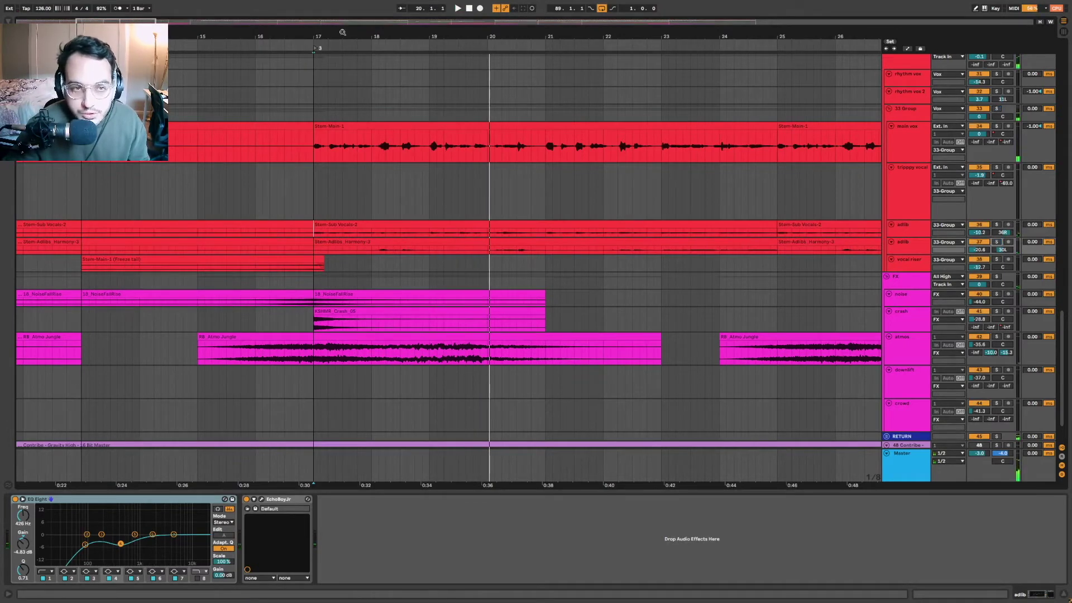
Show the effect chains of the two adlib tracks in turn around bars 18 and 19.
key(w)
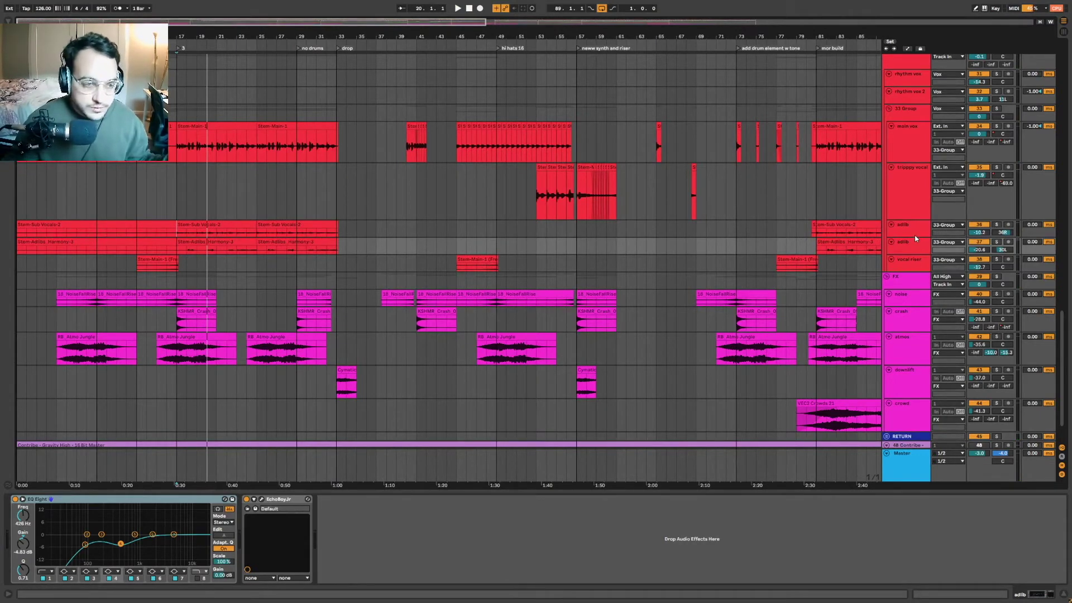
click(199, 250)
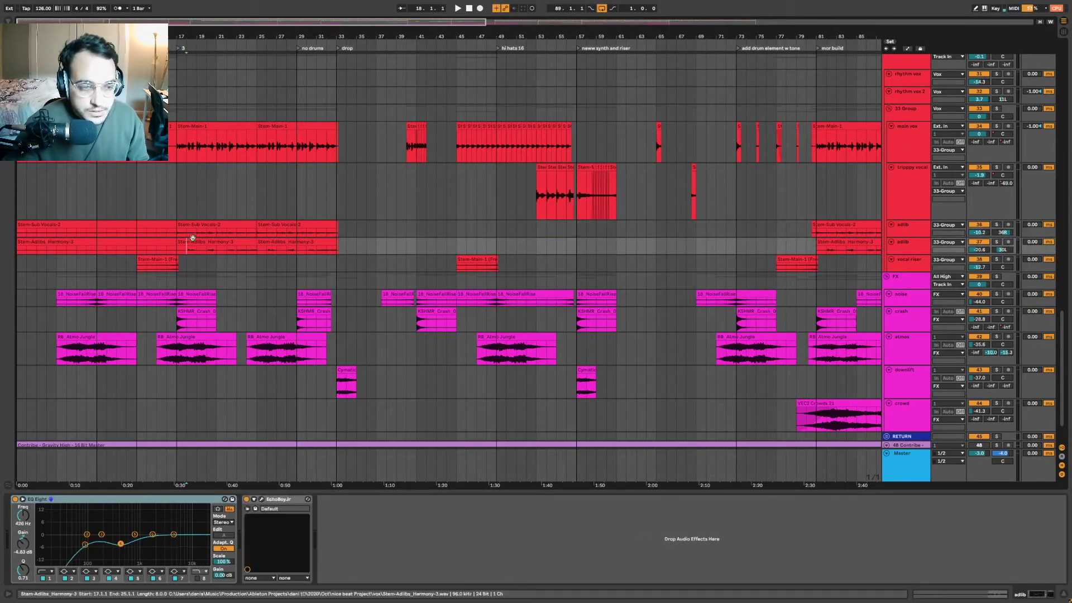
click(200, 232)
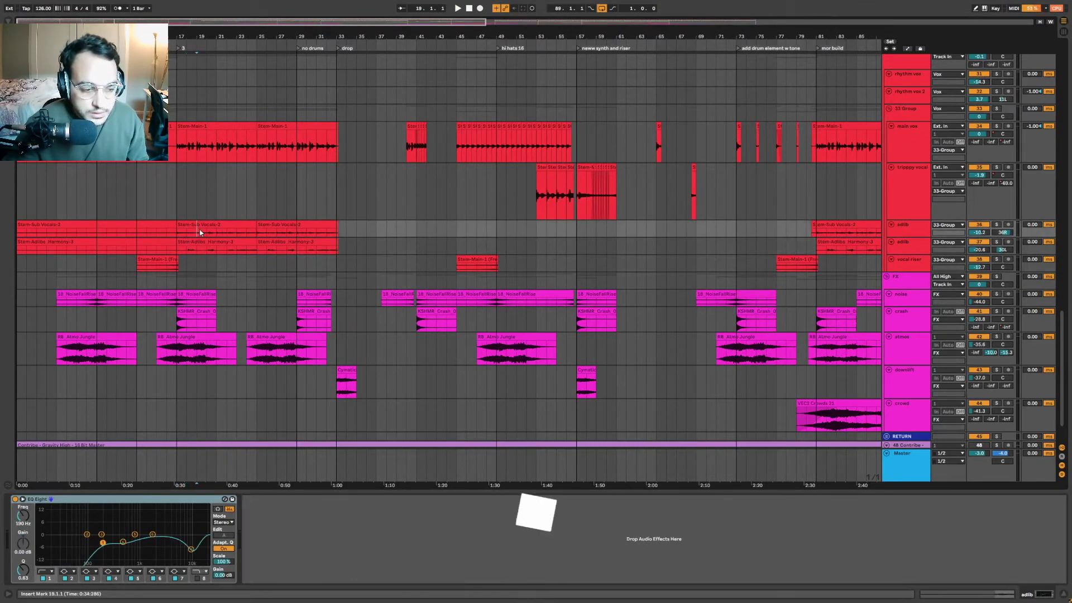
drag(193, 37, 239, 197)
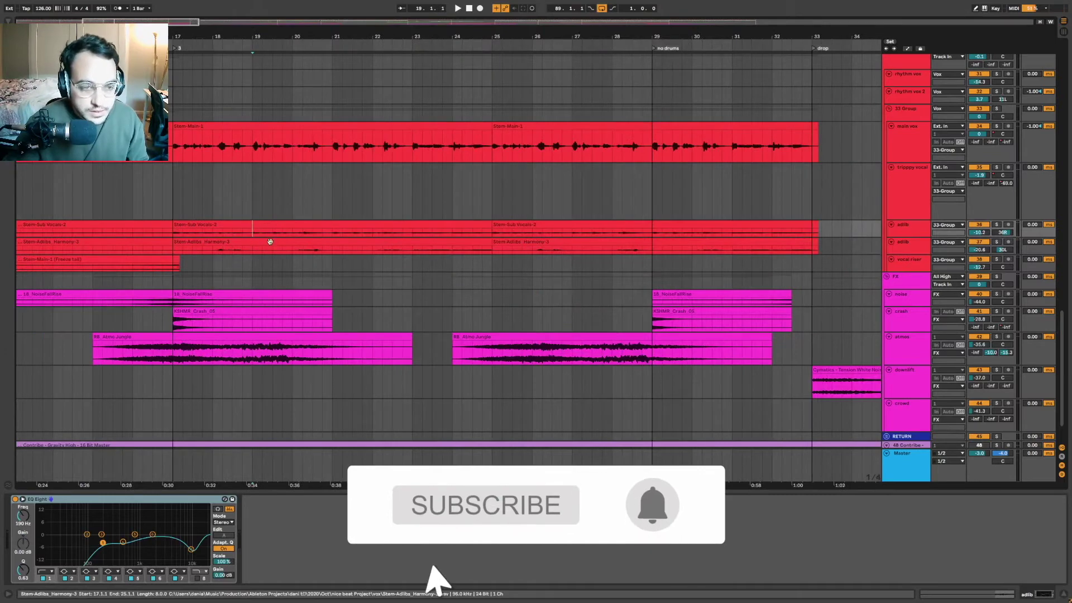
Compare the main vox track's effect chain with those of the two adlib tracks between bars 17 and 20.
click(192, 246)
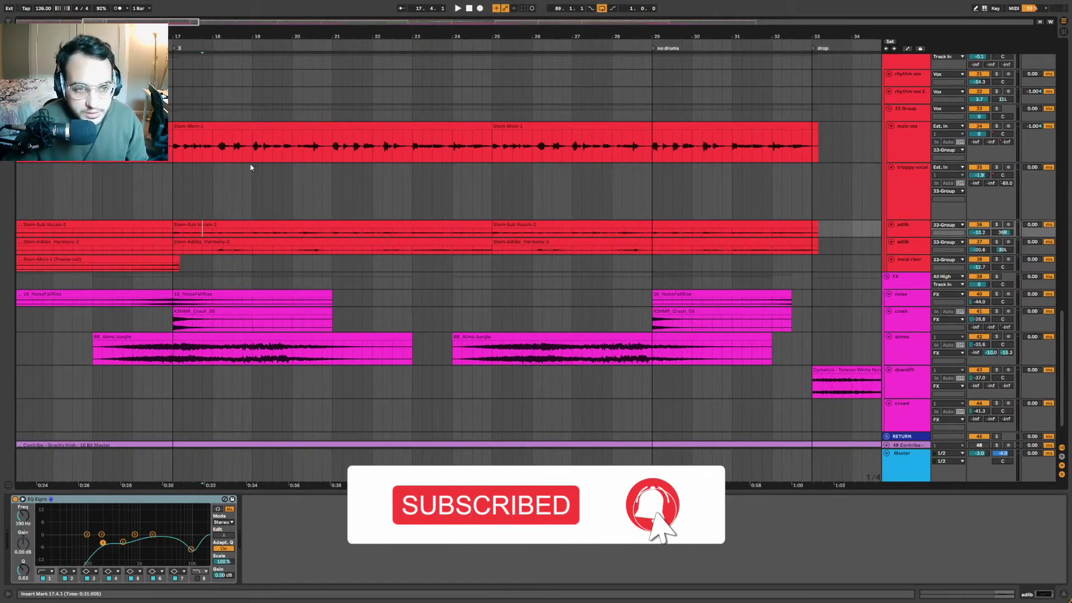
click(258, 242)
click(278, 154)
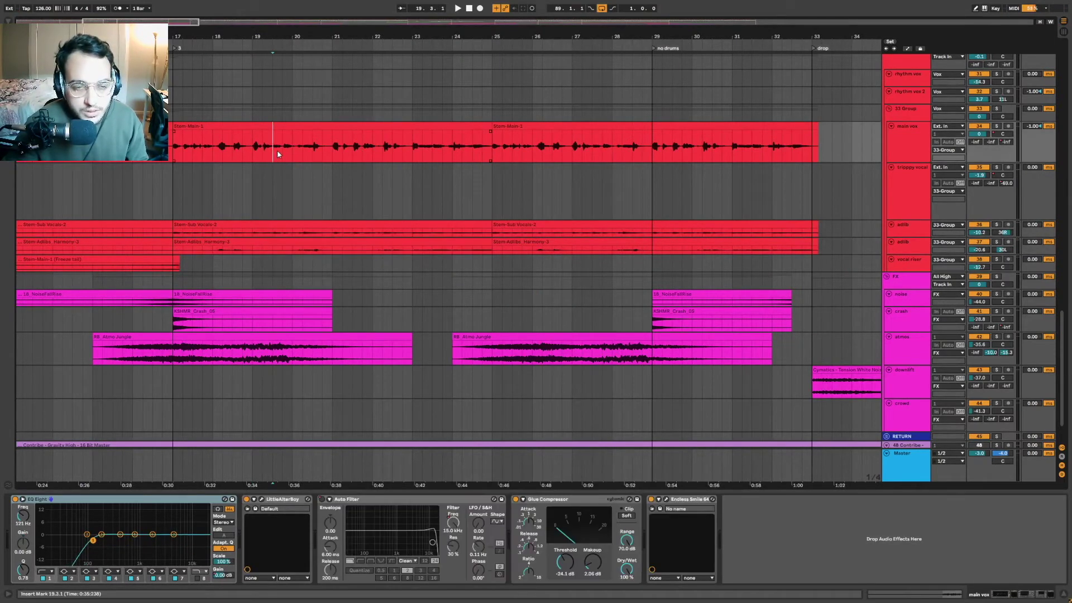
click(303, 227)
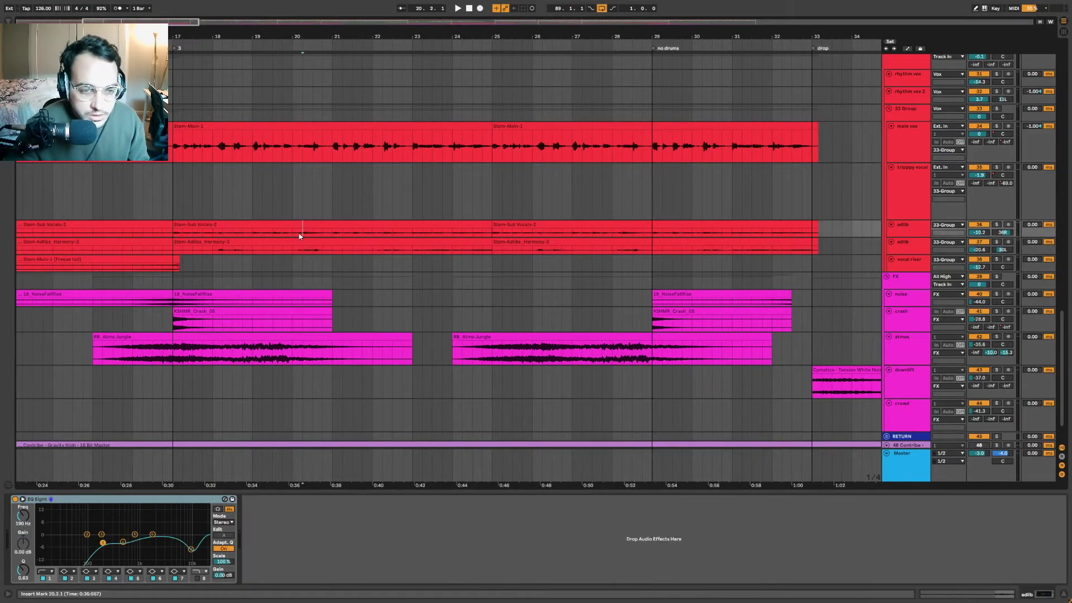
click(310, 252)
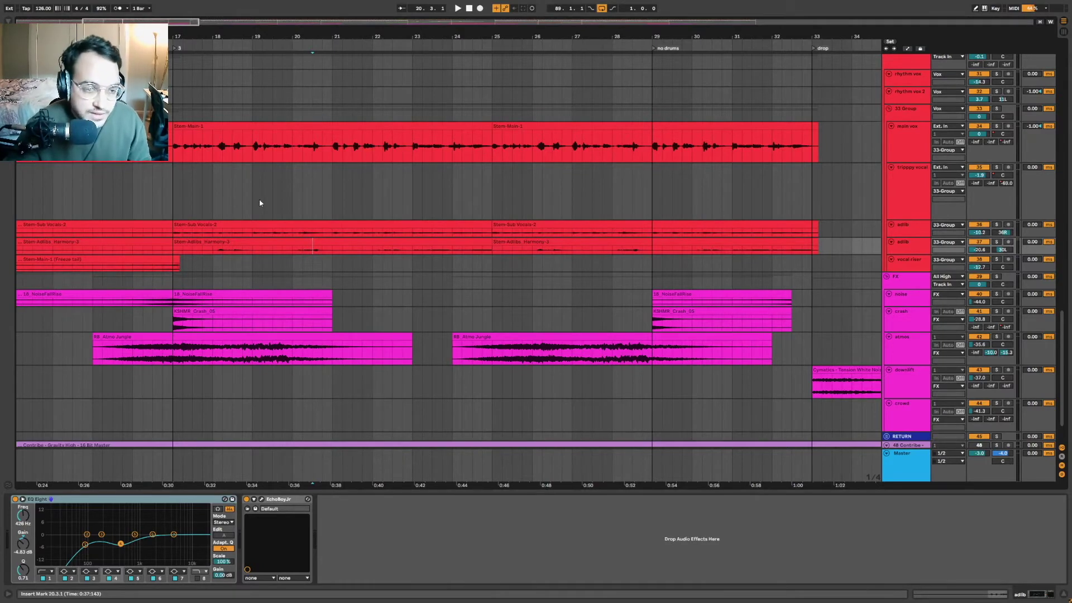
Select the Stem-Main-1 vocal on the main vox track from bar 17 to bar 33.
scroll(257, 220, left, 5)
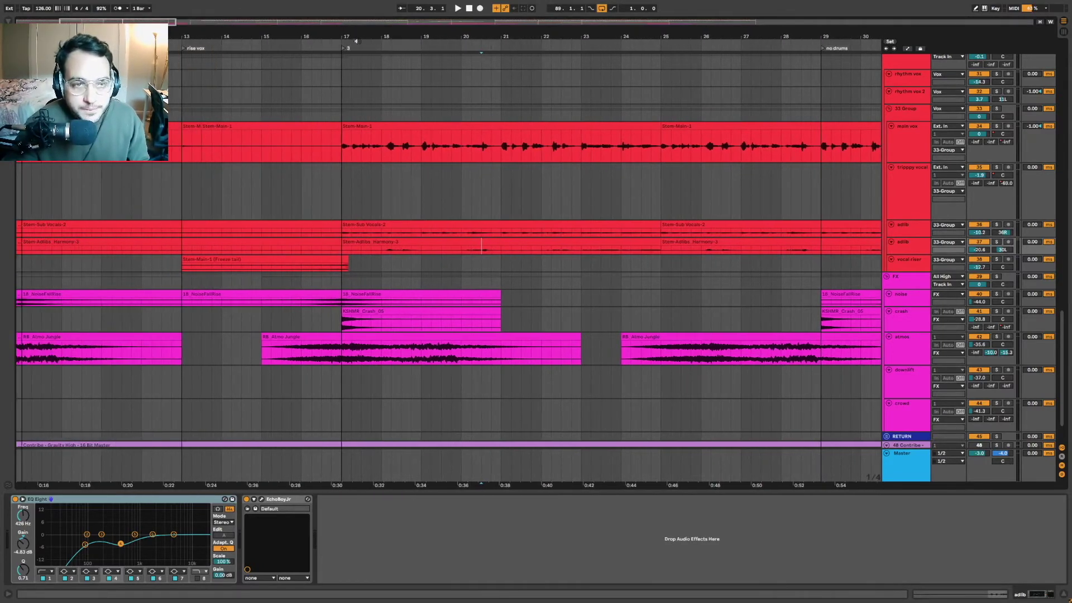
scroll(280, 114, down, 10)
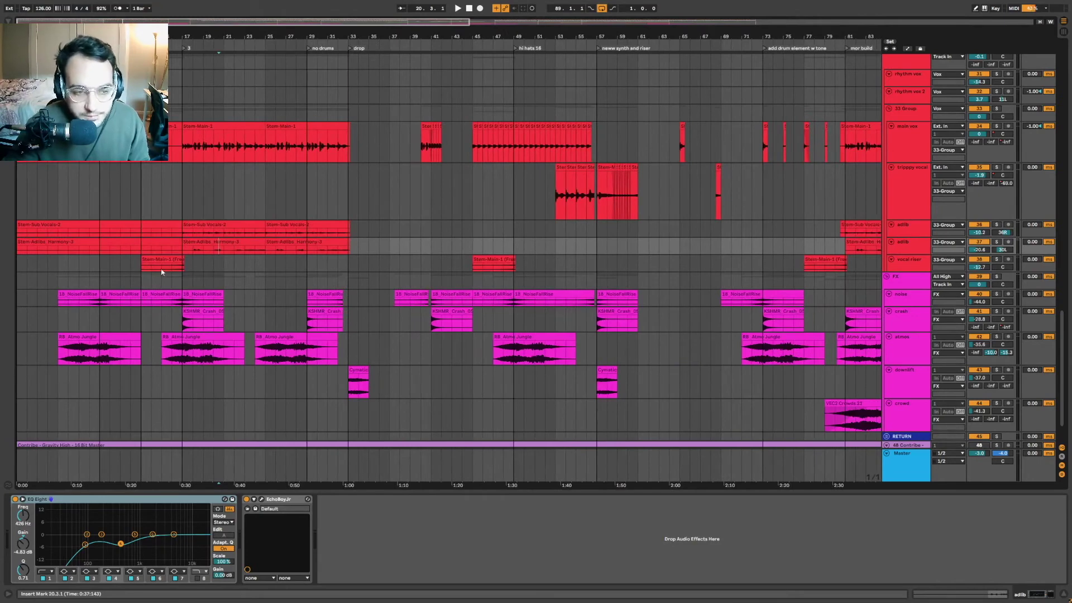
click(234, 143)
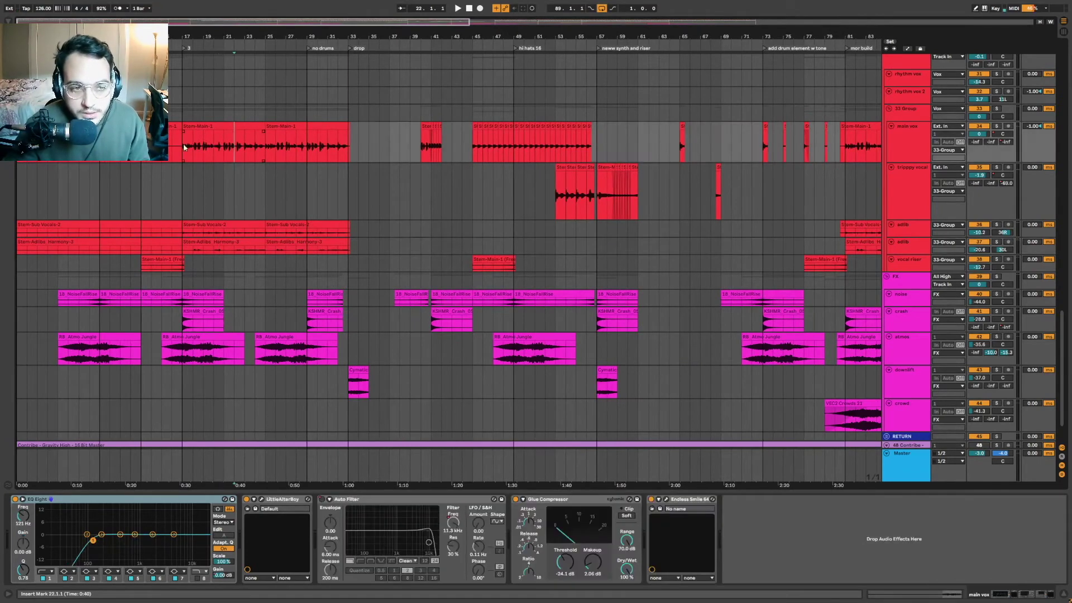
scroll(199, 81, up, 3)
scroll(268, 146, up, 3)
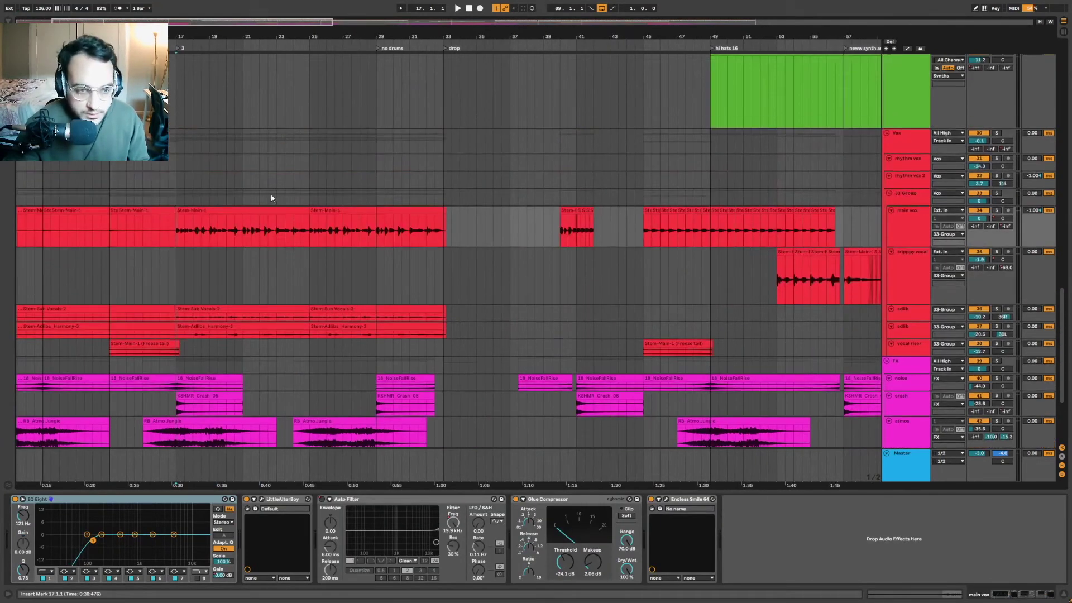
scroll(111, 220, down, 8)
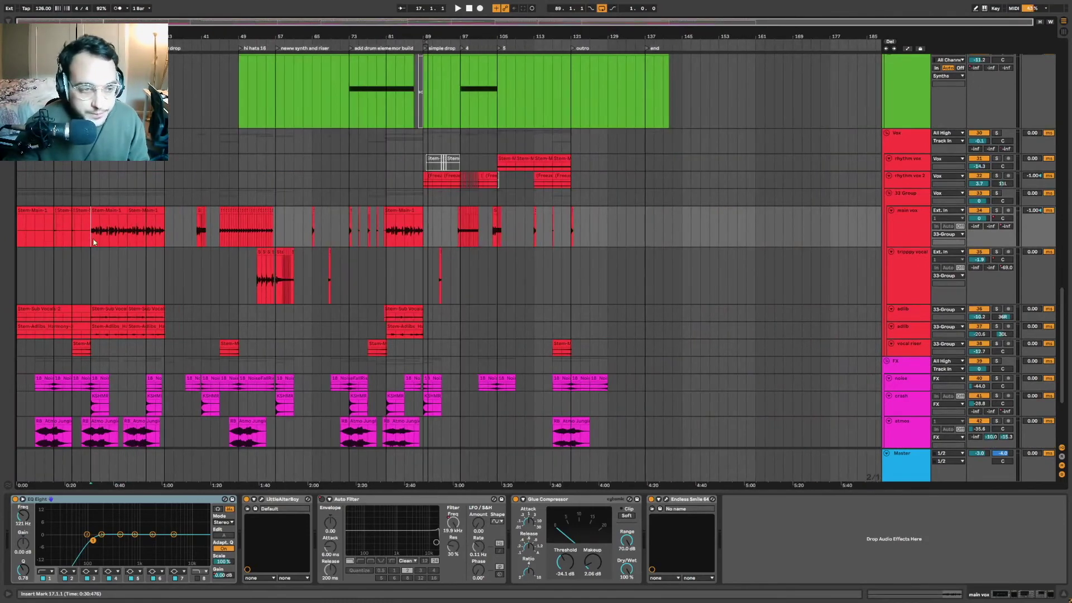
drag(93, 237, 166, 241)
Locate the chopped vocal clips on the main vox track and play the full mix from bar 39.
scroll(177, 244, up, 1)
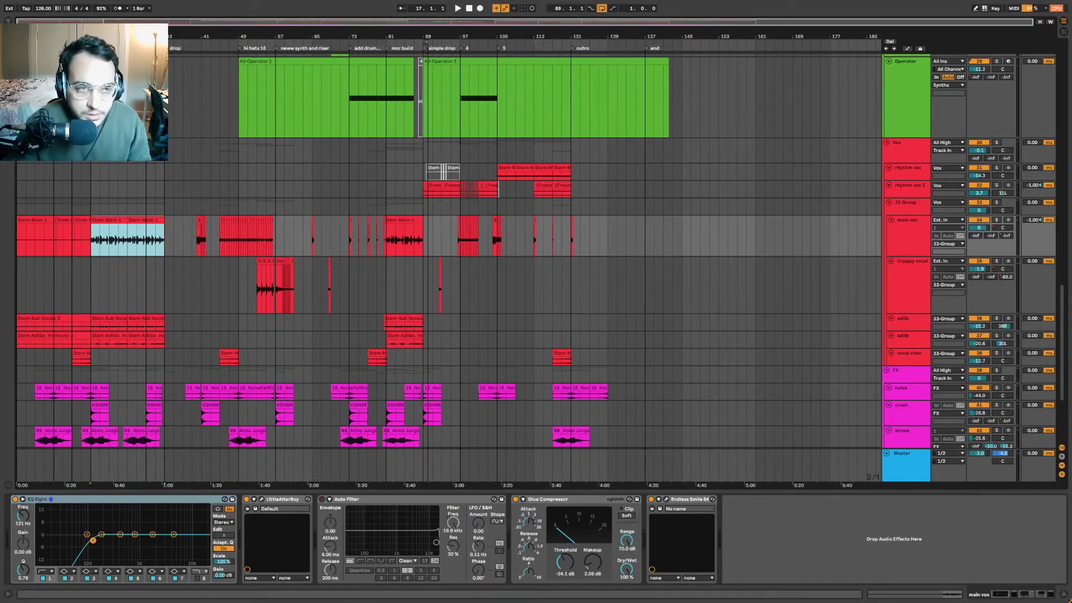
scroll(238, 133, up, 3)
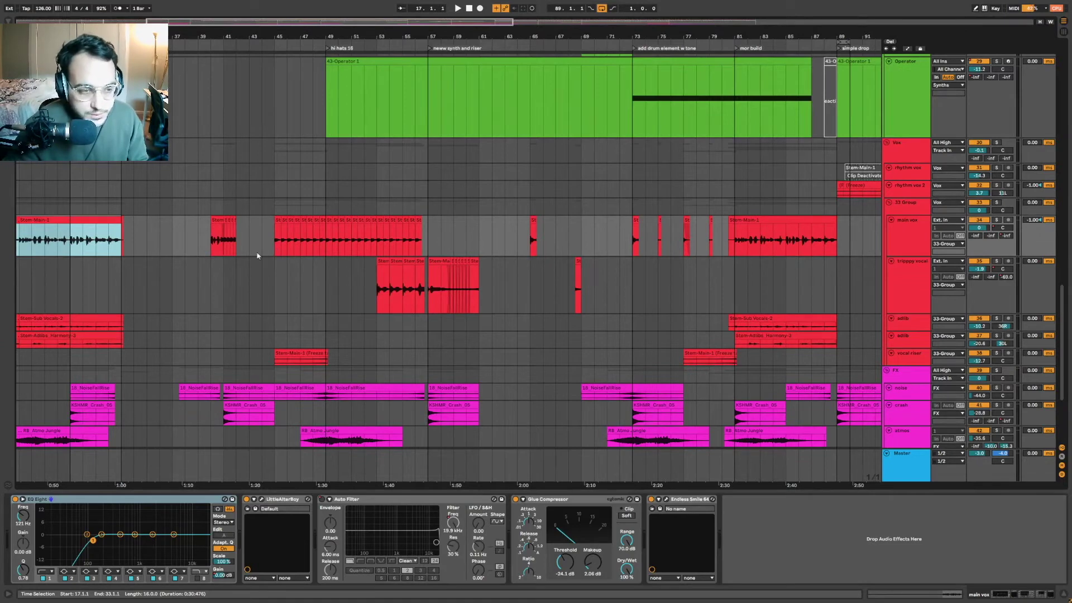
click(278, 238)
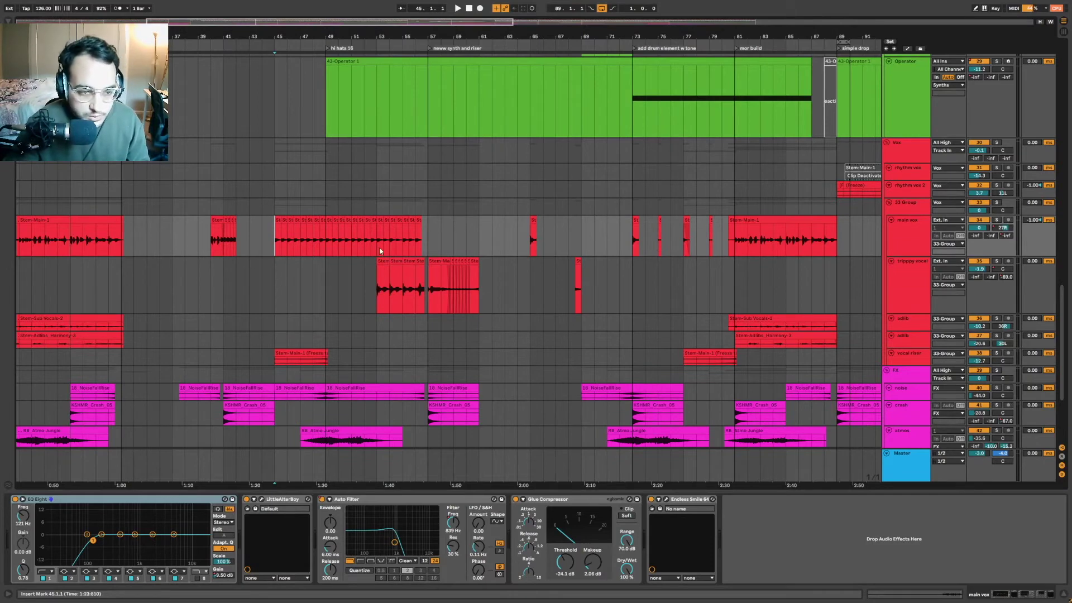
click(200, 249)
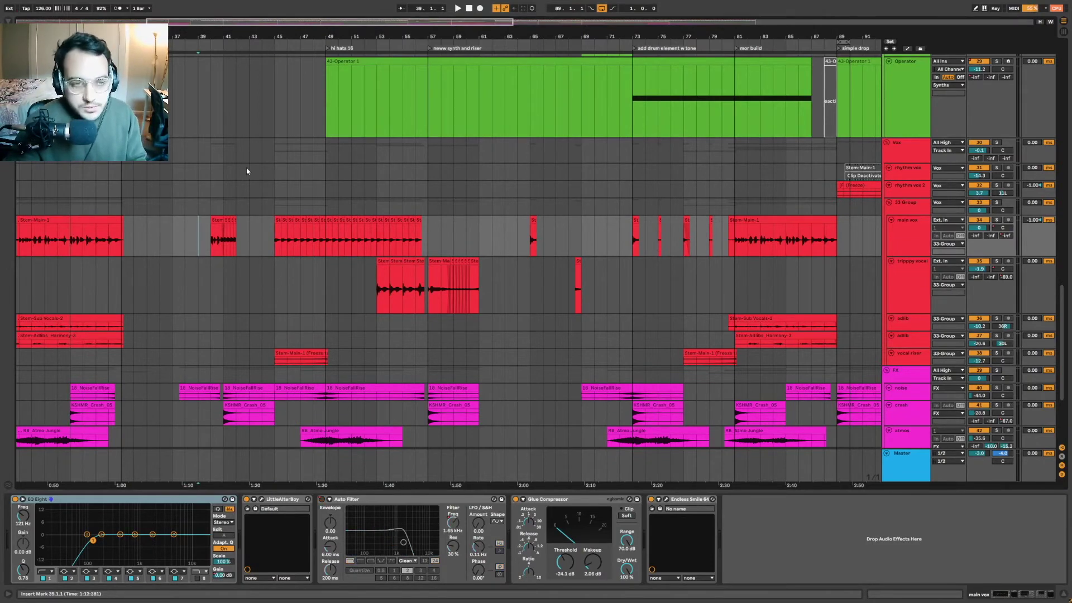
click(190, 244)
click(198, 244)
key(space)
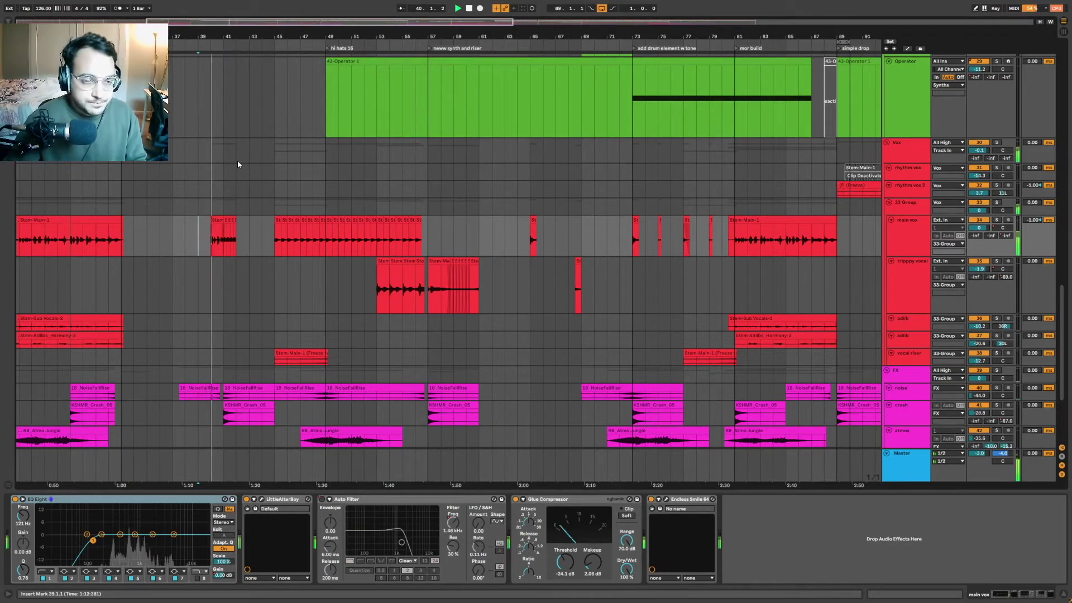
Solo the main vox track, replay the end of its chopped vocal from 41.4.1 and stop playback.
drag(205, 37, 282, 201)
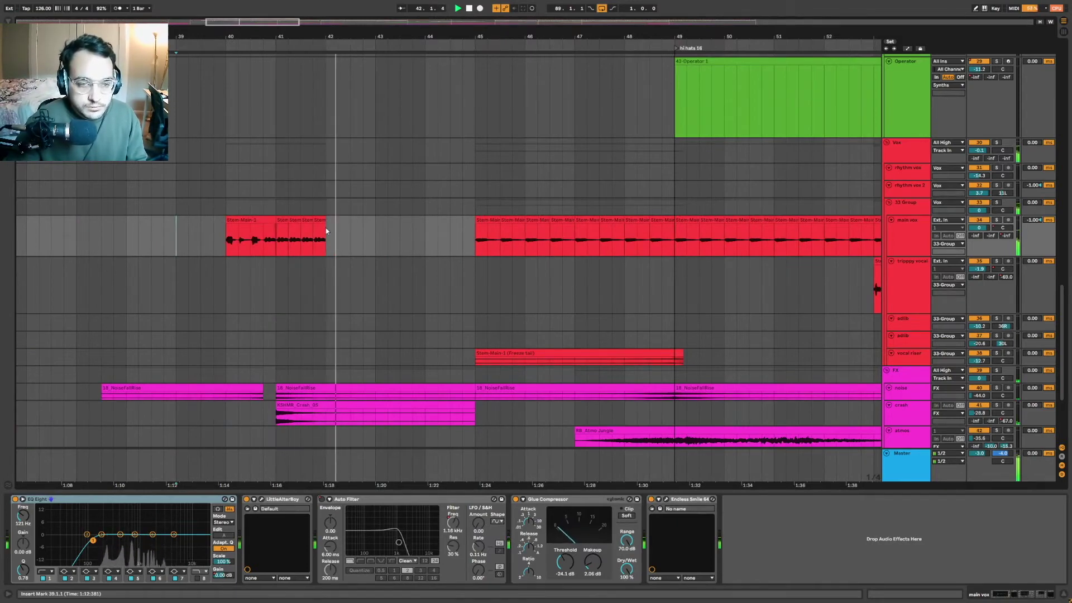
click(312, 242)
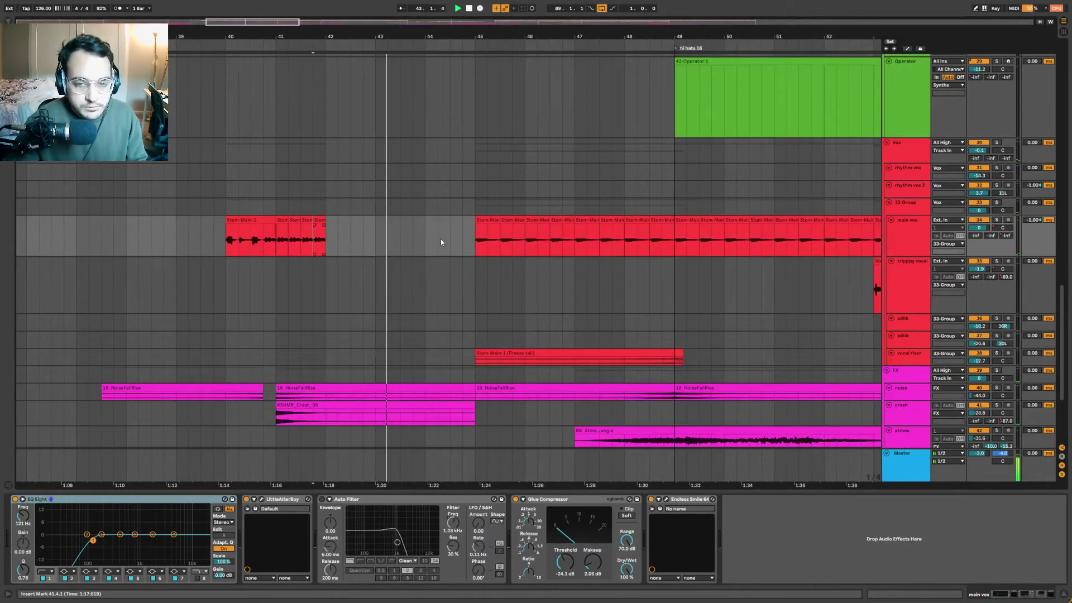
key(space)
key(space)
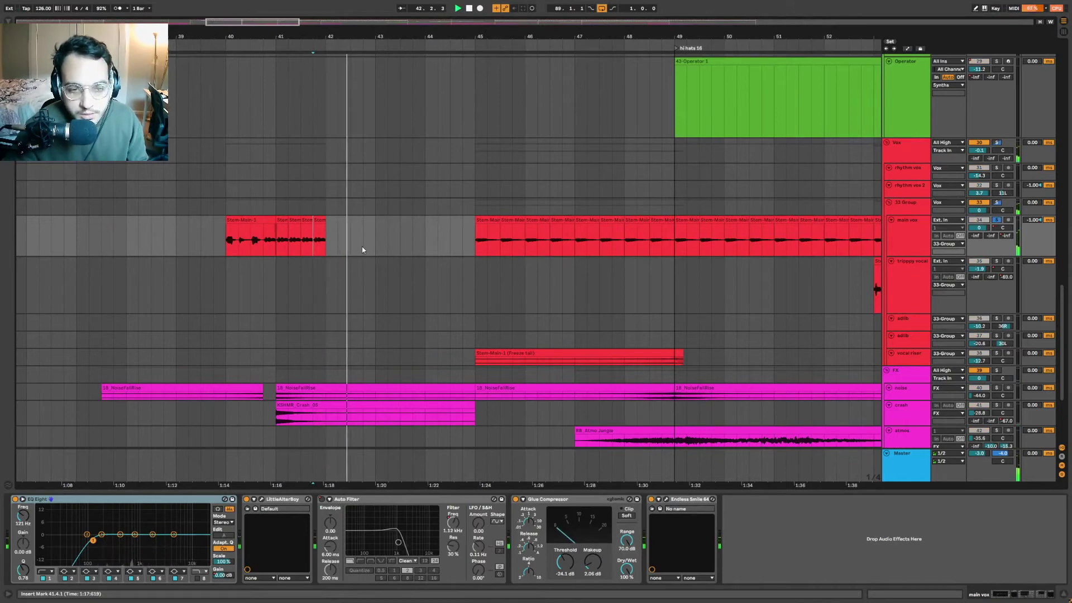
key(space)
key(space)
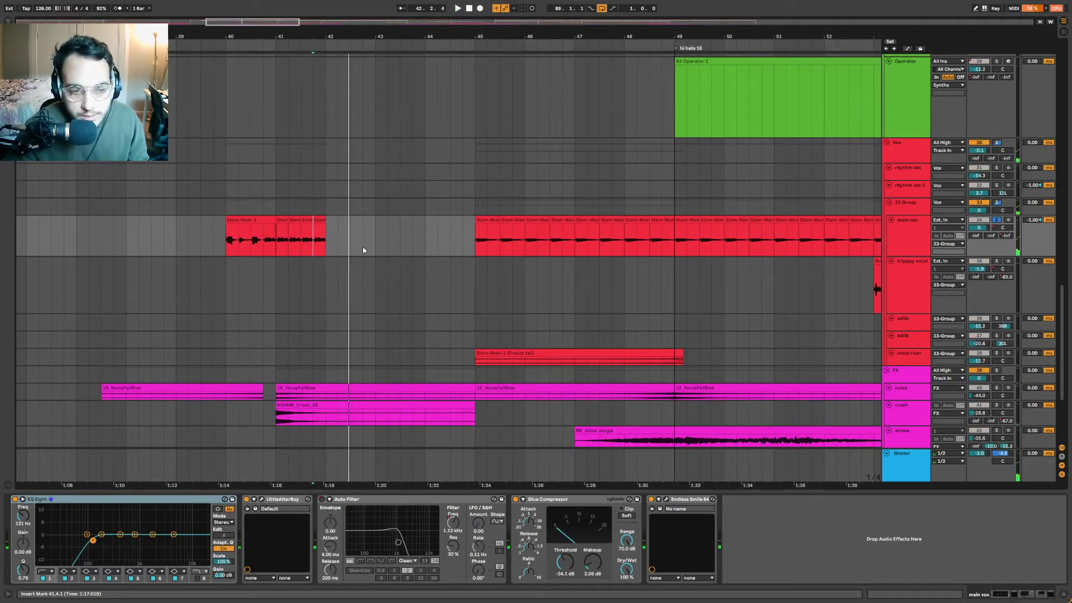
Play the soloed main vox track's repeated vocal chops from bar 45.
scroll(434, 221, up, 10)
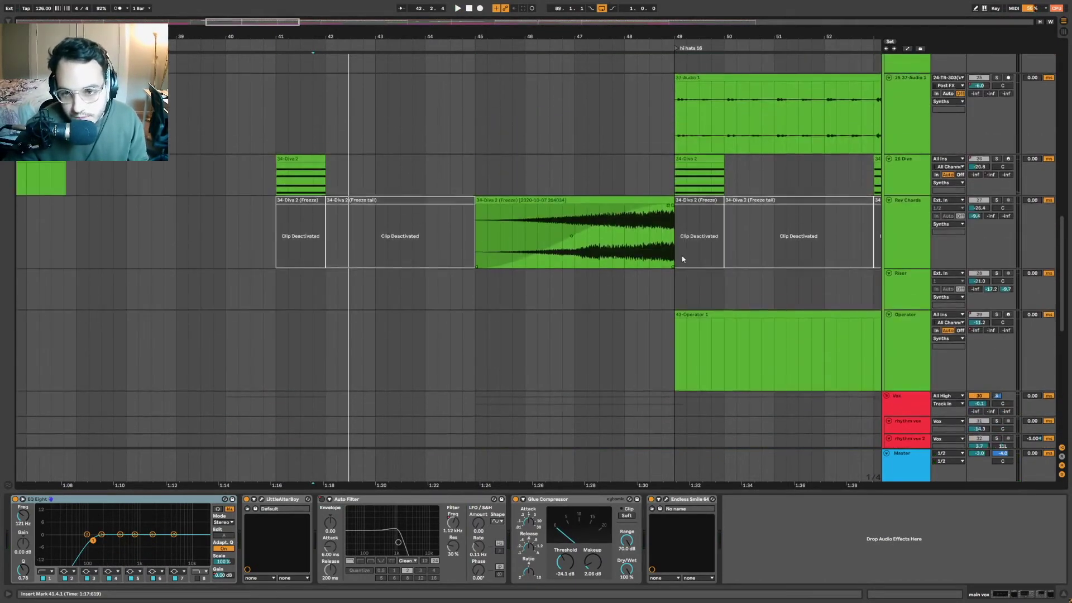
scroll(409, 233, down, 8)
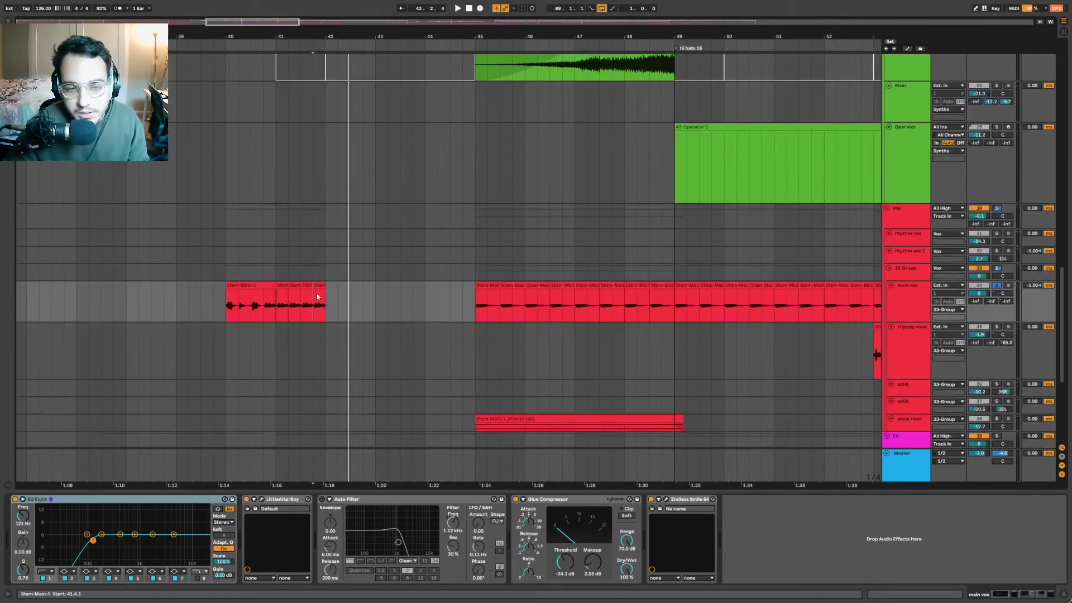
click(474, 313)
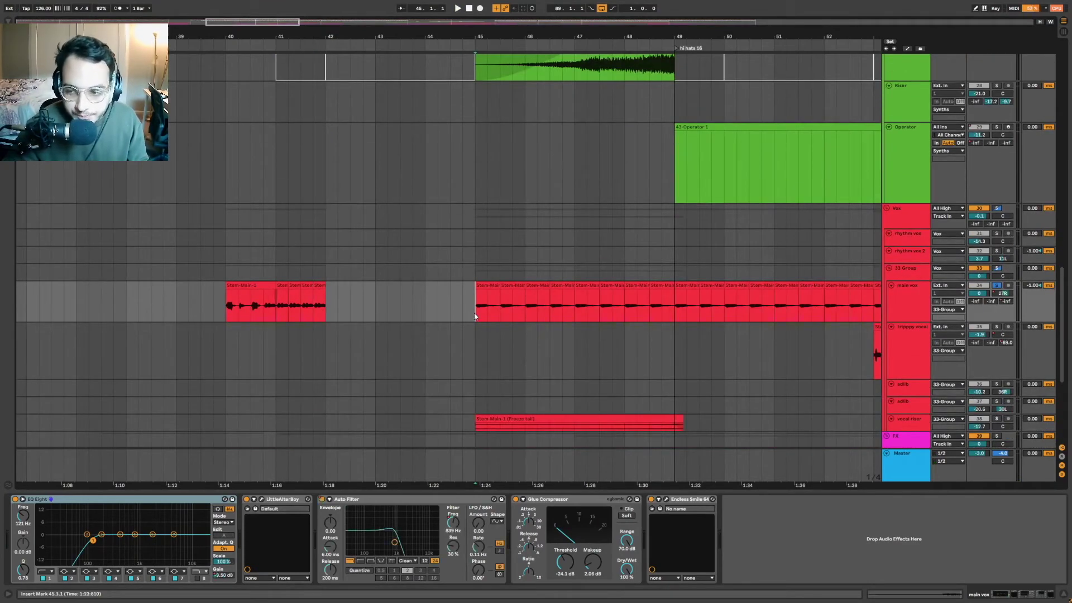
key(space)
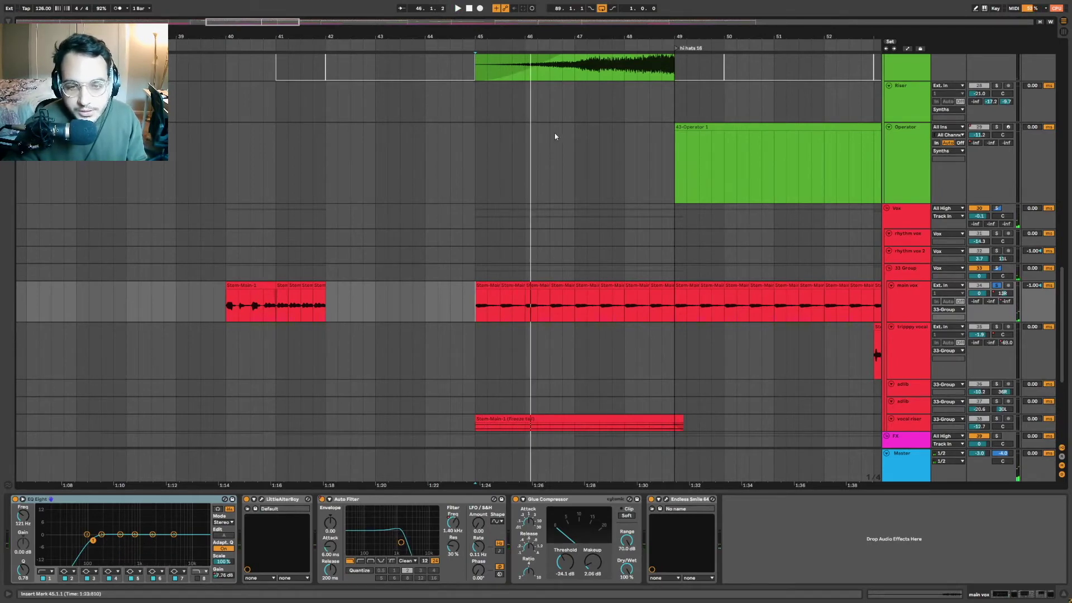
Show the trippy vocal track's clips from bar 53 and its effect chain.
key(minus)
key(minus)
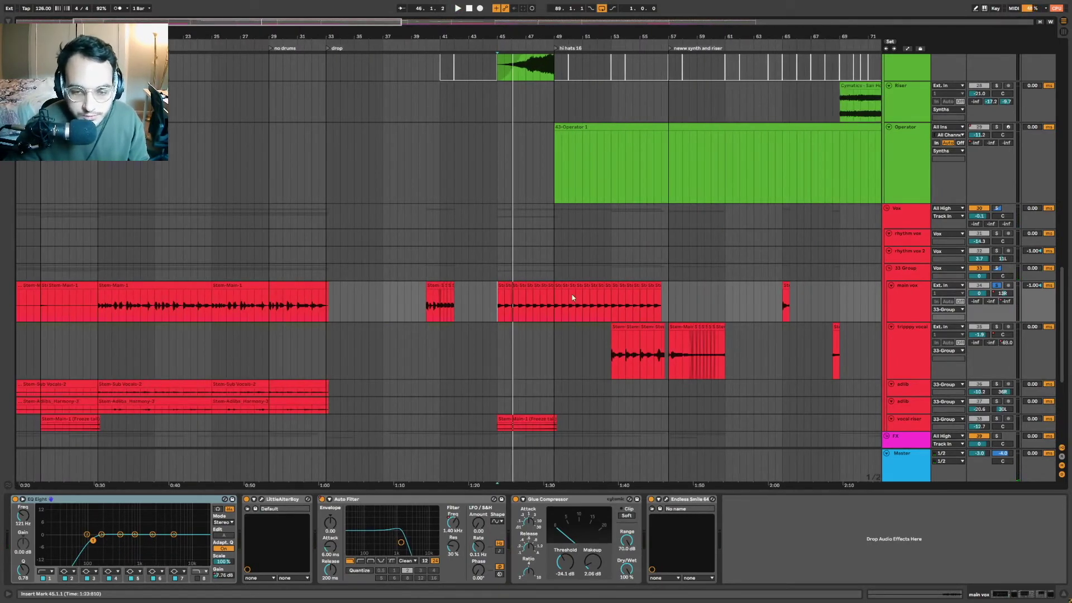
scroll(559, 224, down, 3)
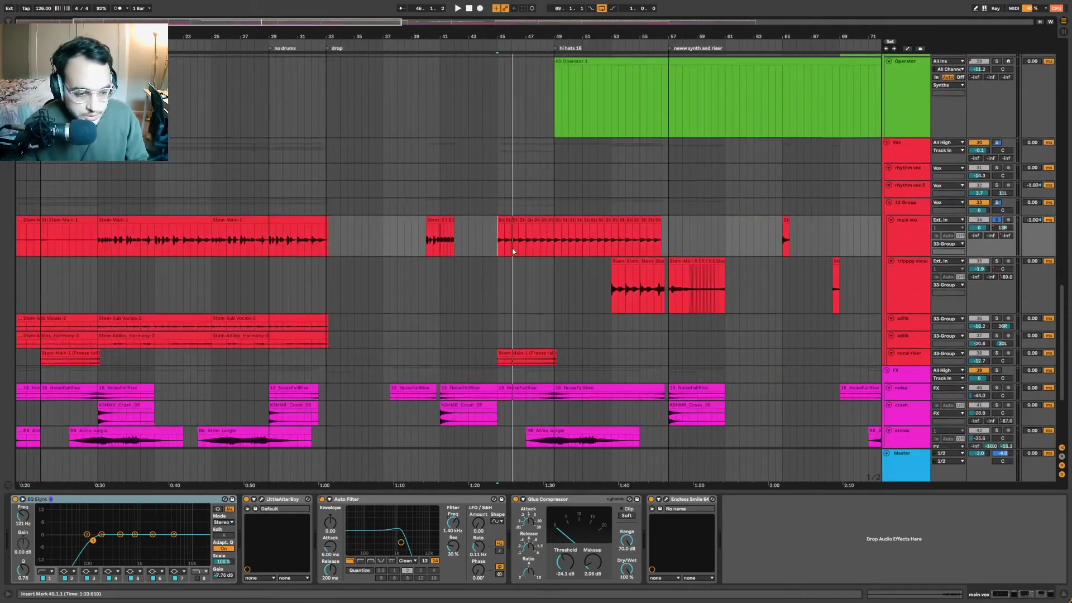
scroll(508, 240, down, 6)
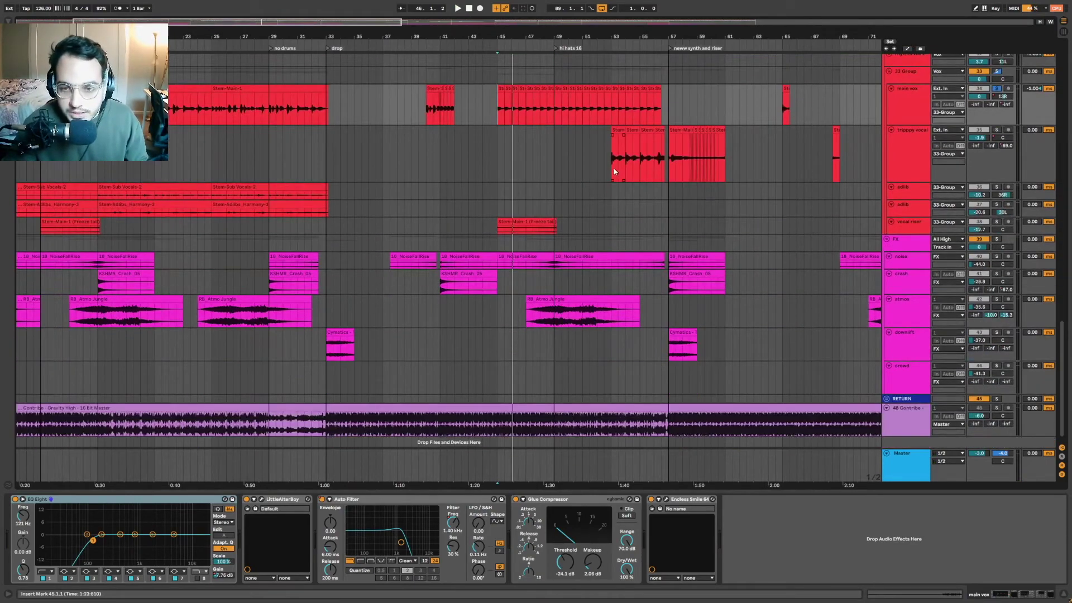
click(614, 171)
scroll(664, 173, up, 3)
scroll(664, 173, right, 5)
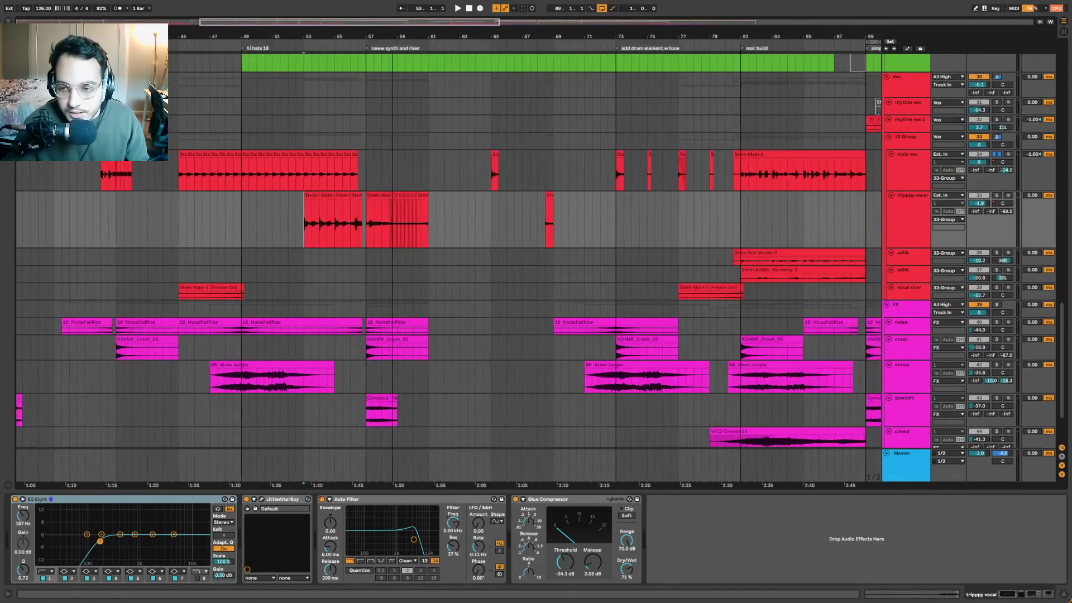
Enlarge the rhythm vox 2 track and play it soloed from bar 89 at the simple drop.
scroll(387, 75, down, 10)
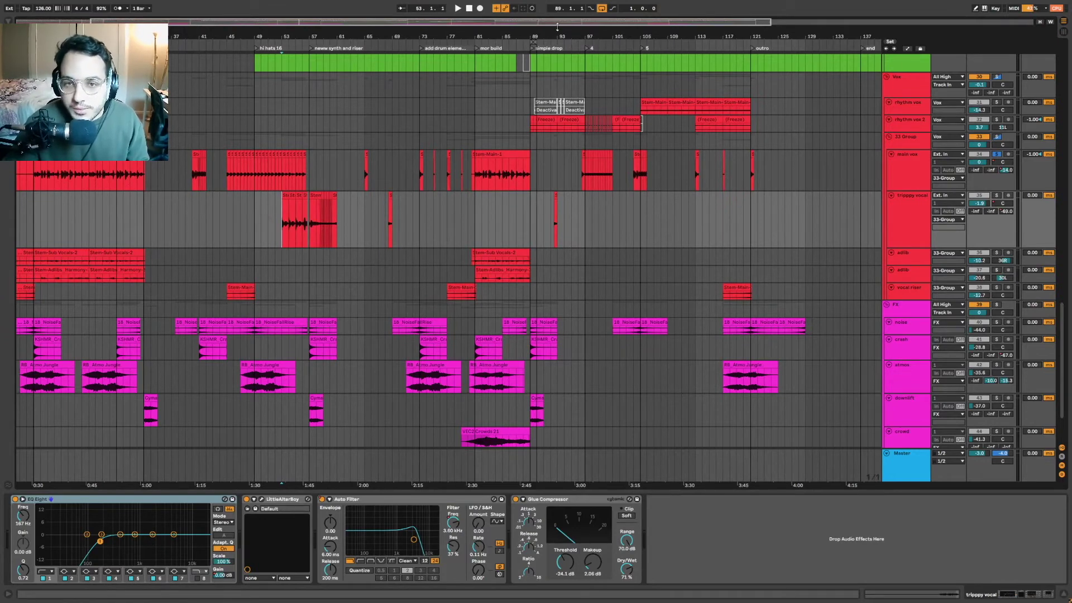
drag(557, 27, 503, 145)
click(908, 124)
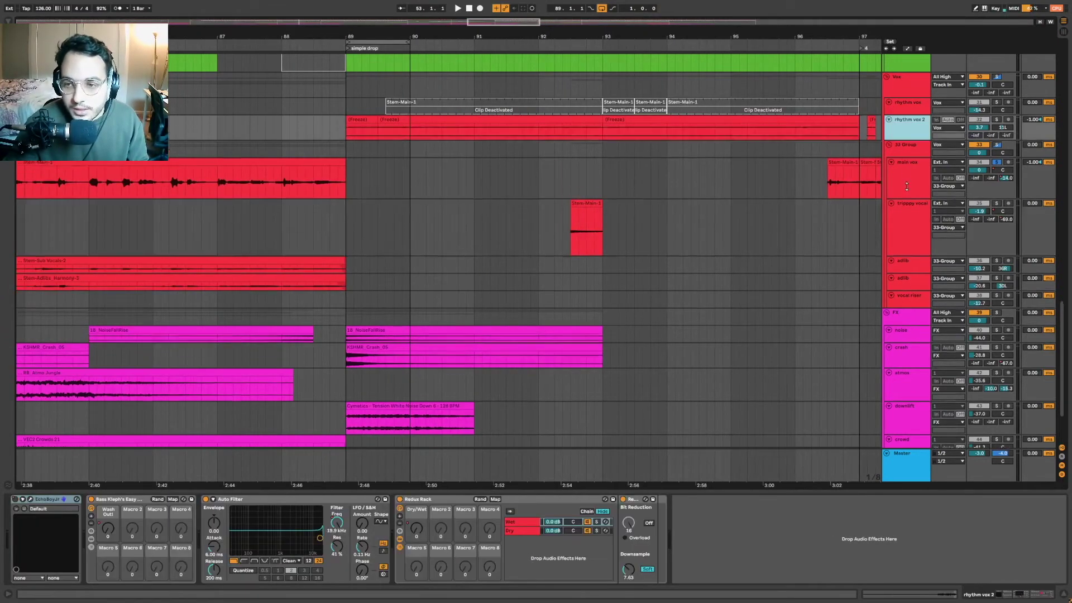
drag(907, 186, 907, 220)
click(343, 180)
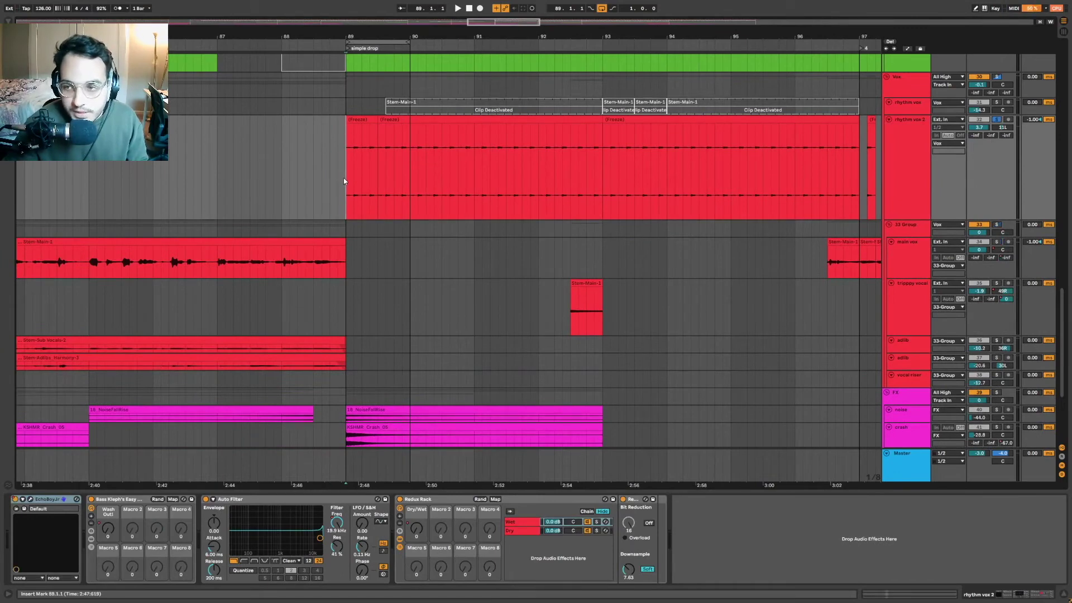
key(space)
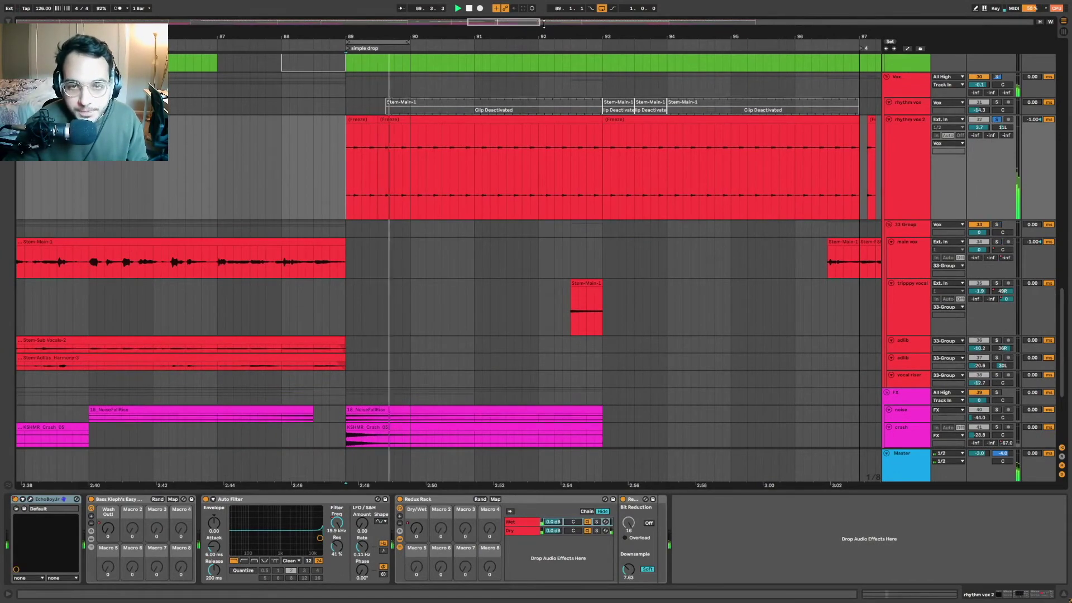
Play the soloed rhythm vox track from bar 105 with its effect chain shown, and stop playback.
drag(543, 24, 543, 14)
click(659, 109)
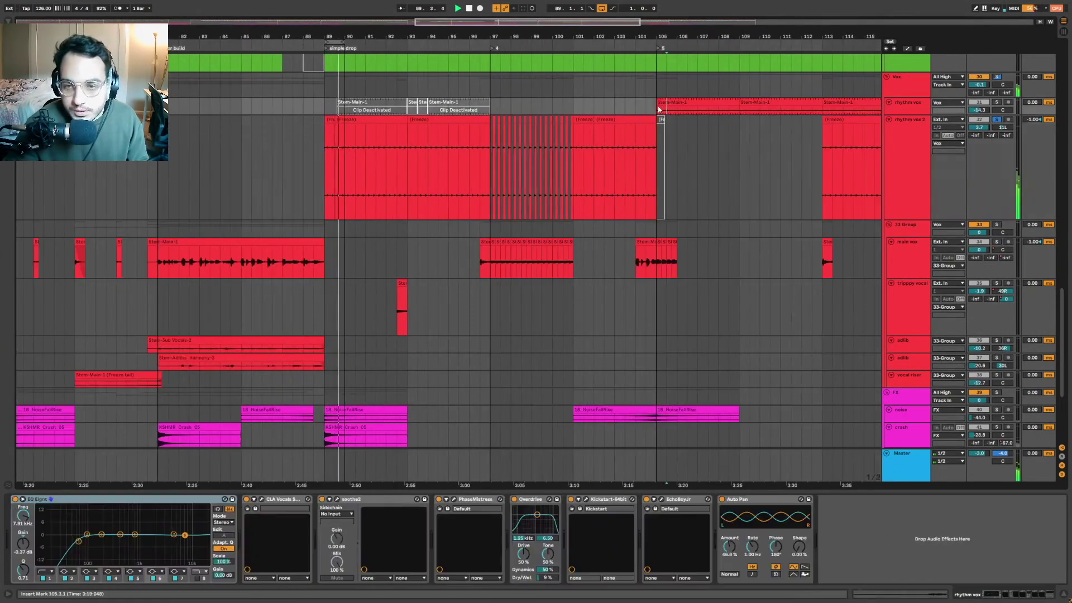
click(660, 106)
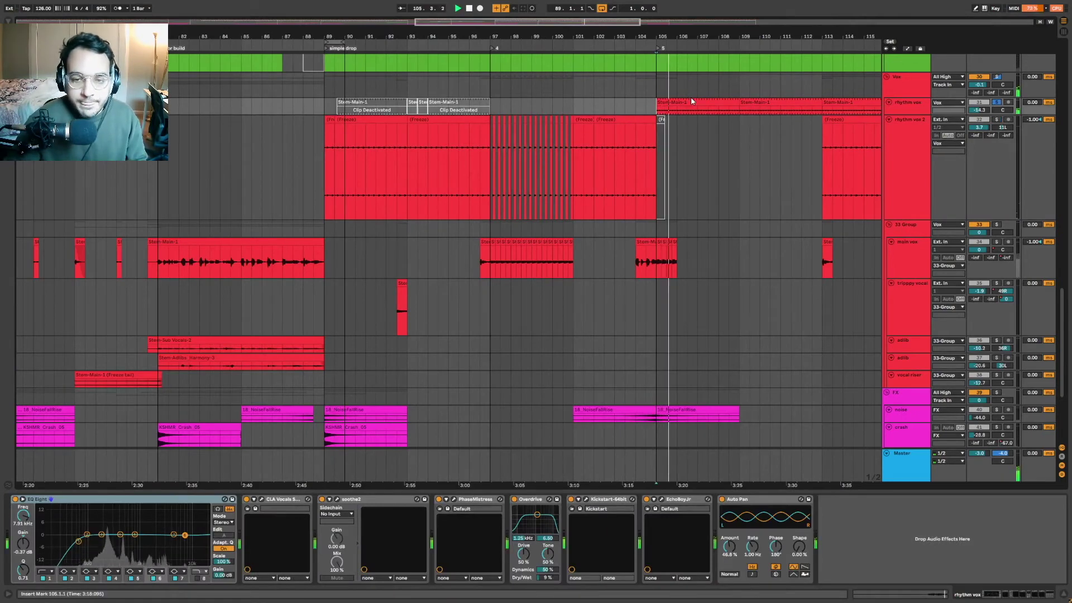
key(minus)
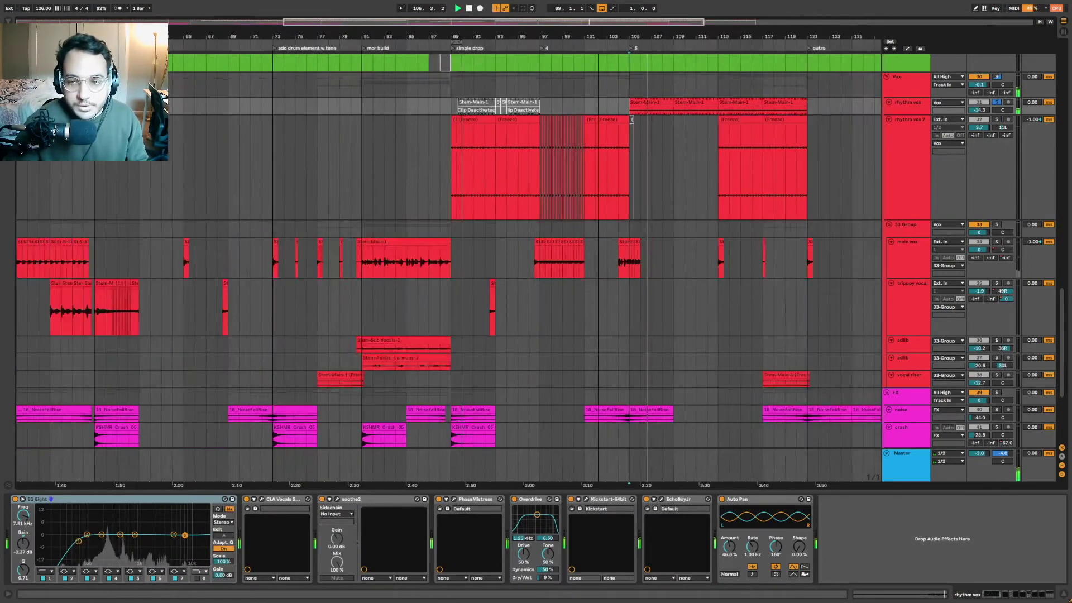
key(minus)
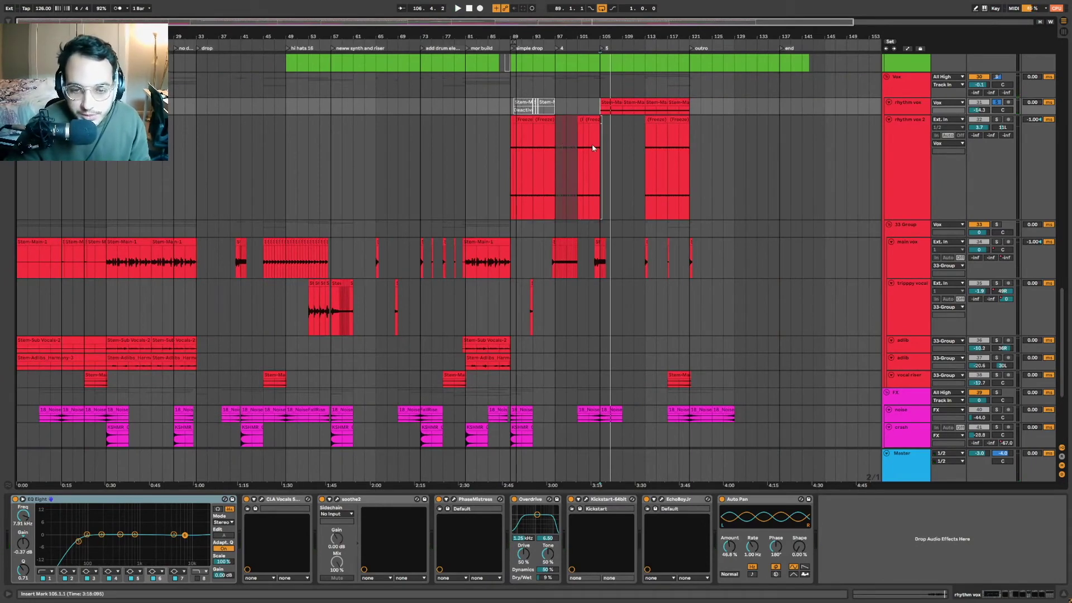
Show the trippy vocal clips around bar 56 and select the main vox clip from bar 17 to 25 to compare their effect chains.
click(327, 319)
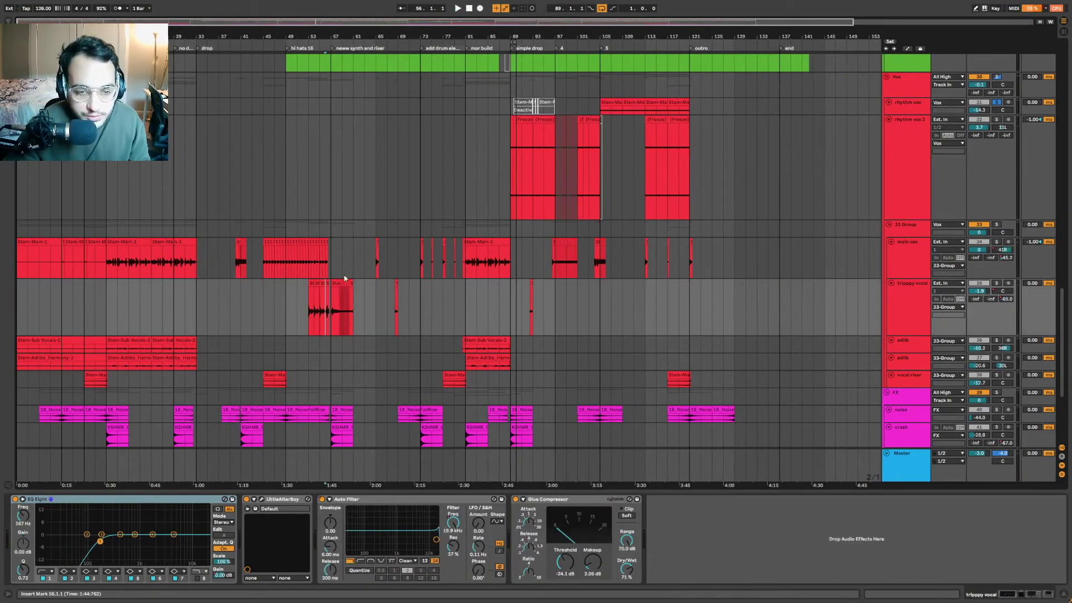
key(plus)
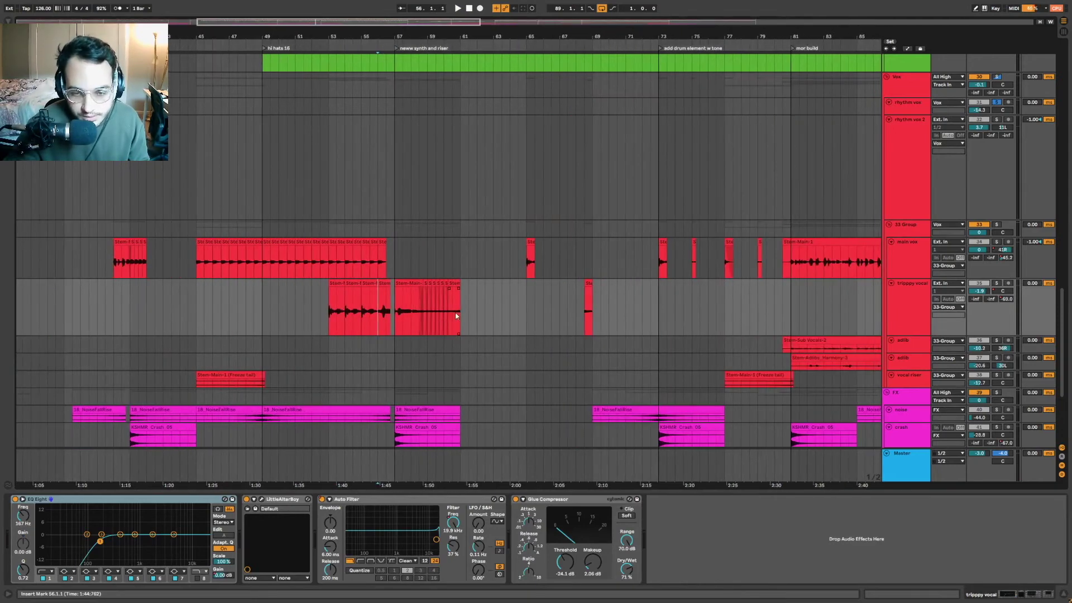
key(minus)
key(minus)
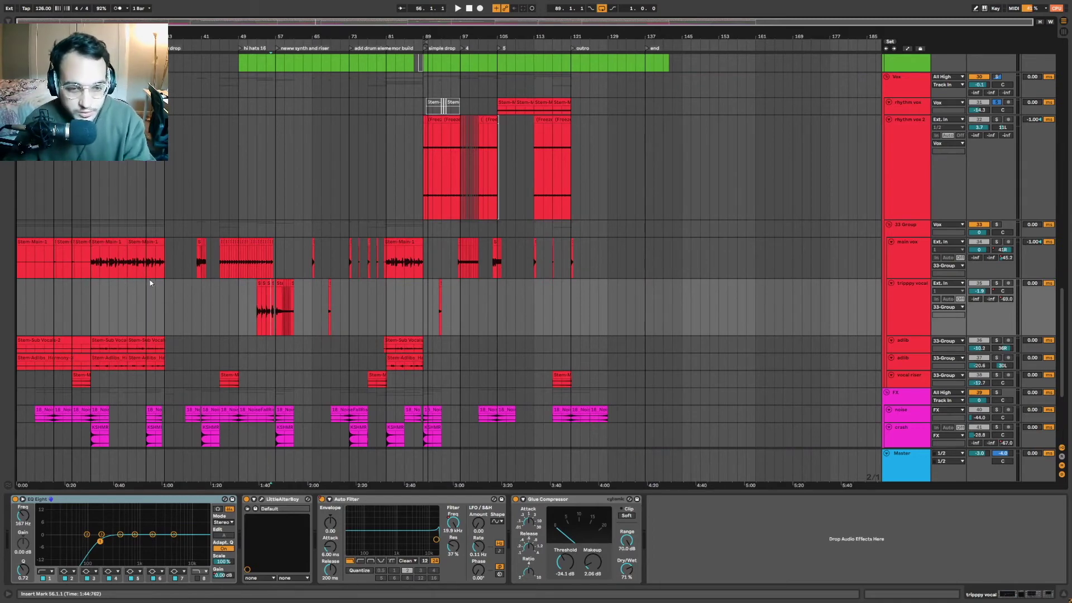
drag(95, 269, 126, 268)
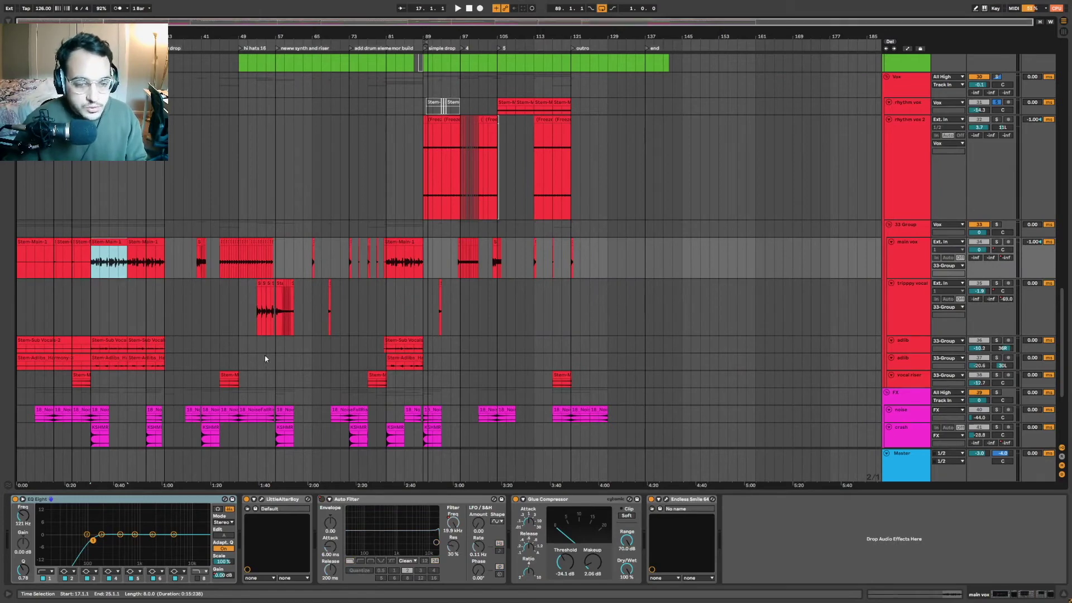
Show the vocal riser track's freeze-tail clip at bar 45 and its effects, and play the track soloed from bar 47.
scroll(265, 355, down, 2)
drag(178, 36, 178, 89)
click(323, 345)
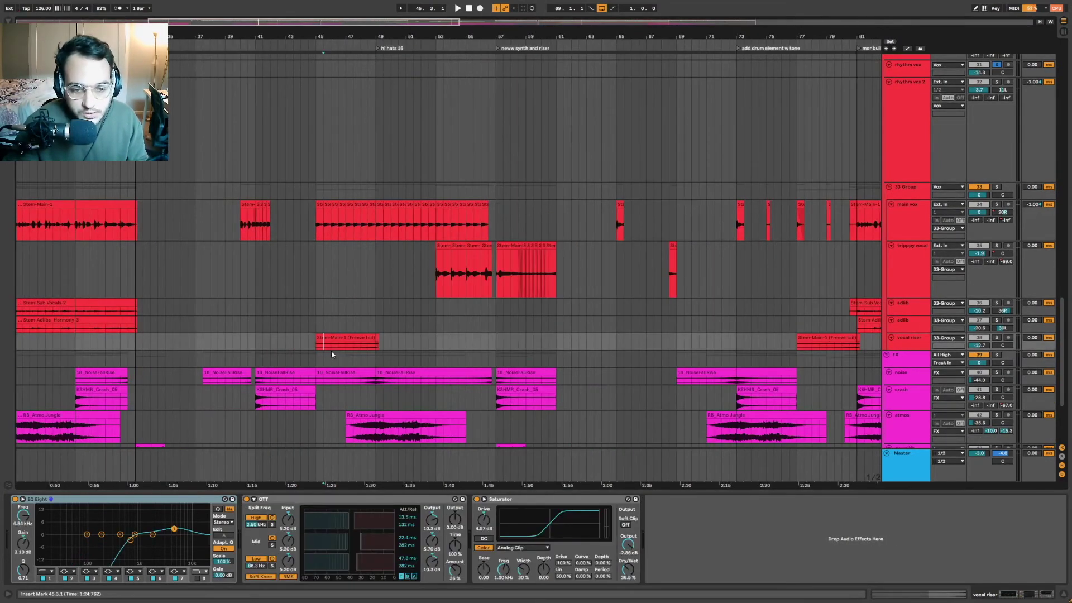
click(359, 338)
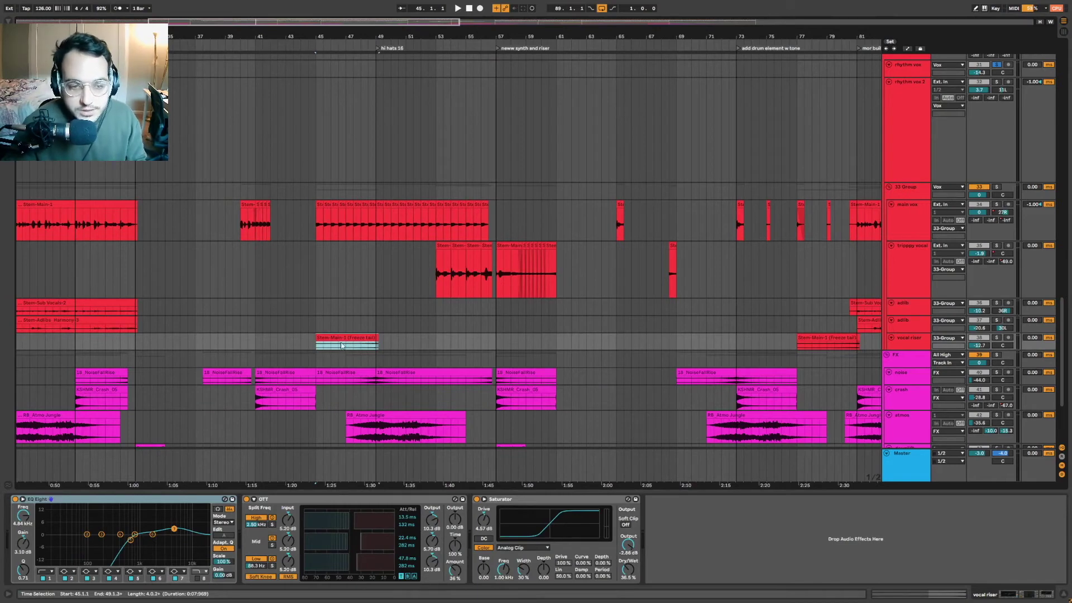
click(353, 350)
click(345, 347)
key(space)
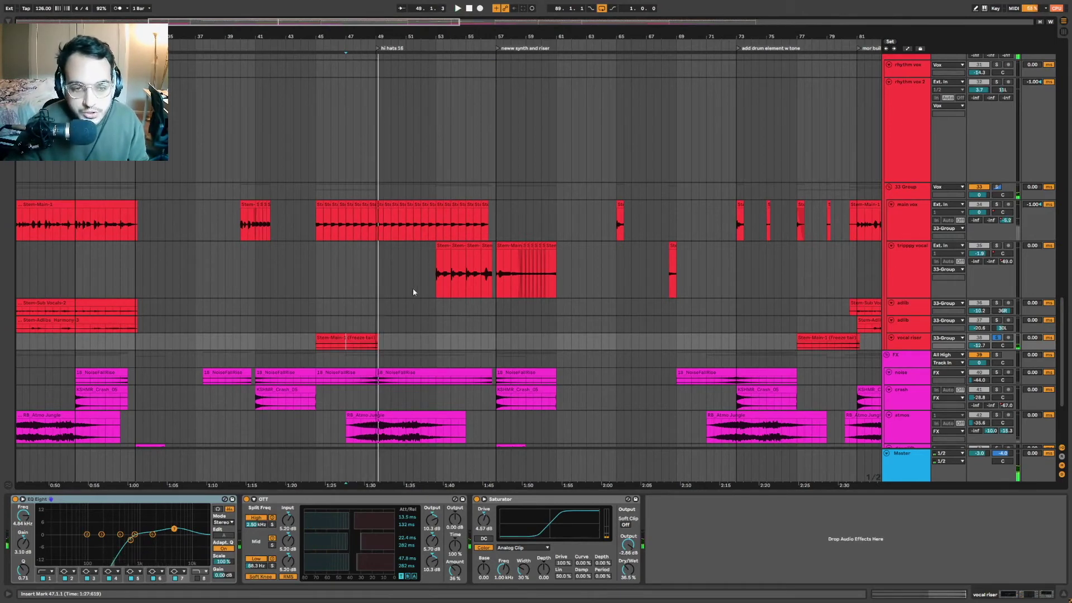
key(space)
Highlight the first two beats of the trippy vocal at bar 53 and the vocal riser clip at bar 45.
scroll(413, 287, down, 3)
drag(437, 235, 445, 223)
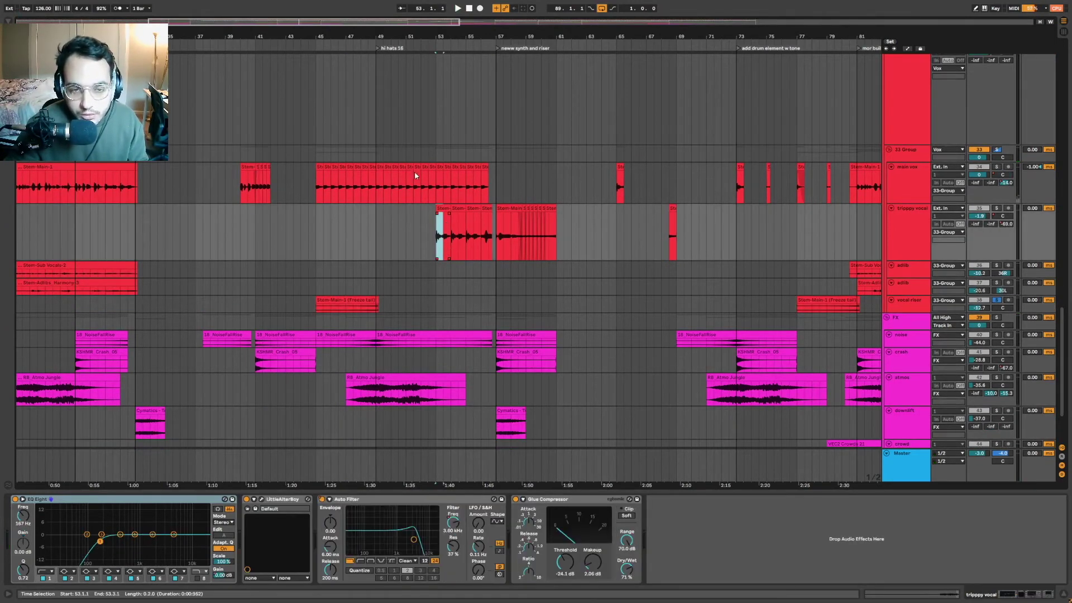
click(358, 308)
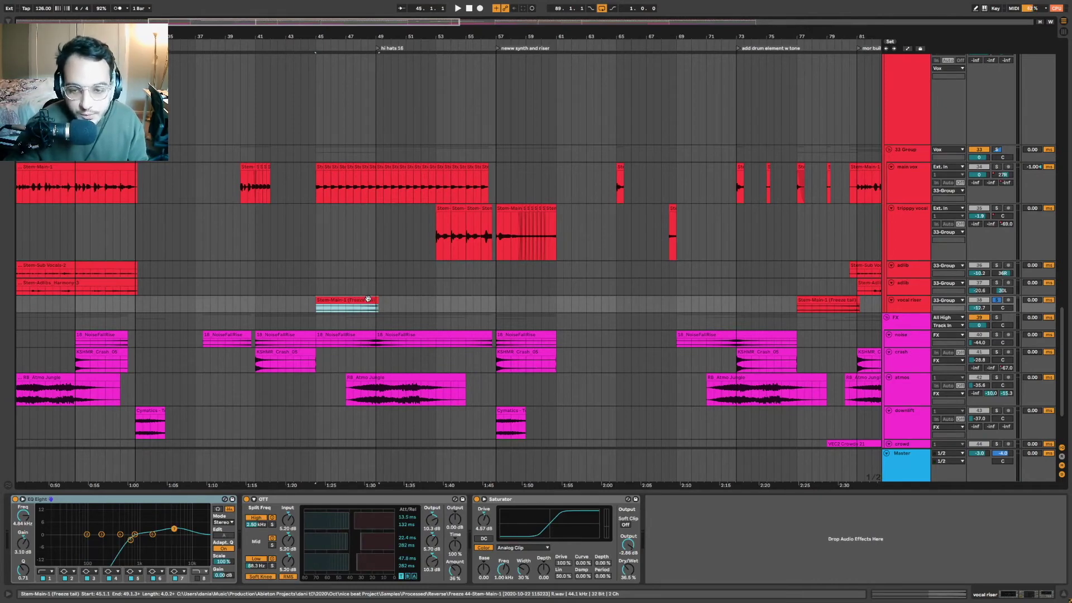
Show the FX group's tracks and play the noise track soloed from bar 41.
drag(391, 37, 391, 9)
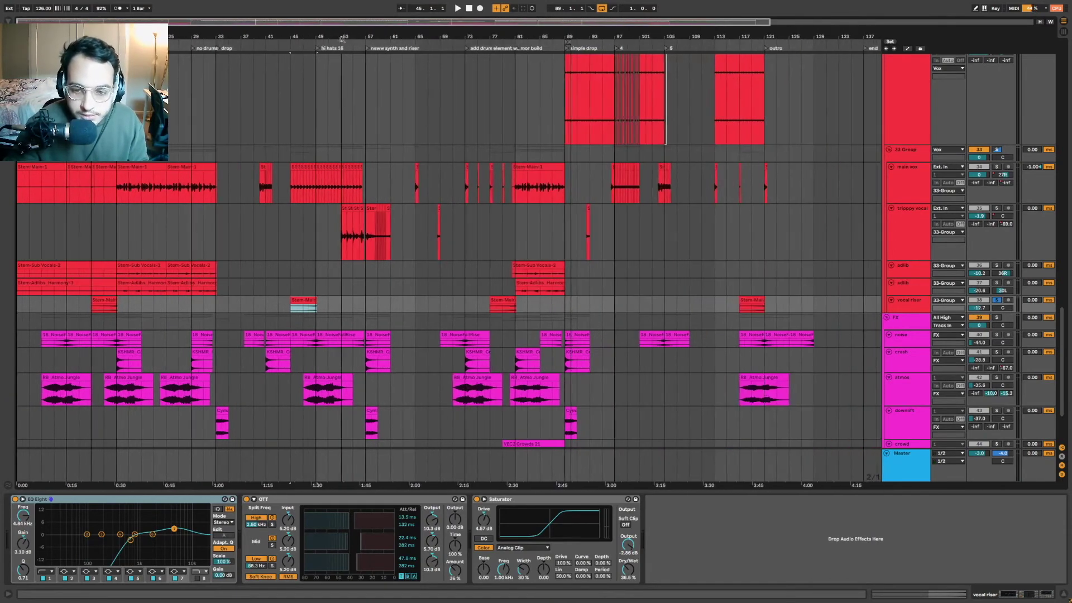
scroll(653, 244, up, 6)
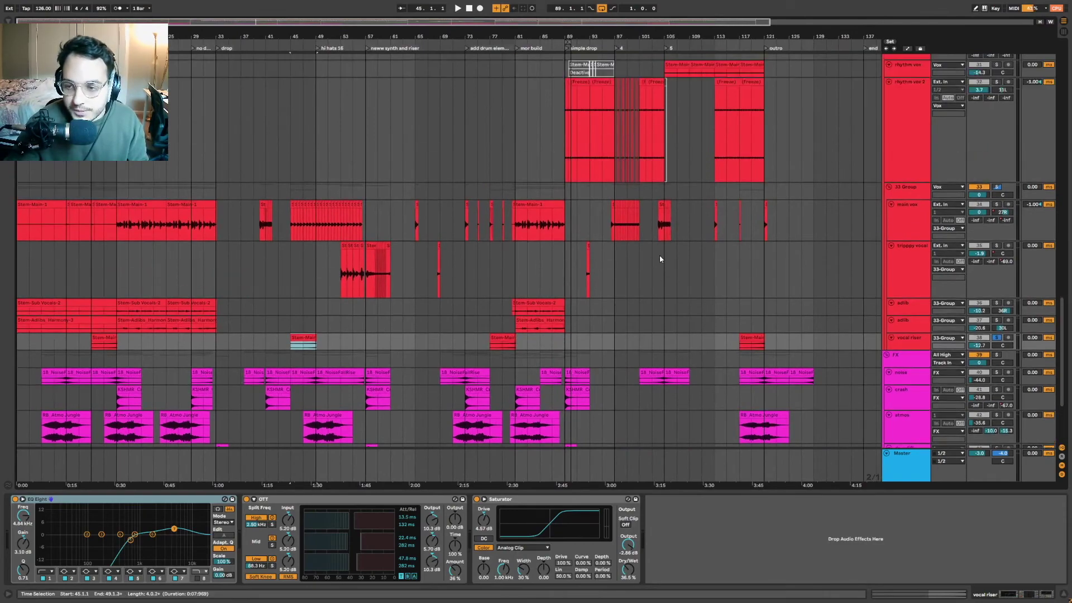
scroll(896, 206, down, 10)
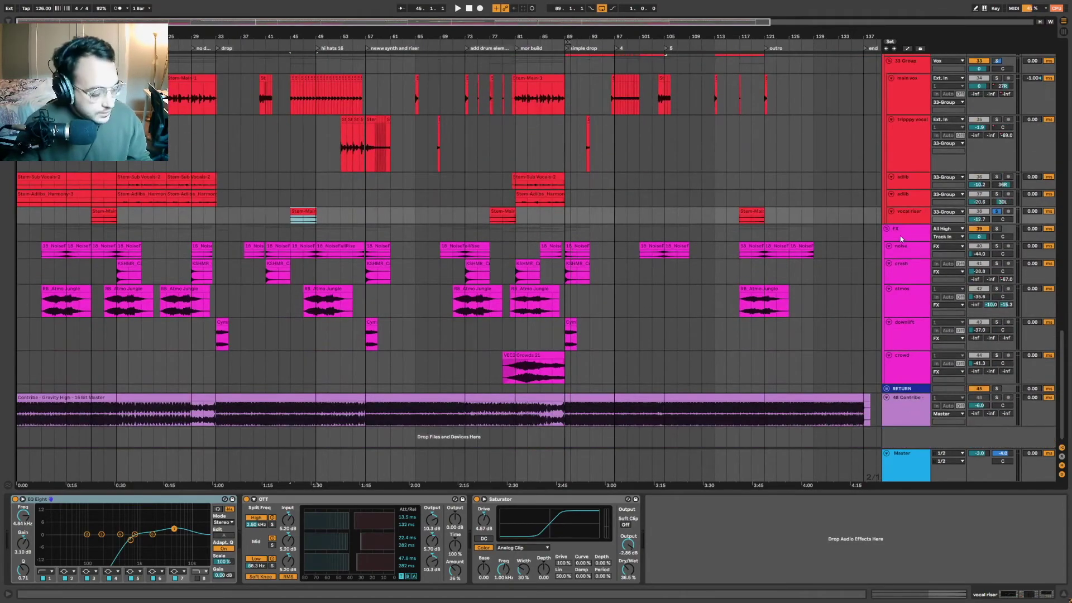
scroll(411, 280, up, 1)
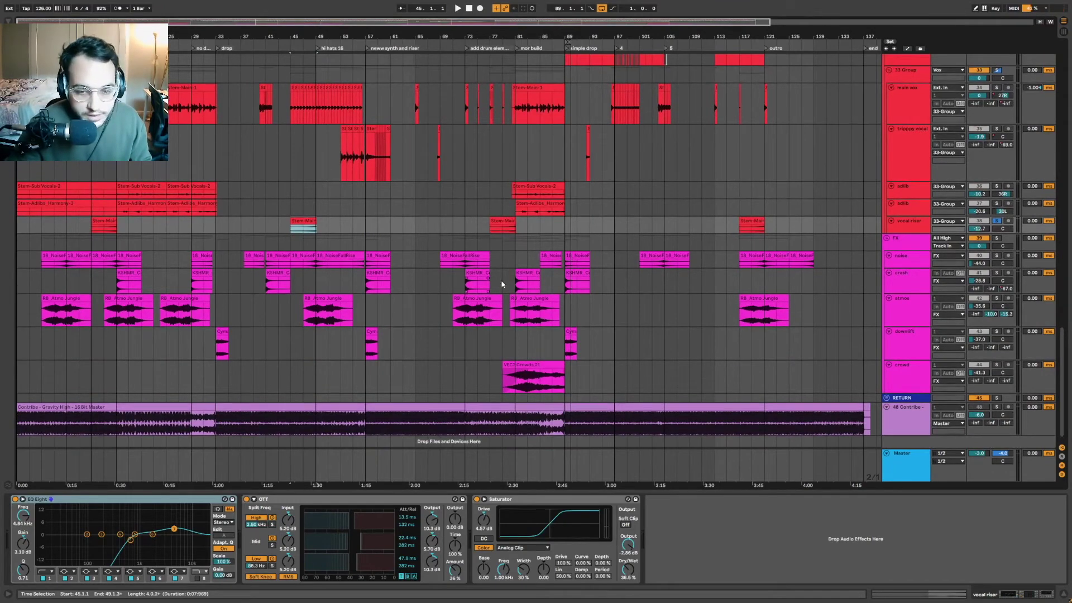
scroll(501, 284, down, 1)
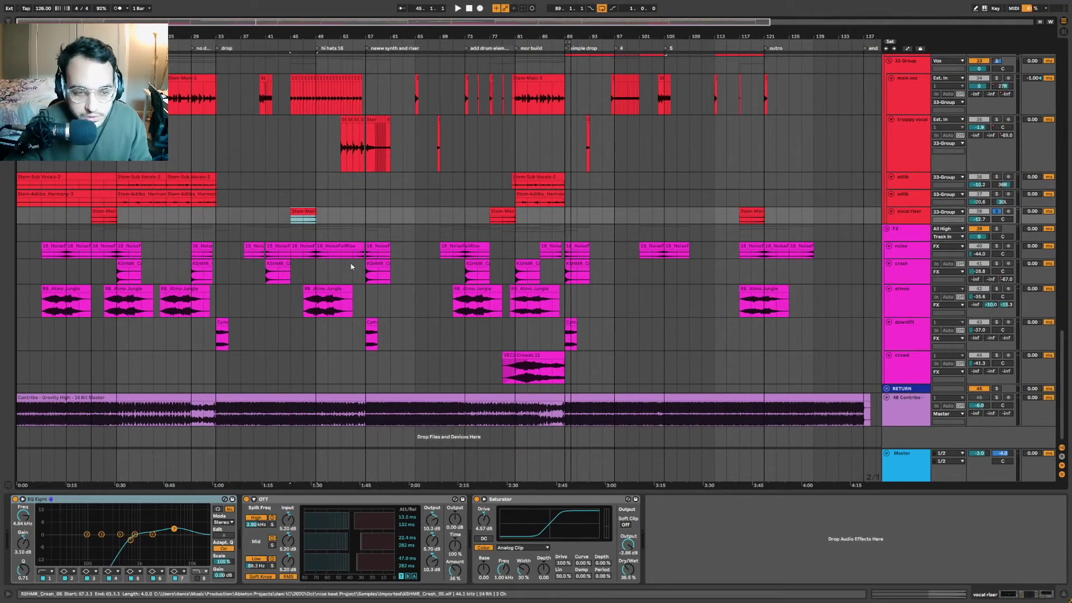
click(268, 252)
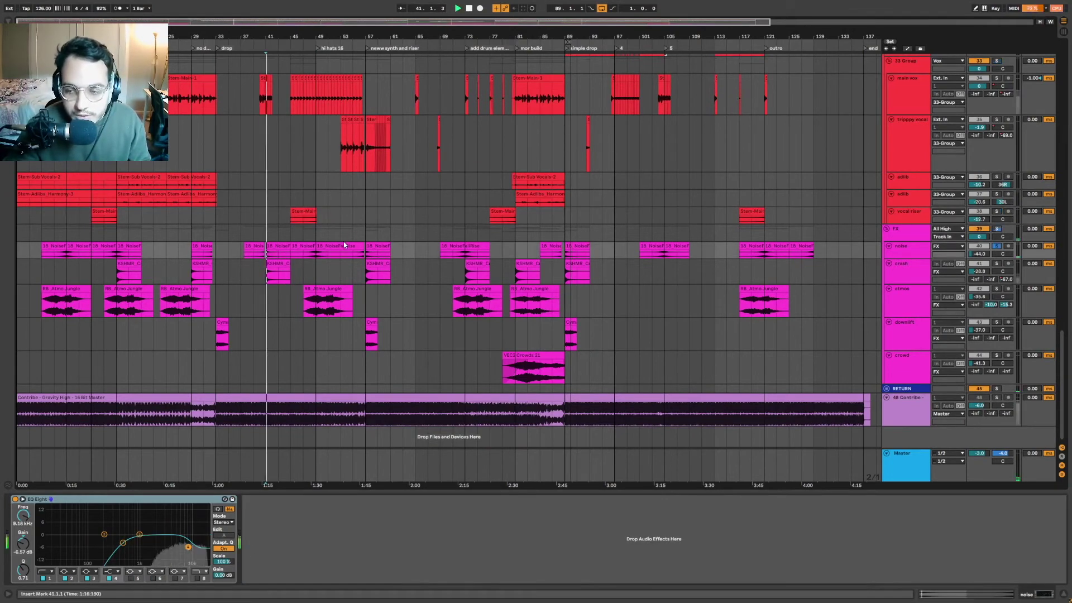
key(space)
Play the crash track soloed from bar 41 and the atmos track soloed from bar 49.
click(268, 279)
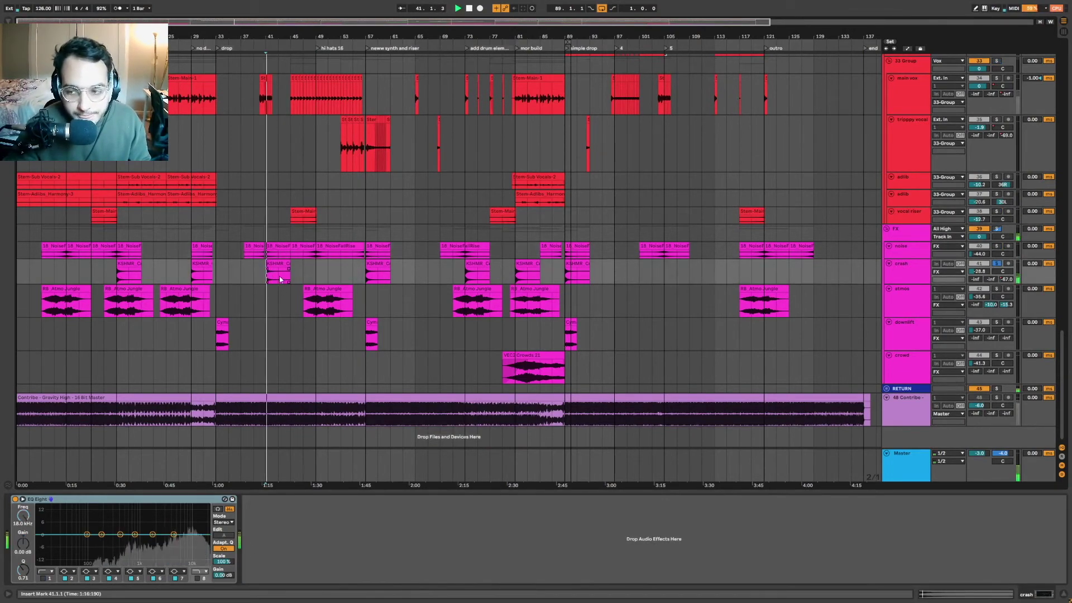
click(320, 305)
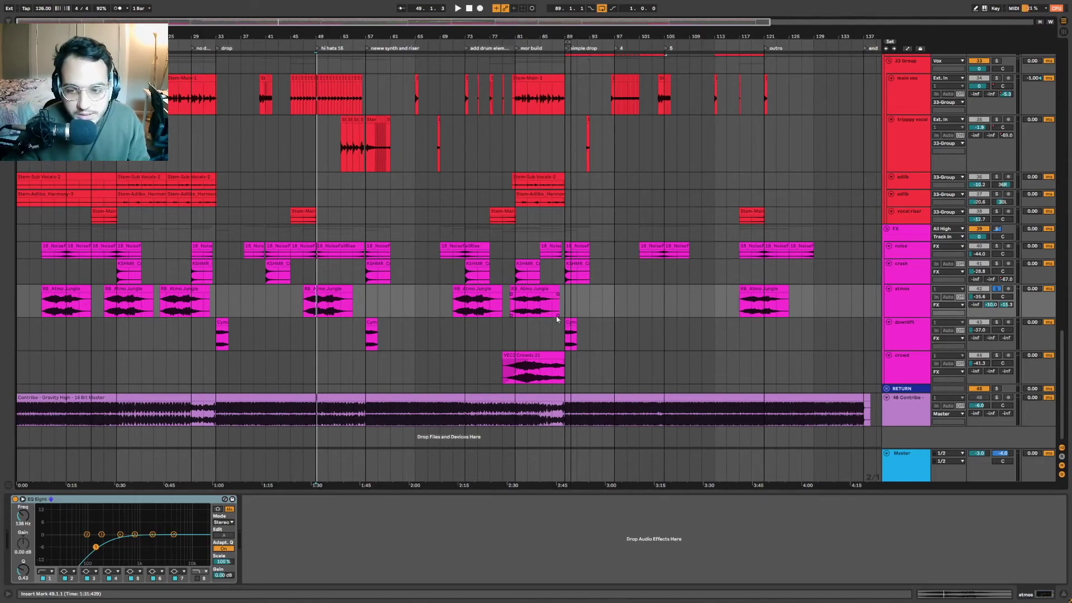
Collapse the 24 TB-303 track in the Synths group.
scroll(611, 239, up, 15)
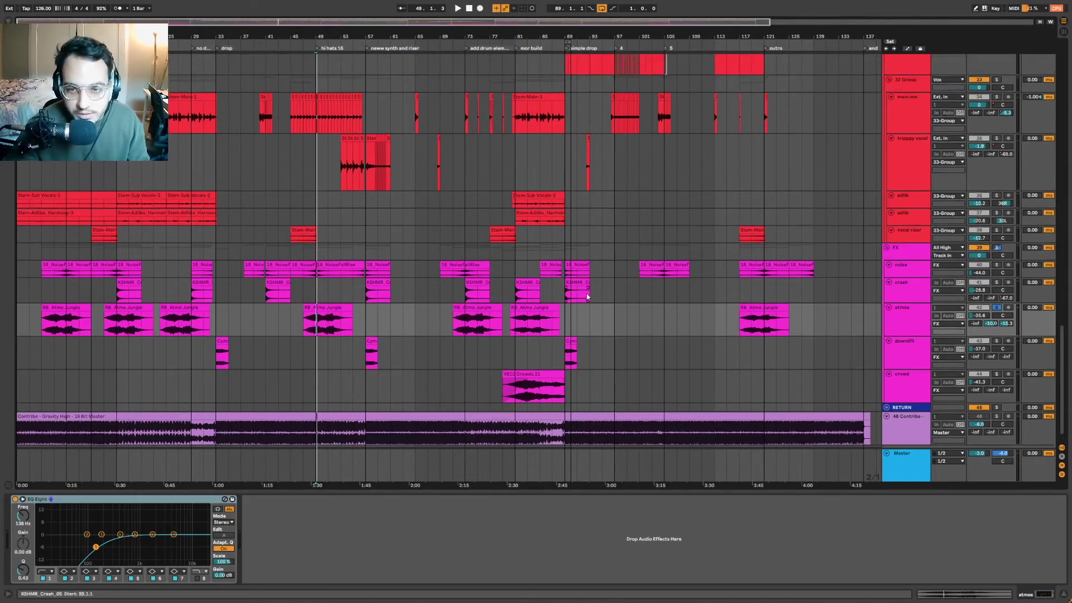
scroll(667, 252, up, 7)
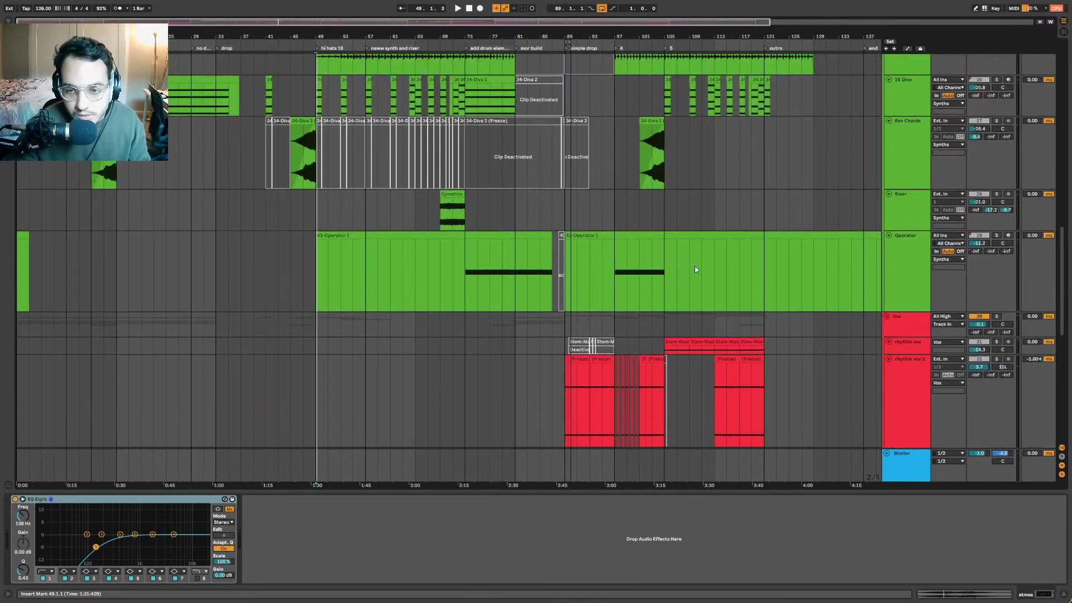
scroll(705, 278, up, 6)
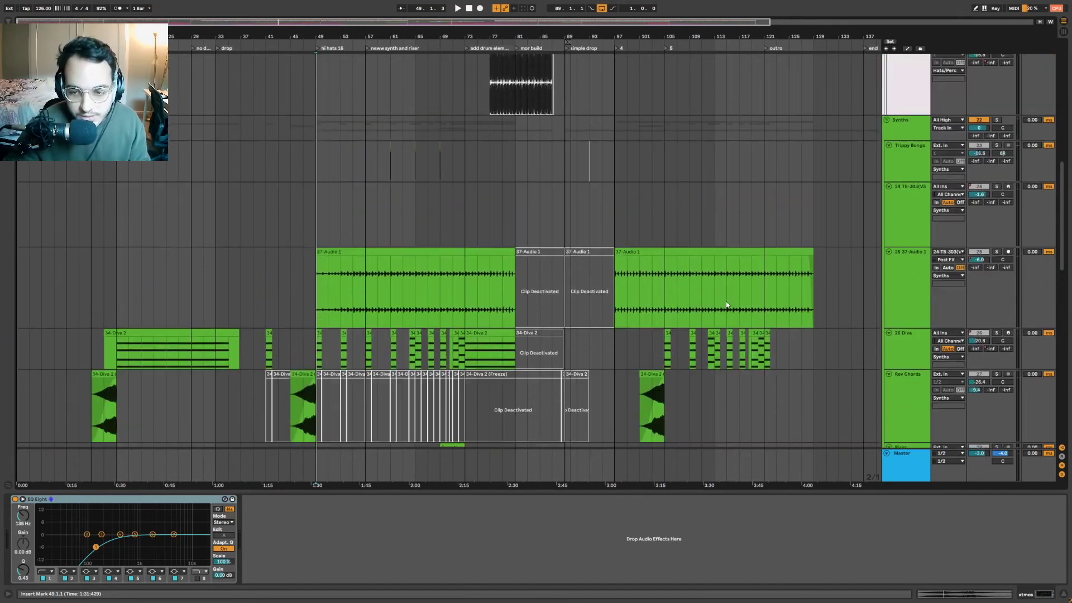
scroll(731, 308, down, 2)
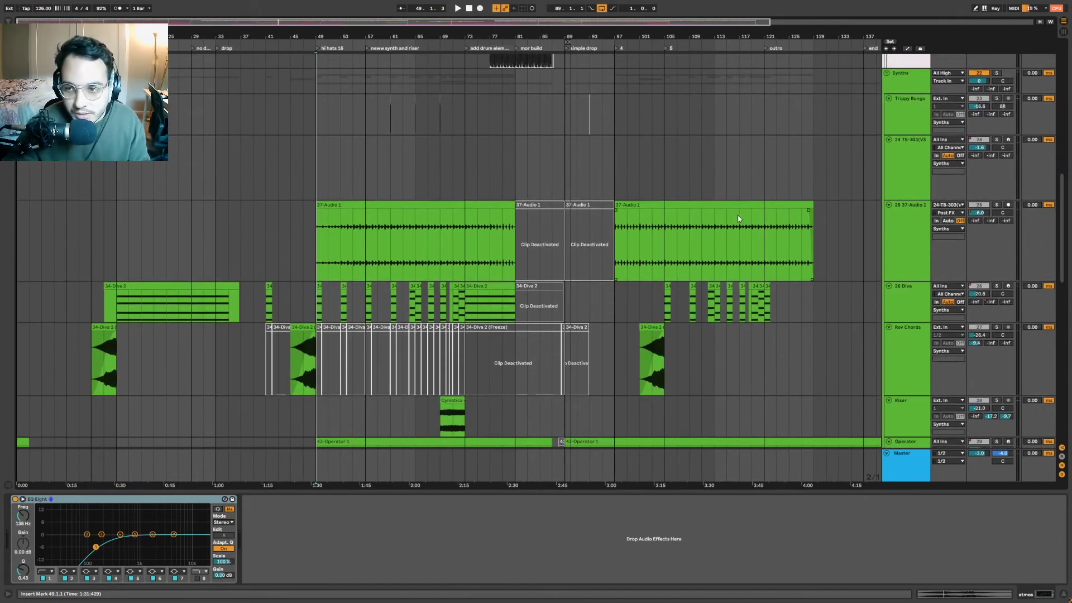
click(889, 139)
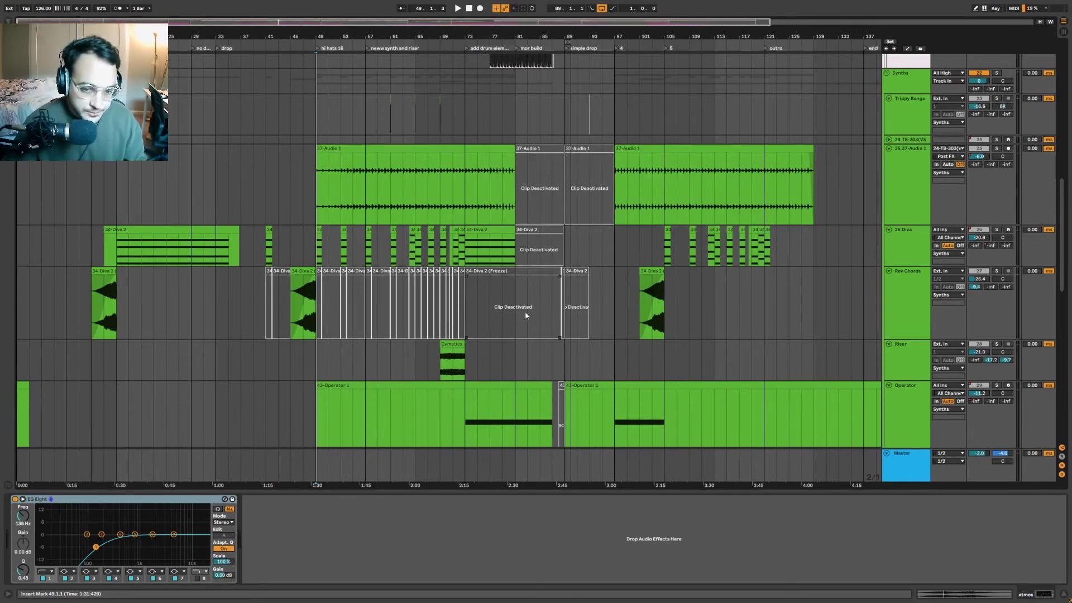
Look over the whole arrangement, from the drum and synth tracks through the vocals to the FX, RETURN and full master tracks.
scroll(536, 311, down, 1)
scroll(543, 311, down, 6)
scroll(550, 302, up, 5)
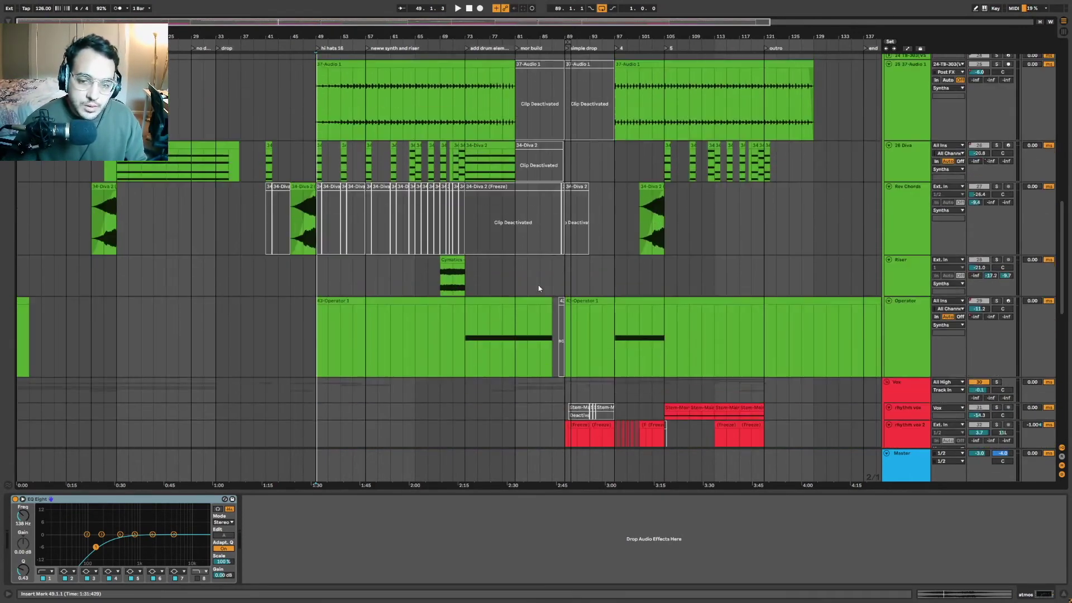
scroll(559, 288, up, 12)
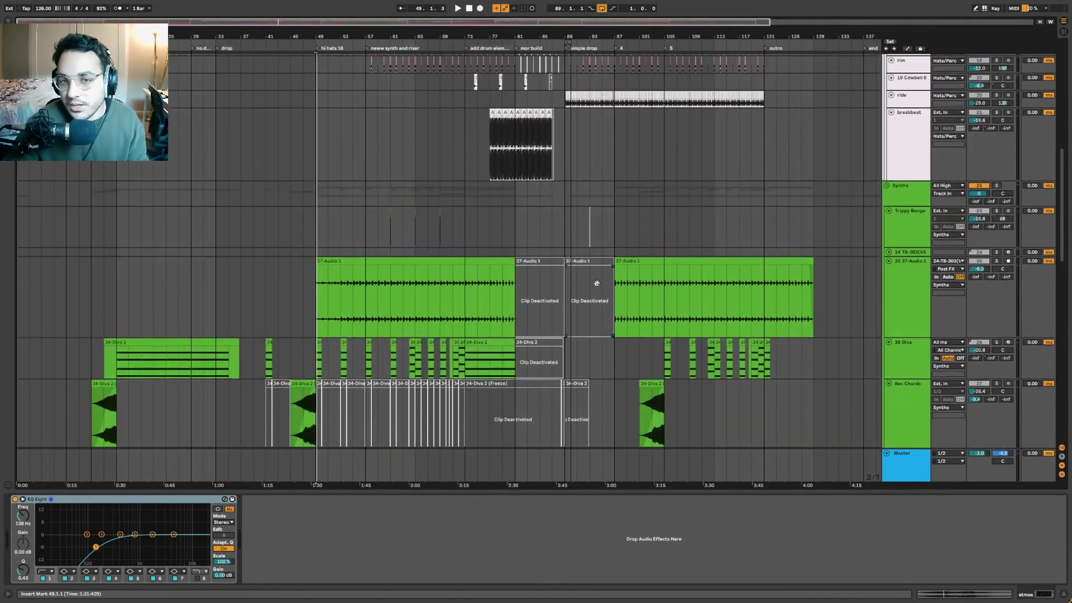
scroll(621, 278, up, 9)
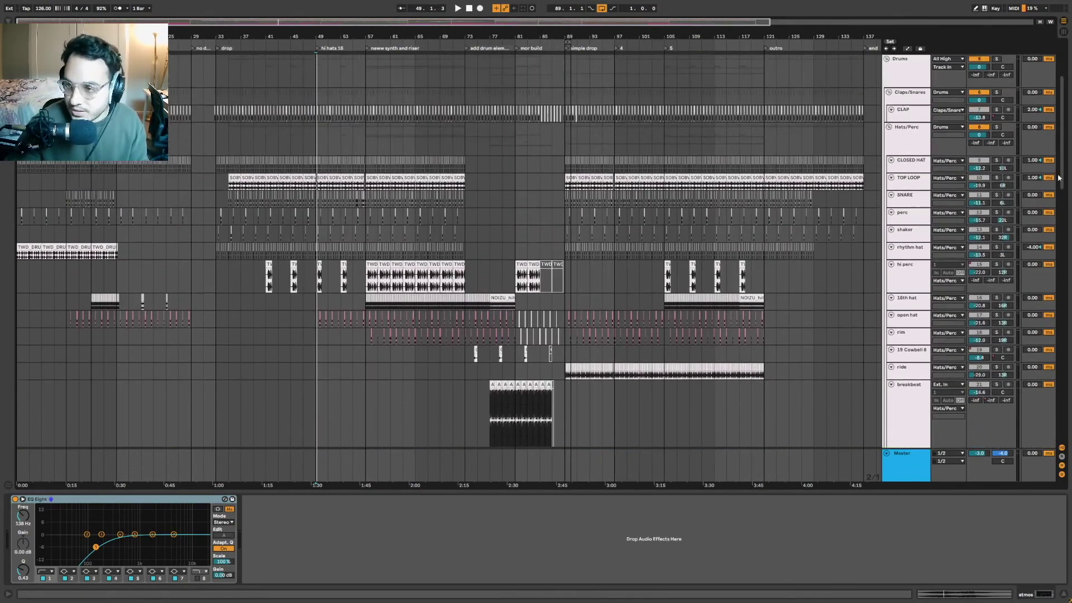
drag(1061, 154, 1064, 408)
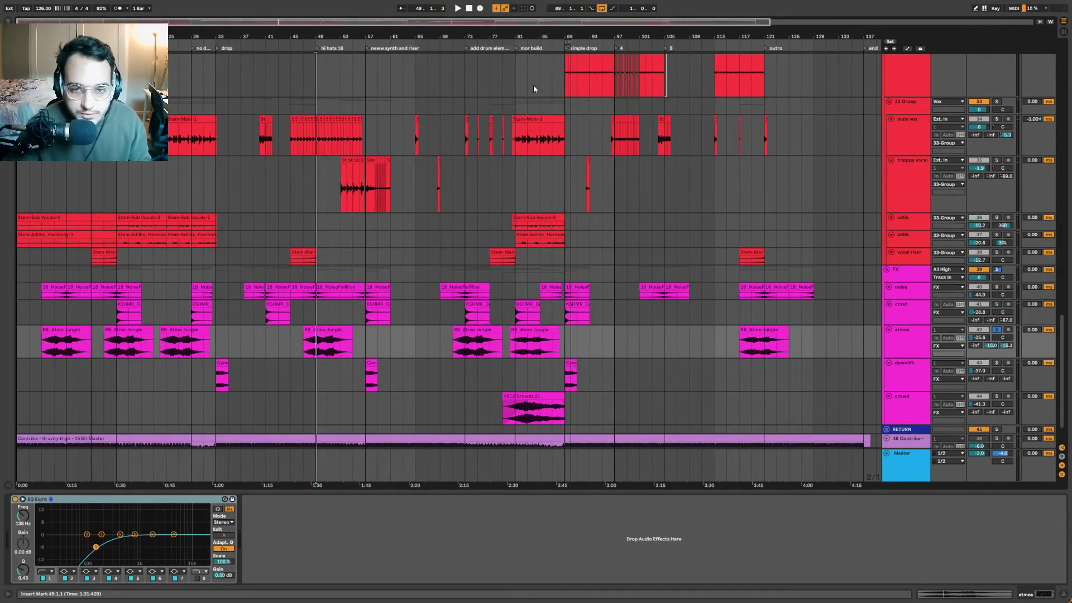
scroll(532, 173, up, 5)
scroll(570, 237, up, 2)
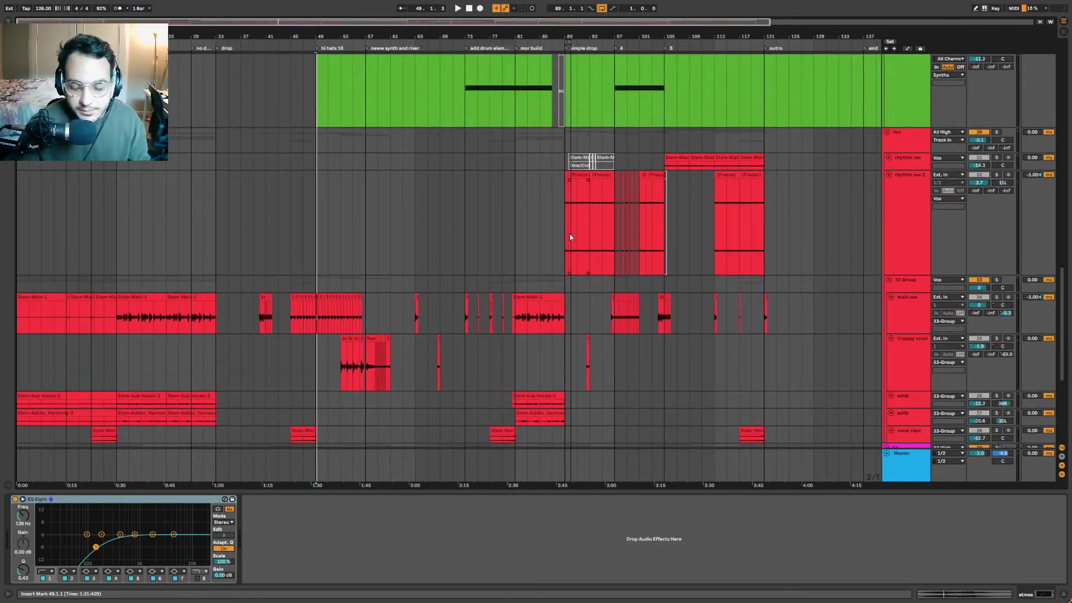
scroll(531, 248, down, 2)
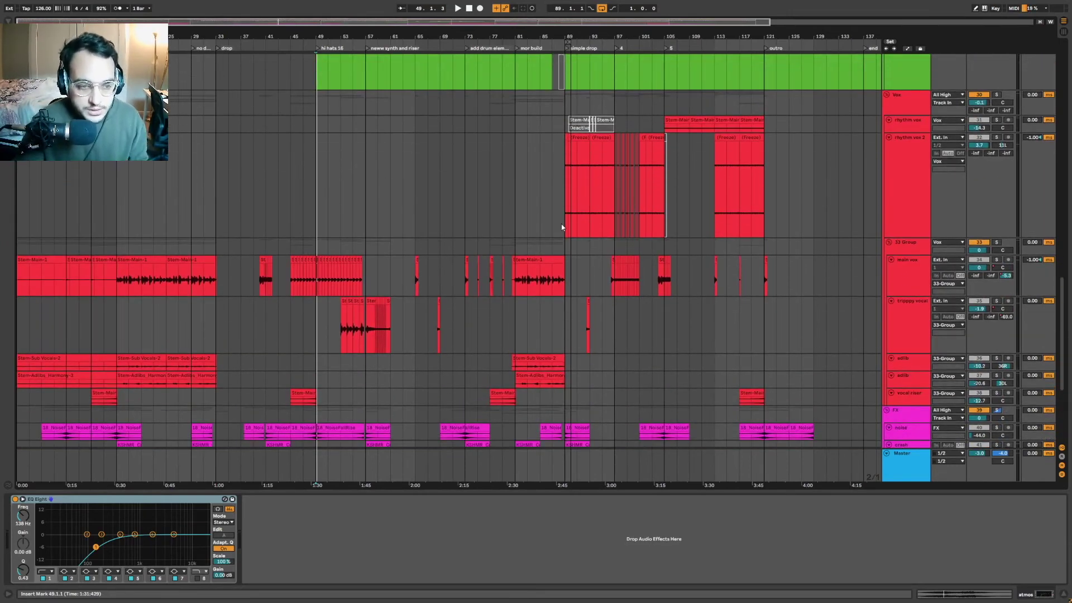
scroll(584, 178, up, 12)
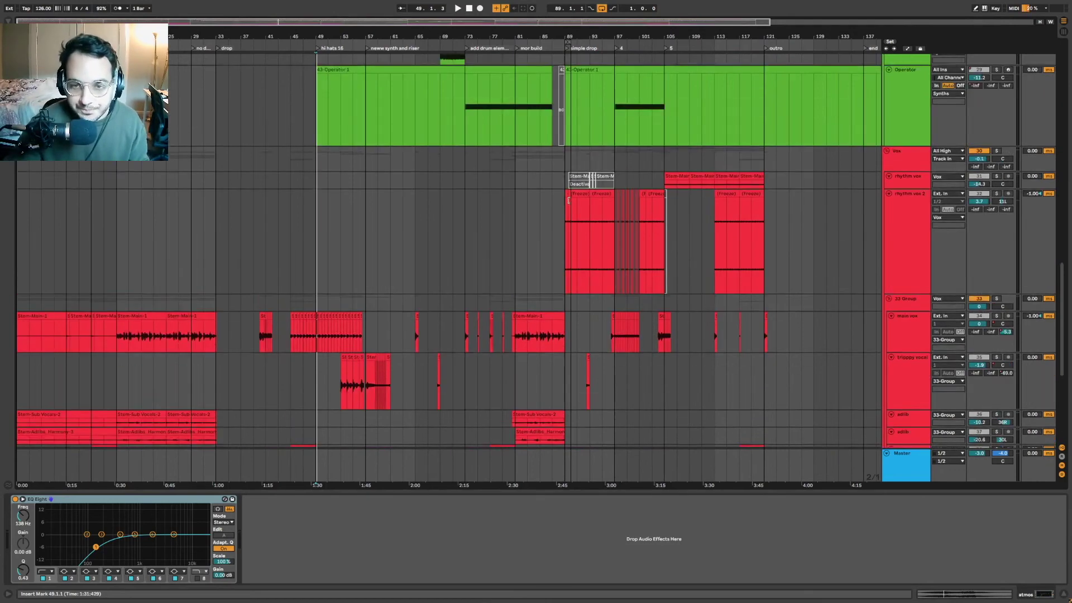
scroll(703, 253, up, 9)
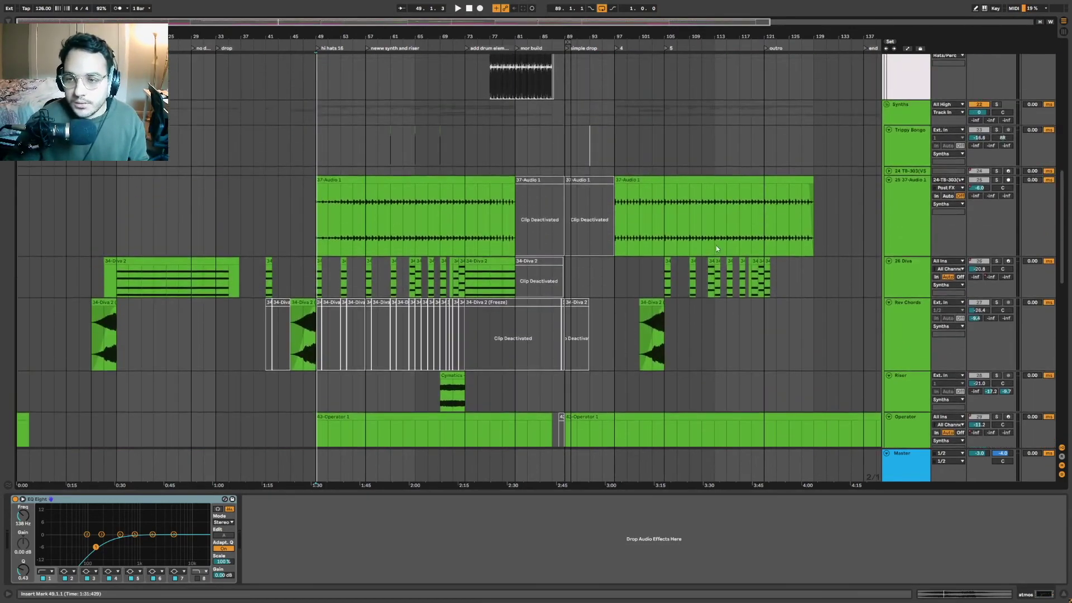
drag(1067, 120, 1069, 366)
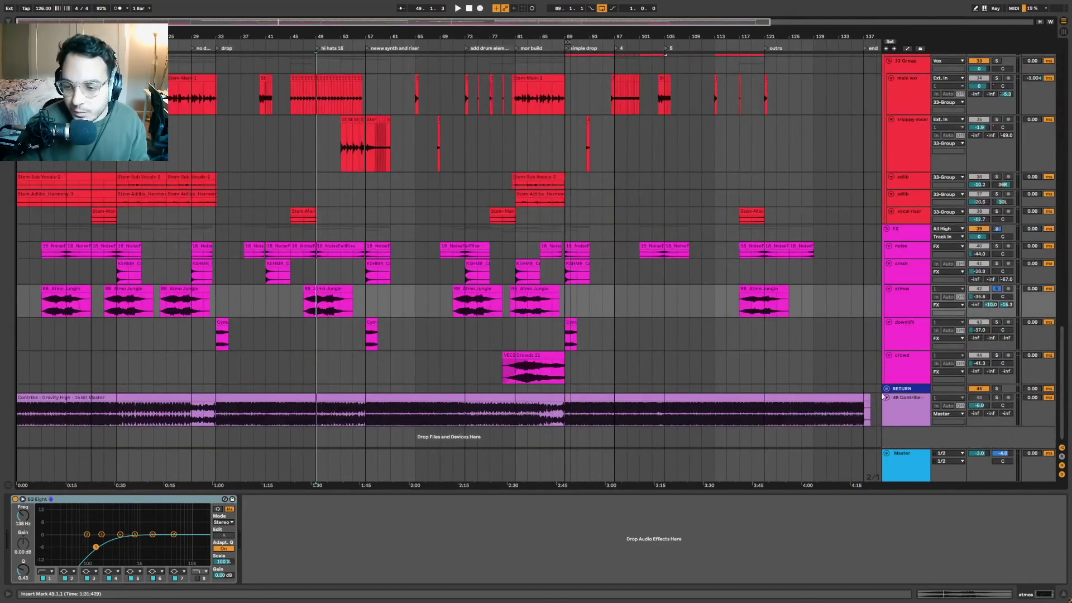
Expand the RETURN group and bring up the effect chain of its K+B track.
click(886, 389)
scroll(854, 352, down, 2)
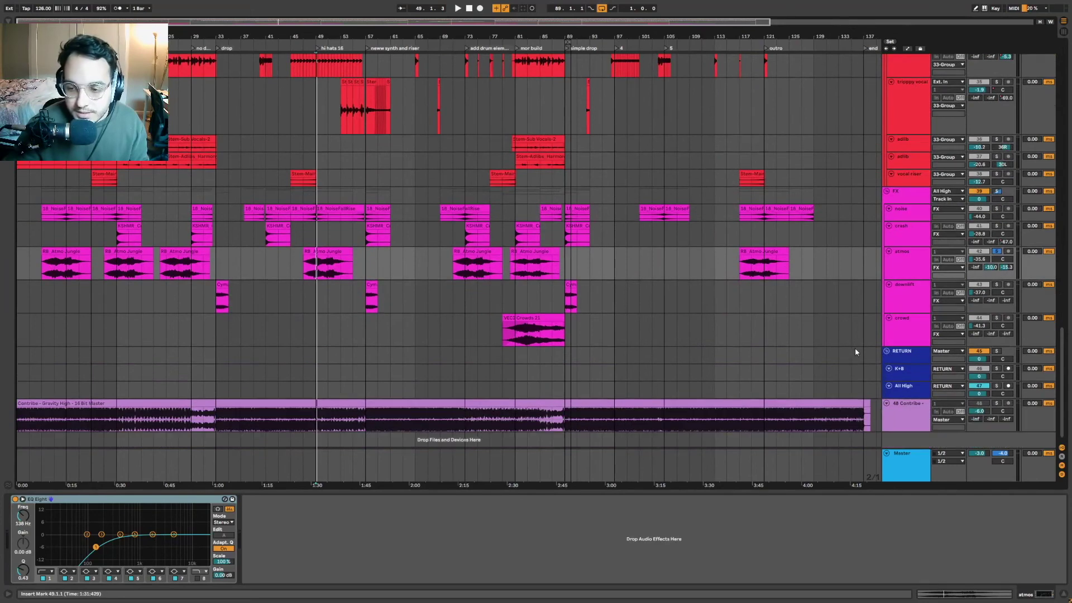
click(903, 357)
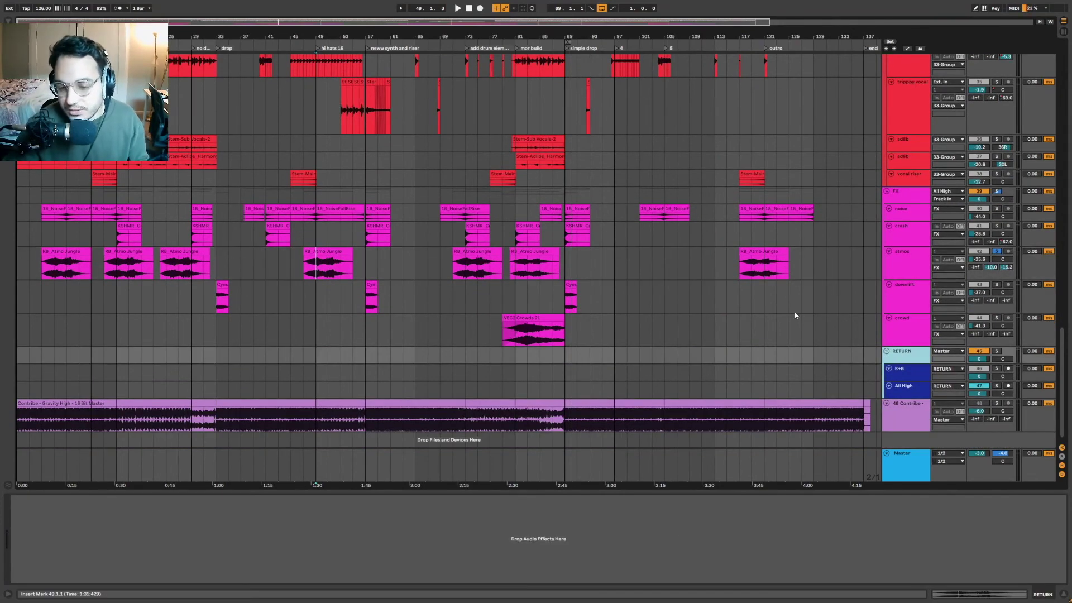
click(909, 371)
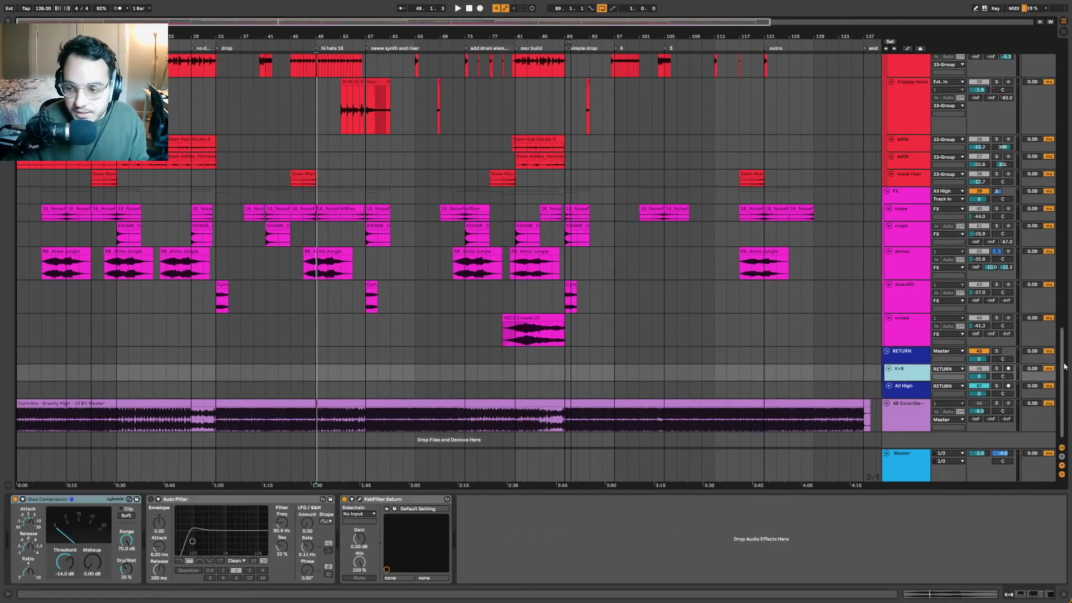
Collapse all track groups and look through the Kicks, Drums, Synths, Vox and FX groups' effect chains.
drag(1063, 385, 1069, 99)
alt+click(886, 144)
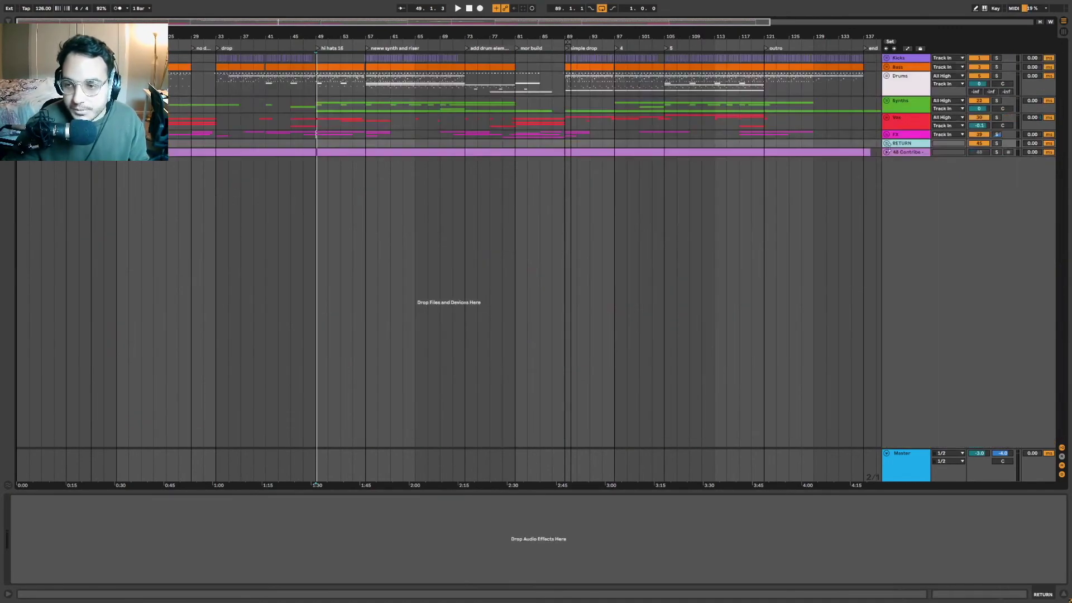
click(913, 59)
click(915, 89)
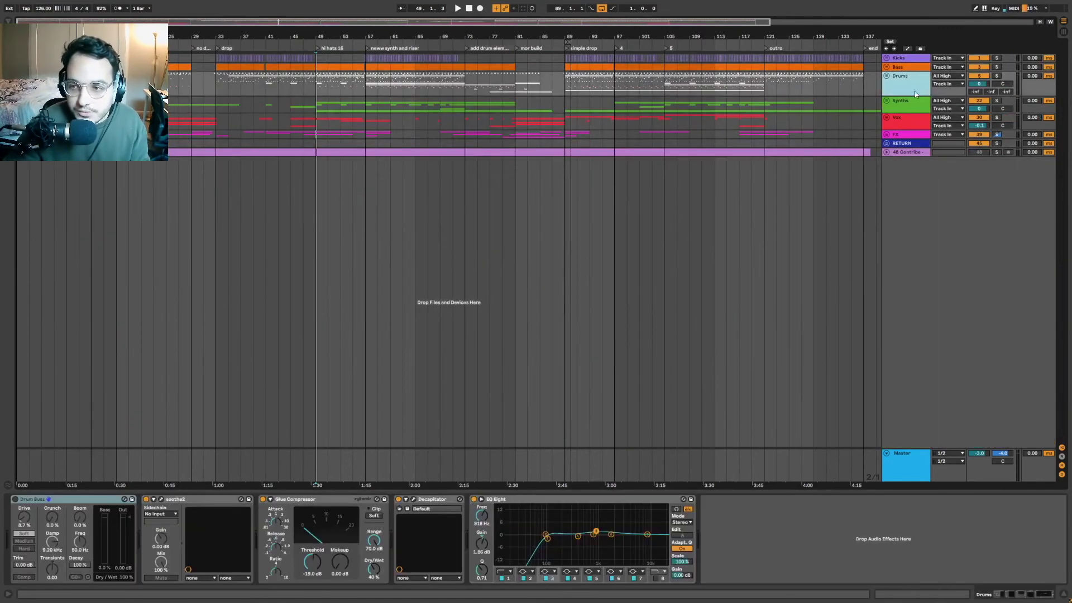
click(914, 104)
click(914, 121)
click(913, 135)
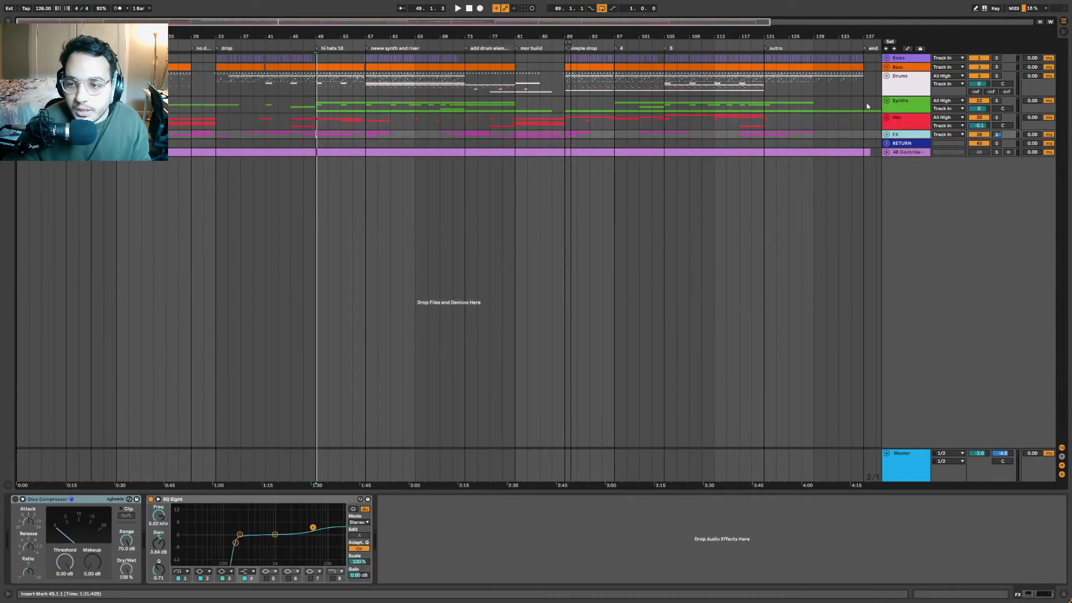
Expand the RETURN group again and show the K+B and All High effect chains, pointing out the Kicks group in between.
click(887, 143)
click(902, 168)
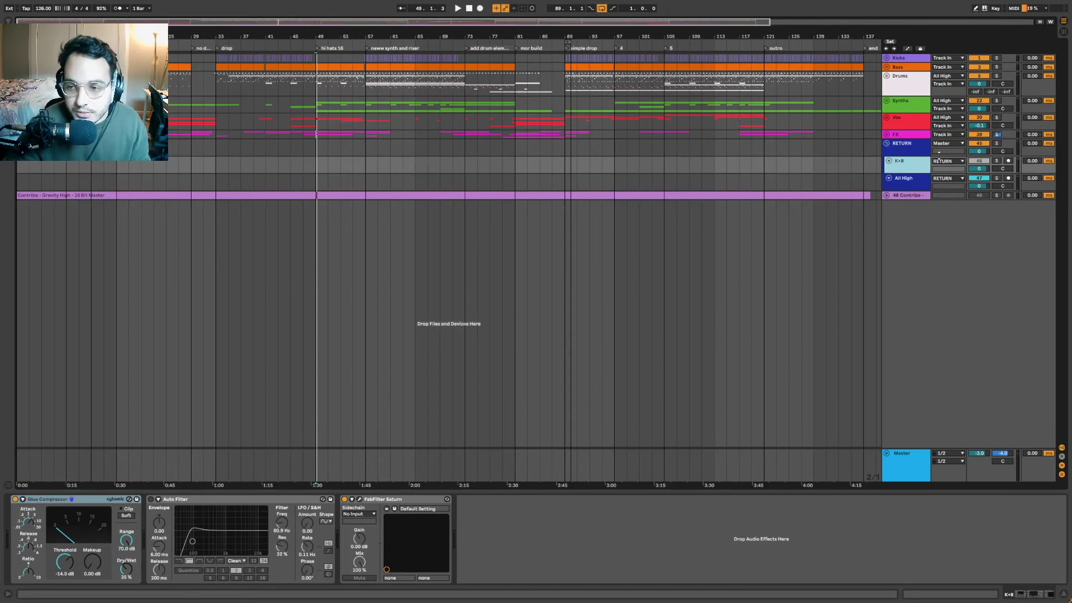
click(916, 61)
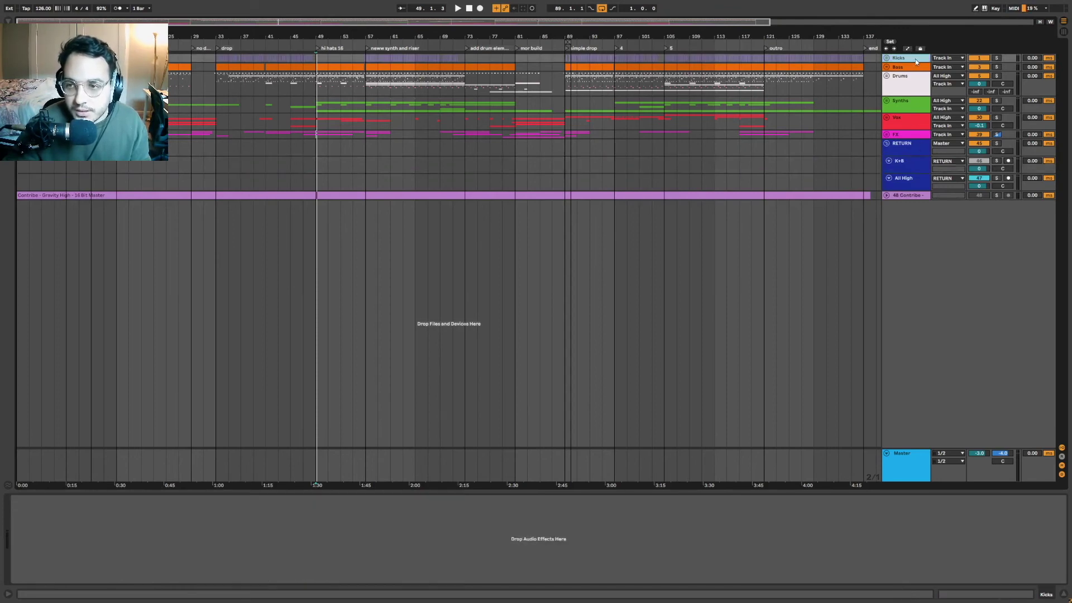
click(915, 172)
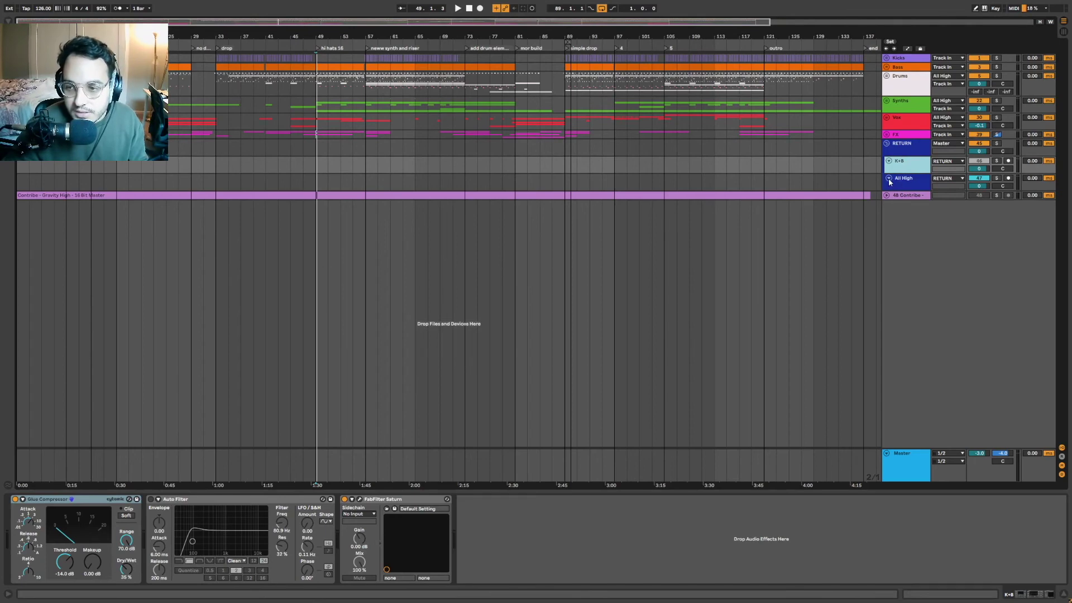
click(906, 182)
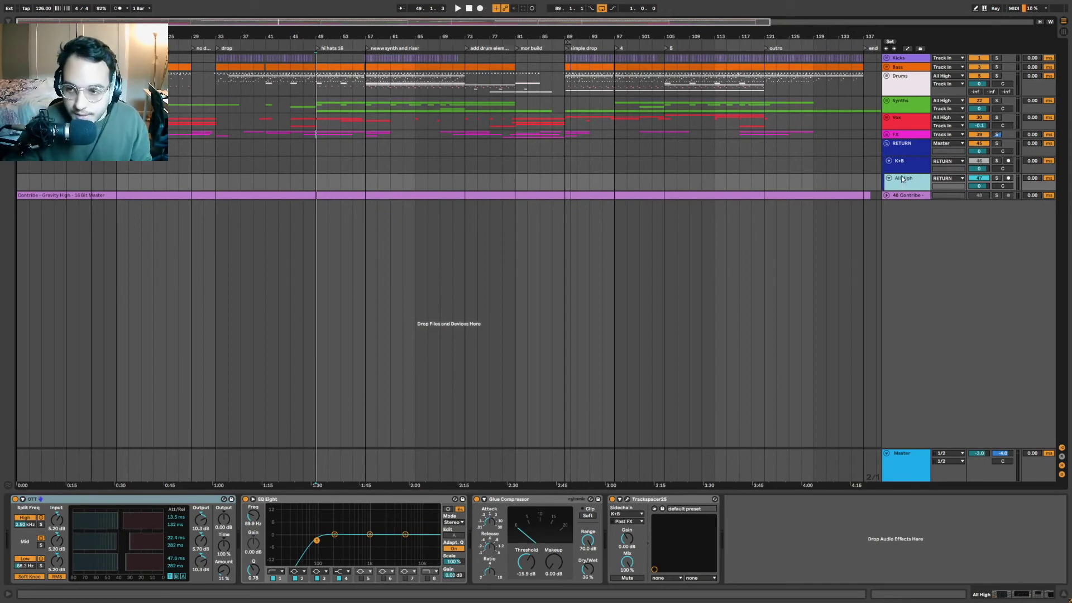
Compare the effect chains of the K+B and All High return tracks, ending on K+B.
key(Up)
key(Down)
key(Up)
key(Down)
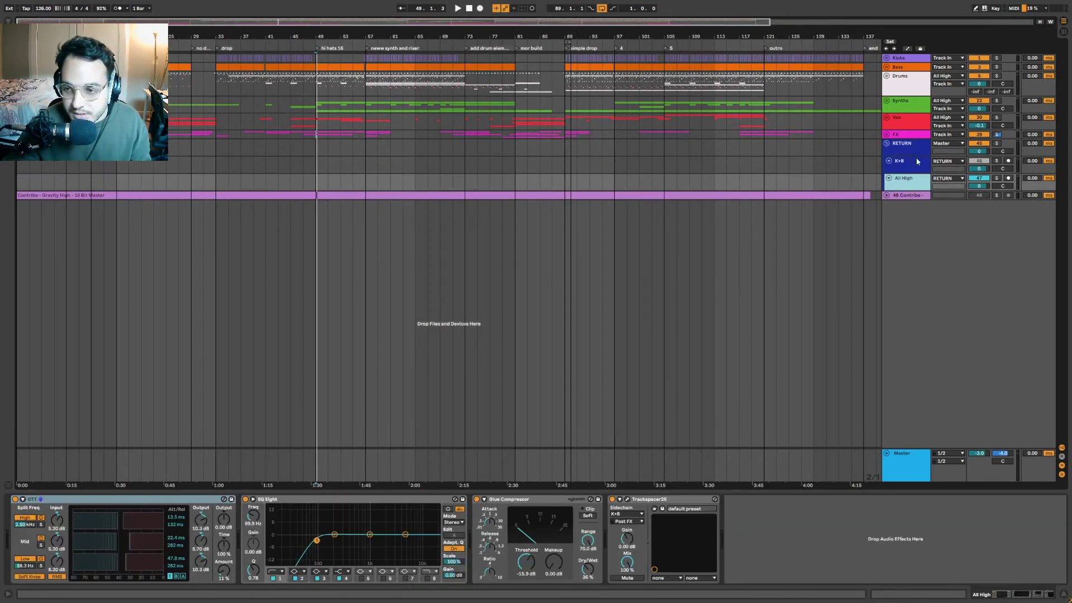
key(Up)
key(Down)
key(Up)
key(Down)
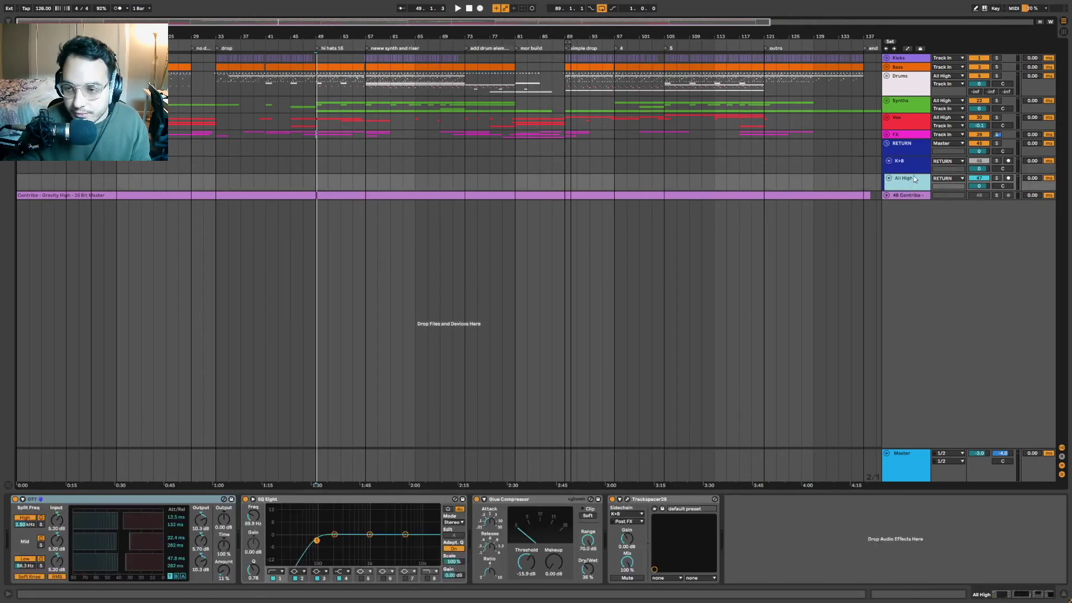
right_click(900, 163)
click(903, 166)
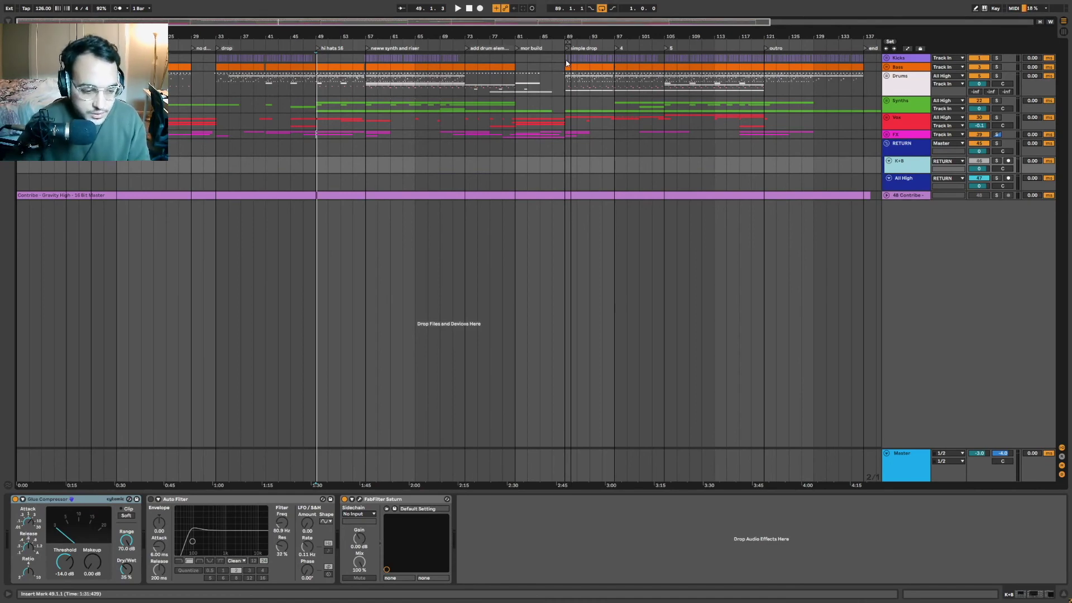
Inspect the FabFilter Saturn settings on the K+B track and close the plug-in window.
click(360, 500)
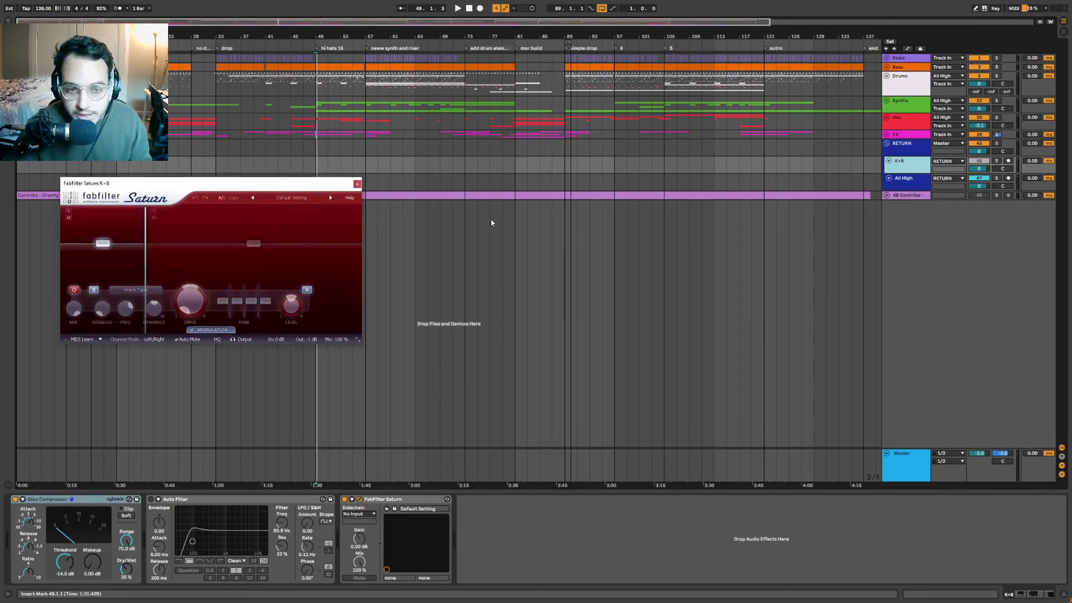
click(358, 183)
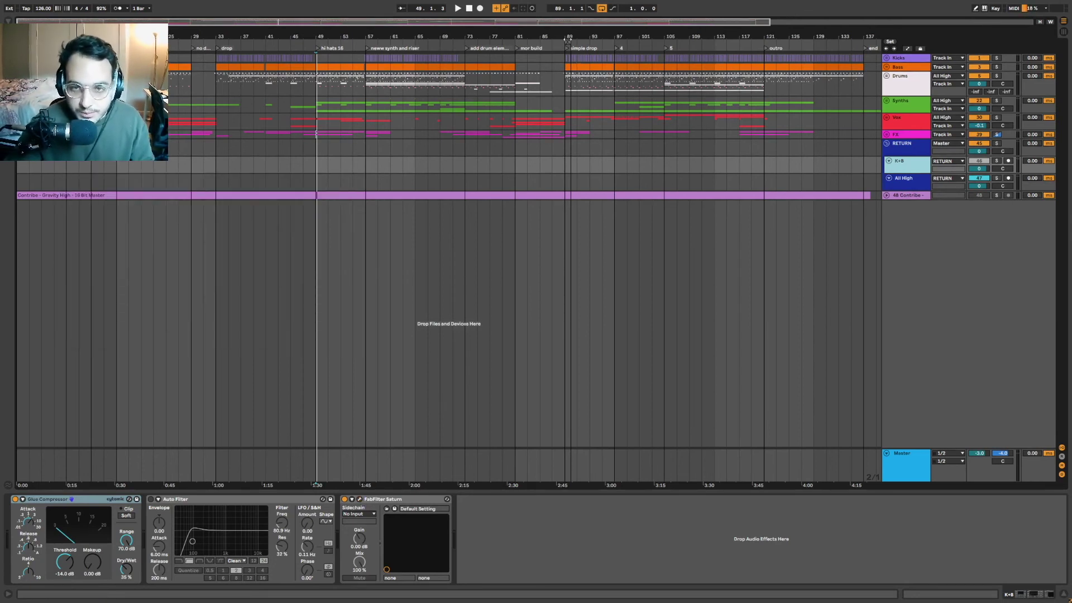
drag(564, 37, 564, 84)
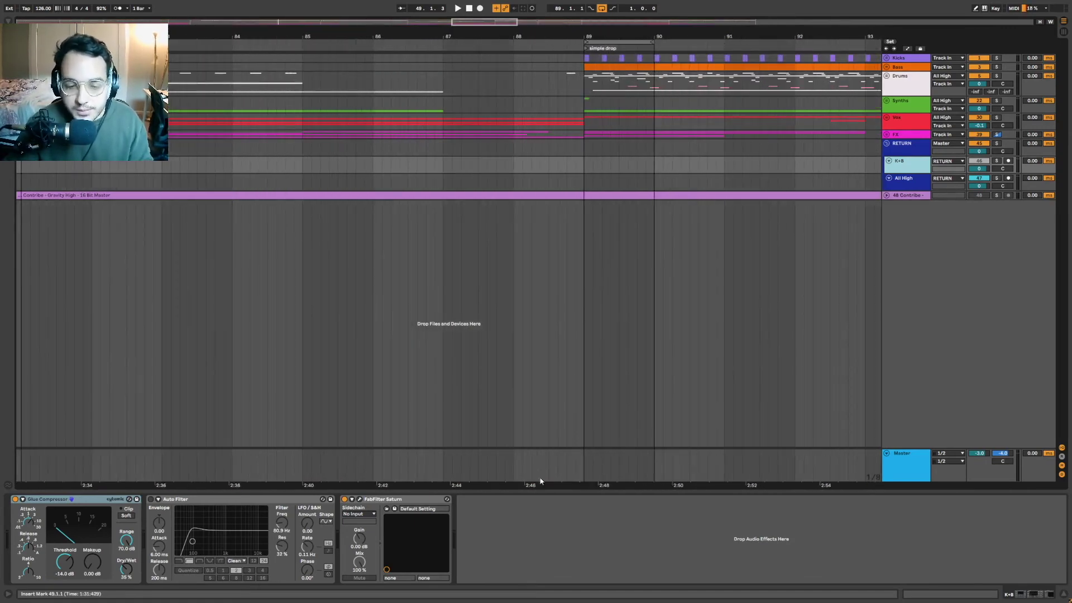
click(360, 499)
click(360, 499)
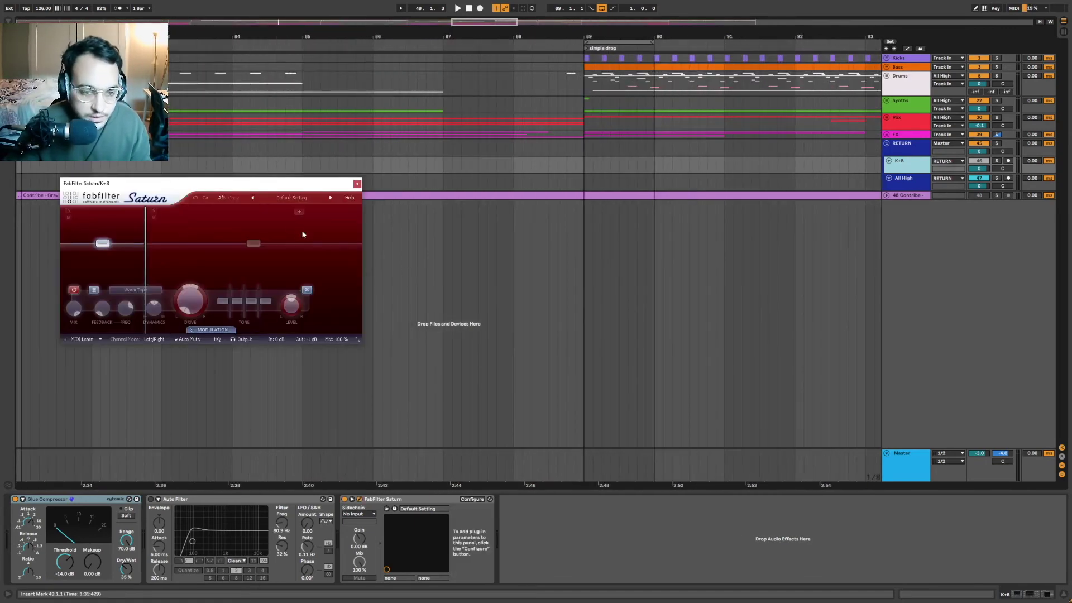
click(358, 184)
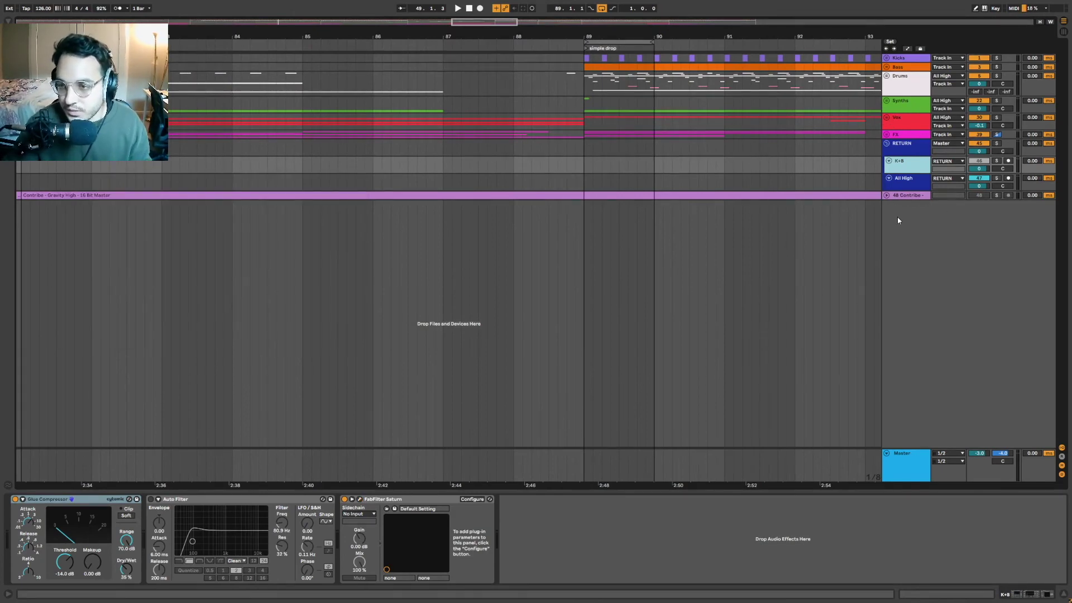
Shift the low-cut point of EQ Eight on the All High track to about 97 Hz.
click(905, 182)
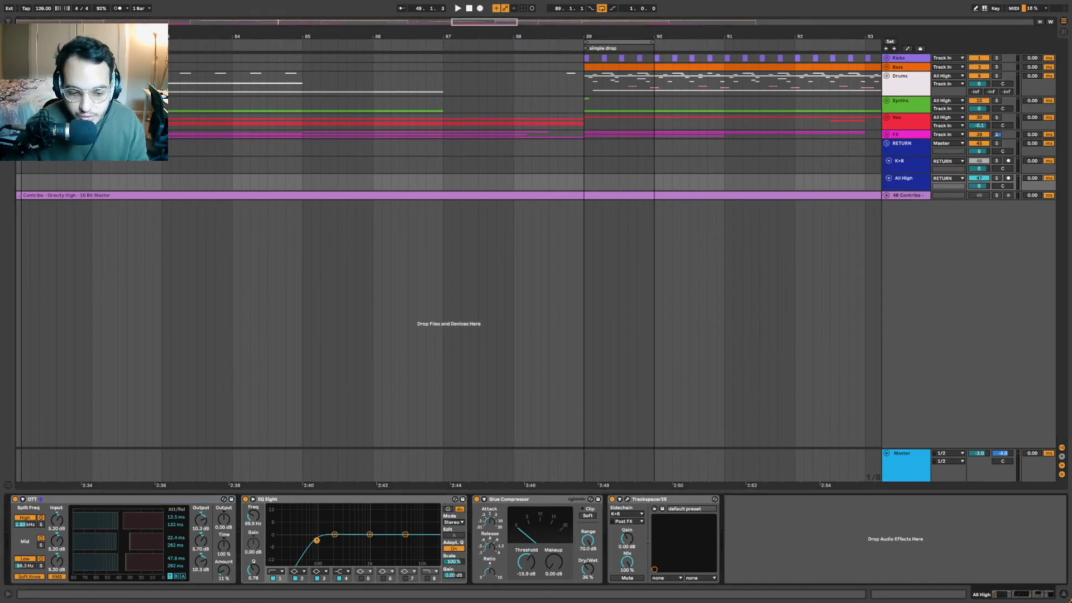
drag(317, 540, 320, 544)
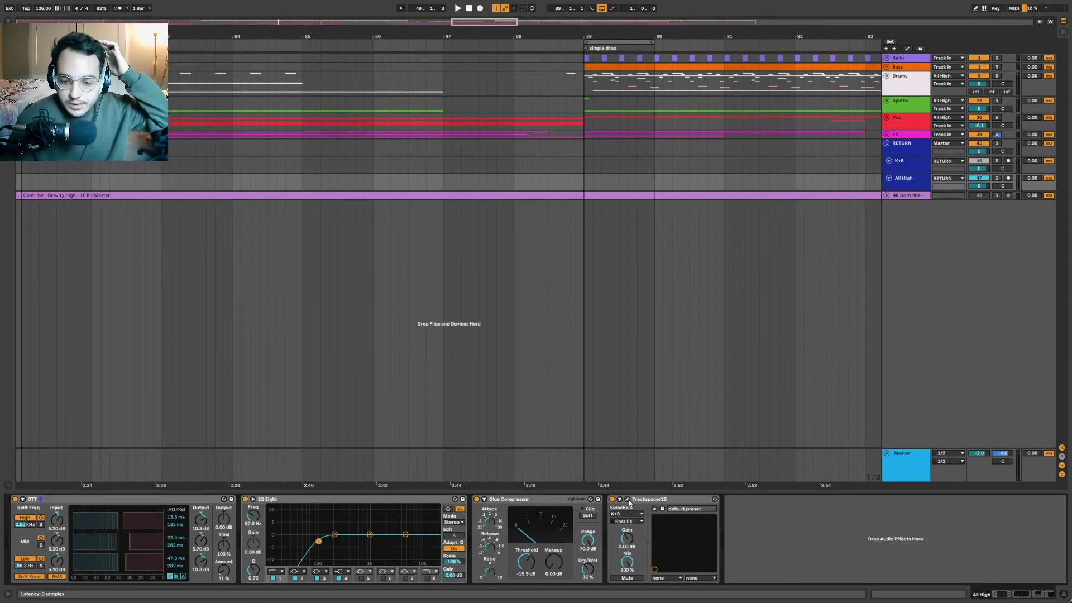
Examine the Trackspacer plug-in on the All High track, check its K+B sidechain source track, and close the plug-in.
click(628, 500)
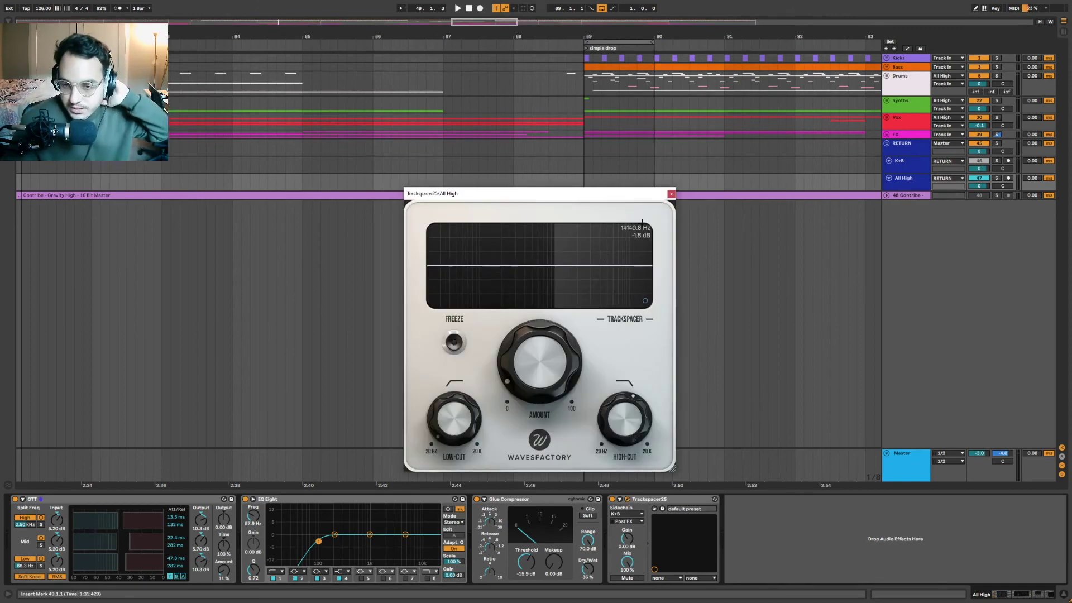
click(911, 182)
click(915, 166)
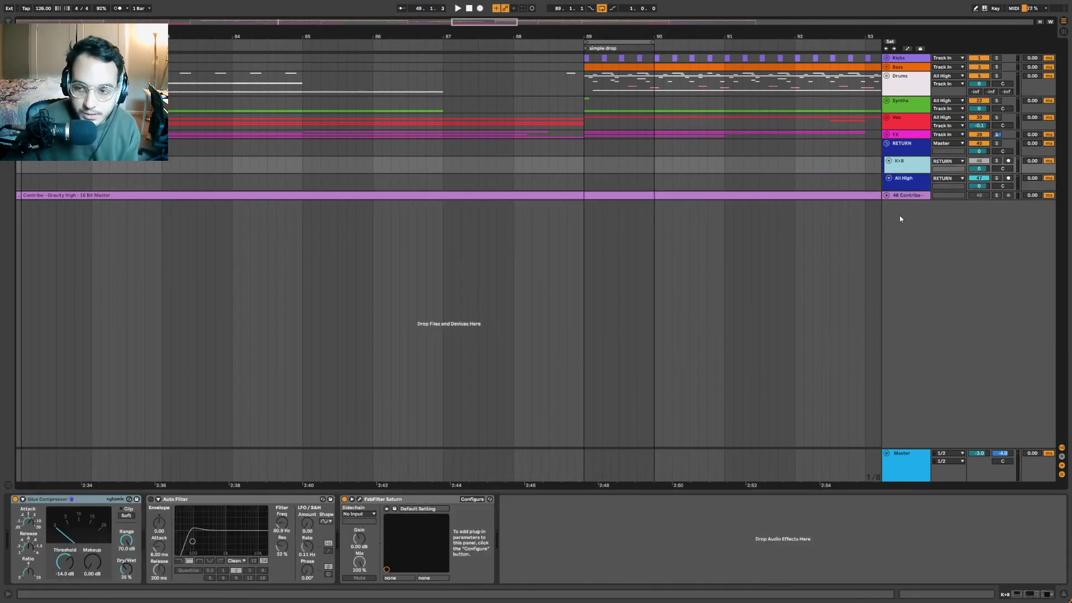
click(909, 188)
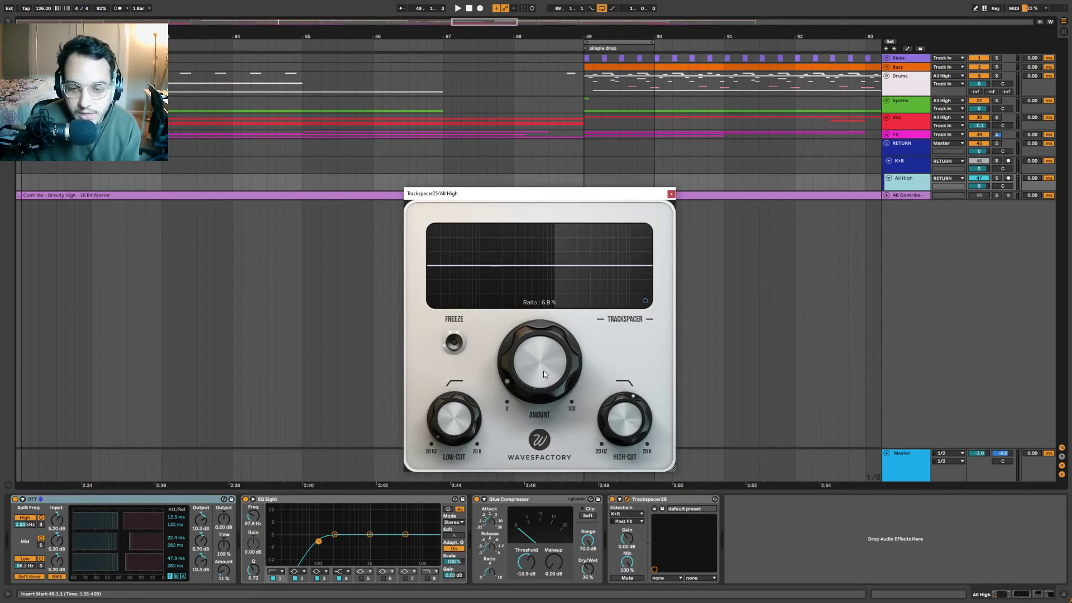
mouse_move(545, 332)
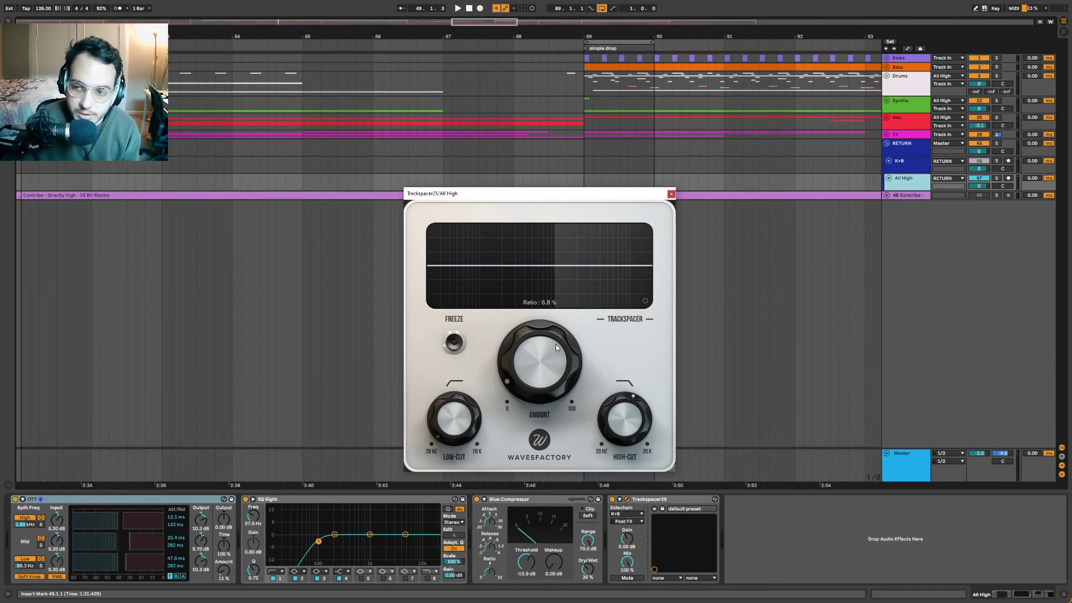
click(672, 194)
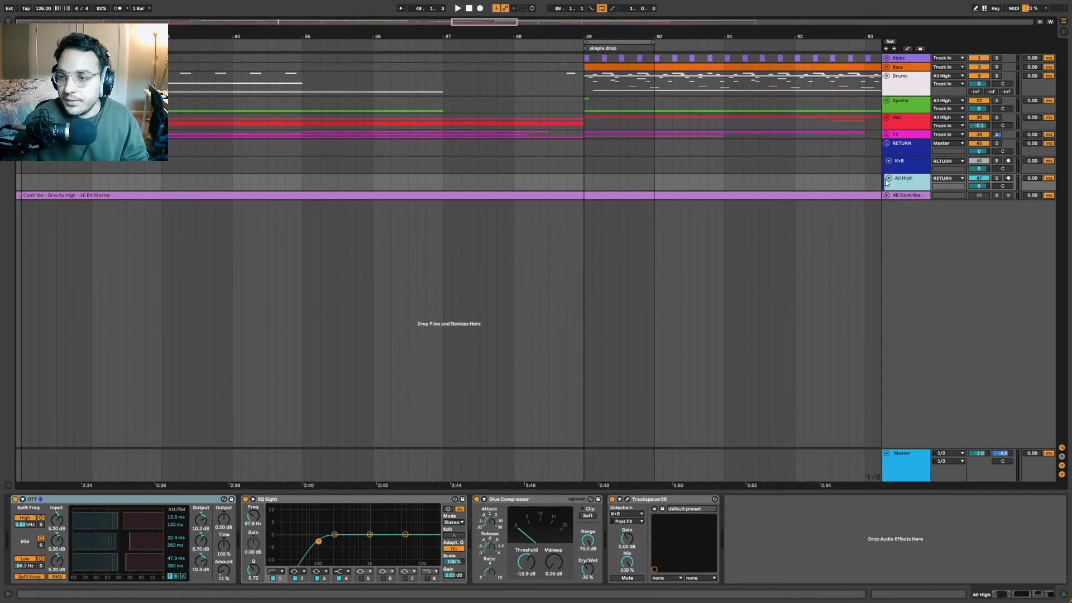
Collapse the RETURN group and expand the Kicks and Bass groups around the simple drop at bar 89.
click(891, 146)
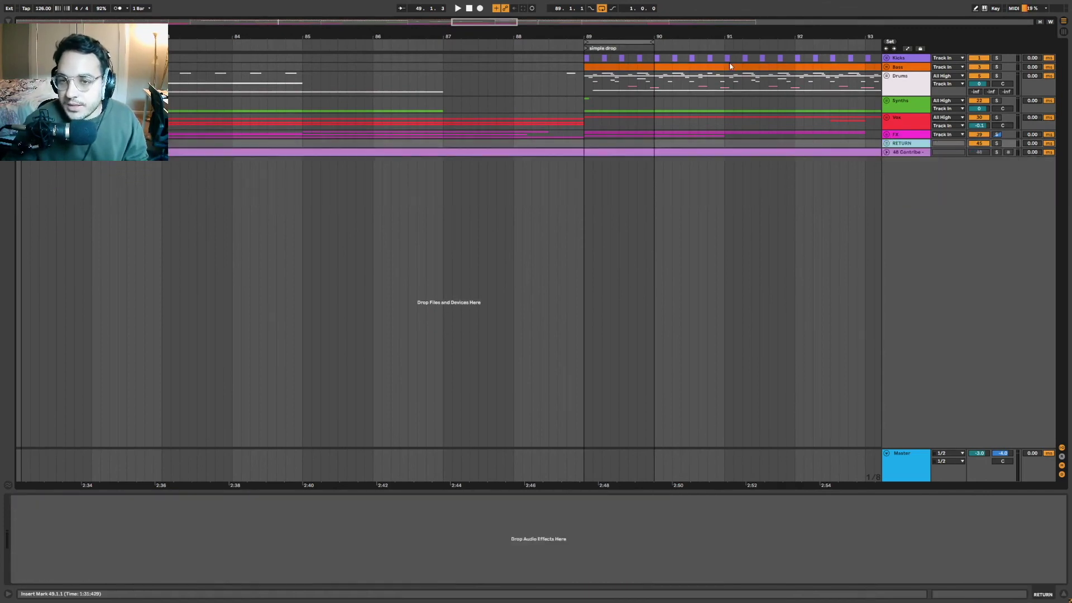
click(887, 58)
key(plus)
key(plus)
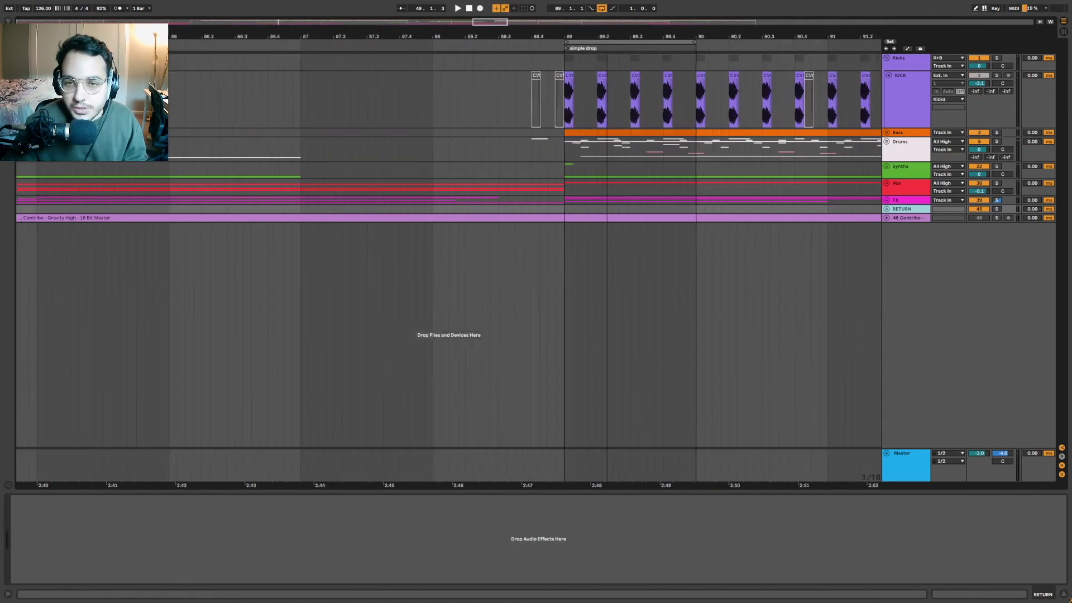
click(887, 133)
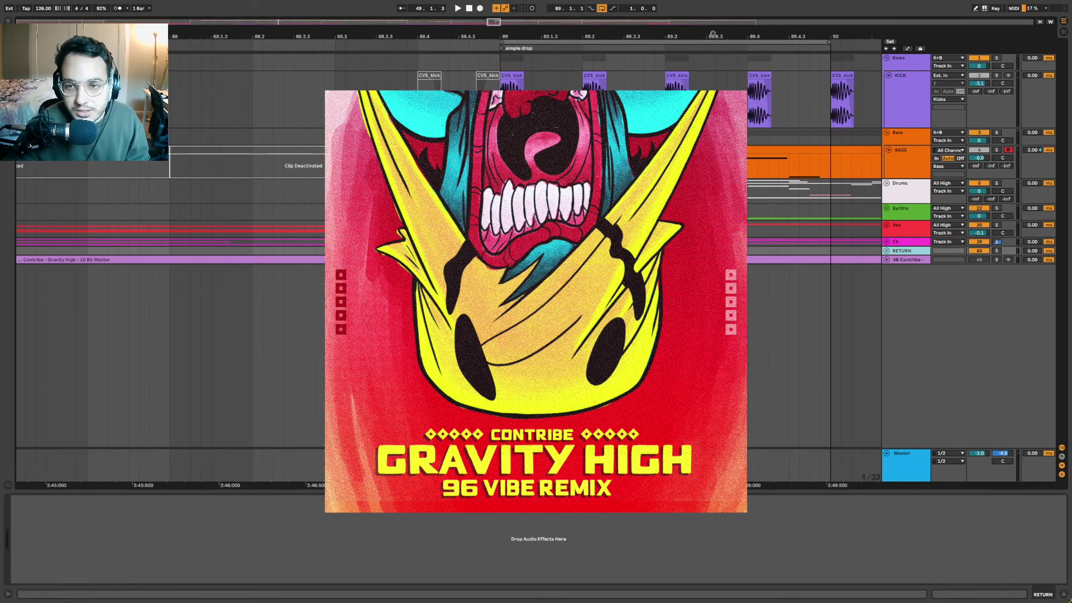
Extend the arrangement loop at the simple drop to two bars, from bar 89 to bar 91.
key(minus)
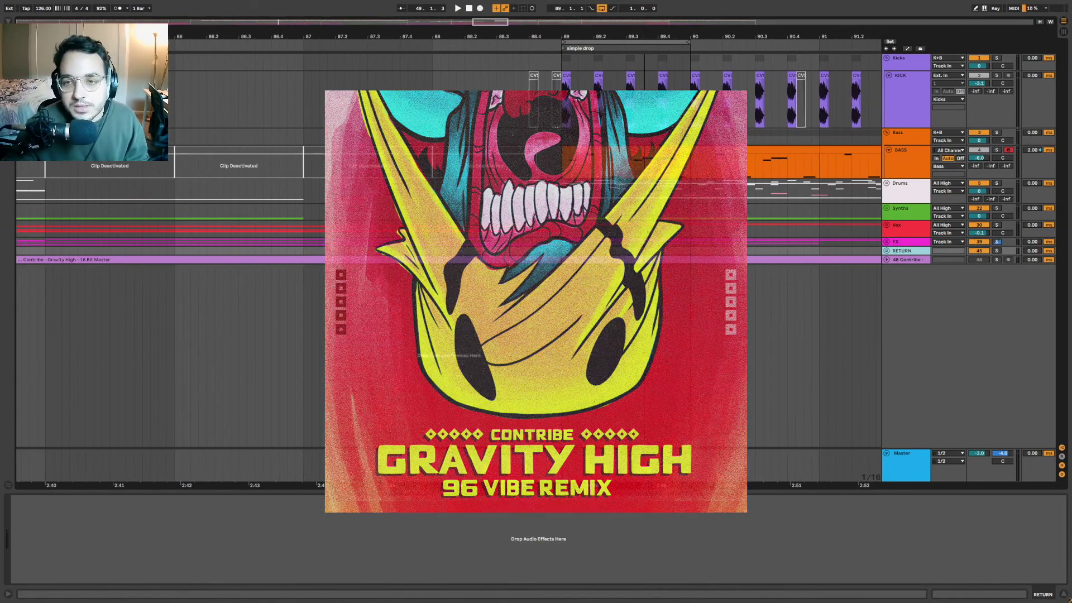
key(minus)
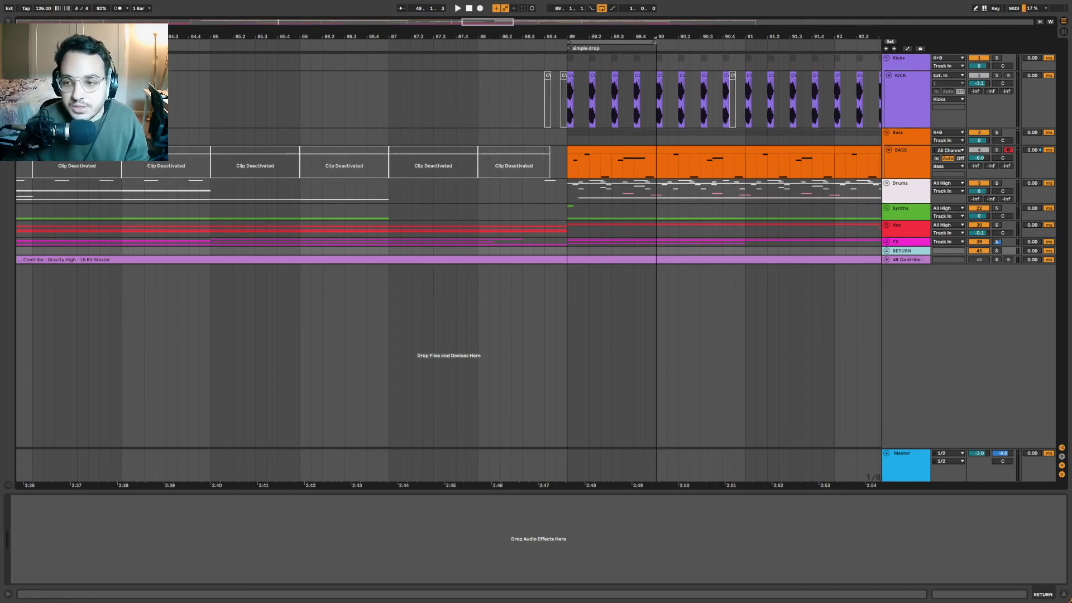
drag(656, 41, 780, 46)
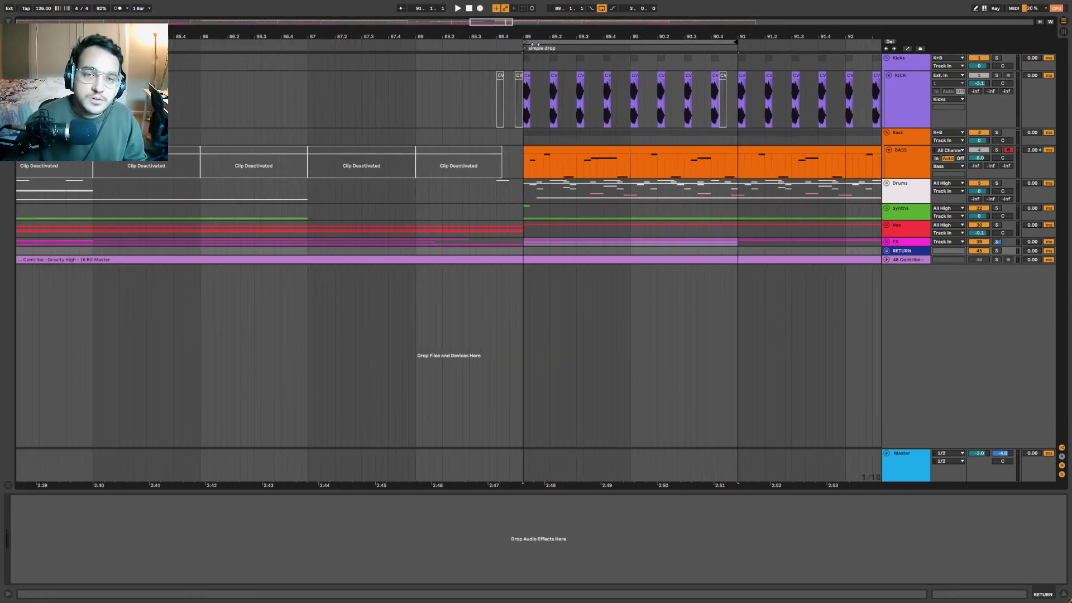